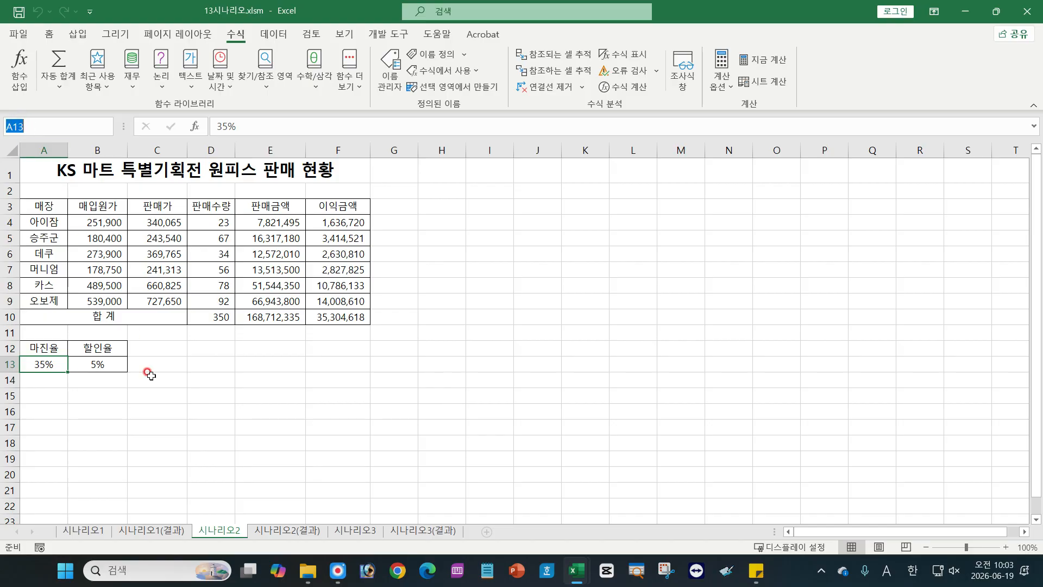
pyautogui.click(79, 427)
pyautogui.click(32, 364)
pyautogui.click(107, 365)
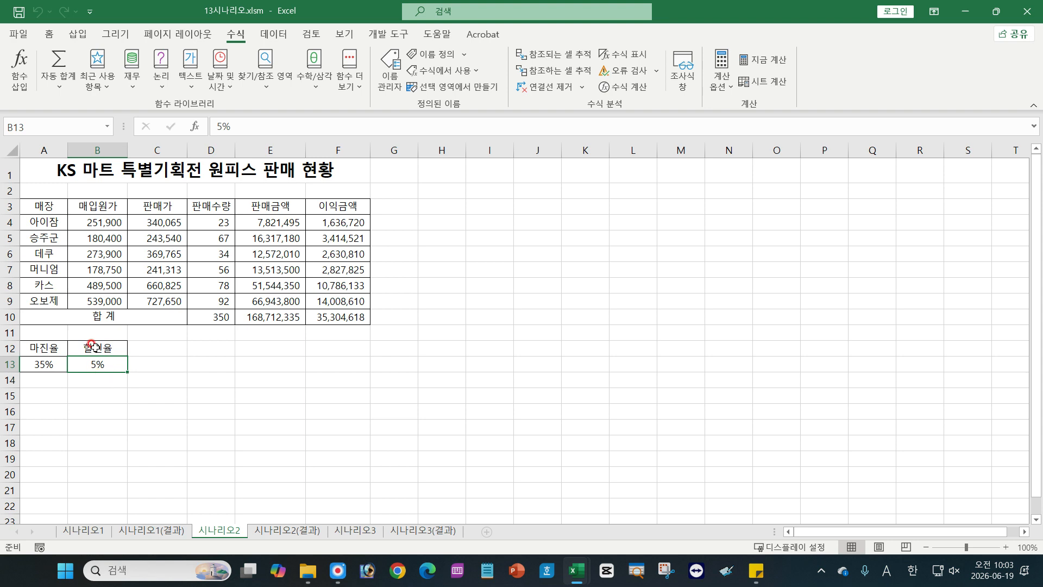
pyautogui.click(106, 422)
pyautogui.moveTo(41, 349); pyautogui.dragTo(91, 364)
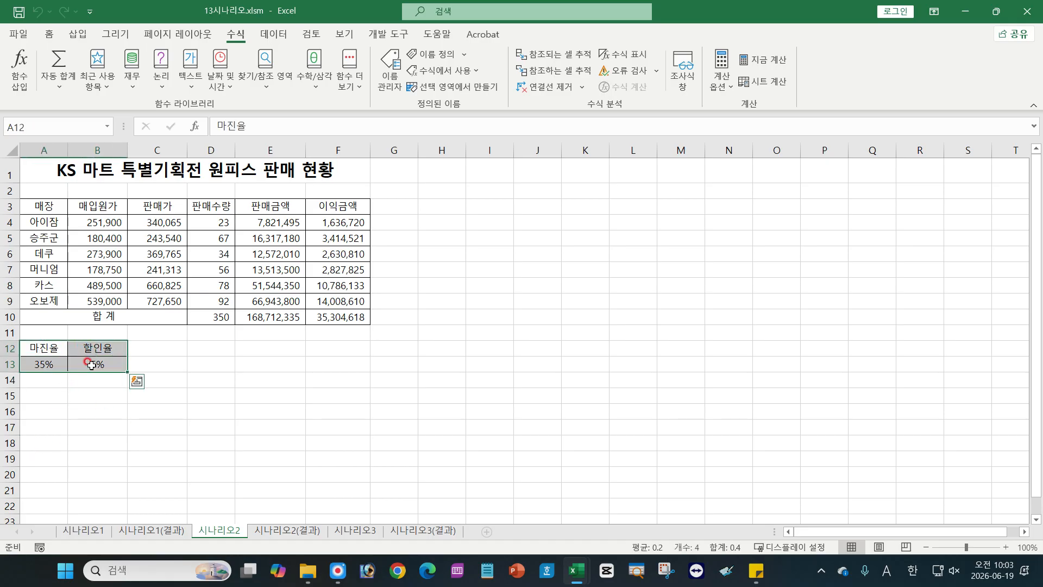
pyautogui.click(48, 362)
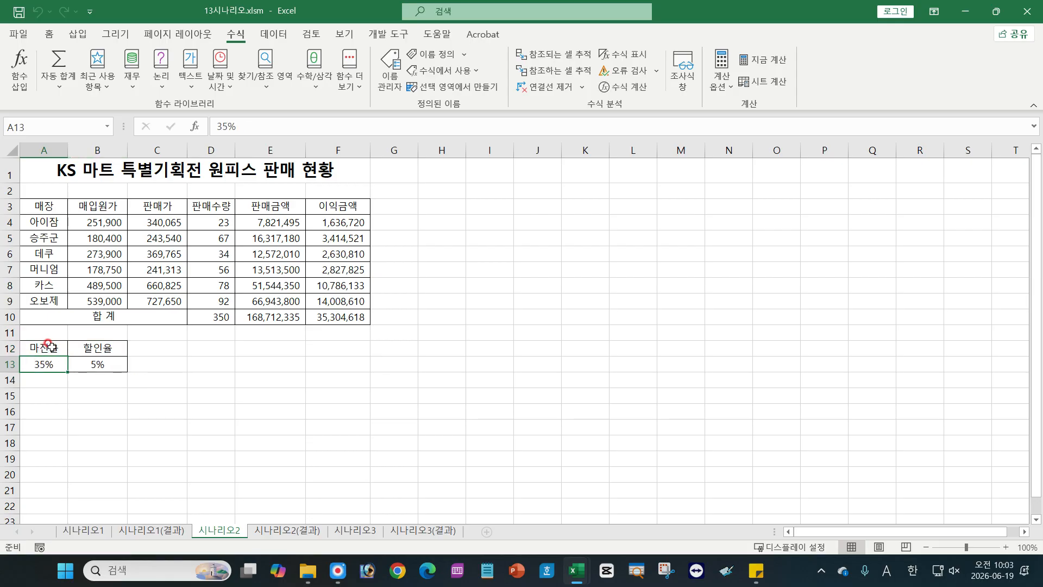
# Step: Create names from the range A12:B13 using its first row (첫 행) as labels, replacing the existing definitions
pyautogui.moveTo(49, 345); pyautogui.dragTo(87, 363)
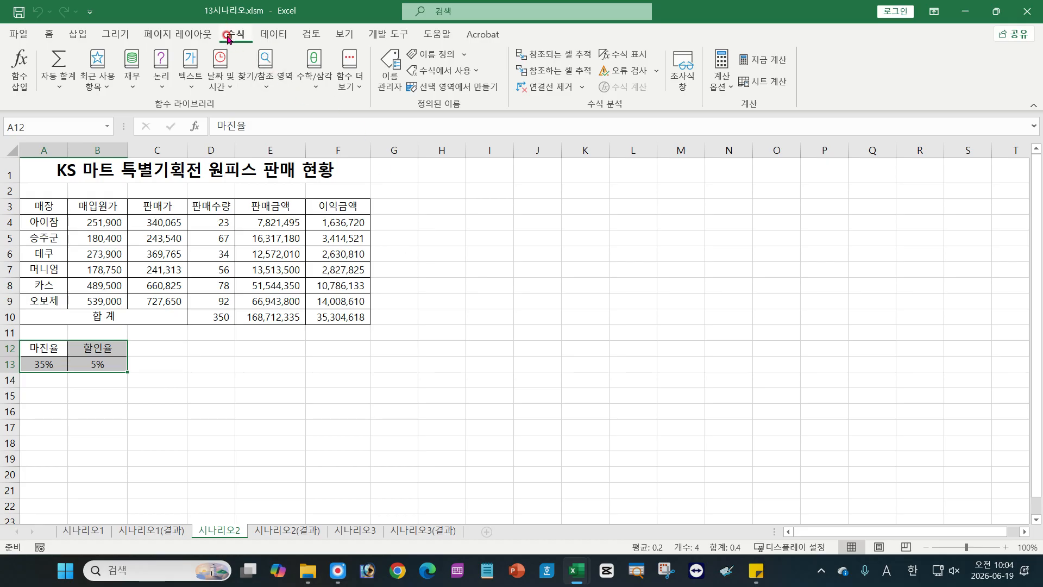
pyautogui.click(466, 90)
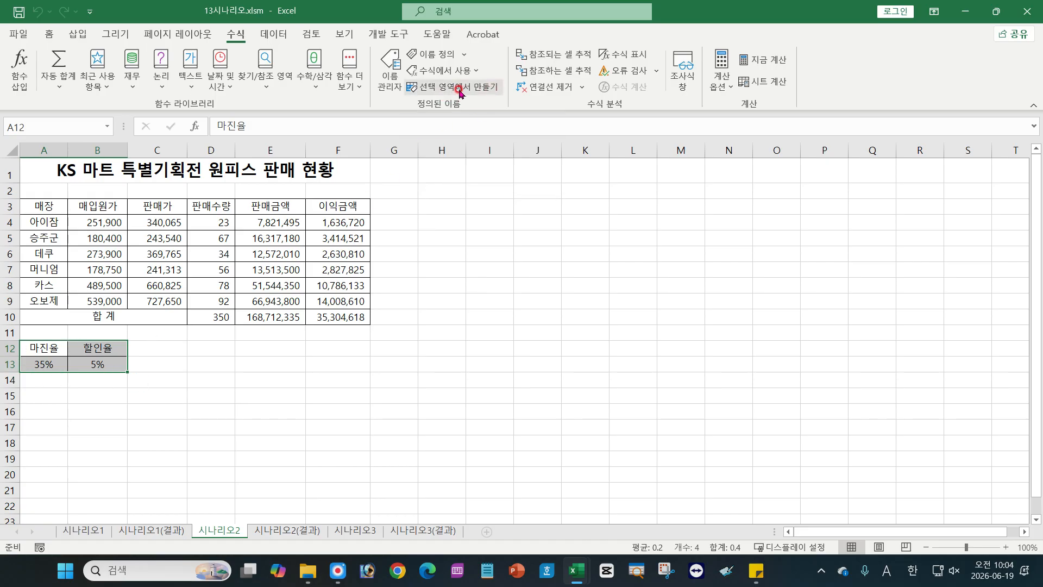
pyautogui.click(455, 90)
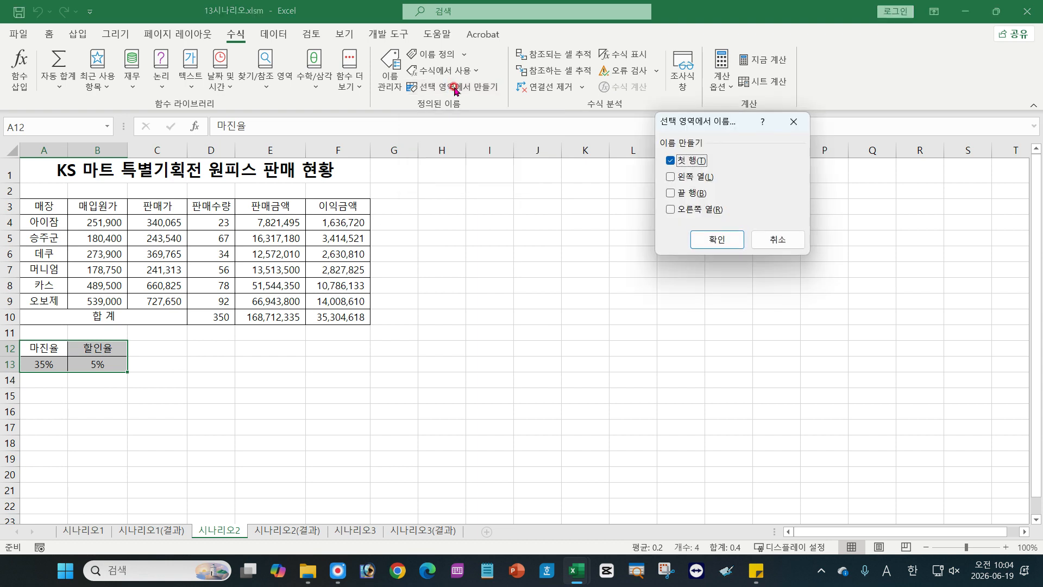
pyautogui.moveTo(709, 121); pyautogui.dragTo(660, 138)
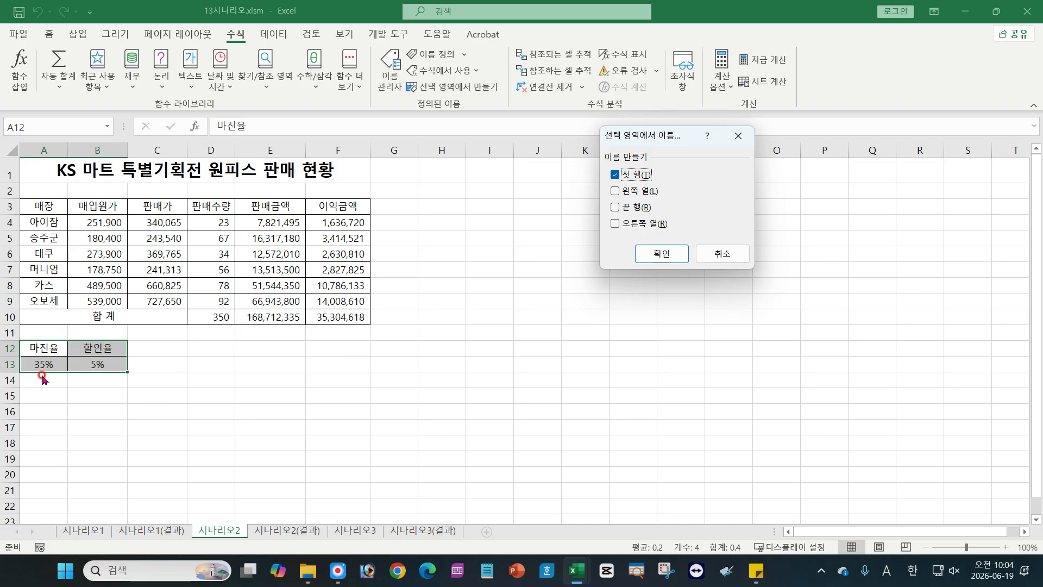
pyautogui.click(656, 264)
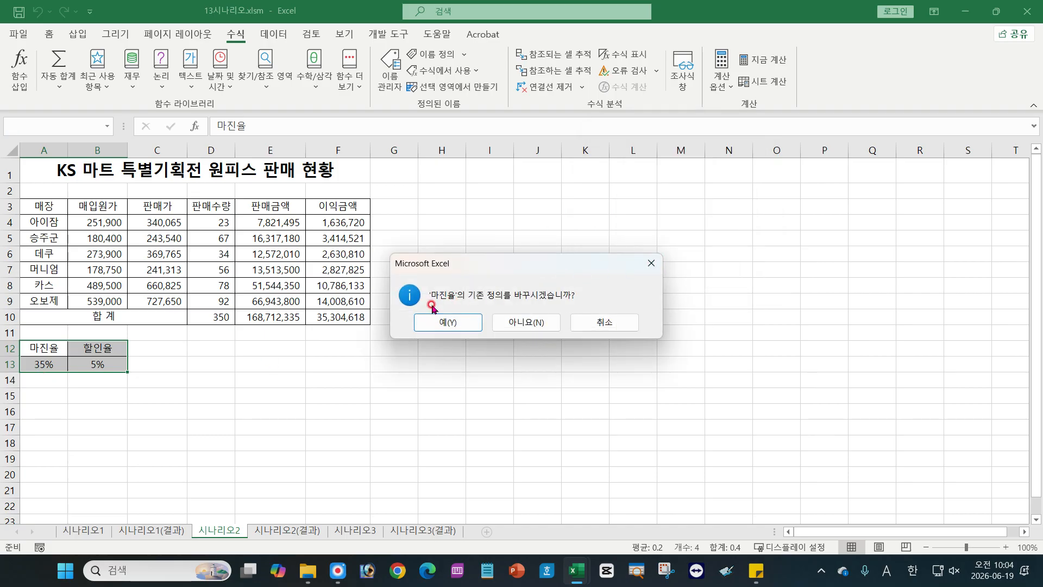
pyautogui.click(446, 327)
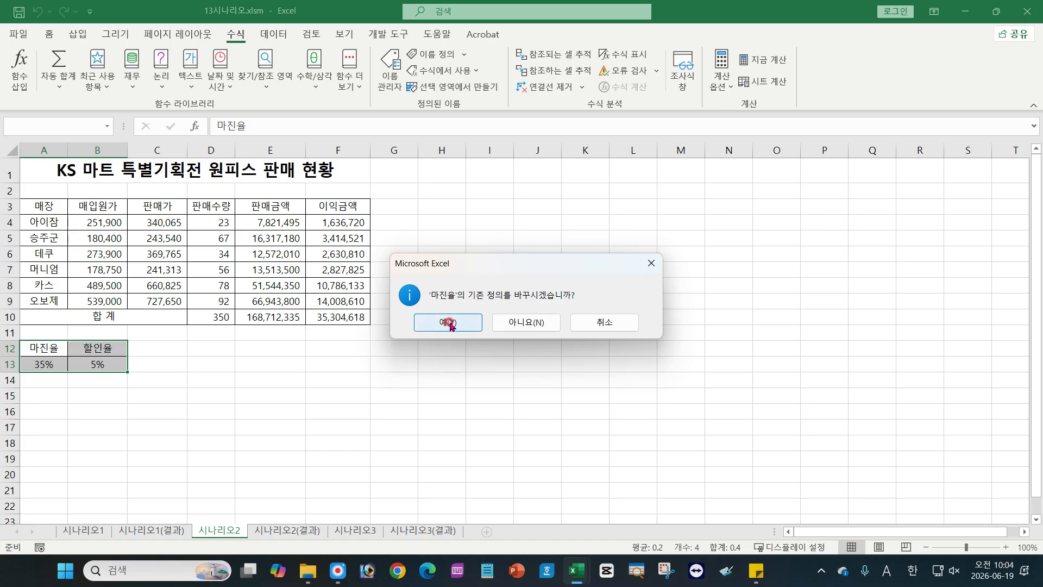
pyautogui.click(450, 324)
pyautogui.click(447, 322)
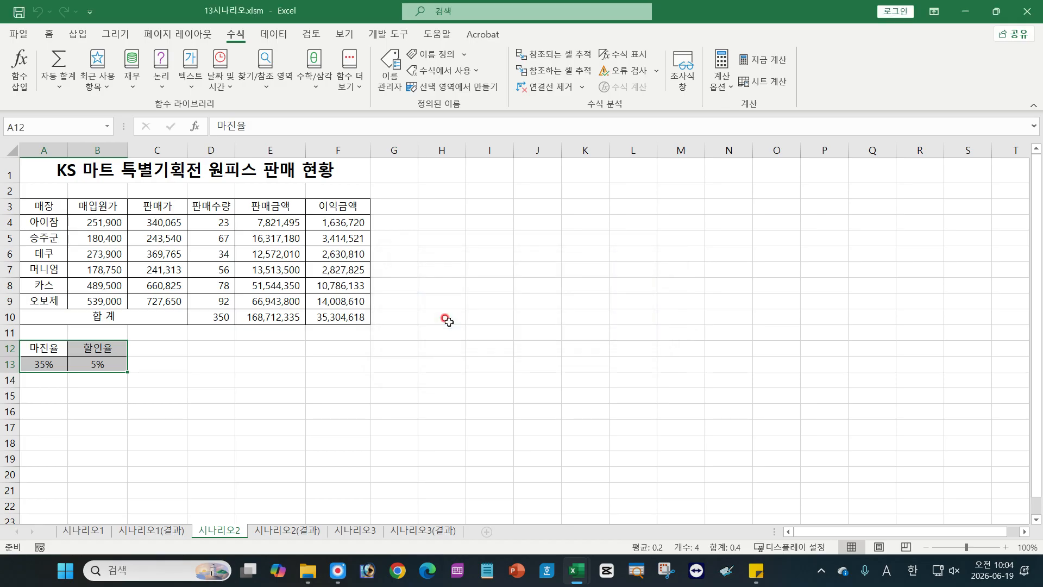
# Step: Examine in the Name Manager which cells the names 마진율 and 할인율 refer to, widening the reference column
pyautogui.click(388, 74)
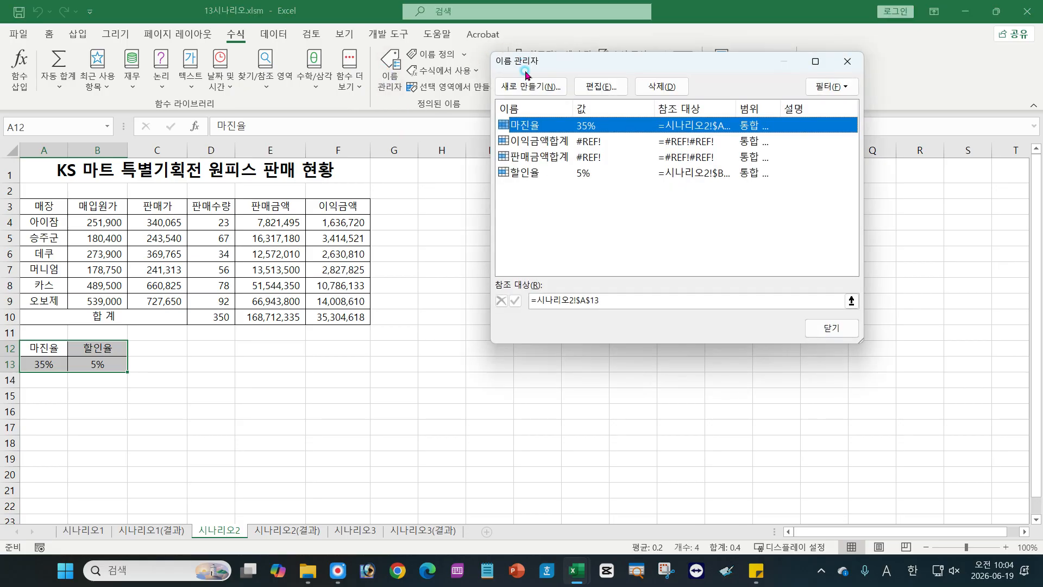
pyautogui.moveTo(521, 61); pyautogui.dragTo(487, 167)
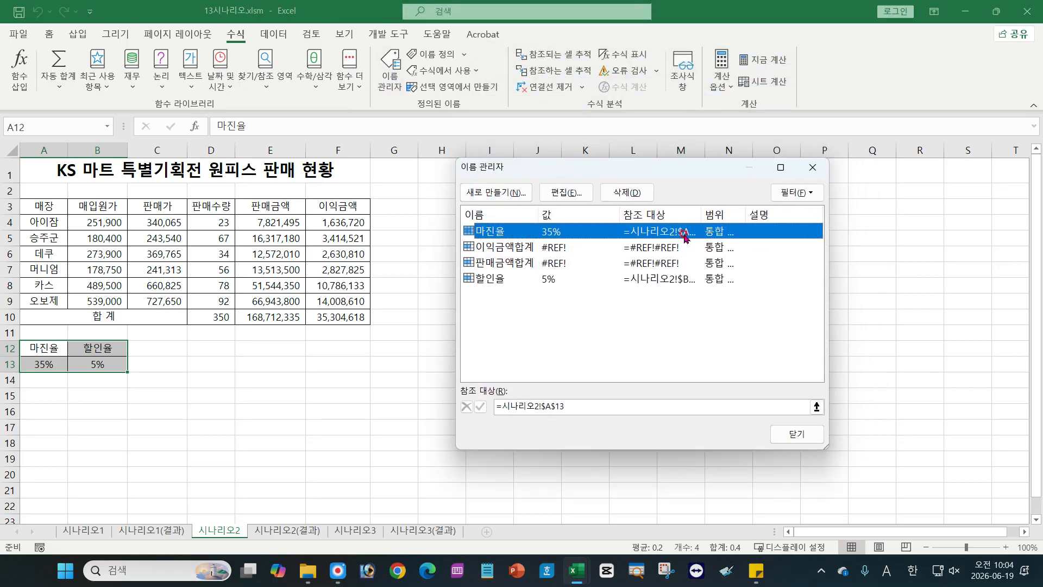
pyautogui.click(576, 232)
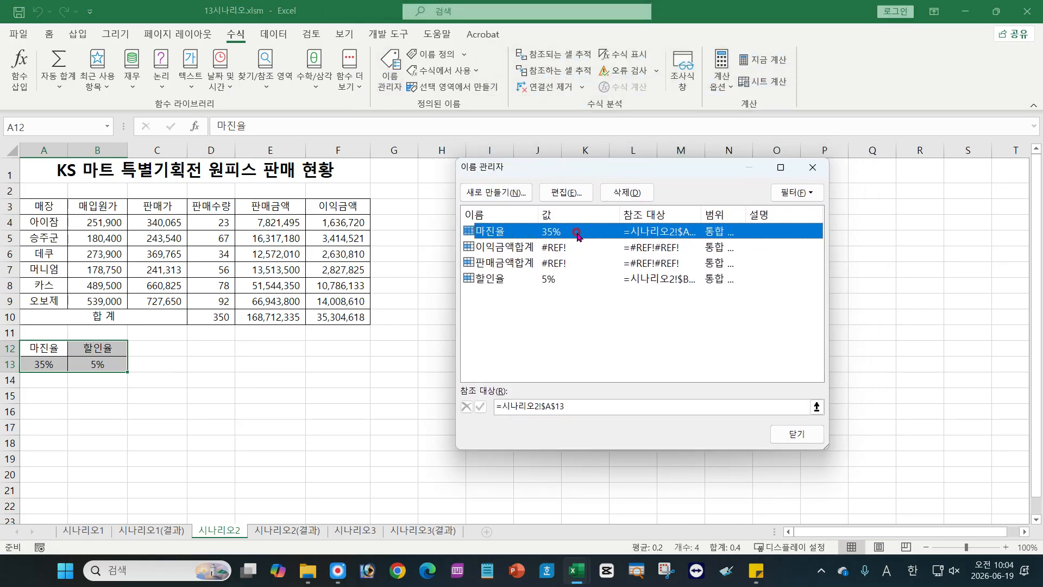
pyautogui.click(489, 226)
pyautogui.click(697, 222)
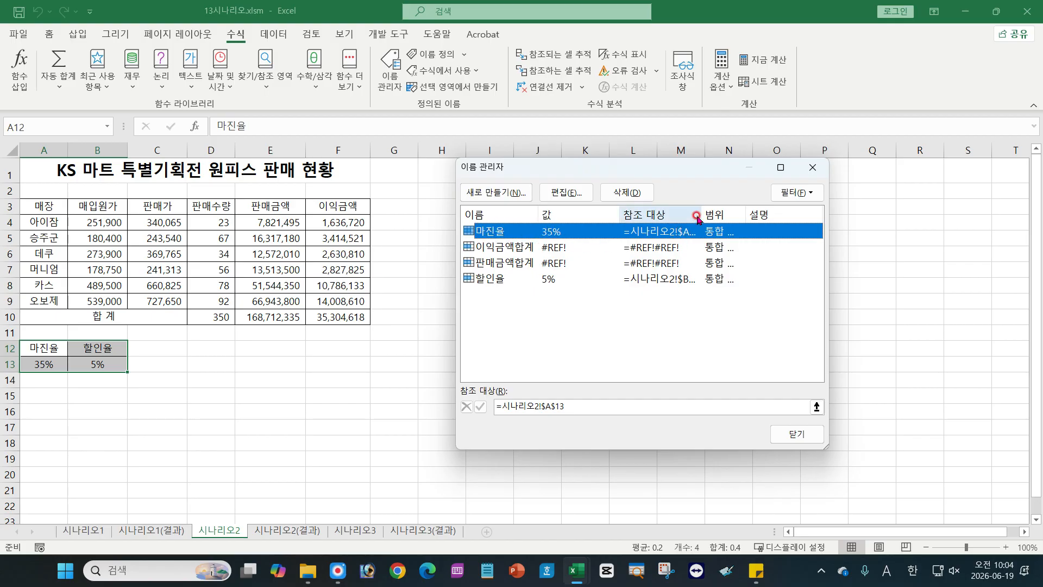
pyautogui.moveTo(697, 217); pyautogui.dragTo(732, 217)
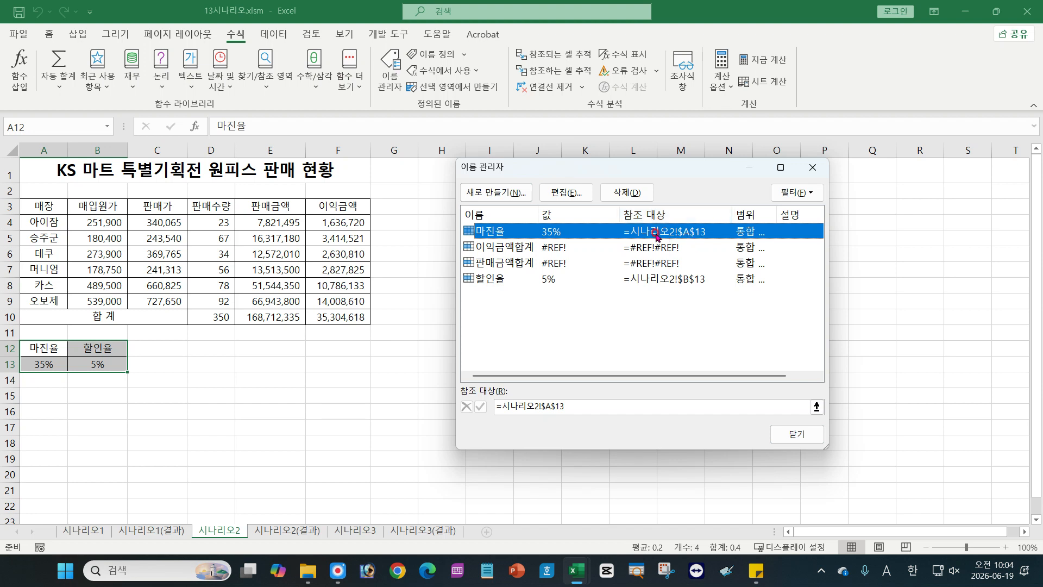
pyautogui.click(708, 231)
pyautogui.click(651, 233)
pyautogui.click(656, 235)
pyautogui.click(494, 280)
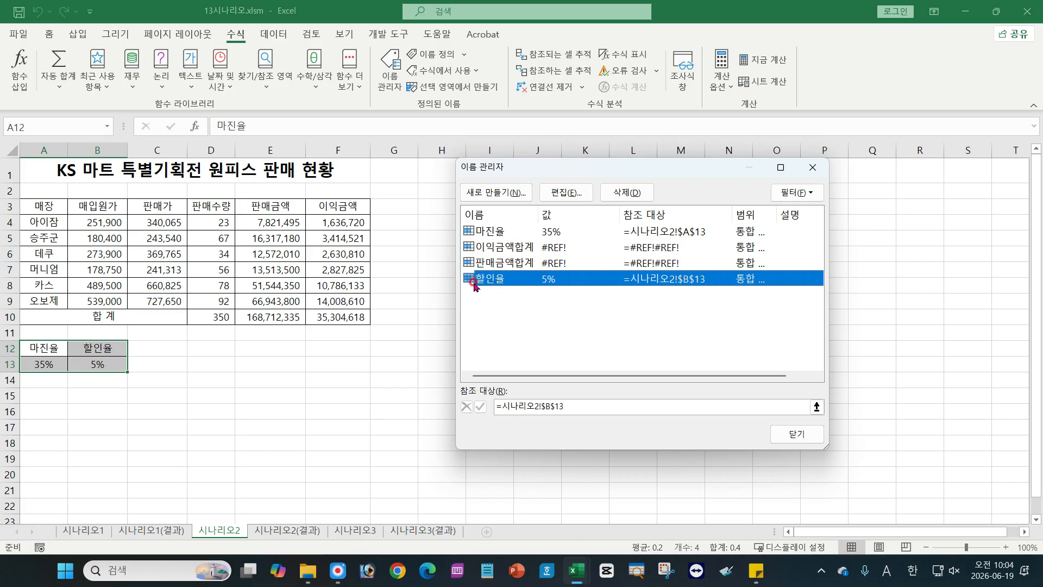
pyautogui.click(797, 434)
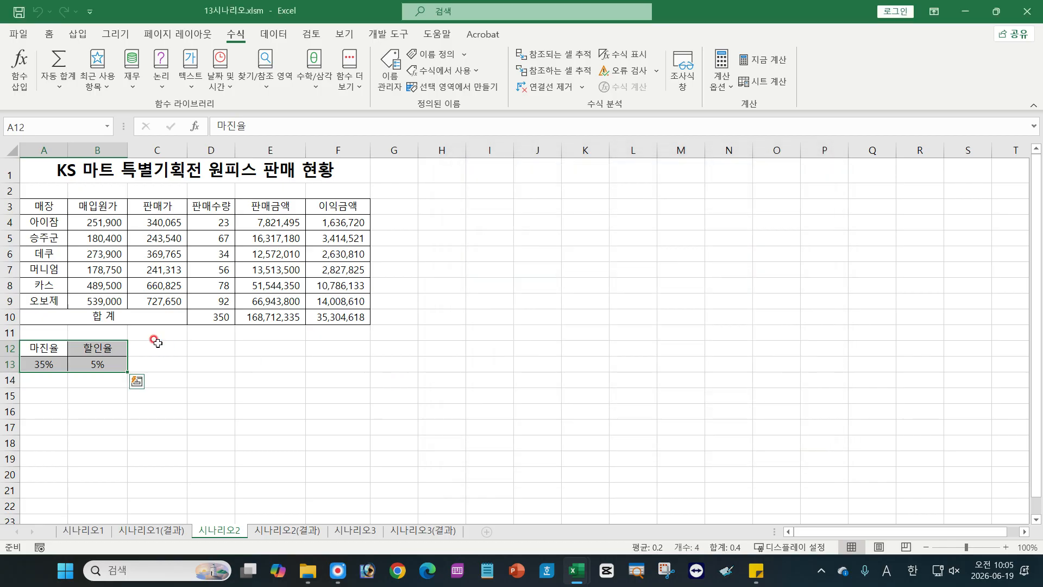
# Step: Examine the 판매수량, 판매금액, 이익금액 and 판매가 columns with their headings, and whether the 이익금액 data range has a name
pyautogui.click(380, 394)
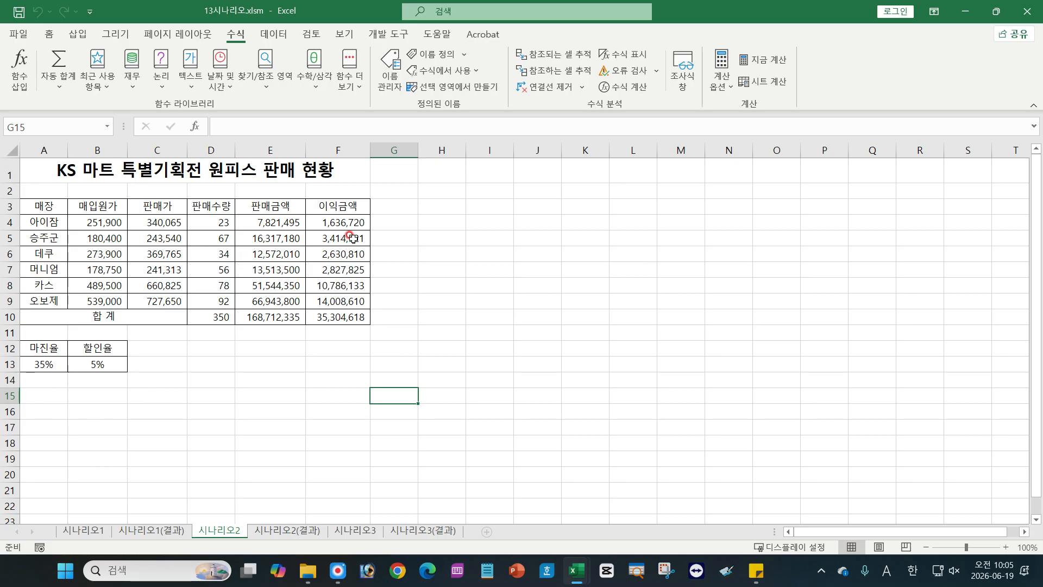
pyautogui.moveTo(213, 223); pyautogui.dragTo(214, 302)
pyautogui.click(209, 206)
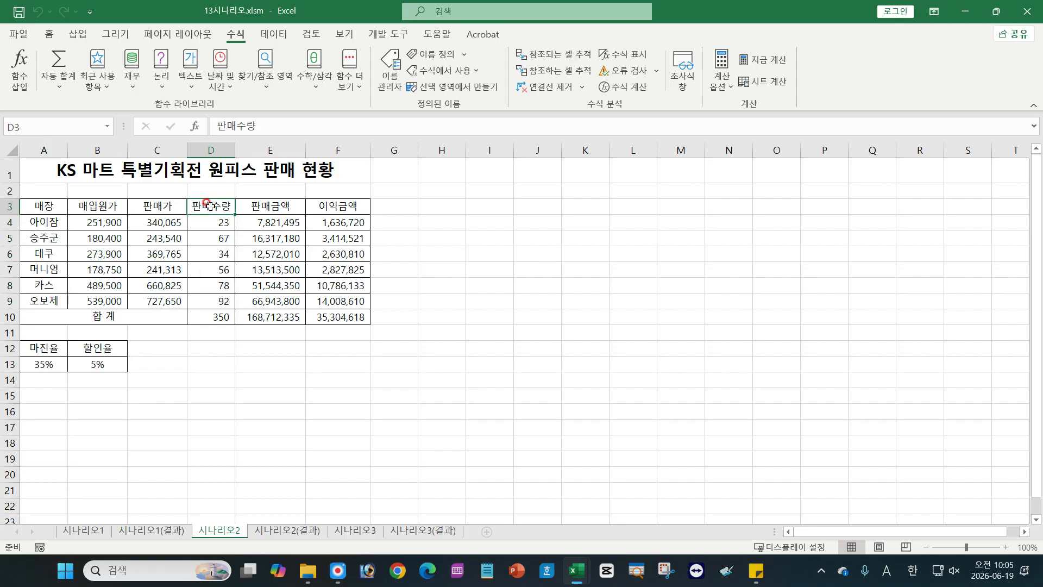
pyautogui.moveTo(266, 222); pyautogui.dragTo(275, 301)
pyautogui.click(277, 201)
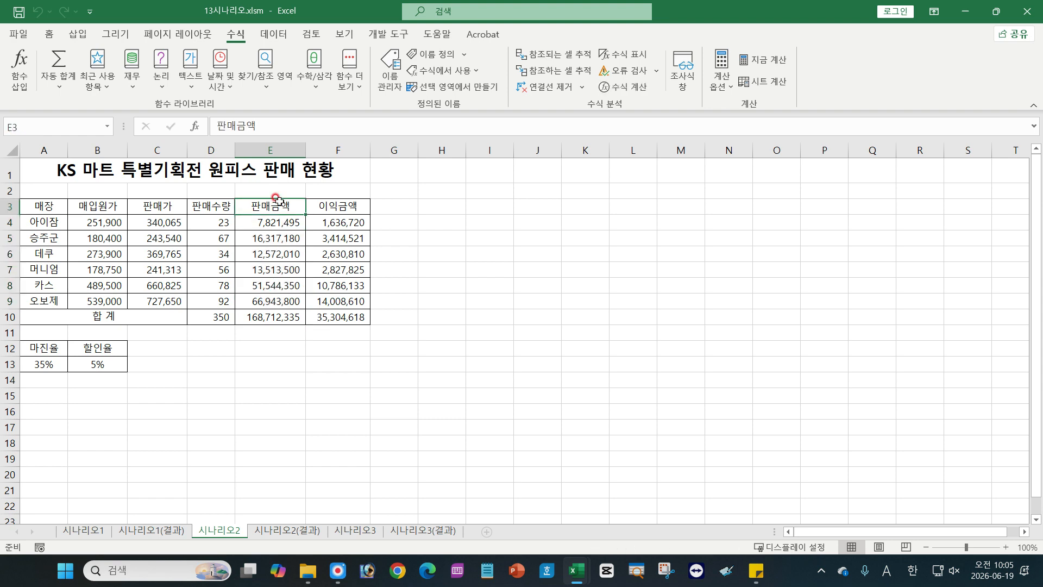
pyautogui.moveTo(331, 220); pyautogui.dragTo(333, 304)
pyautogui.click(330, 205)
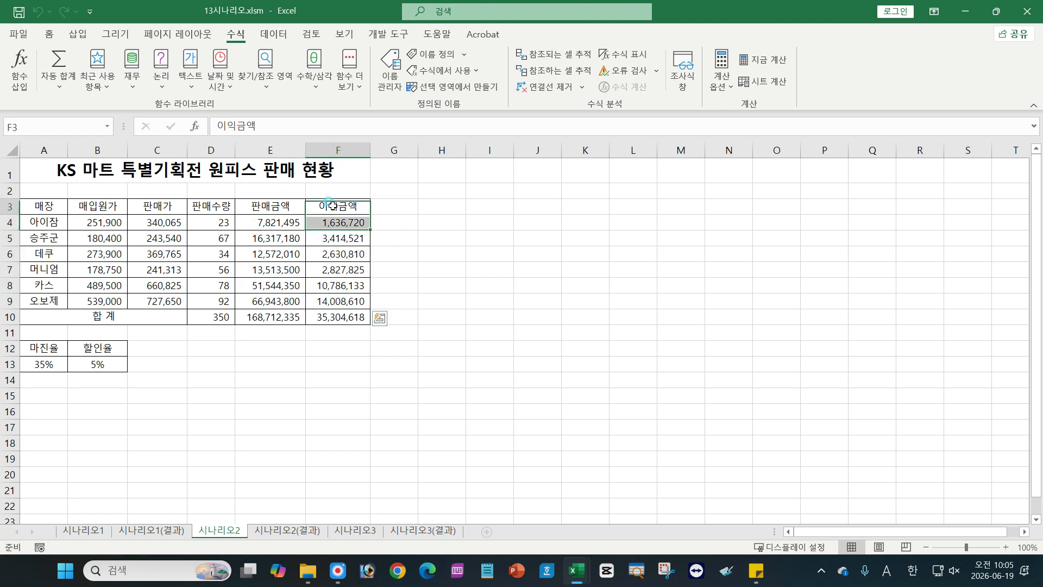
pyautogui.moveTo(330, 218); pyautogui.dragTo(332, 303)
pyautogui.click(59, 121)
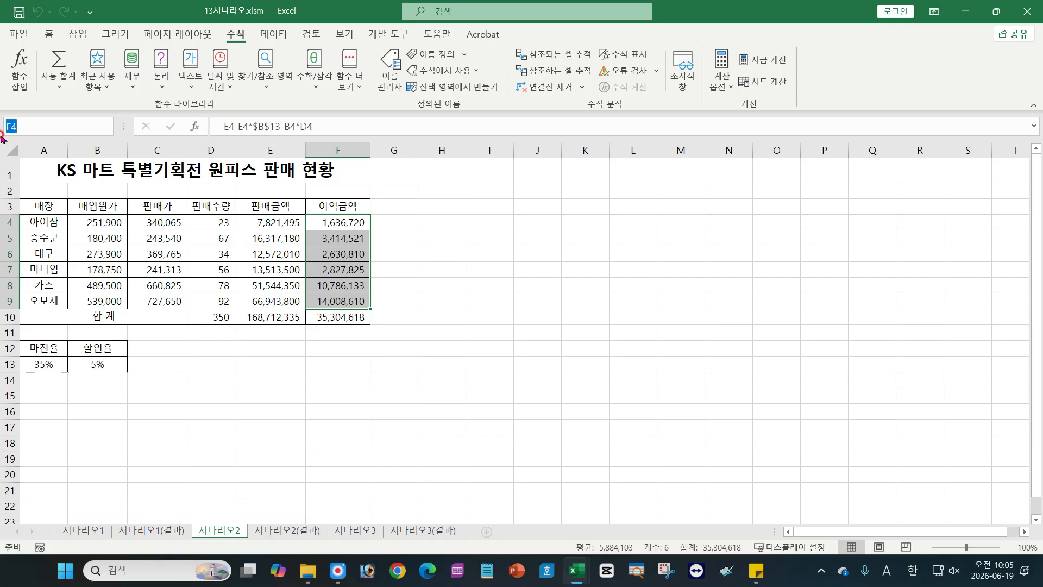
pyautogui.click(307, 313)
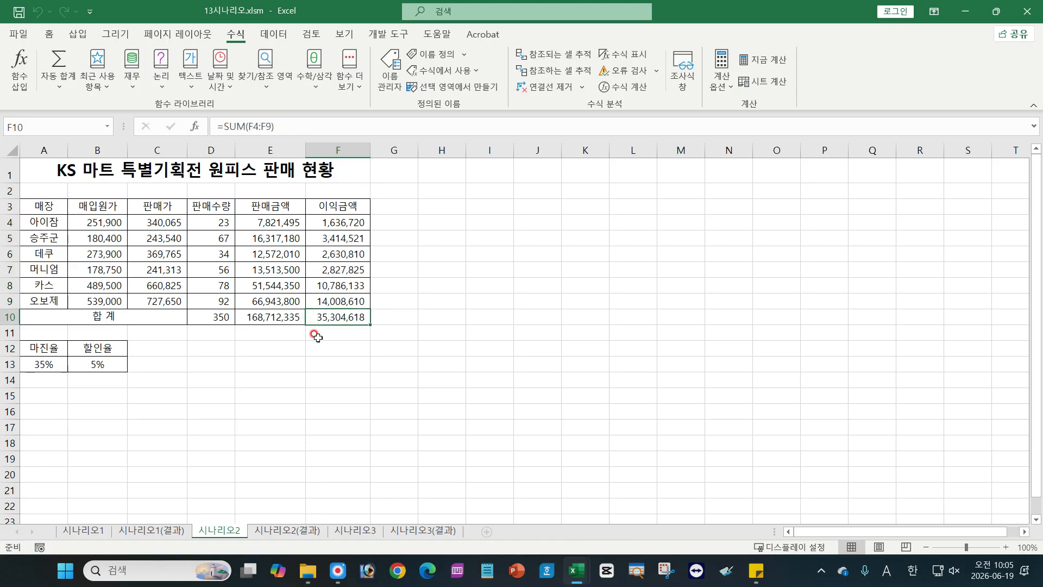
pyautogui.moveTo(345, 224); pyautogui.dragTo(343, 300)
pyautogui.click(361, 279)
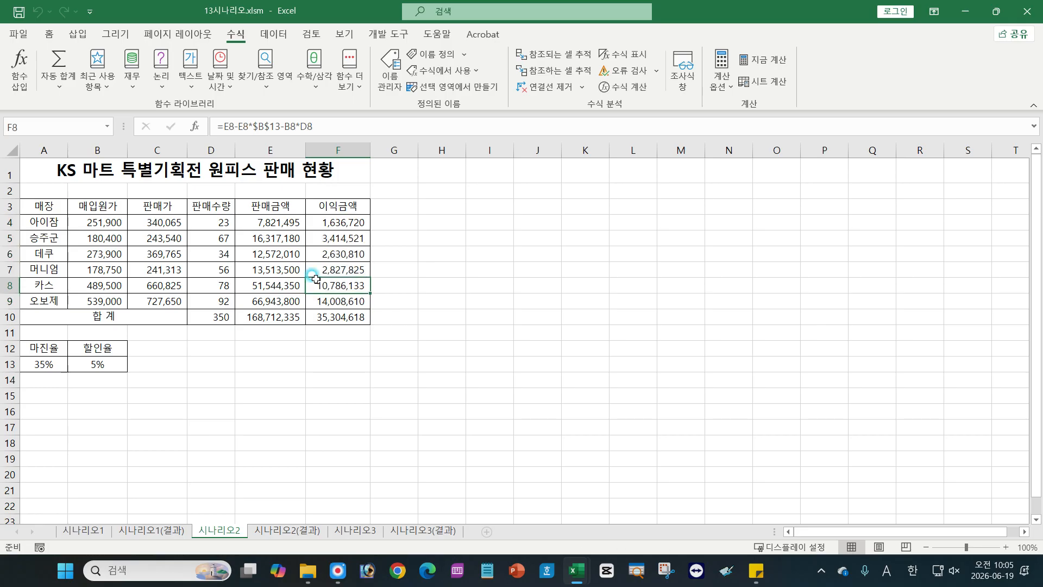
pyautogui.moveTo(167, 220); pyautogui.dragTo(158, 298)
pyautogui.click(153, 205)
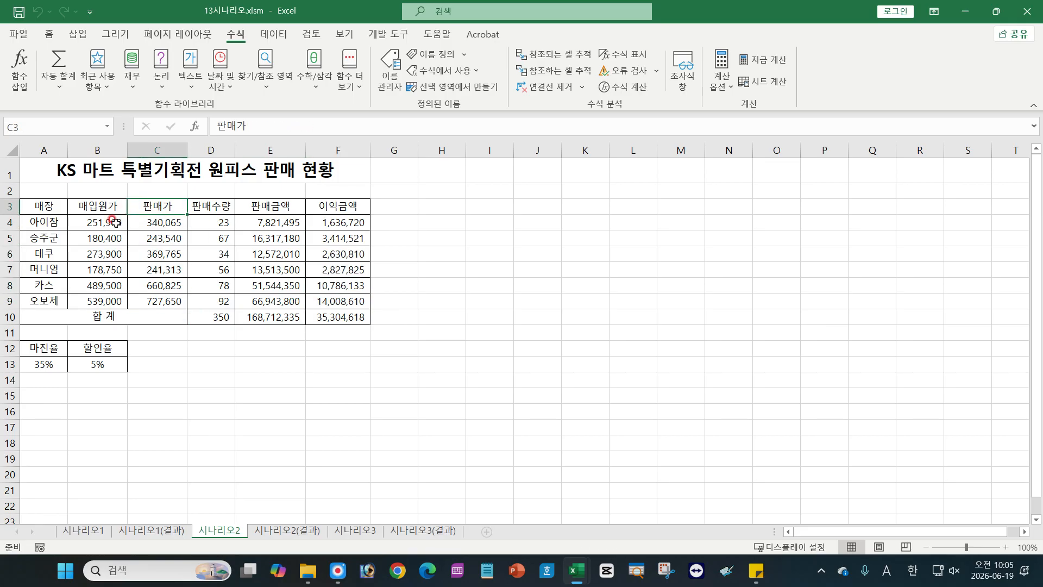
# Step: Create names from the table range A3:F9 using its first row (첫 행) and left column (왼쪽 열) as labels
pyautogui.click(36, 206)
pyautogui.moveTo(84, 206); pyautogui.dragTo(340, 303)
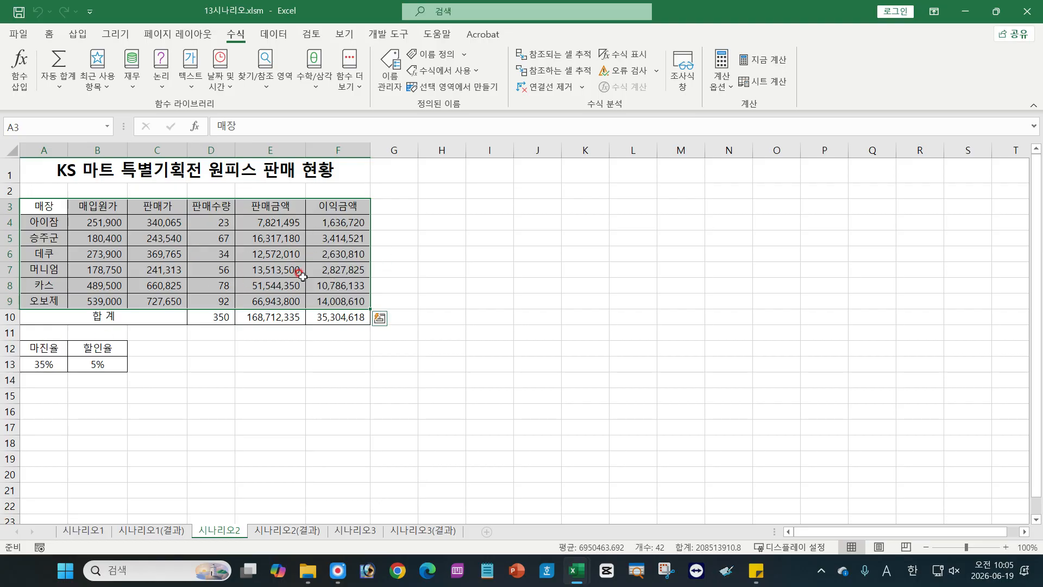
pyautogui.click(455, 88)
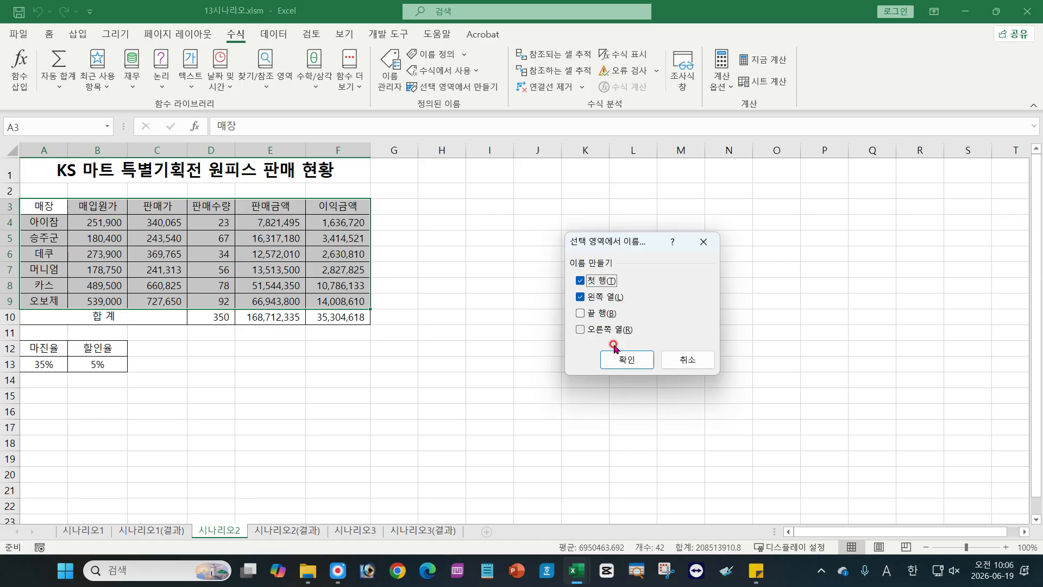
pyautogui.click(624, 358)
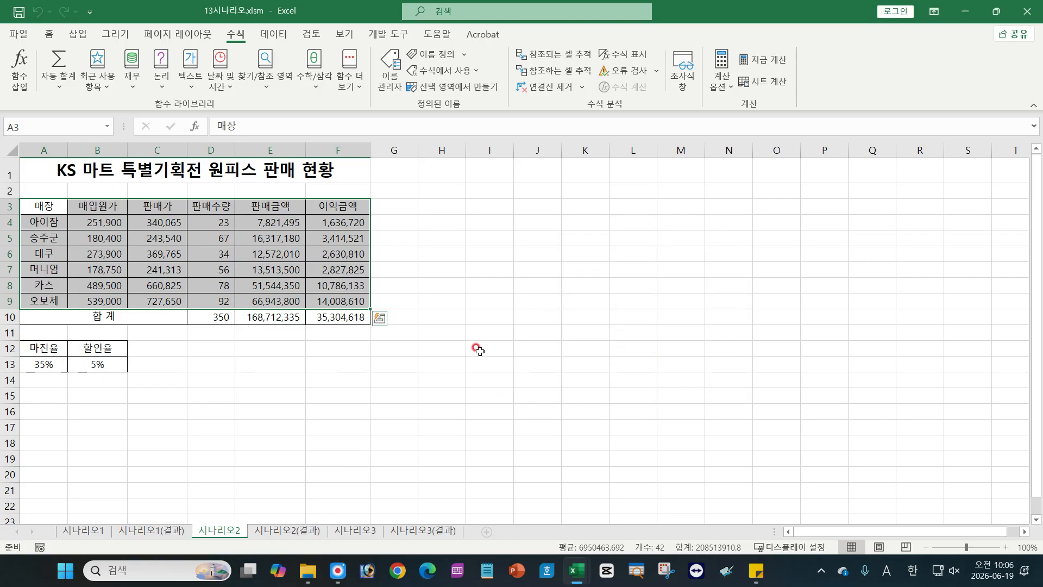
pyautogui.click(477, 349)
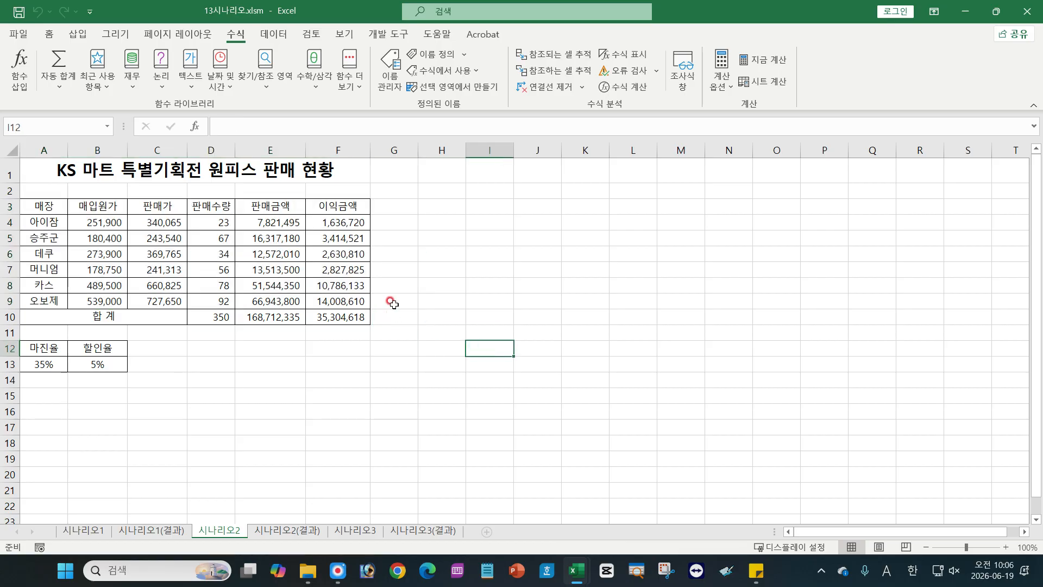
# Step: Check the names assigned to the data ranges of the 이익금액, 판매금액, 판매수량 and 판매가 columns, rows 4 to 9
pyautogui.moveTo(350, 225); pyautogui.dragTo(348, 304)
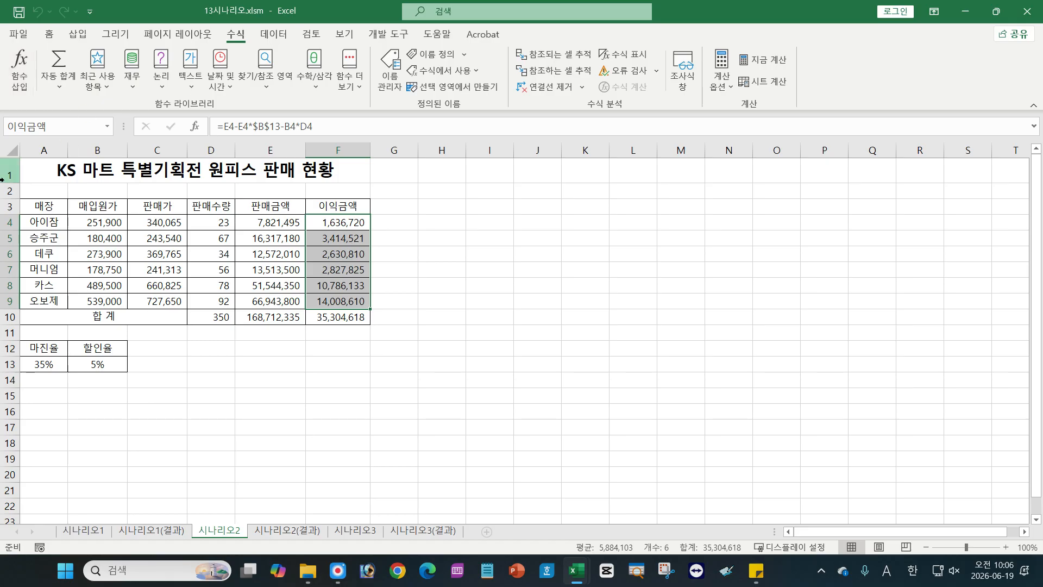
pyautogui.moveTo(250, 224); pyautogui.dragTo(270, 301)
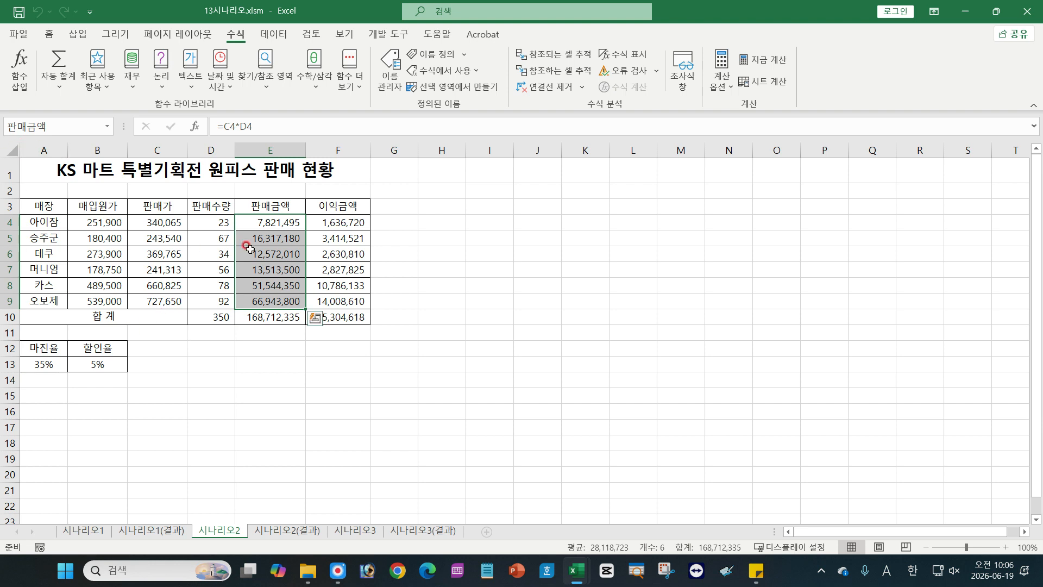
pyautogui.moveTo(206, 223); pyautogui.dragTo(212, 301)
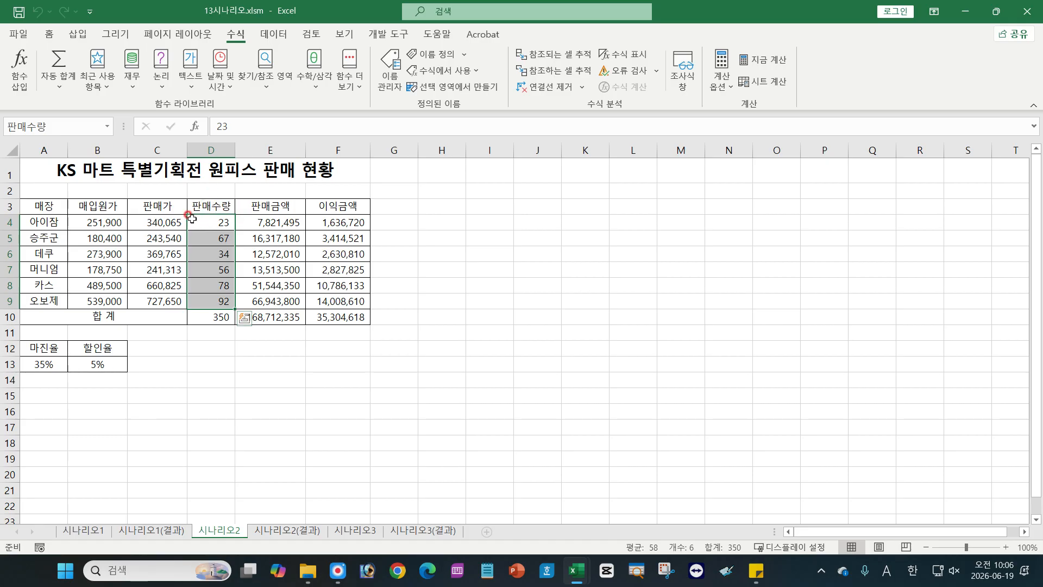
pyautogui.moveTo(163, 222); pyautogui.dragTo(163, 301)
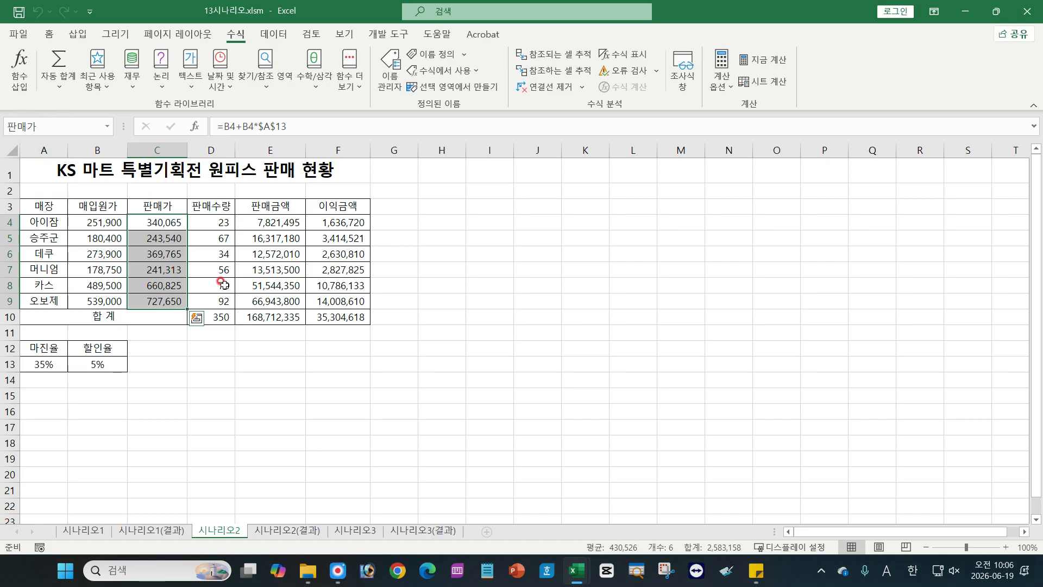
# Step: Check the range names assigned to the 머니엄 and 오보제 rows across columns B to F
pyautogui.click(175, 269)
pyautogui.click(73, 270)
pyautogui.moveTo(72, 270); pyautogui.dragTo(332, 270)
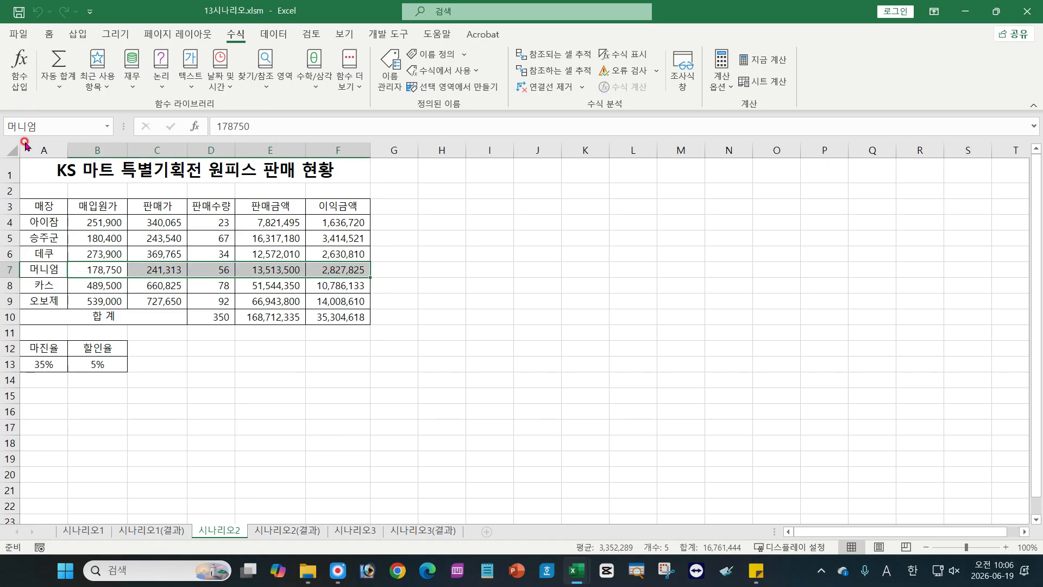
pyautogui.moveTo(96, 302); pyautogui.dragTo(339, 303)
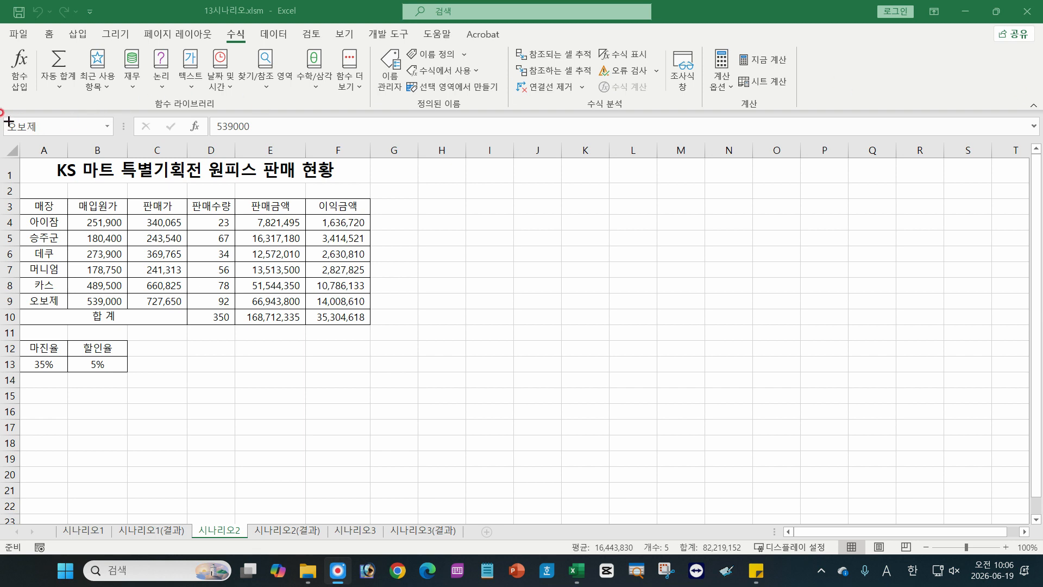
pyautogui.moveTo(1, 114)
pyautogui.mouseDown()
pyautogui.moveTo(13, 139)
pyautogui.moveTo(41, 138)
pyautogui.mouseUp()
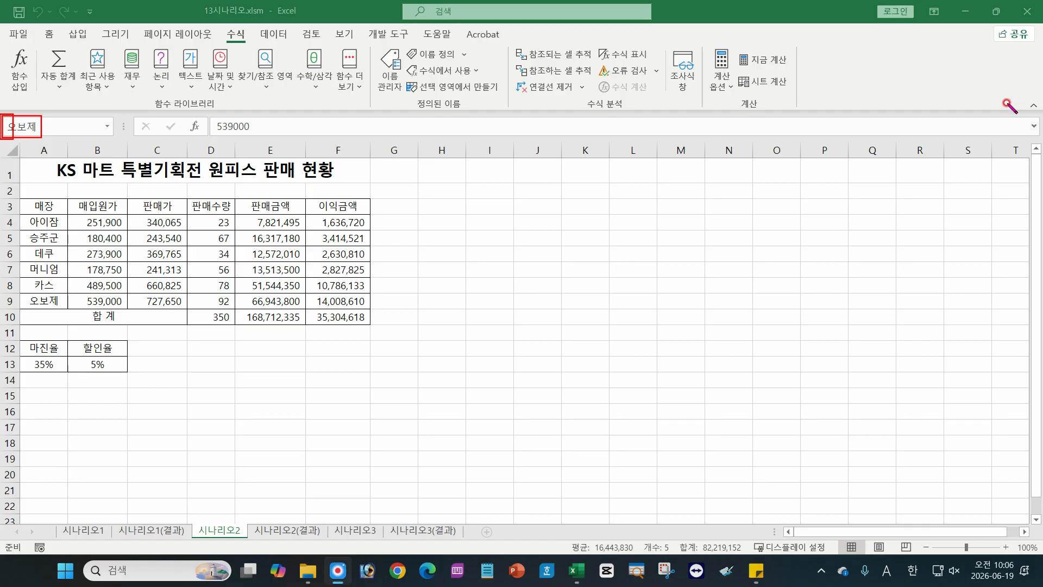
pyautogui.moveTo(12, 121)
pyautogui.mouseDown()
pyautogui.moveTo(4, 132)
pyautogui.moveTo(35, 121)
pyautogui.moveTo(30, 134)
pyautogui.mouseUp()
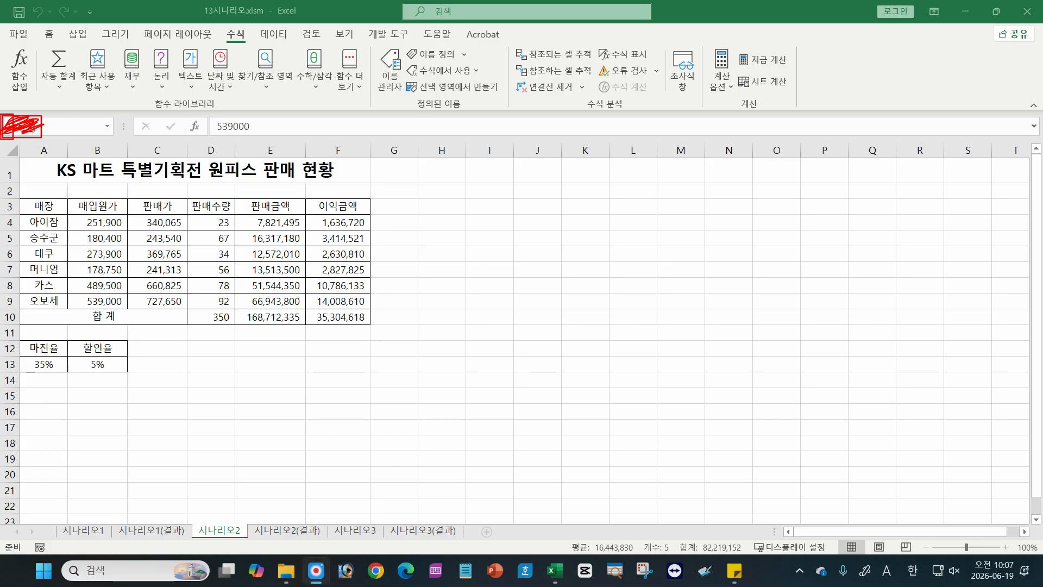
pyautogui.press('Escape')
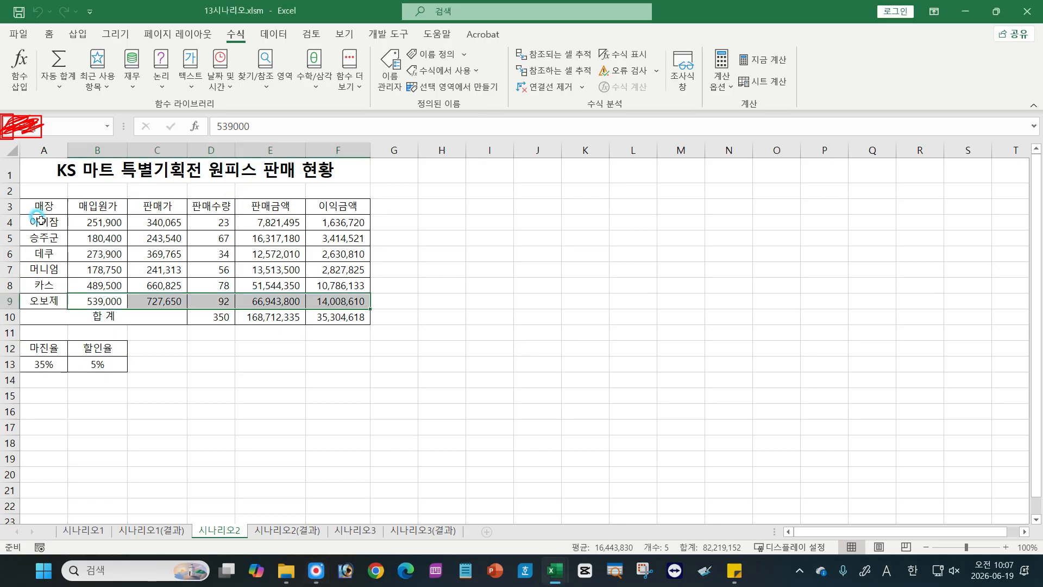
pyautogui.press('F2')
# Step: Check whether the store labels in A4:A9 and the column headings in B3:F3 carry range names themselves
pyautogui.moveTo(43, 223); pyautogui.dragTo(35, 294)
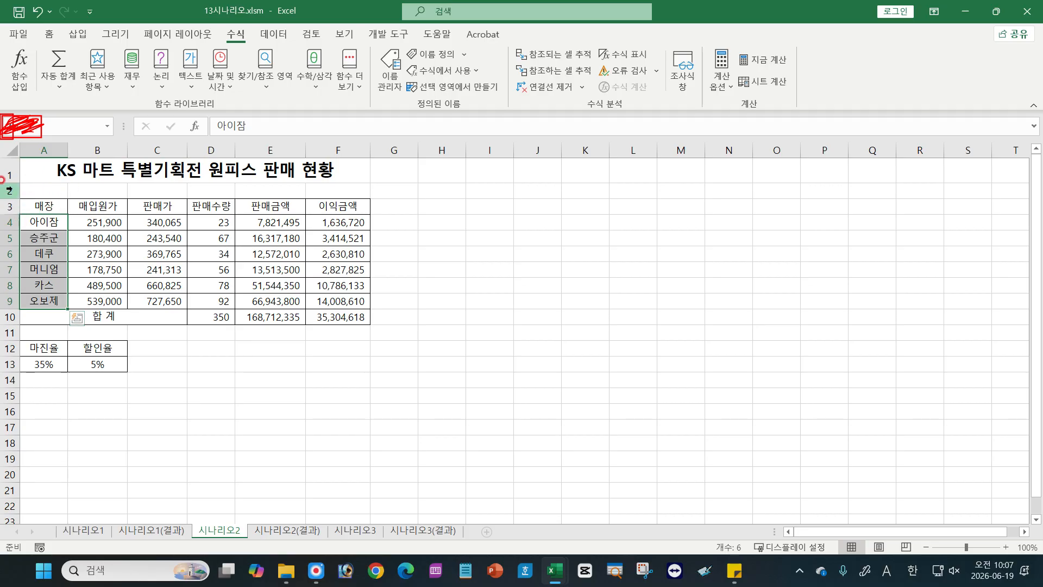
pyautogui.moveTo(84, 206); pyautogui.dragTo(319, 209)
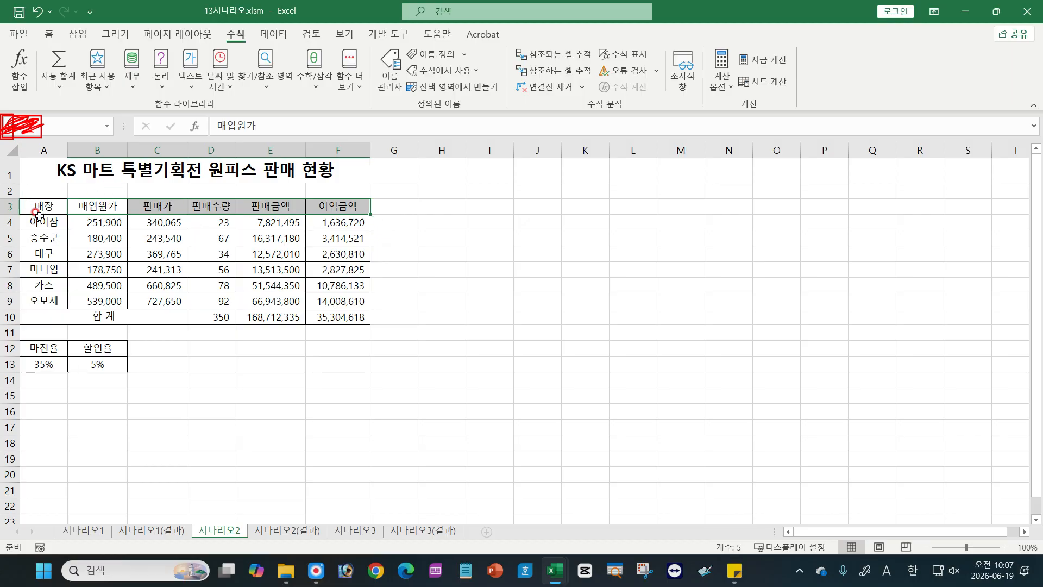
pyautogui.moveTo(43, 224); pyautogui.dragTo(38, 298)
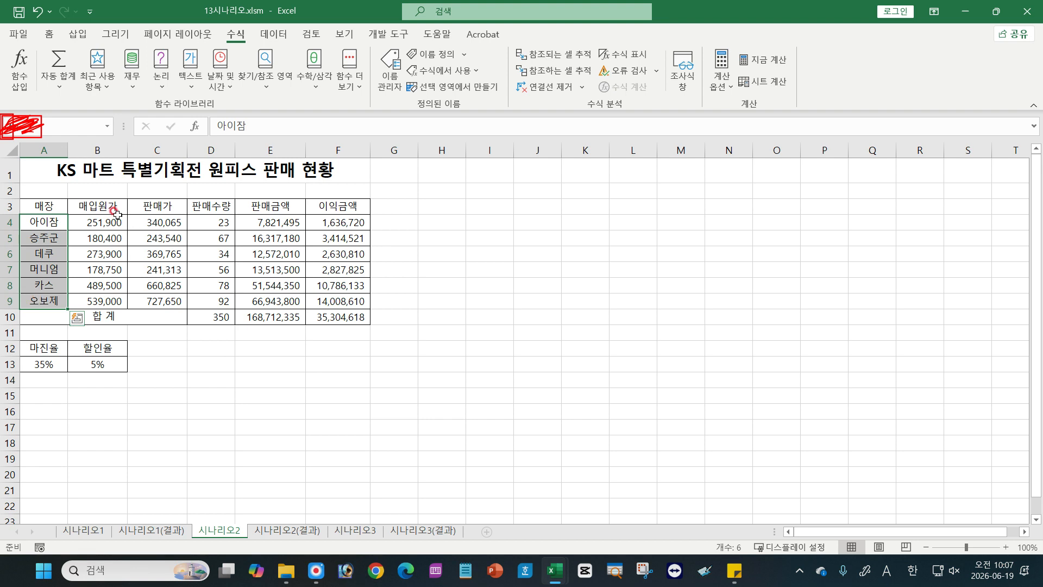
pyautogui.moveTo(85, 206); pyautogui.dragTo(330, 208)
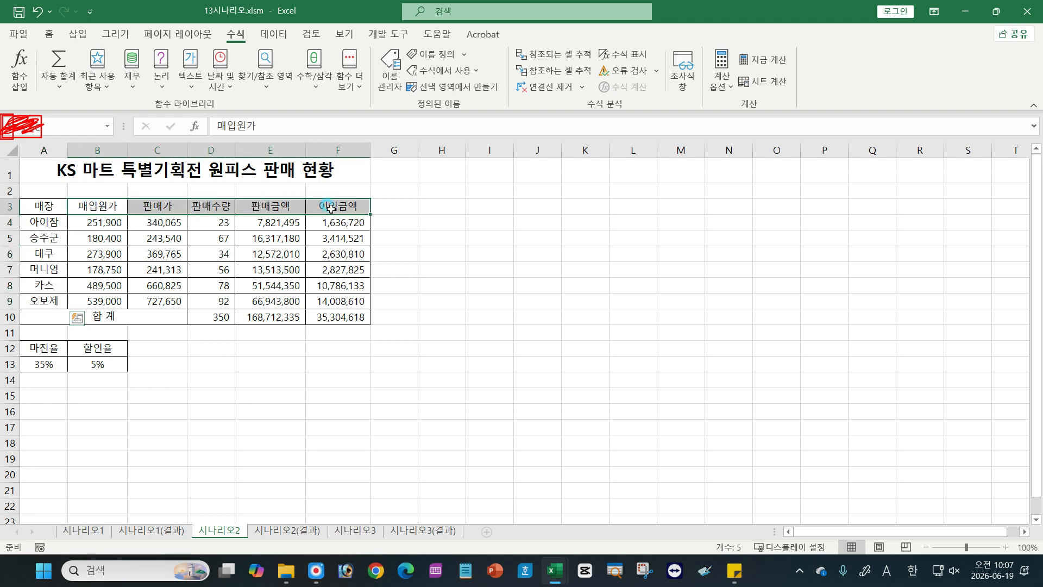
pyautogui.click(139, 219)
pyautogui.moveTo(32, 228); pyautogui.dragTo(44, 312)
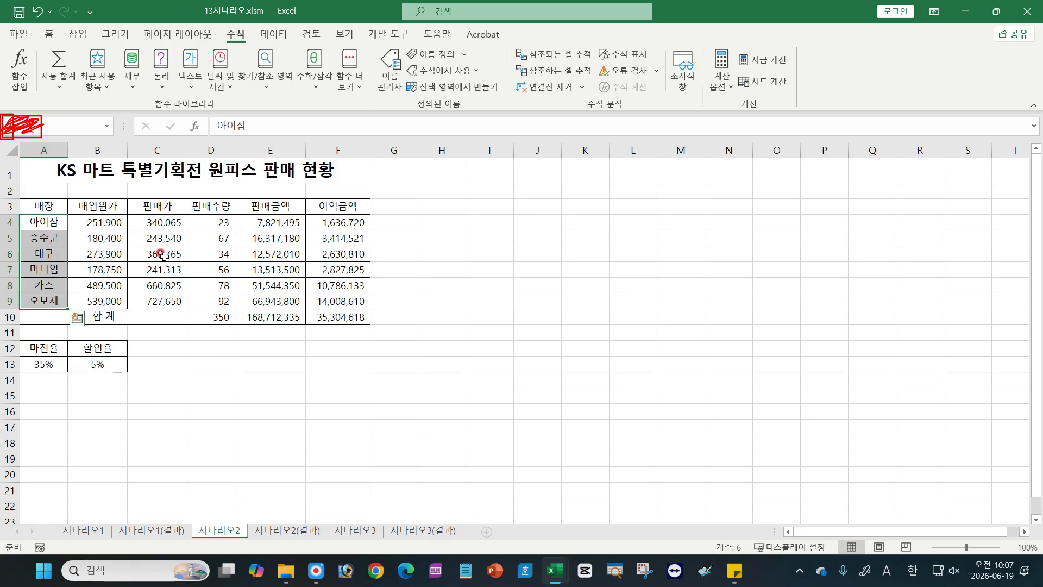
pyautogui.press('Escape')
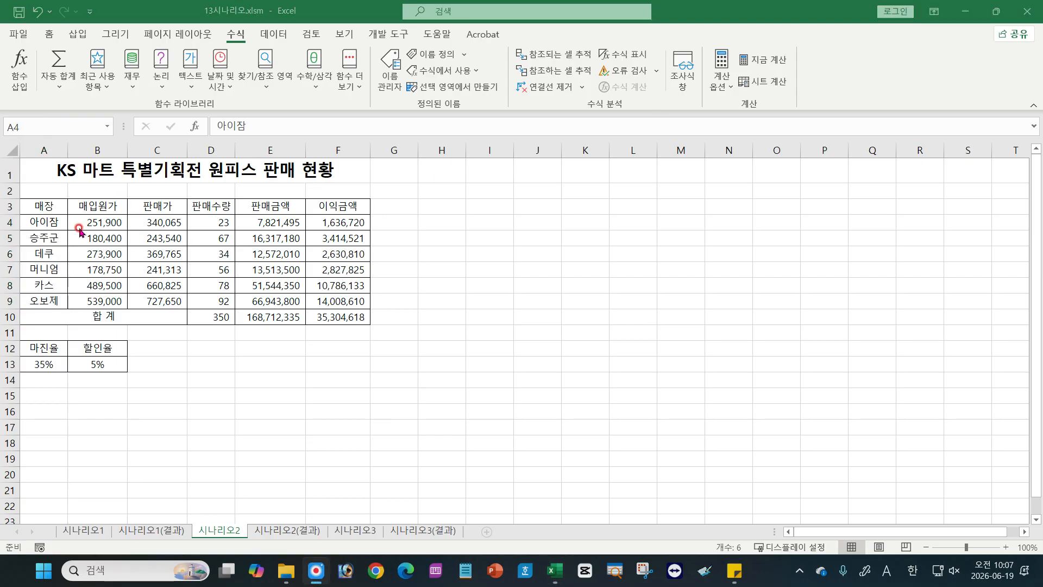
pyautogui.click(54, 224)
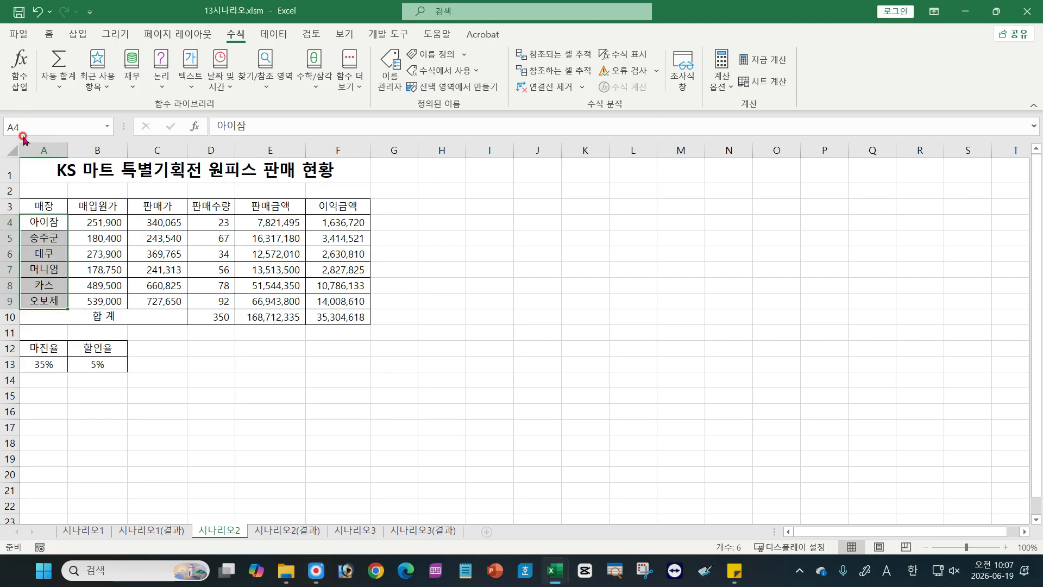
pyautogui.moveTo(82, 205); pyautogui.dragTo(338, 206)
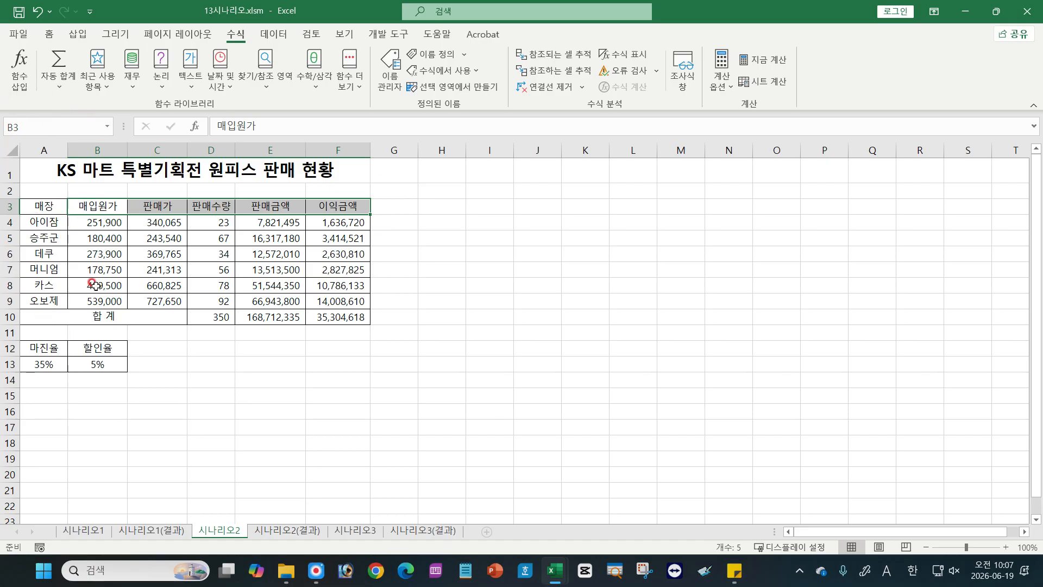
# Step: Check the name assigned to the data range B4:F9, comparing it with the full table A3:F9 and corner cell A3
pyautogui.moveTo(90, 223); pyautogui.dragTo(348, 302)
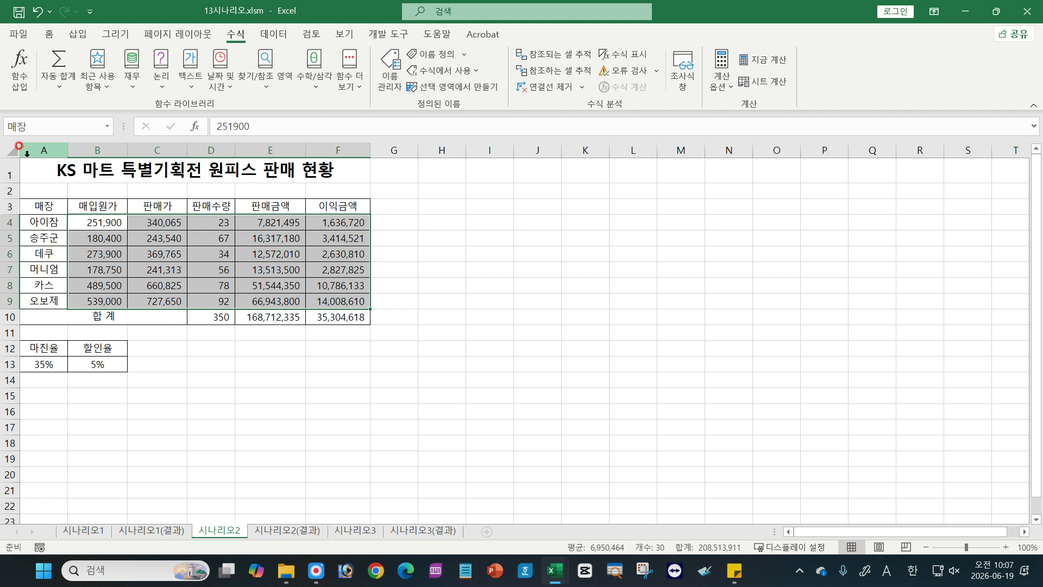
pyautogui.moveTo(25, 205); pyautogui.dragTo(322, 296)
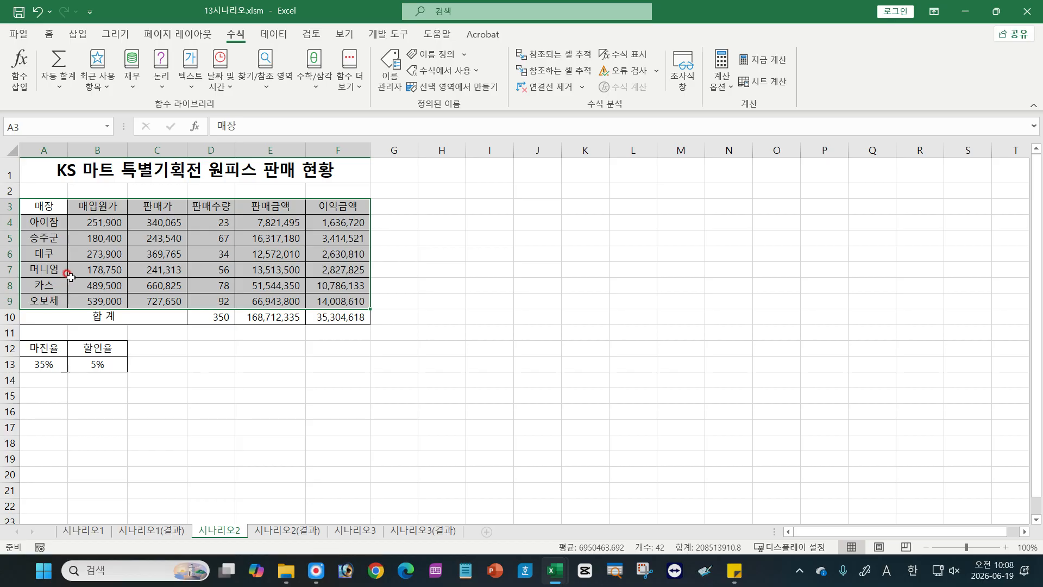
pyautogui.click(43, 205)
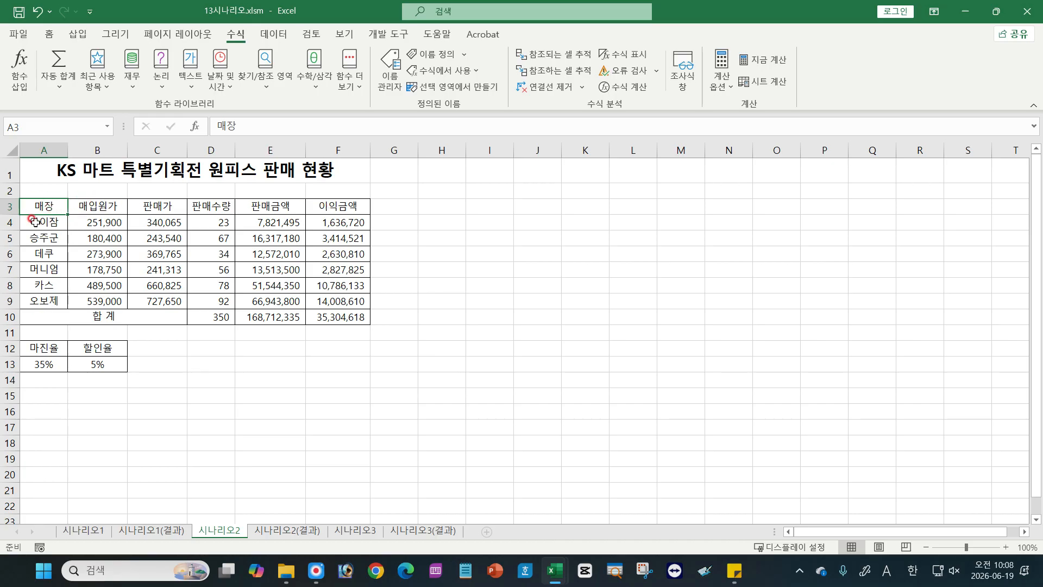
pyautogui.moveTo(82, 223); pyautogui.dragTo(339, 301)
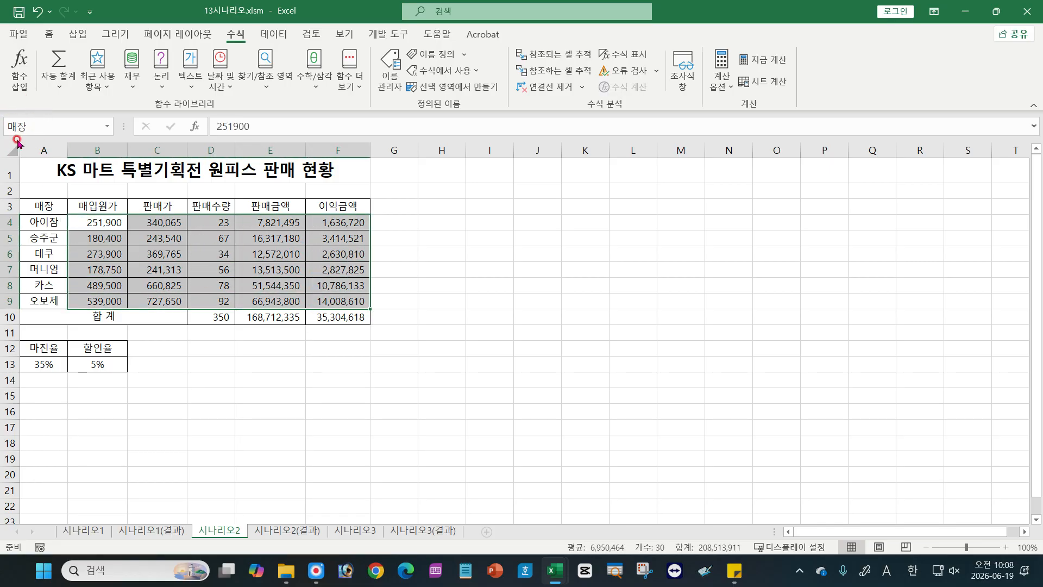
pyautogui.click(185, 260)
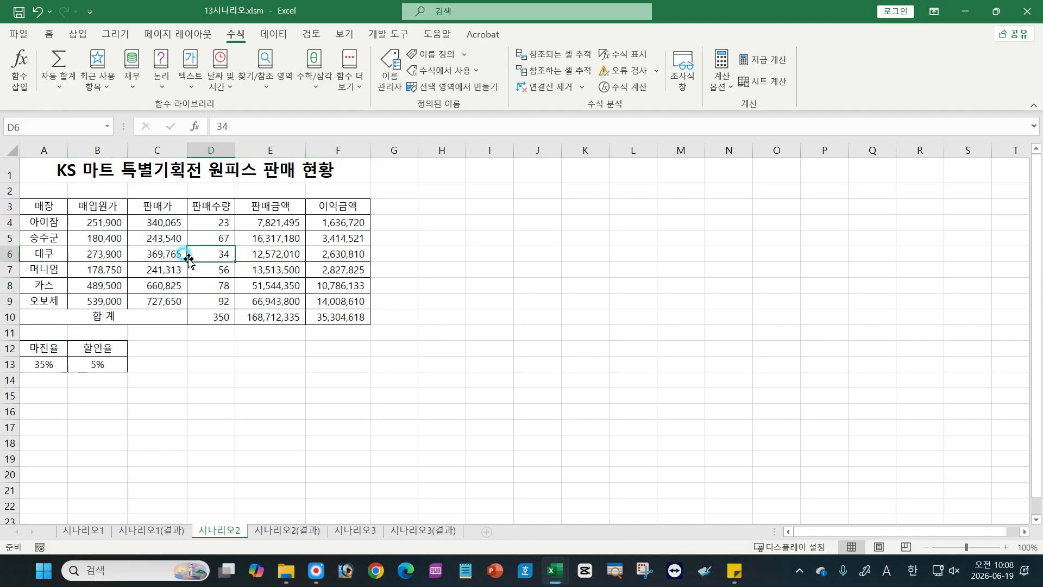
# Step: Compare the names of the 판매가 data range and the 데쿠 row with those of heading C3 and single cell C8
pyautogui.click(163, 221)
pyautogui.moveTo(163, 222); pyautogui.dragTo(162, 302)
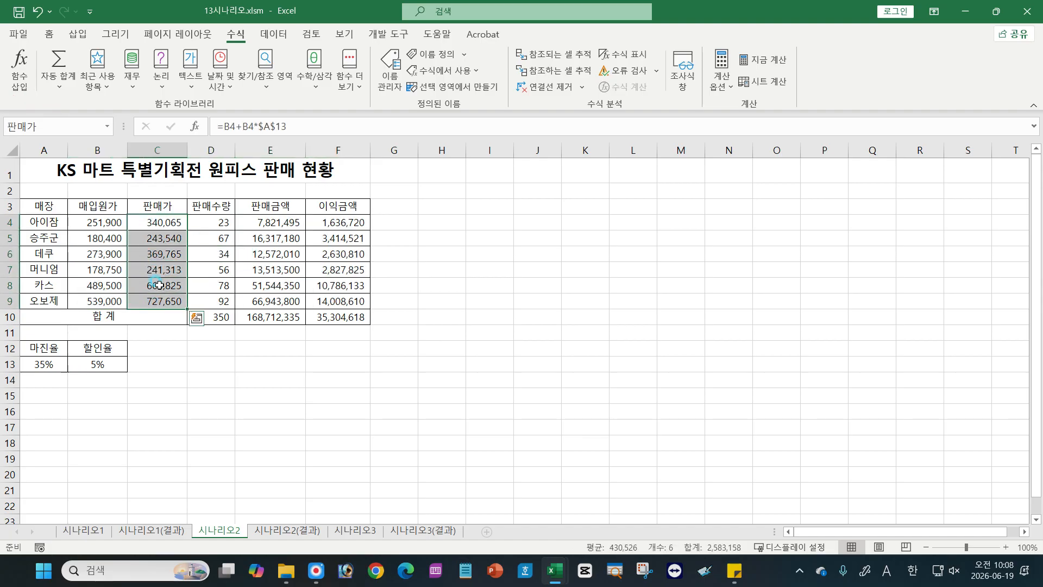
pyautogui.click(150, 205)
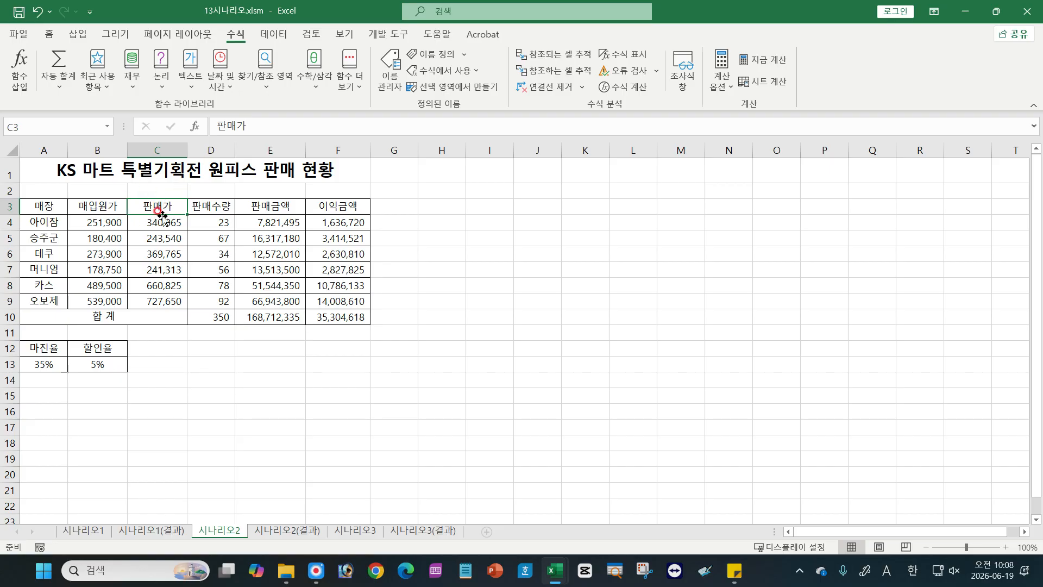
pyautogui.moveTo(99, 259); pyautogui.dragTo(323, 255)
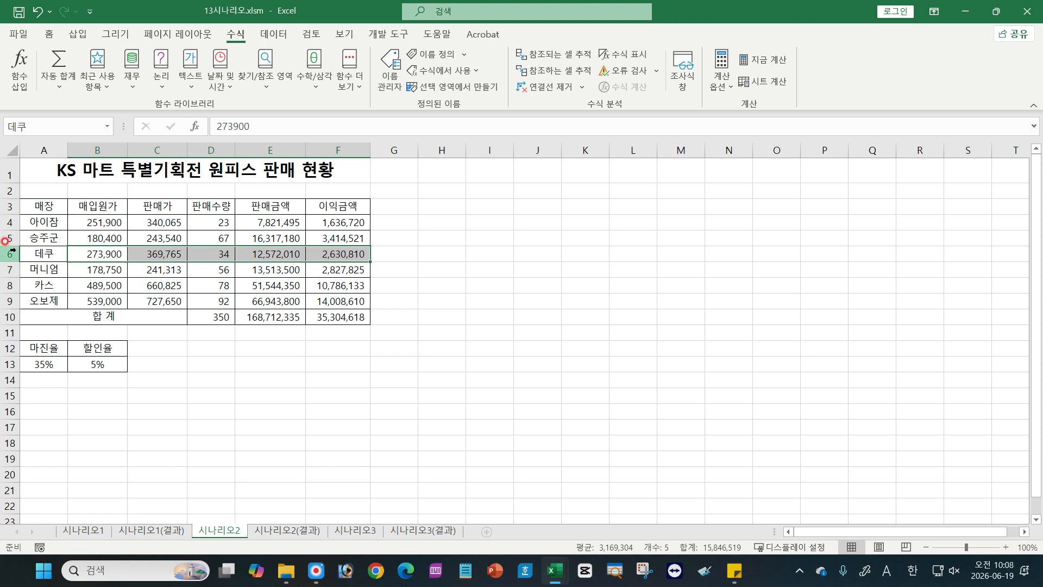
pyautogui.click(145, 280)
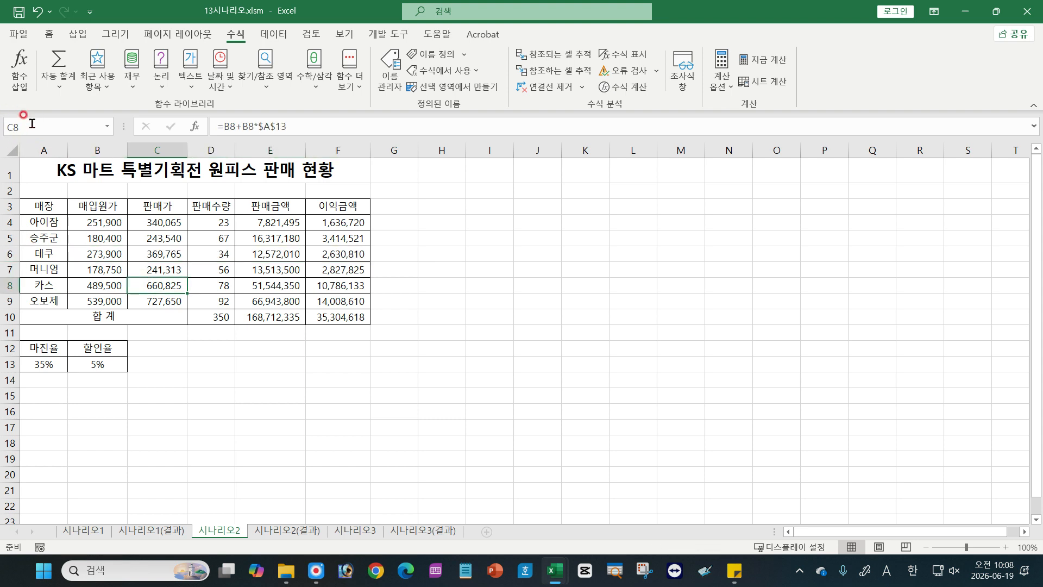
# Step: Review the first-row (첫 행) and left-column (왼쪽 열) options for creating names from A3:F9, and cancel without creating any
pyautogui.moveTo(41, 207); pyautogui.dragTo(318, 298)
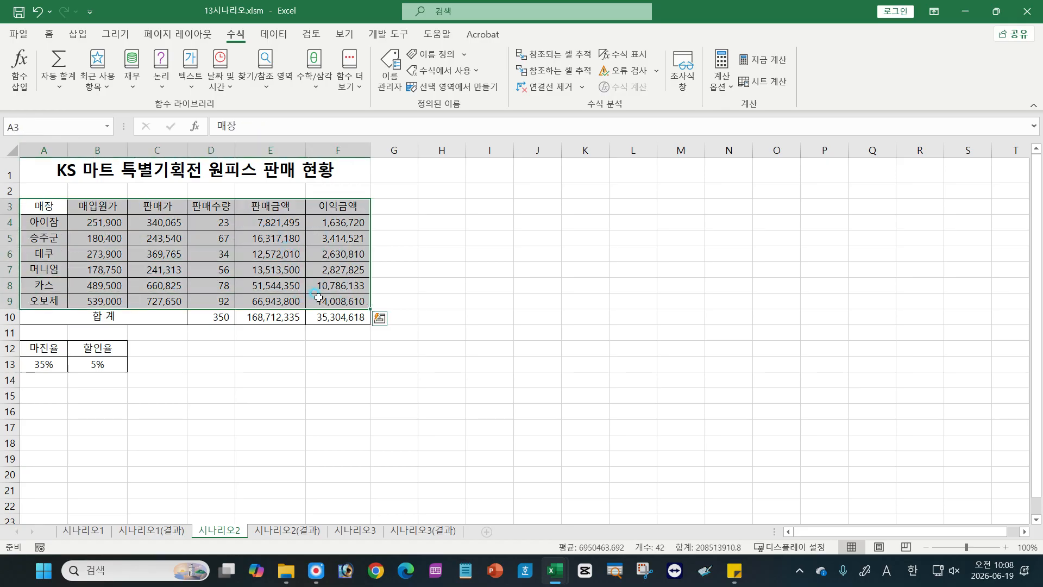
pyautogui.click(481, 87)
pyautogui.moveTo(581, 242); pyautogui.dragTo(553, 208)
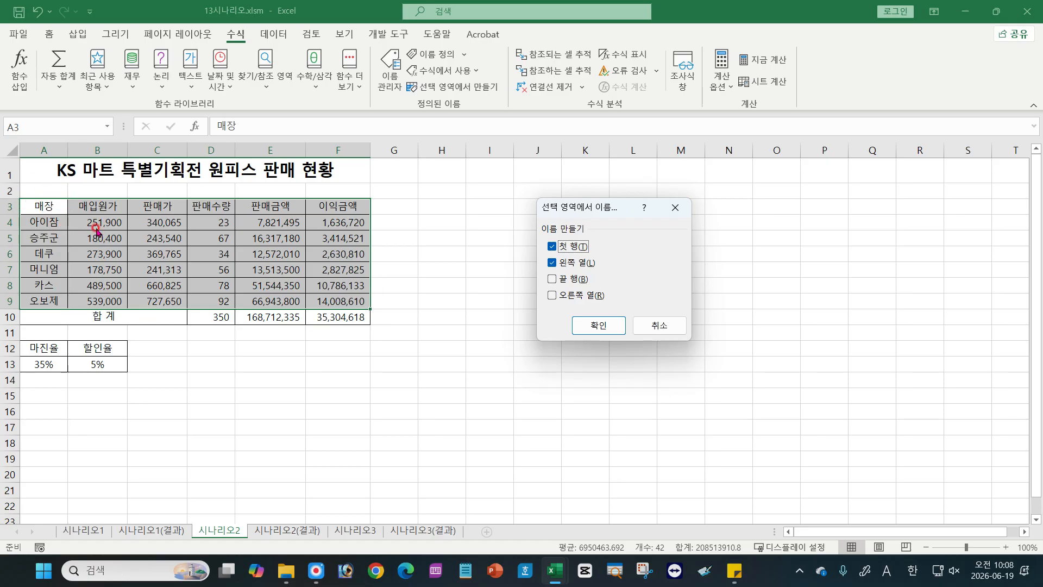
pyautogui.click(668, 326)
pyautogui.click(444, 379)
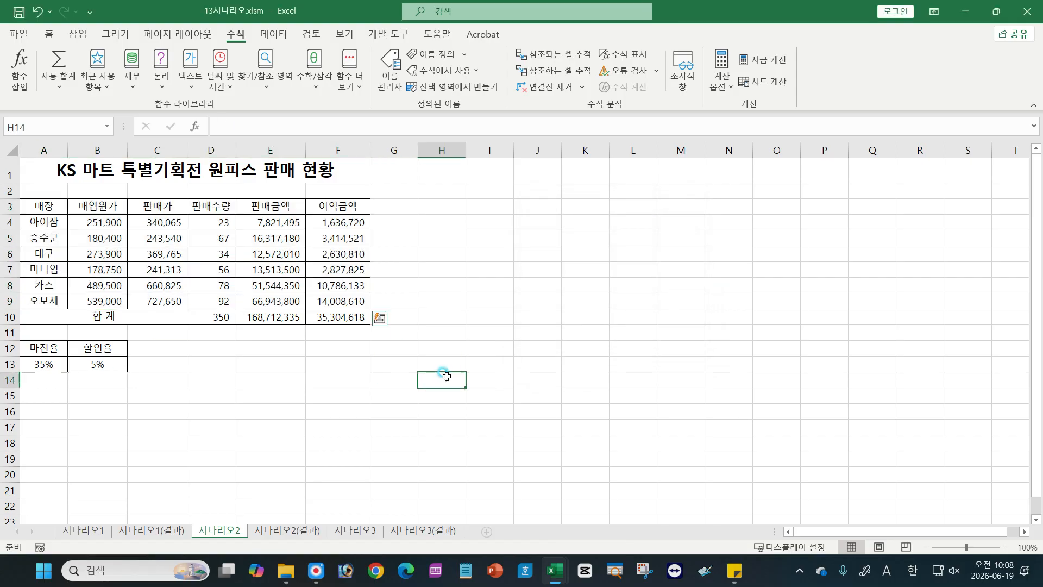
# Step: Close 13시나리오.xlsm without saving and look over the salary table on the 피벗테이블1 sheet of 14피벗테이블.xlsm
pyautogui.click(1034, 8)
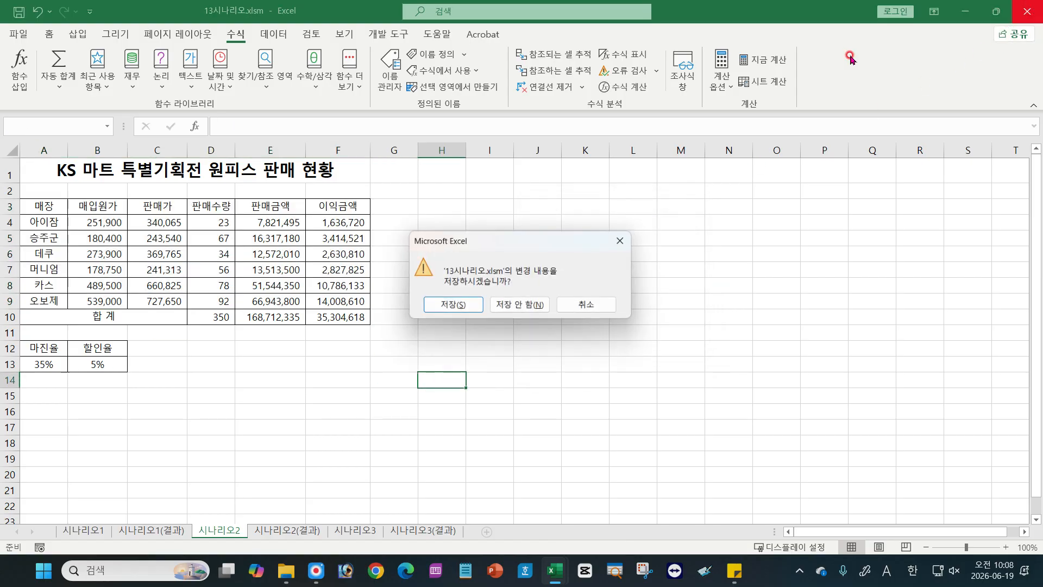
pyautogui.click(538, 303)
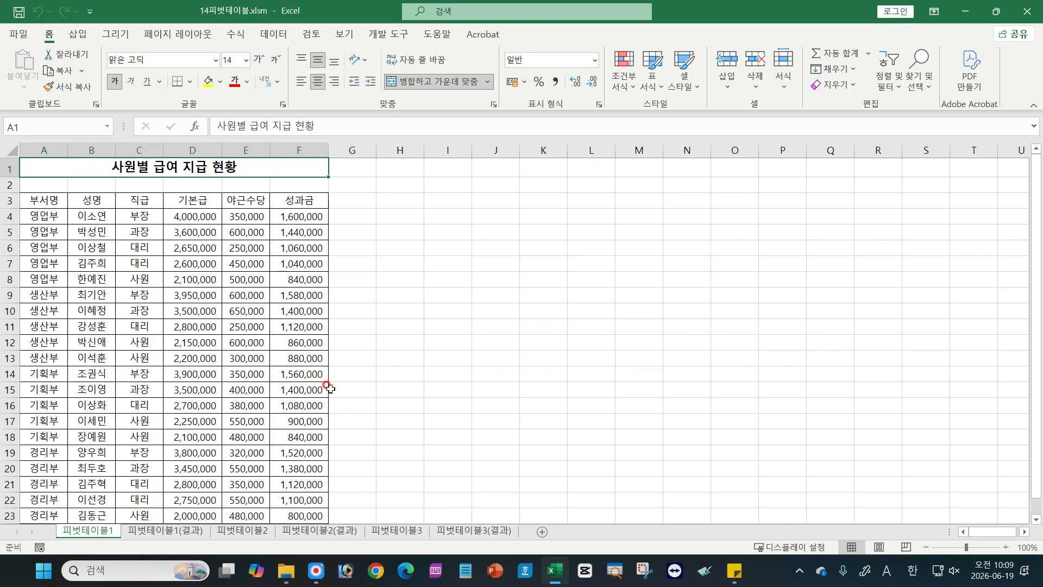
pyautogui.scroll(-3, 329, 388)
pyautogui.scroll(3, 329, 388)
pyautogui.click(257, 277)
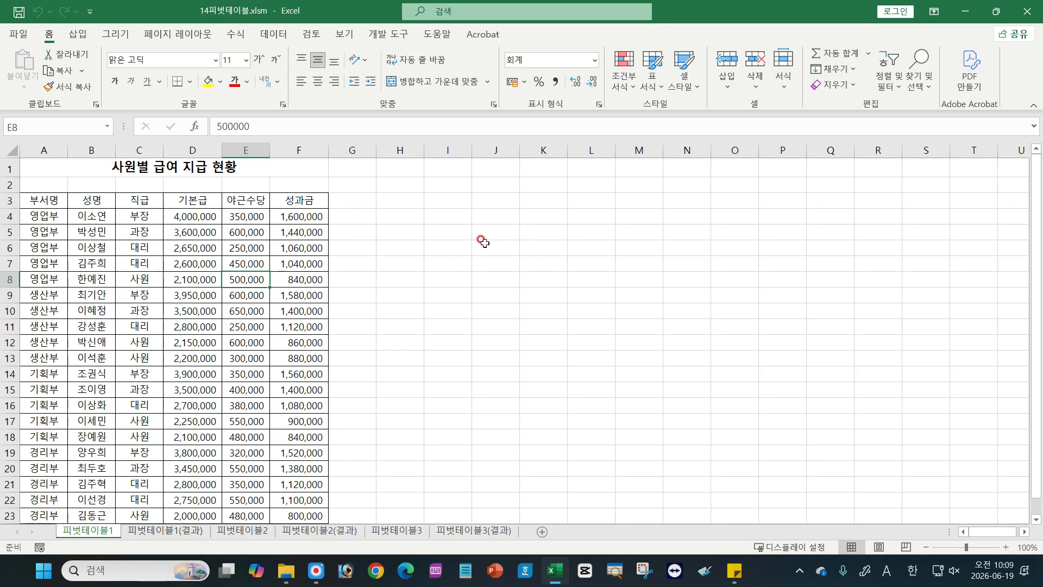
# Step: Enter the labels 기본급합계 in cell J3 and 야근수당합계 in cell J4, beside the salary table
pyautogui.click(495, 199)
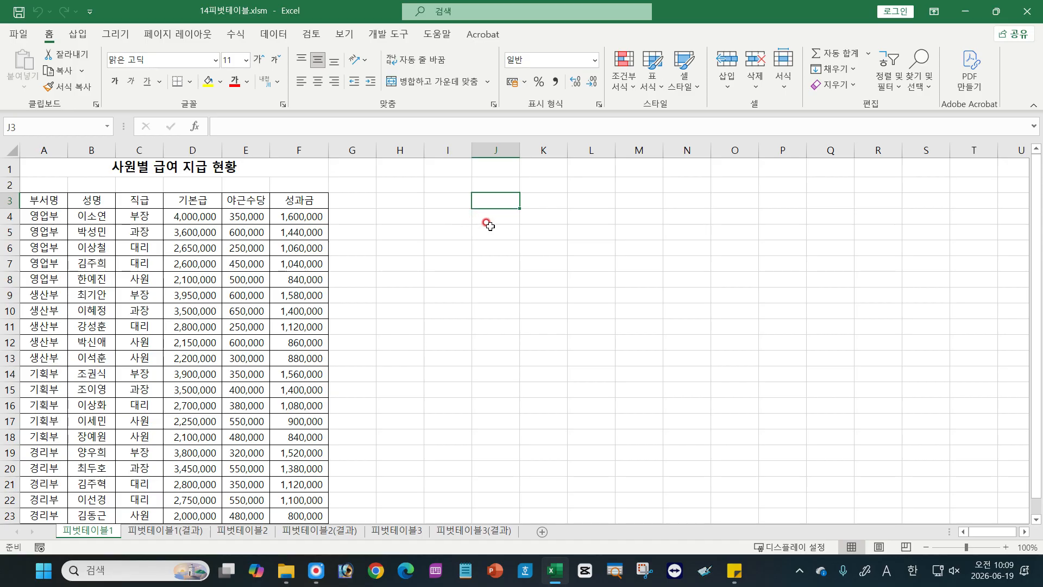
pyautogui.write('rl')
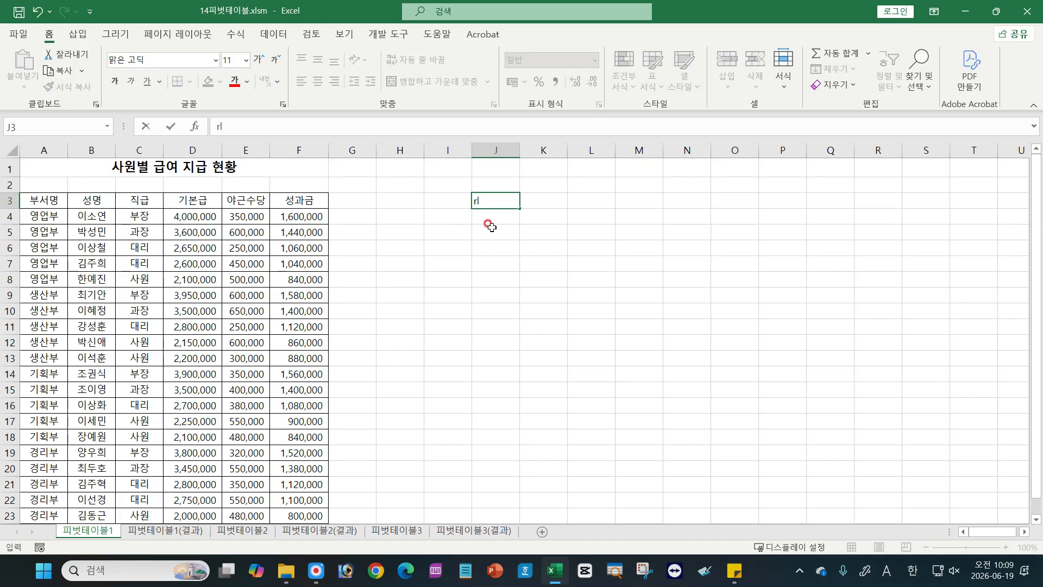
pyautogui.write('qhsrmqgkqr')
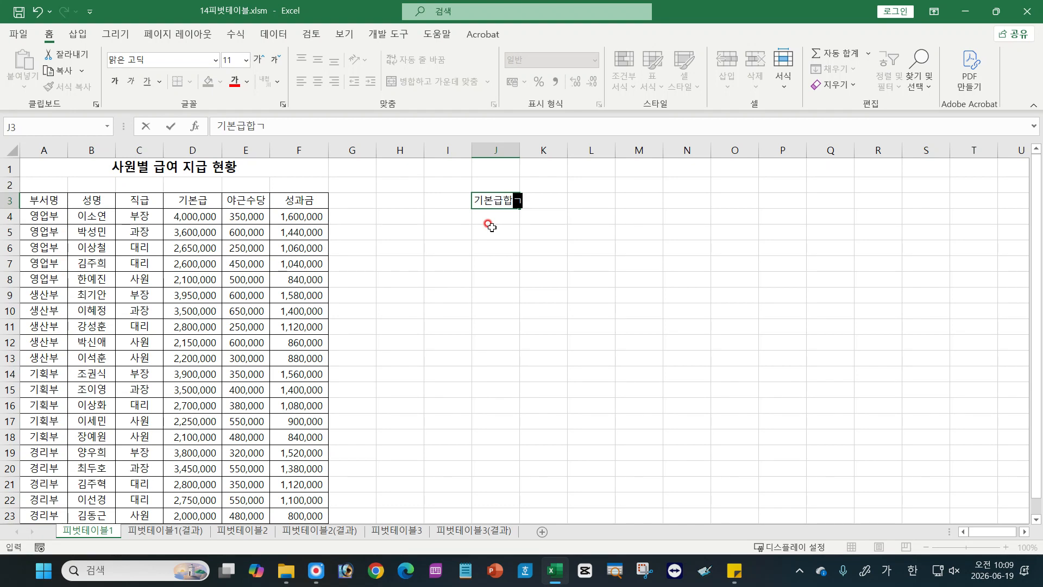
pyautogui.write('P')
pyautogui.press('Return')
pyautogui.write('dirmst')
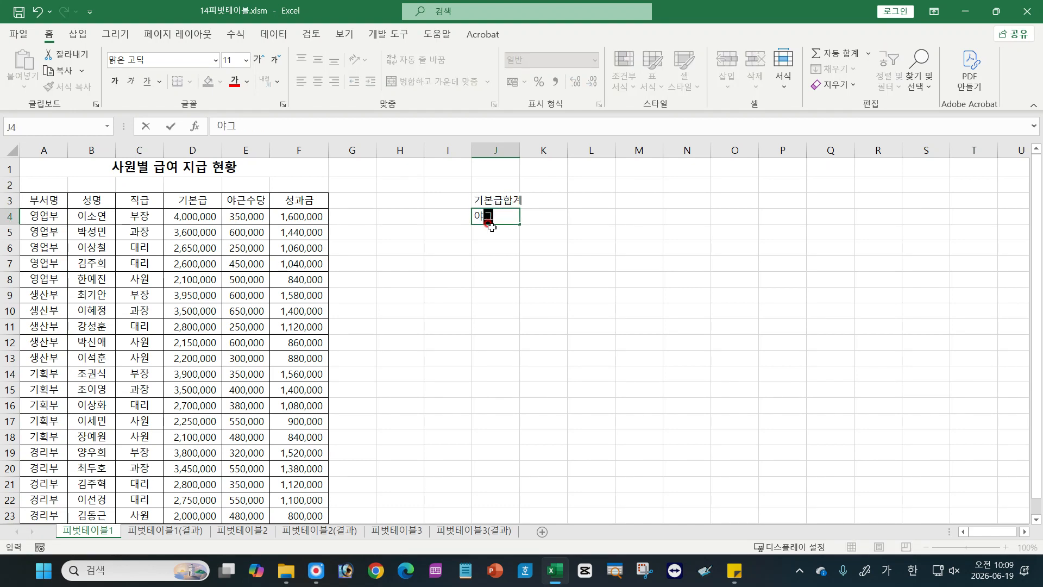
pyautogui.write('nekdgkqr')
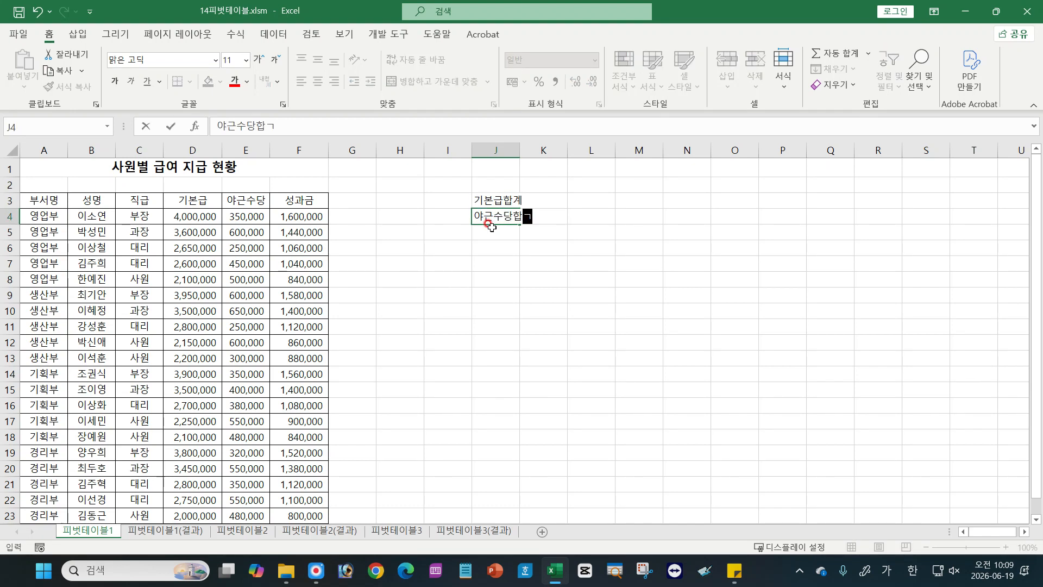
pyautogui.write('P')
pyautogui.press('Return')
# Step: Enter the label 성과금합계 in cell J5 and fit column J's width to its labels
pyautogui.write('tjdr')
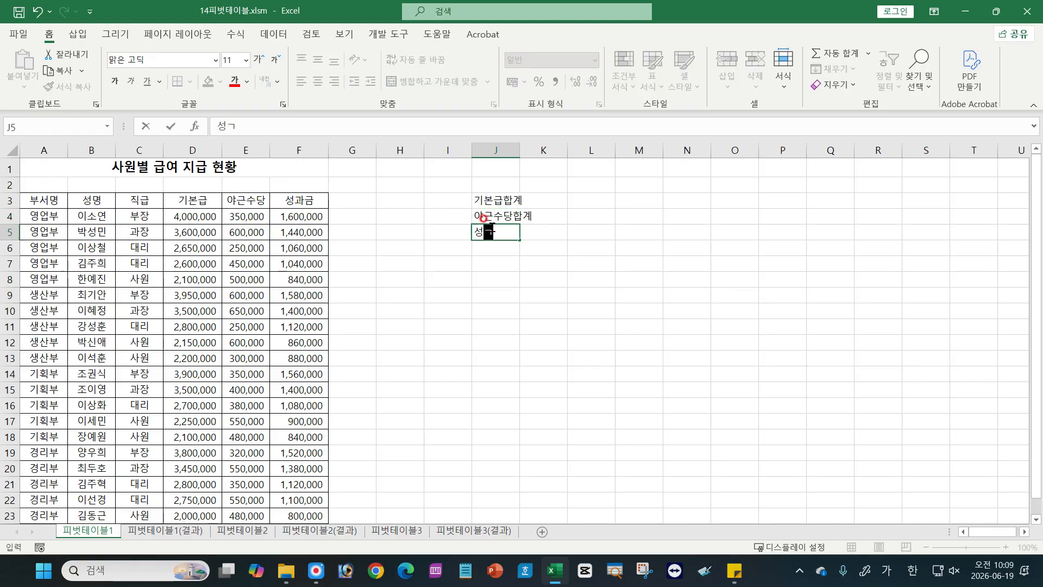
pyautogui.write('hkrmagkqrP')
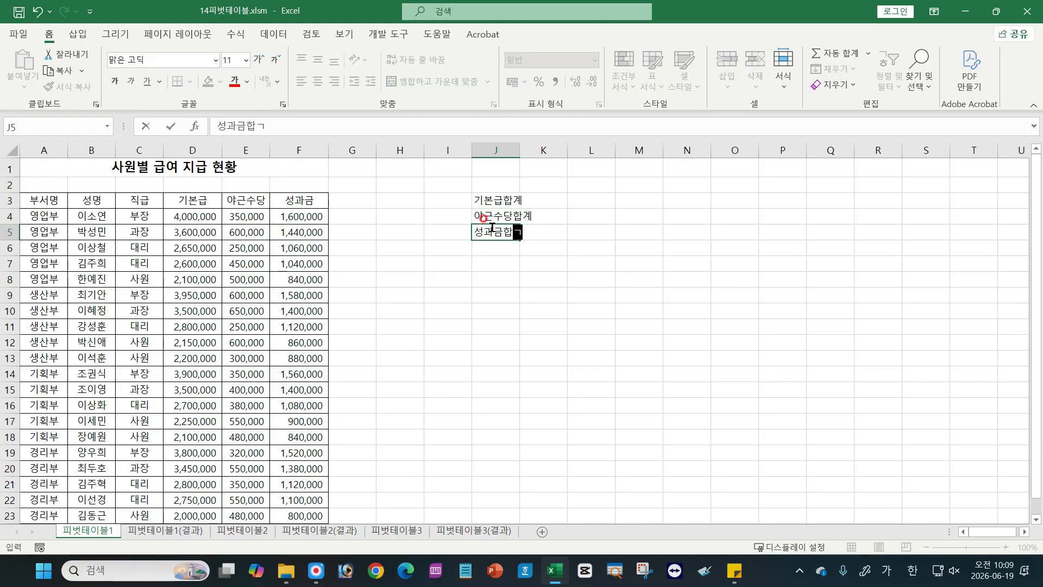
pyautogui.click(491, 228)
pyautogui.press('Return')
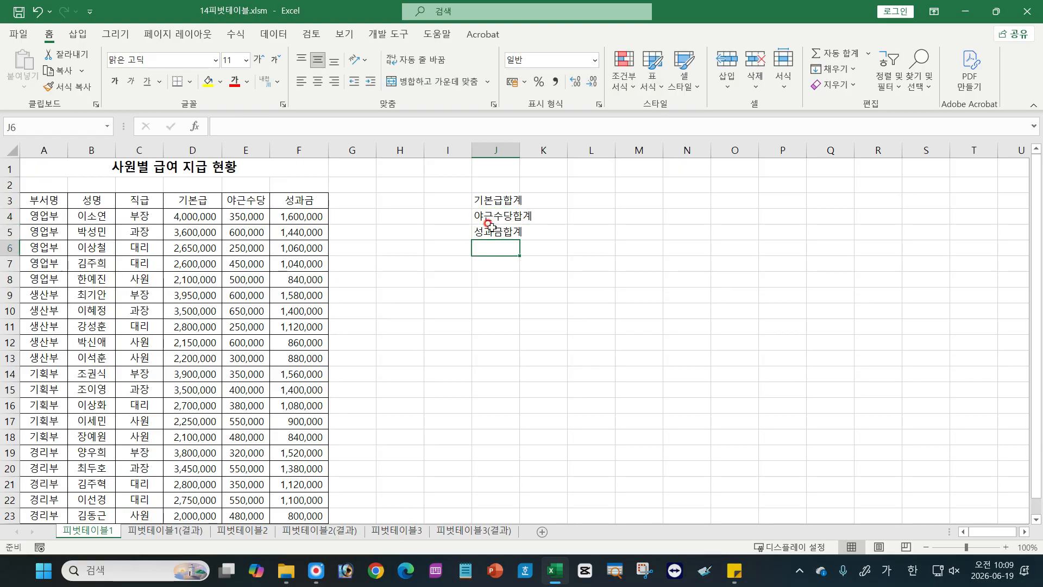
pyautogui.doubleClick(519, 149)
pyautogui.click(558, 196)
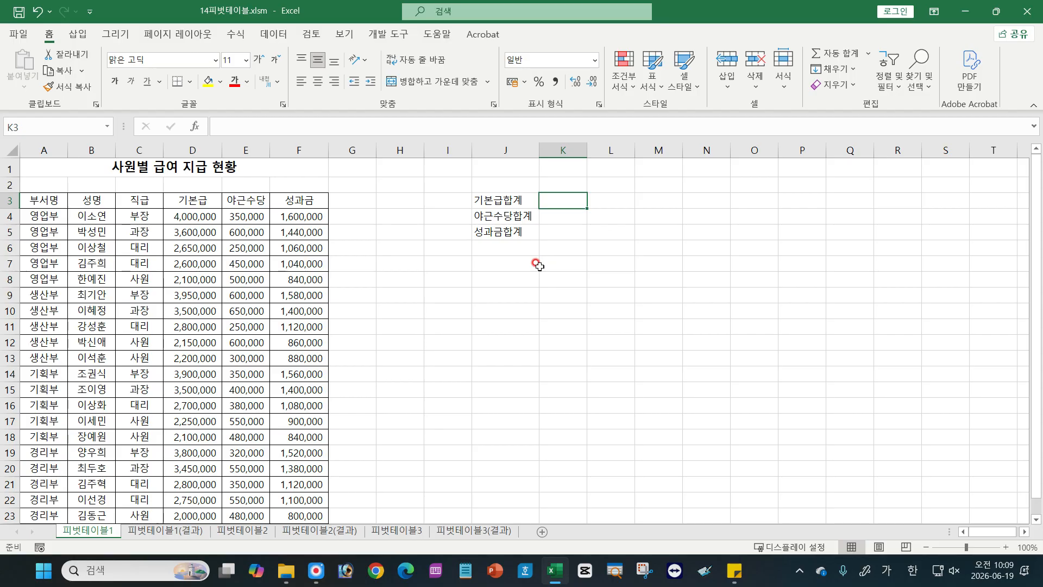
# Step: Total the base pay column in cell K3 with the formula =SUM(D4:D23)
pyautogui.write('=녀')
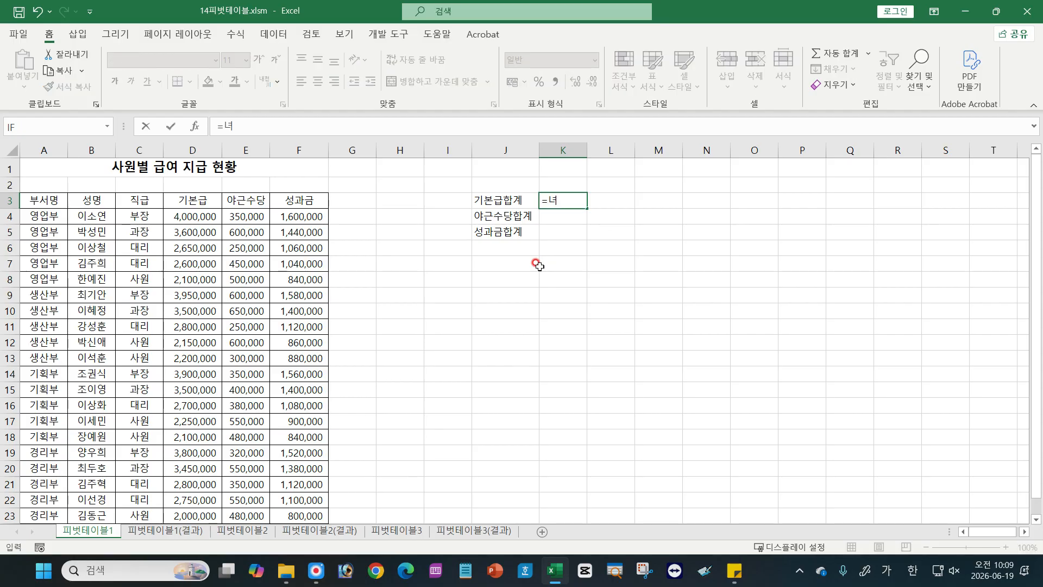
pyautogui.write('sum(')
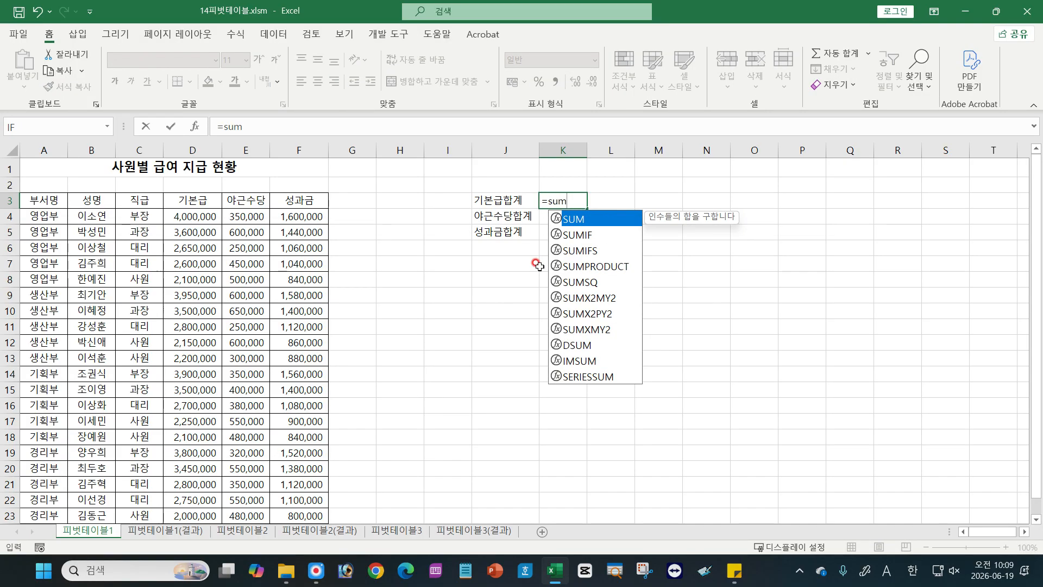
pyautogui.moveTo(196, 219); pyautogui.dragTo(194, 448)
pyautogui.scroll(2, 437, 296)
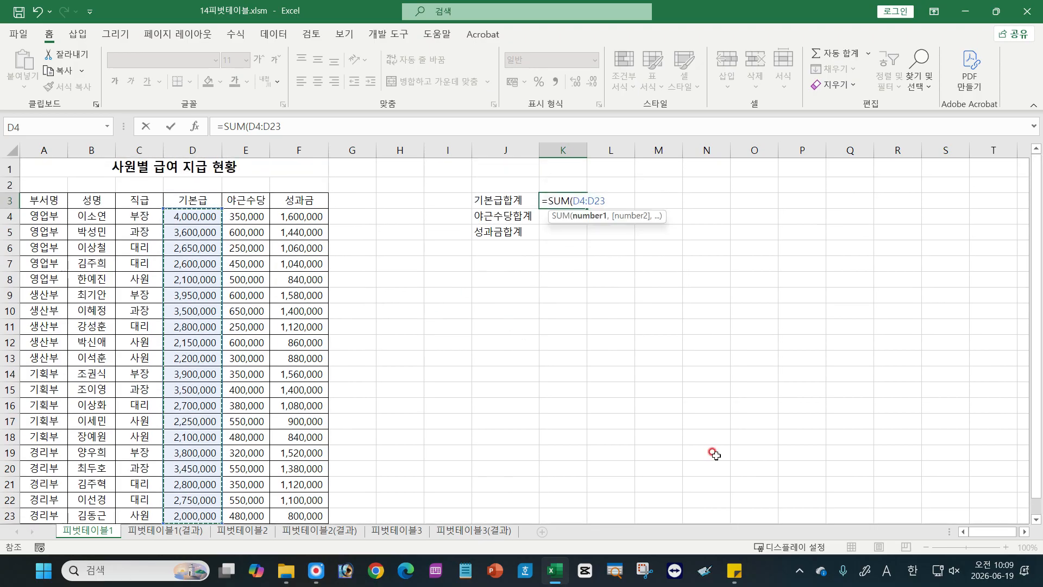
pyautogui.write(')')
pyautogui.press('Return')
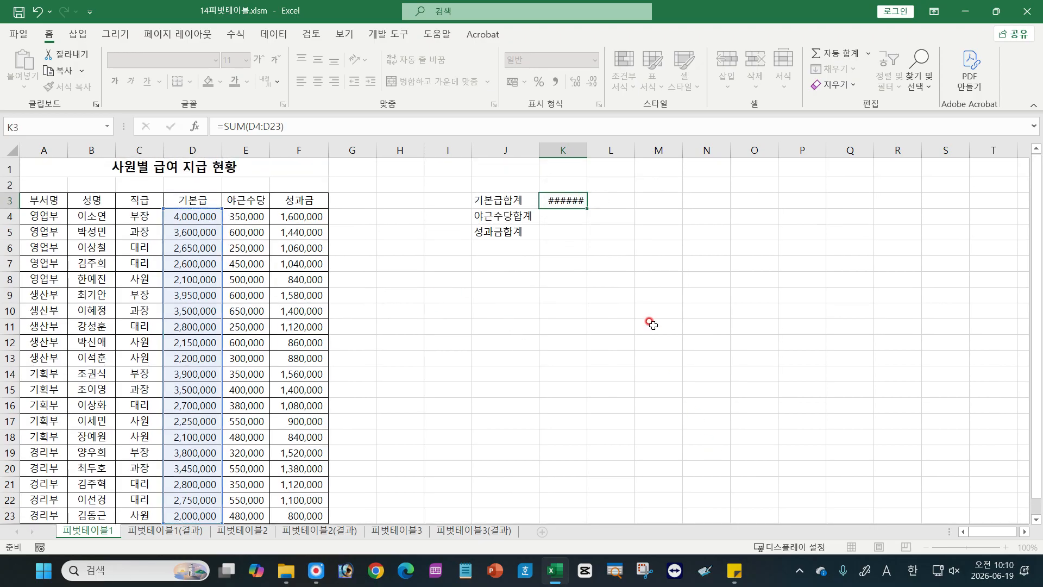
pyautogui.click(576, 202)
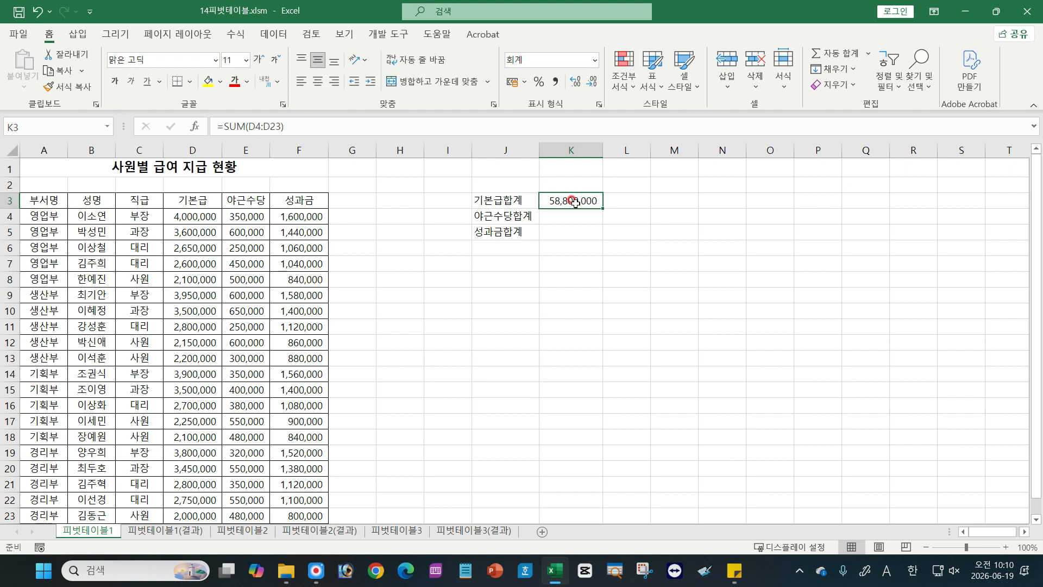
# Step: Inspect the range used by K3's SUM formula and select the base pay cells from D4 downward
pyautogui.doubleClick(575, 204)
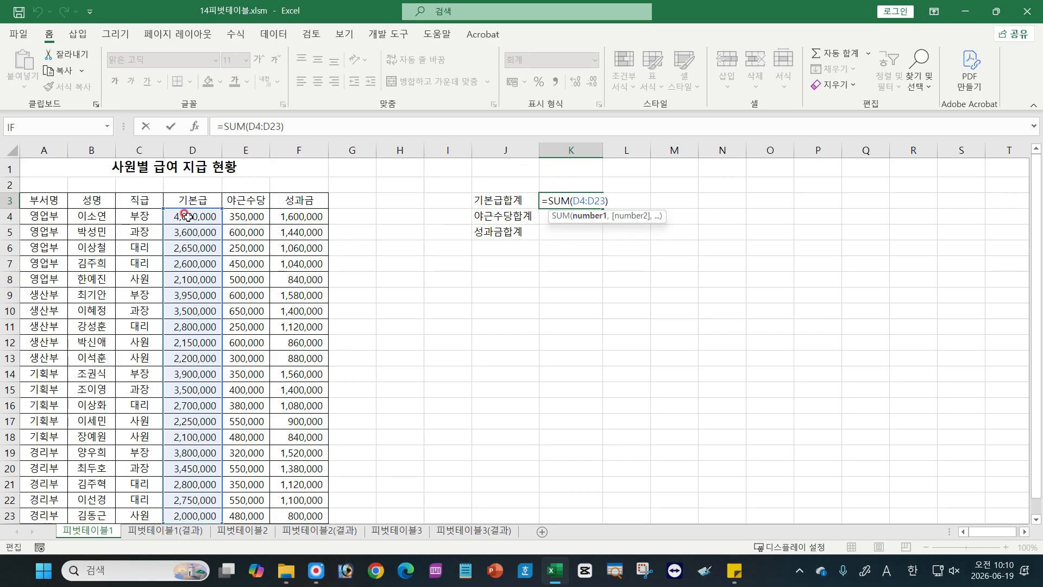
pyautogui.hotkey('ctrl', 'Return')
pyautogui.moveTo(188, 216); pyautogui.dragTo(166, 584)
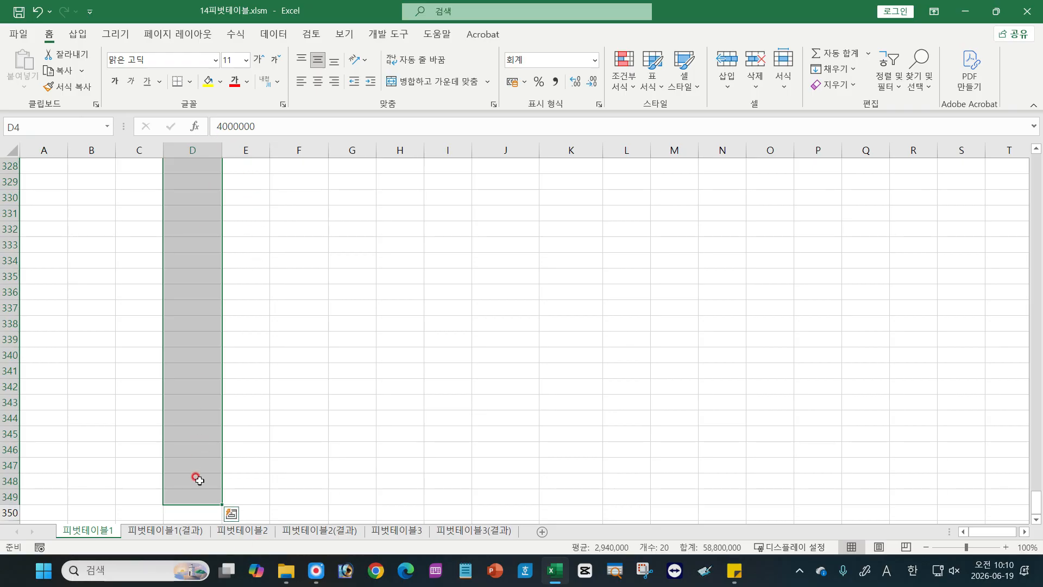
pyautogui.scroll(20, 408, 332)
pyautogui.scroll(20, 408, 333)
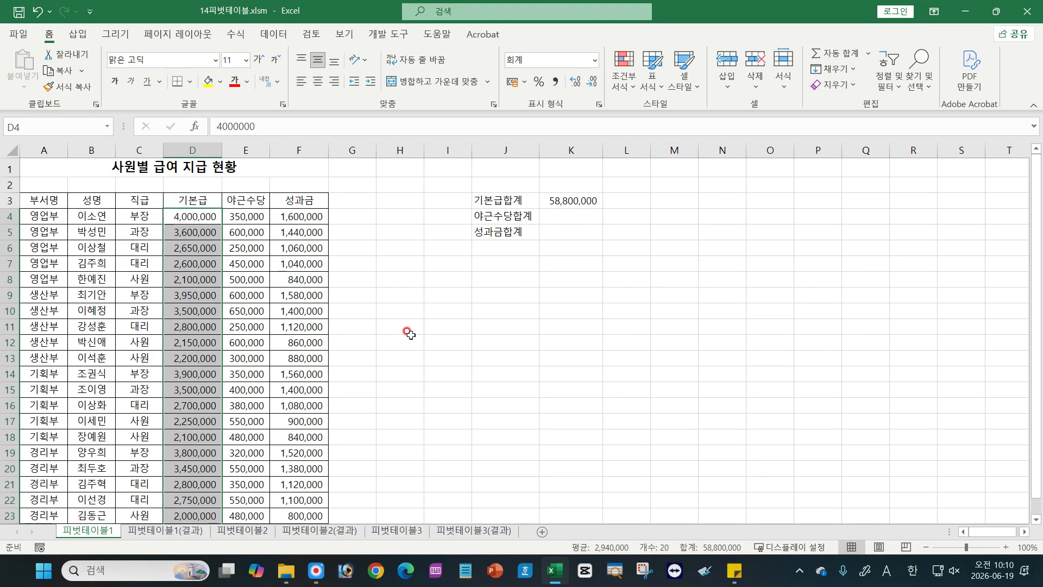
# Step: Review the SUM formula in cell K3 once more and delete it
pyautogui.click(575, 200)
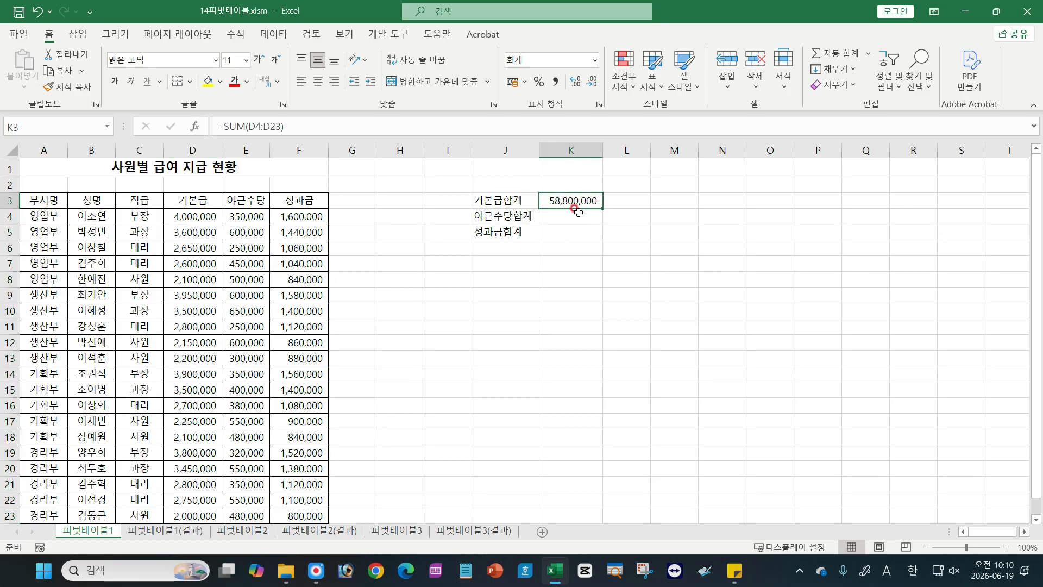
pyautogui.doubleClick(567, 202)
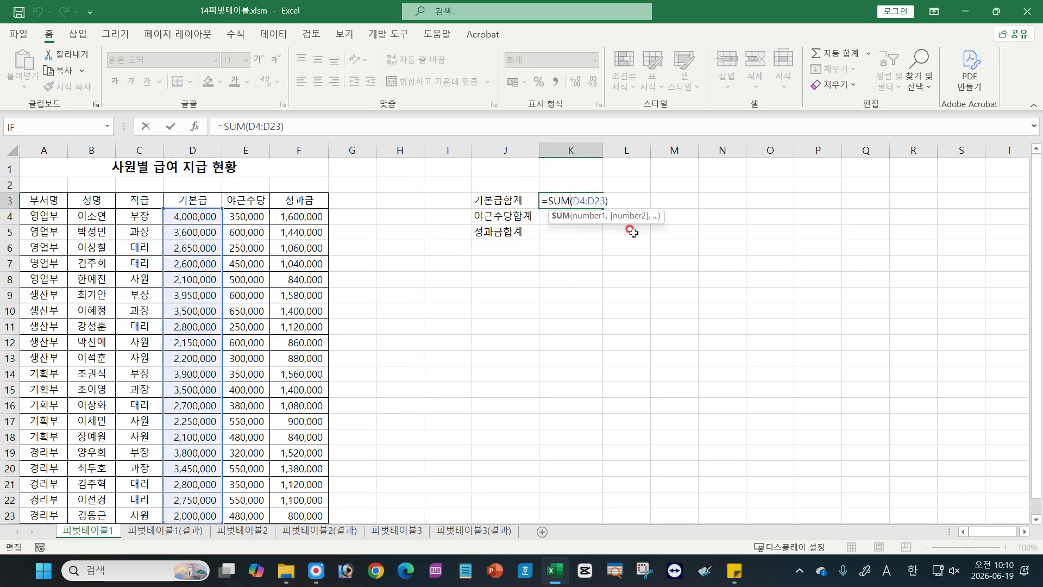
pyautogui.press('Escape')
pyautogui.press('Delete')
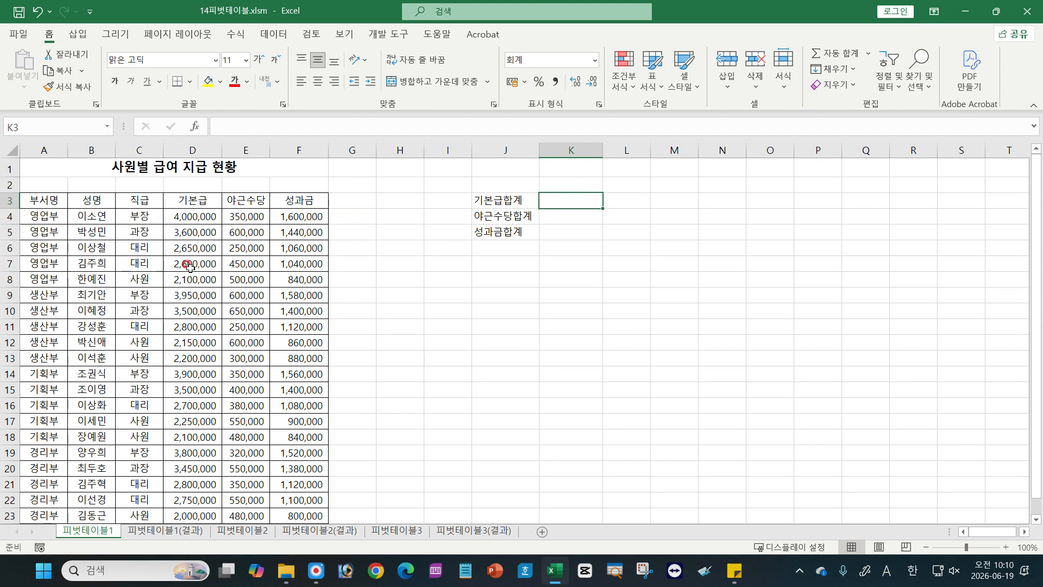
# Step: Look over the salary table from its header row to its last data row and the empty area below
pyautogui.click(185, 356)
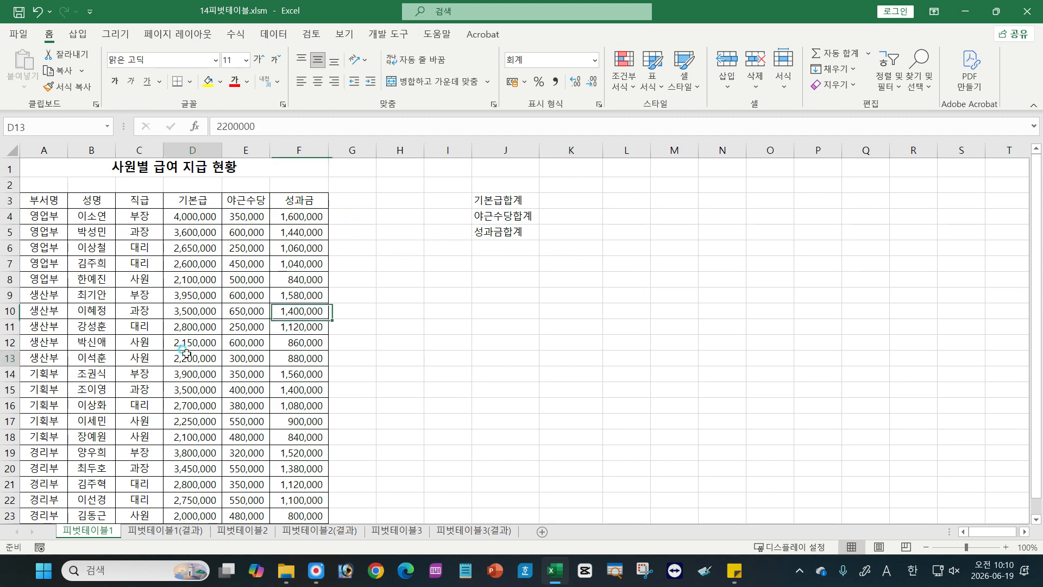
pyautogui.scroll(-10, 182, 351)
pyautogui.scroll(7, 182, 350)
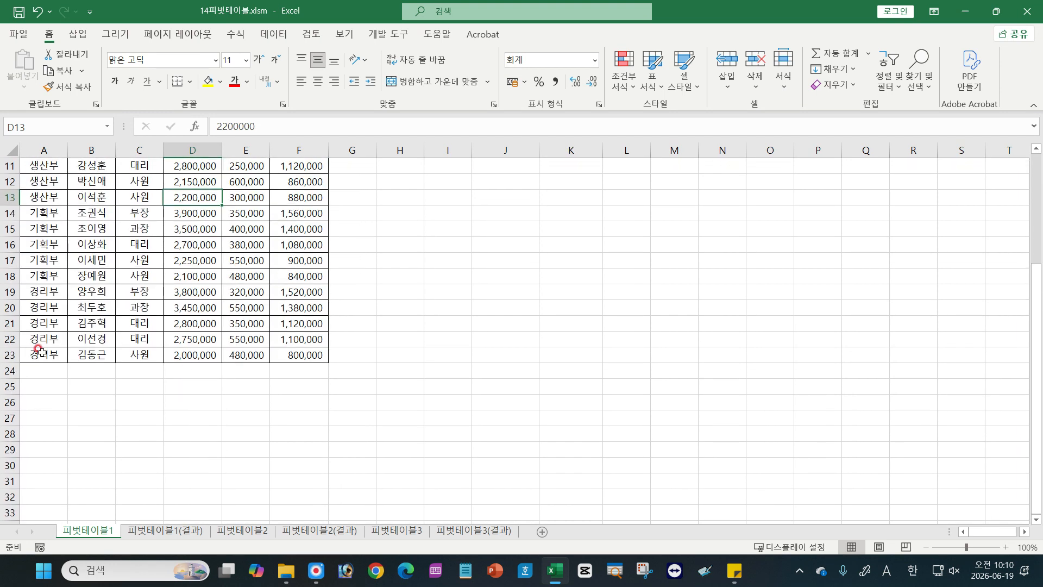
pyautogui.scroll(4, 119, 234)
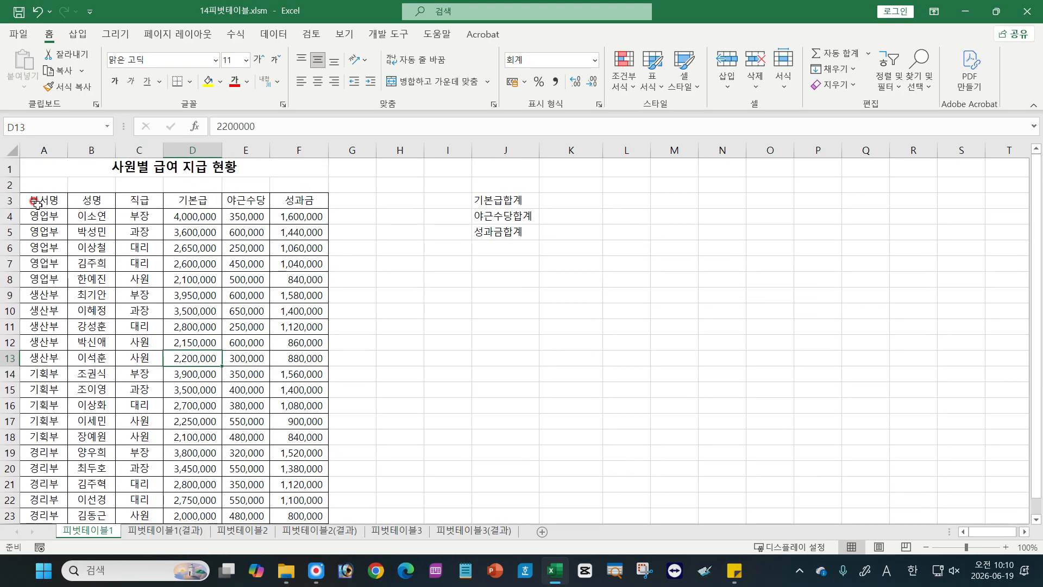
pyautogui.scroll(-10, 304, 231)
pyautogui.scroll(3, 288, 227)
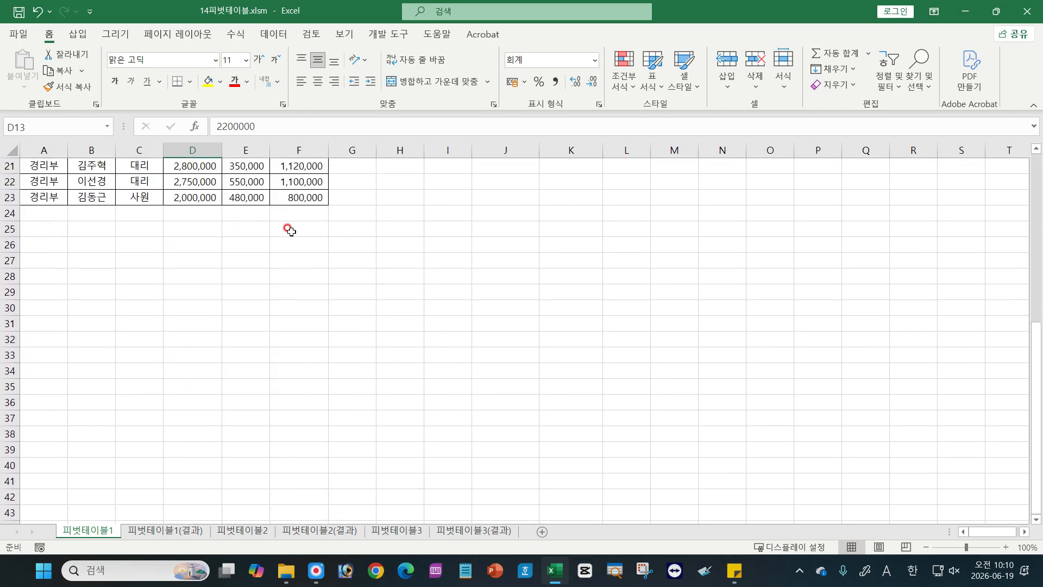
pyautogui.scroll(3, 293, 233)
pyautogui.scroll(3, 303, 275)
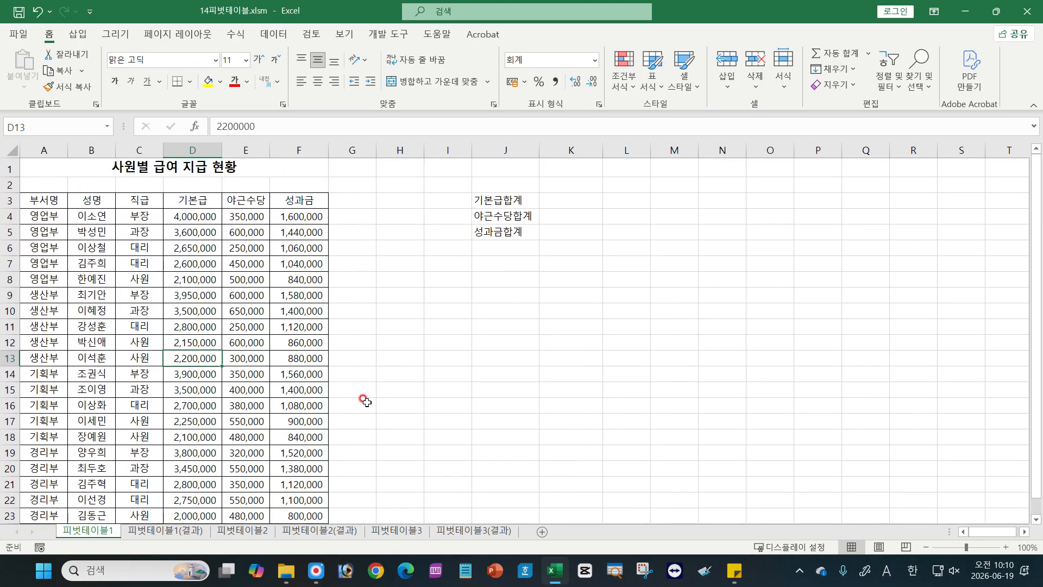
# Step: Select the whole salary table A3:F23 and examine how far the selected data block extends
pyautogui.click(157, 328)
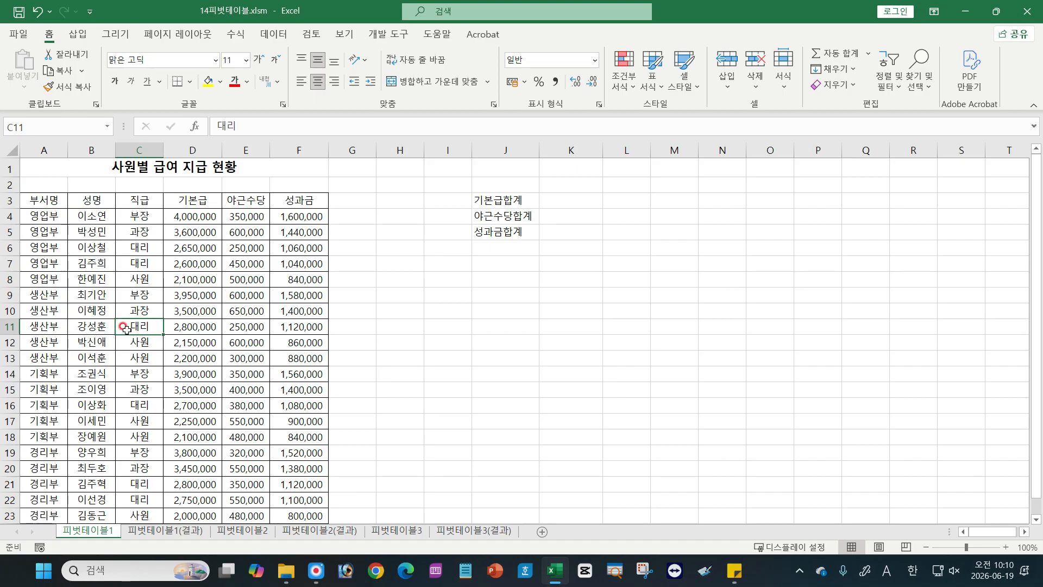
pyautogui.hotkey('ctrl', 'a')
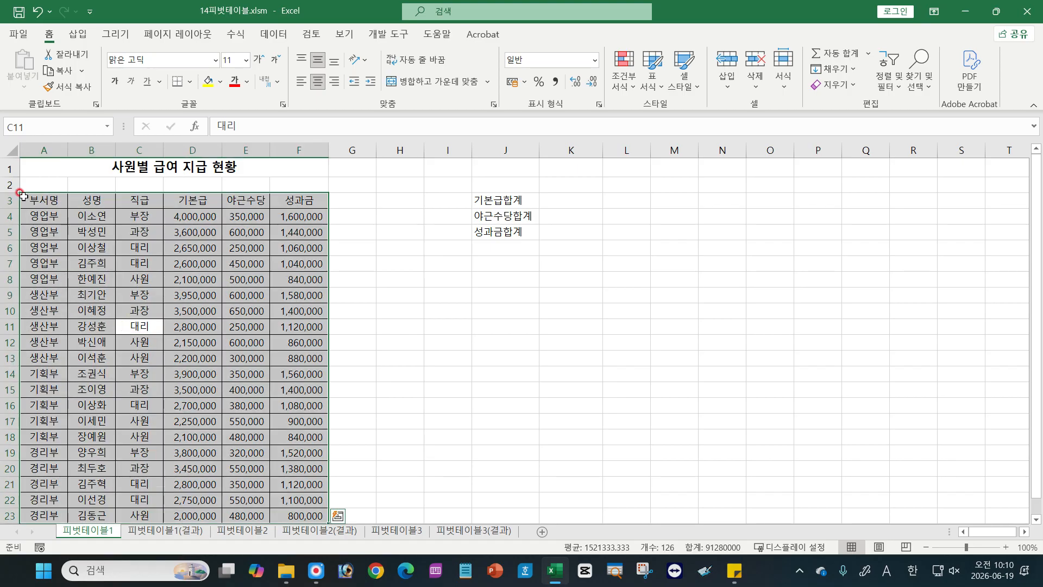
pyautogui.scroll(-5, 200, 328)
pyautogui.scroll(-2, 200, 327)
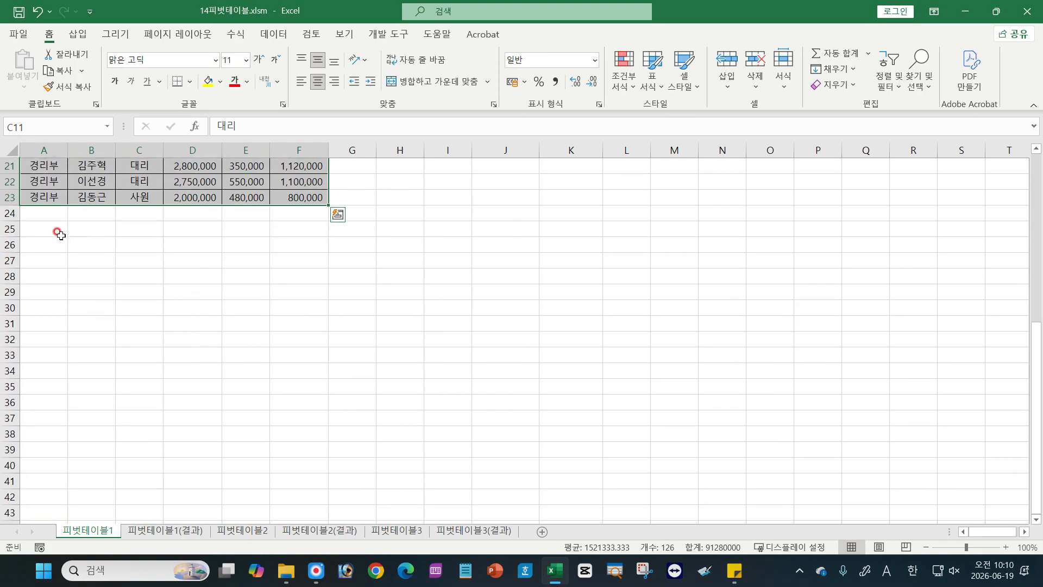
pyautogui.scroll(7, 153, 283)
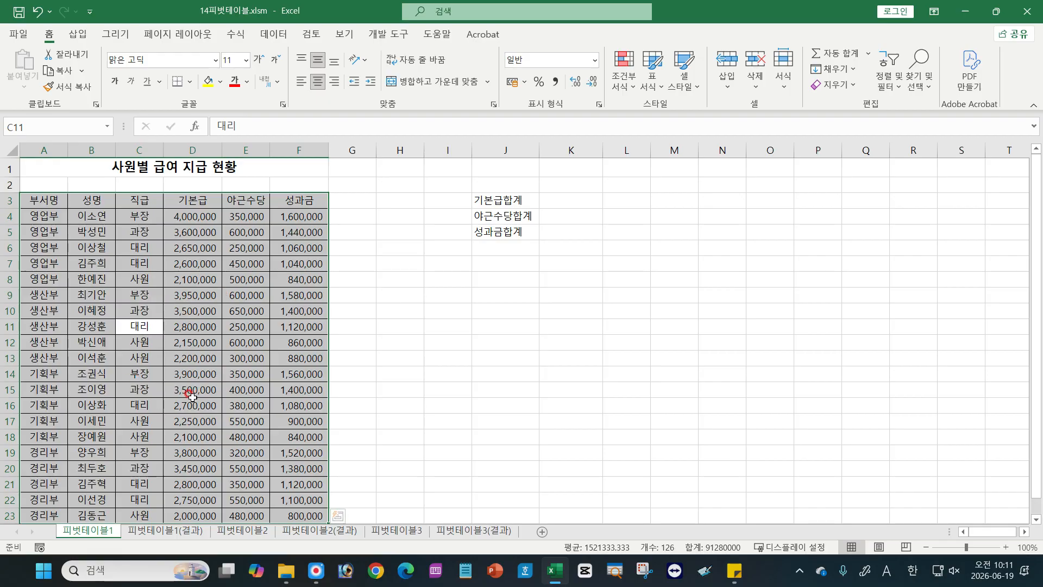
pyautogui.scroll(-10, 188, 363)
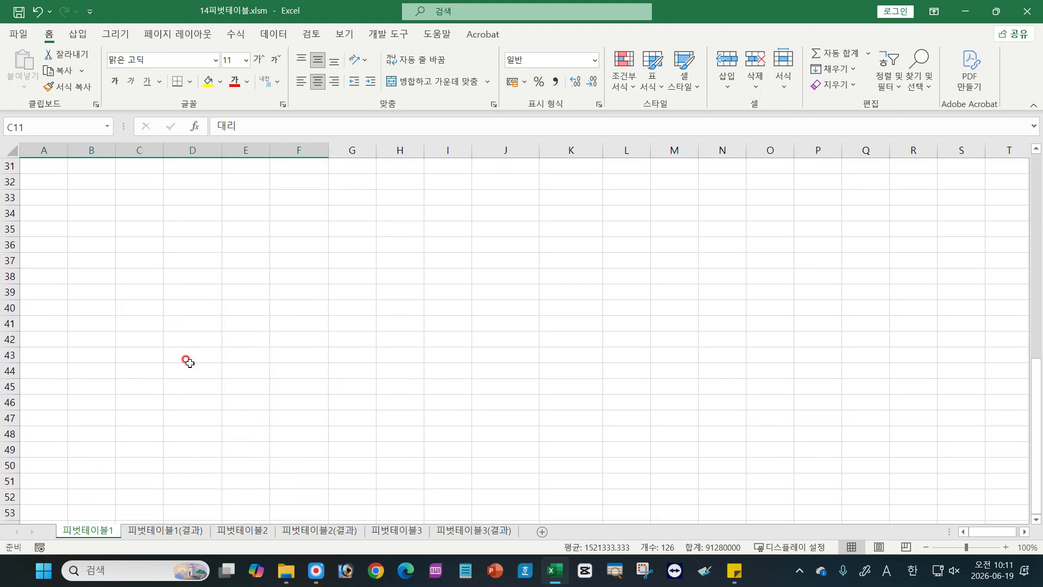
pyautogui.scroll(10, 188, 363)
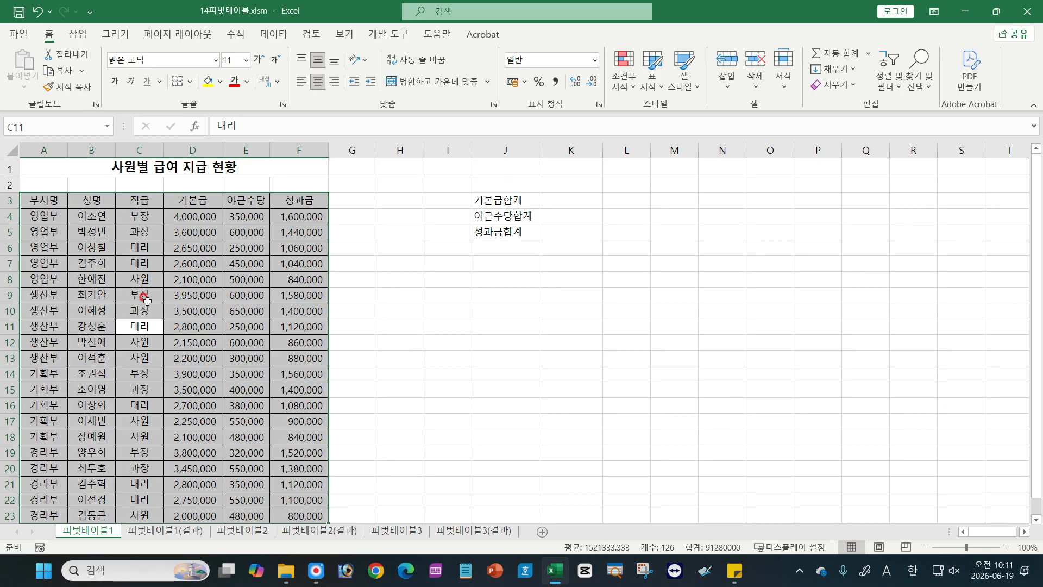
pyautogui.scroll(-3, 146, 300)
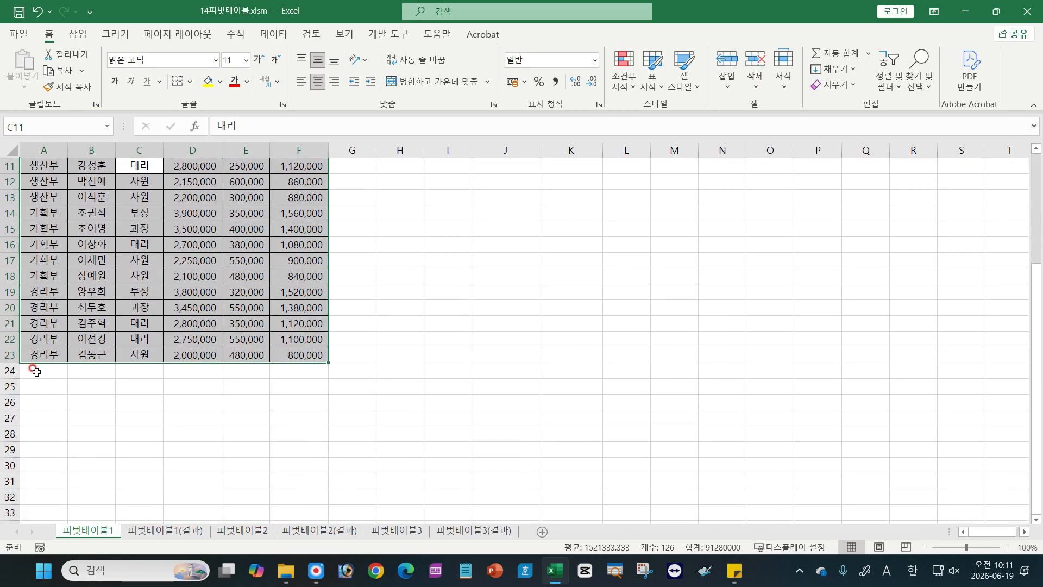
# Step: Mark out the blank row A24:F24 directly below the salary table as the boundary of the data
pyautogui.moveTo(34, 370); pyautogui.dragTo(286, 369)
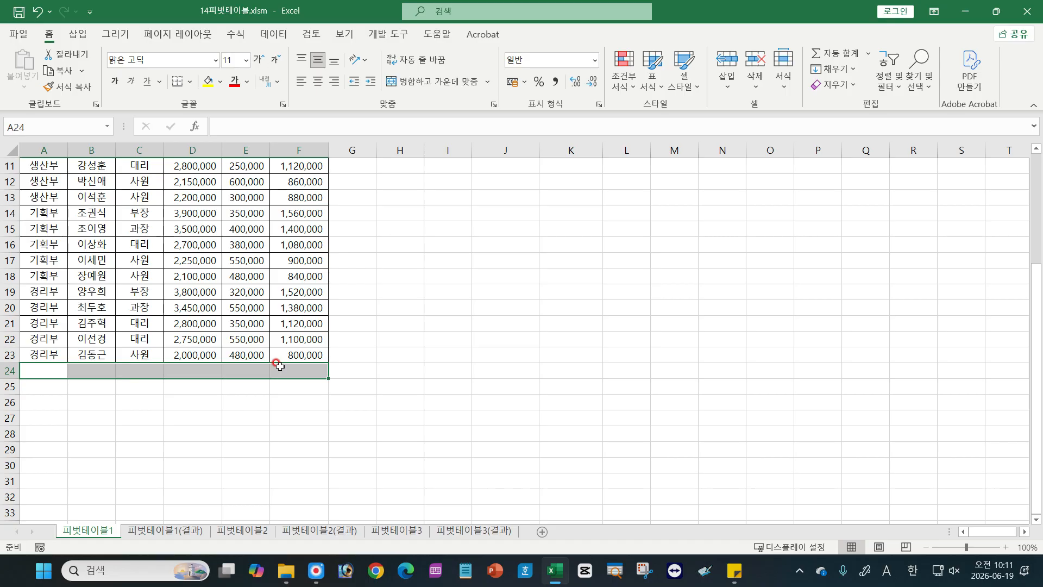
pyautogui.moveTo(35, 372); pyautogui.dragTo(300, 375)
pyautogui.click(52, 365)
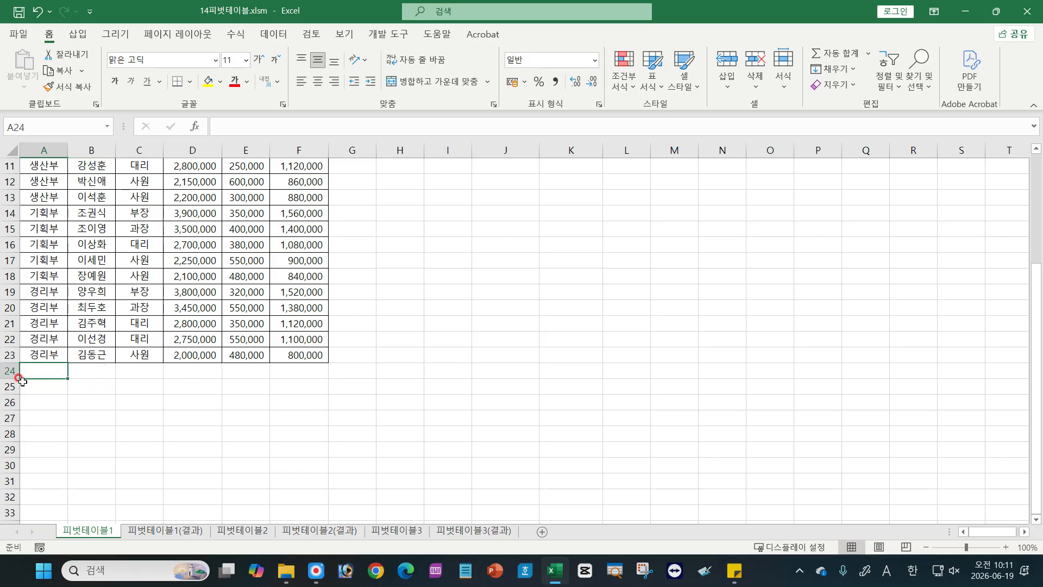
# Step: Shrink the height of blank row 24 and enlarge it again to show the empty row below the table
pyautogui.moveTo(12, 374); pyautogui.dragTo(12, 370)
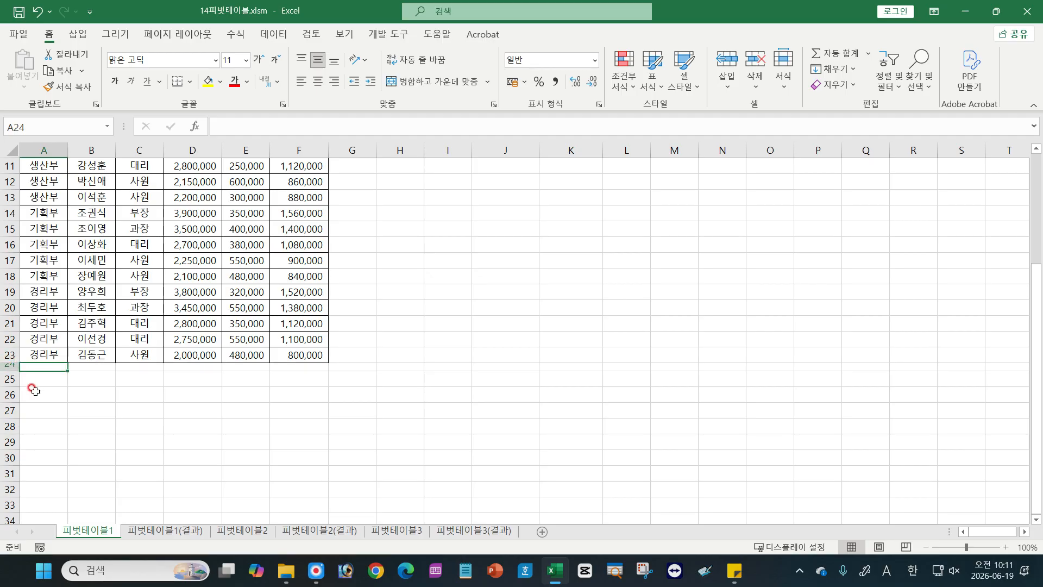
pyautogui.click(42, 381)
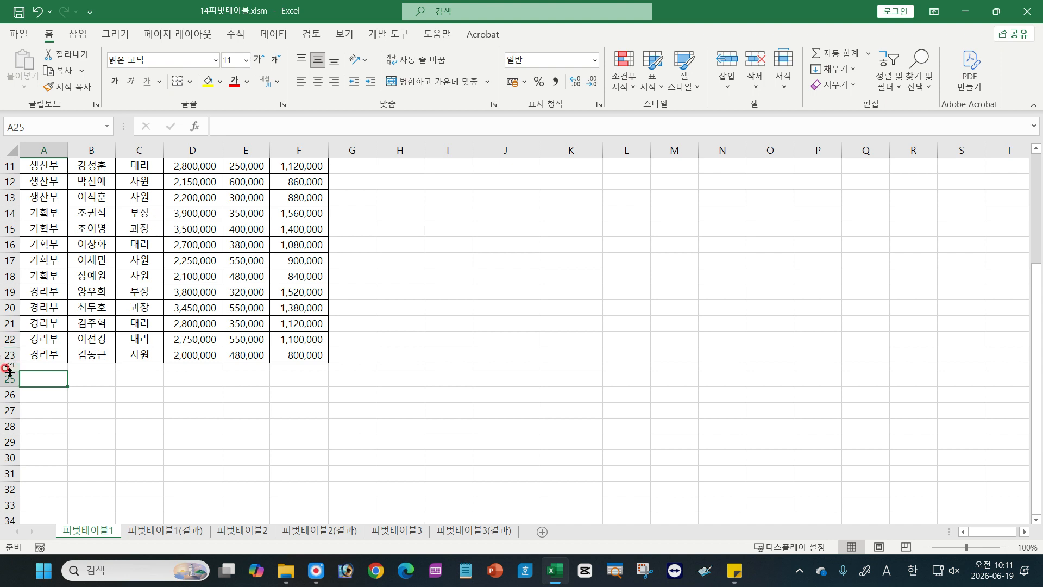
pyautogui.moveTo(9, 371); pyautogui.dragTo(9, 383)
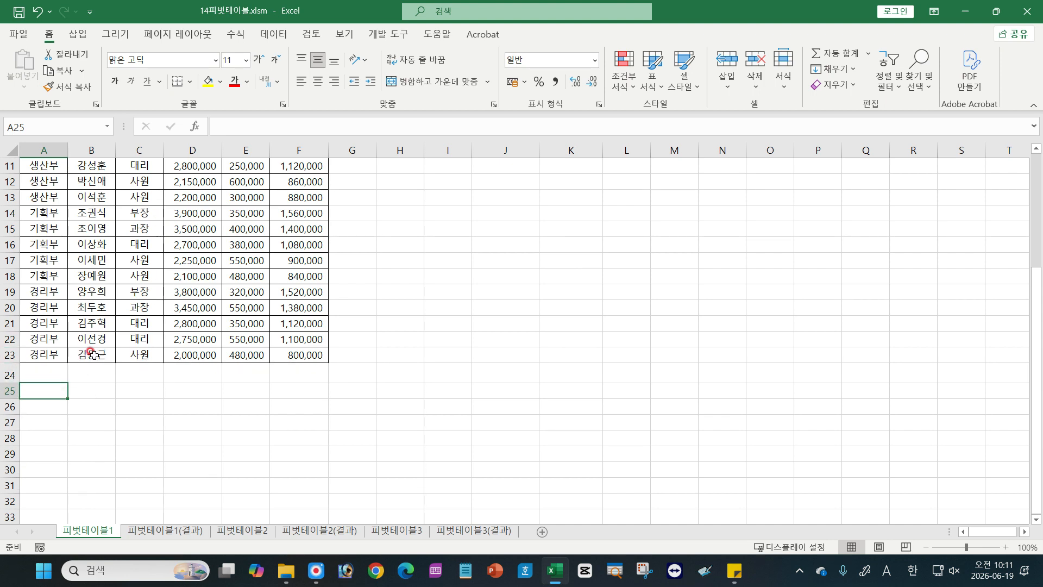
pyautogui.scroll(4, 254, 295)
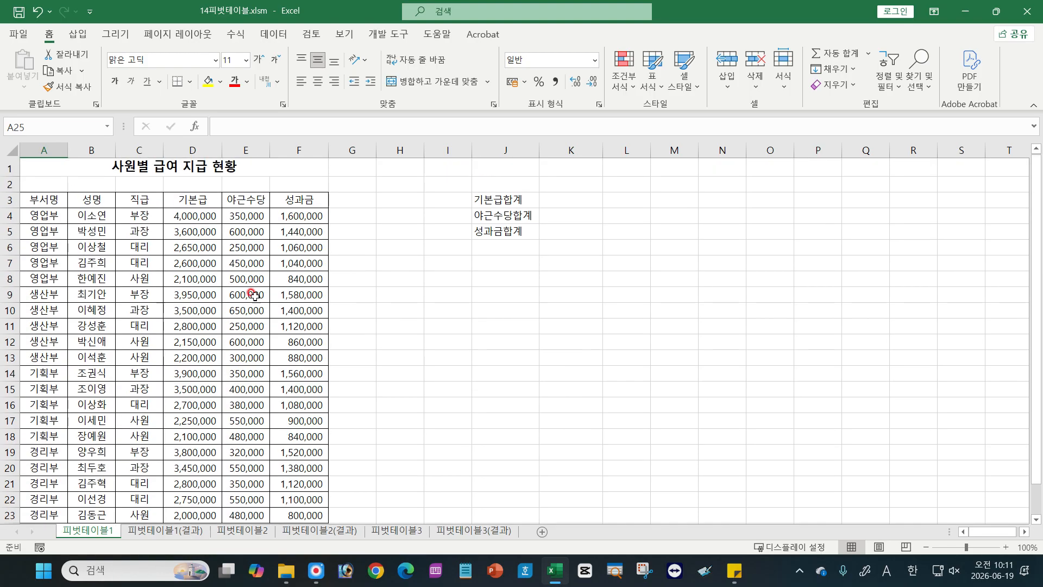
# Step: Create range names from the whole salary table A3:F23 using only the first-row (첫 행) labels, with left column (왼쪽 열) off
pyautogui.click(169, 322)
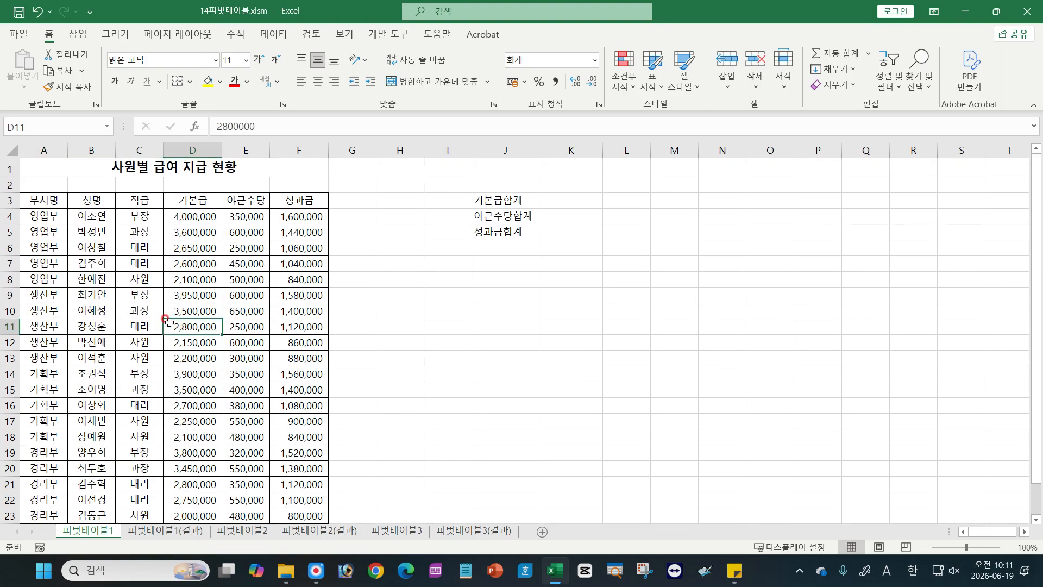
pyautogui.hotkey('ctrl', 'a')
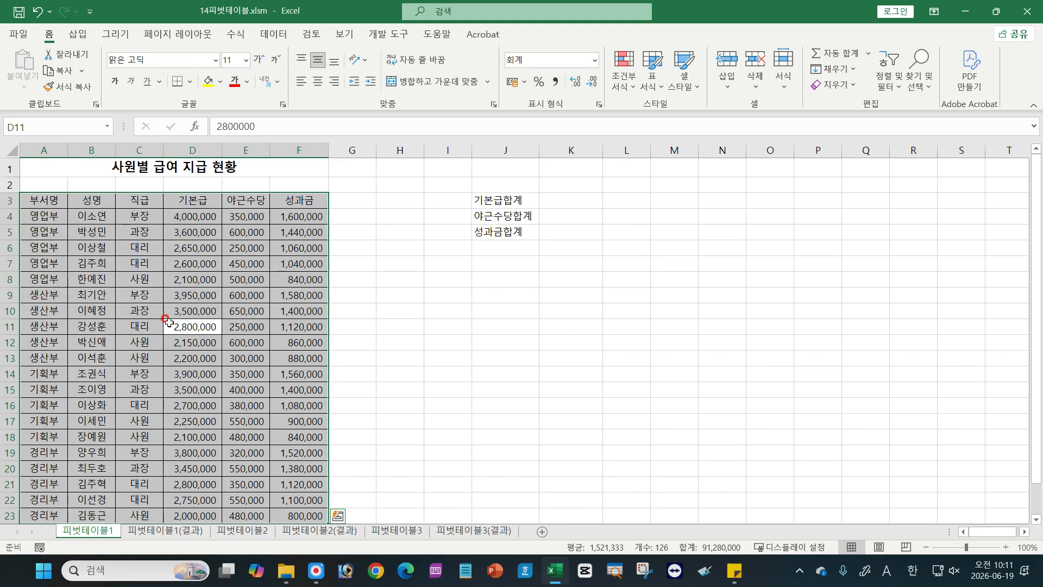
pyautogui.click(234, 34)
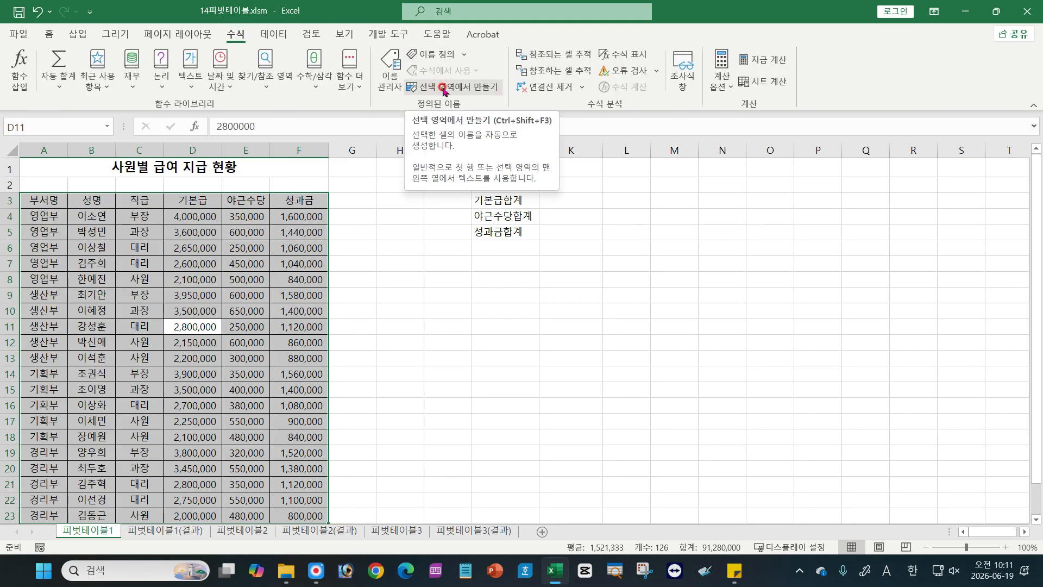
pyautogui.click(441, 90)
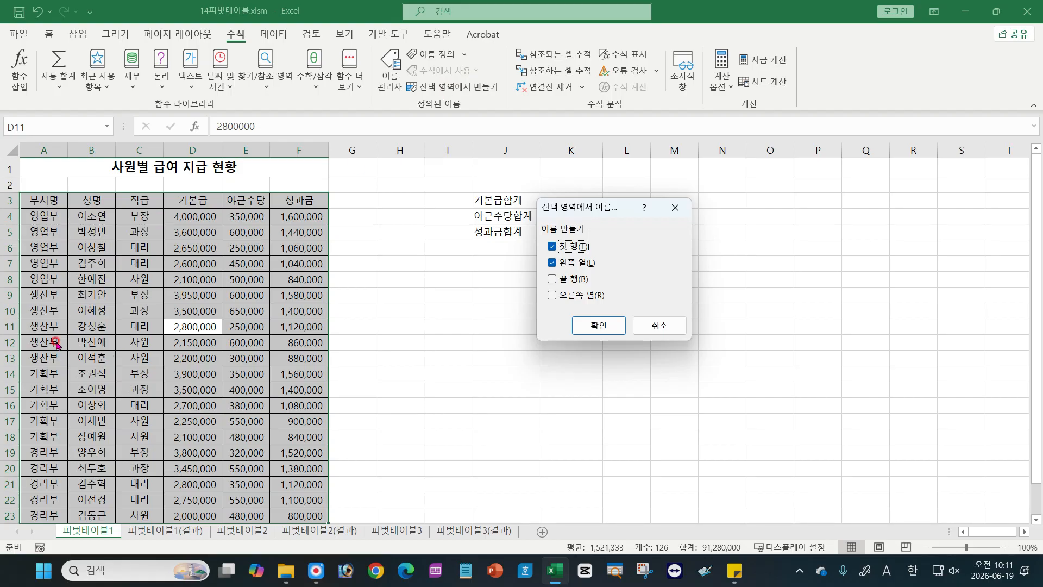
pyautogui.click(553, 263)
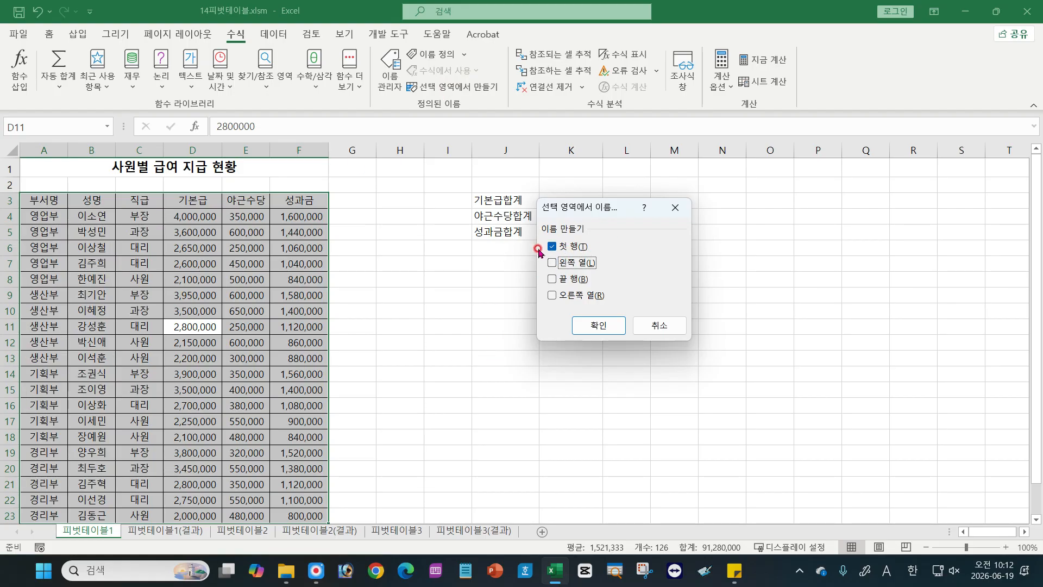
pyautogui.click(582, 329)
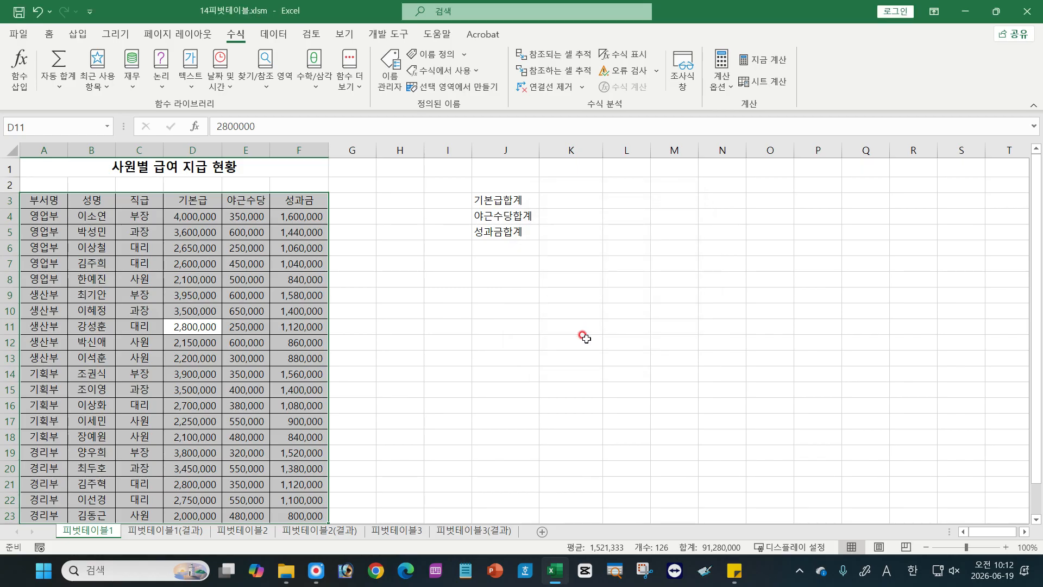
# Step: Check the created range names by selecting the 기본급 and 성과금 ranges by name
pyautogui.click(244, 272)
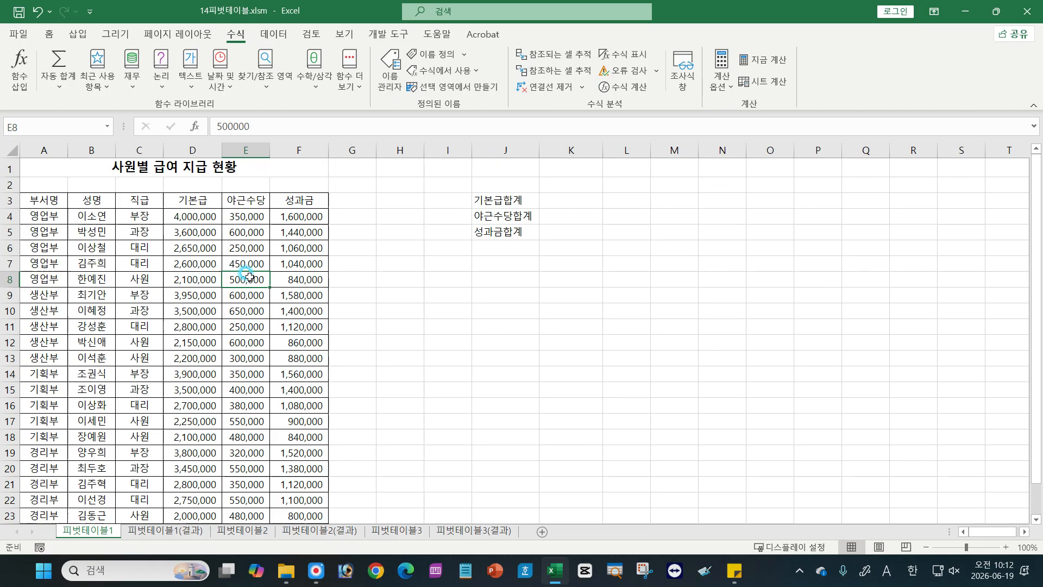
pyautogui.click(195, 247)
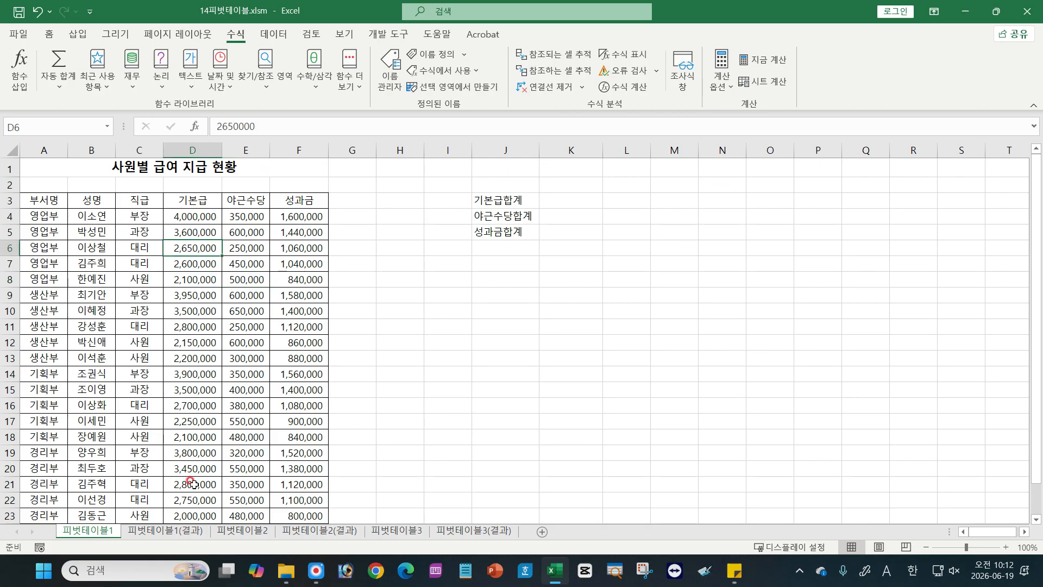
pyautogui.click(106, 128)
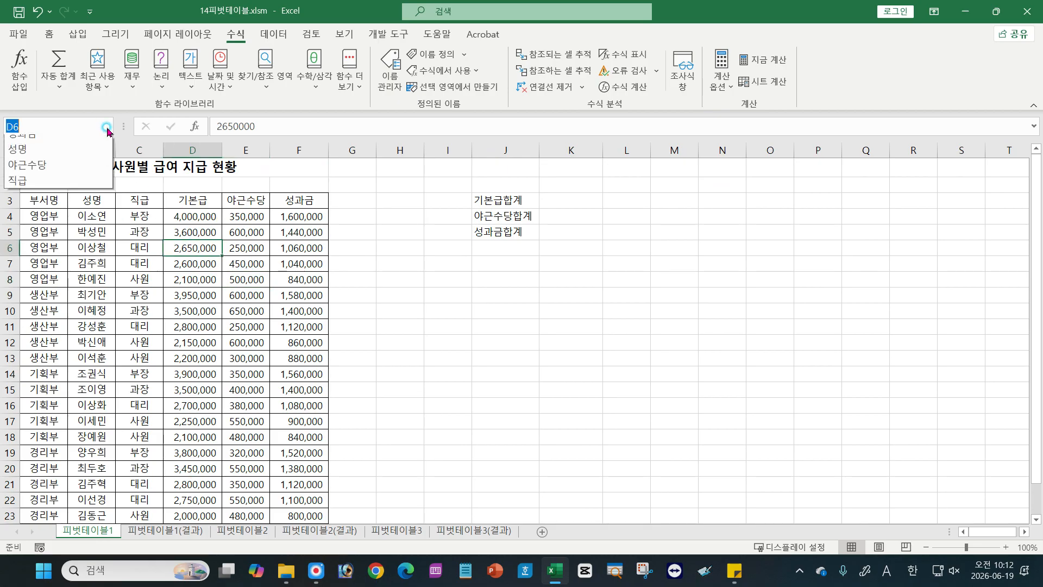
pyautogui.click(18, 143)
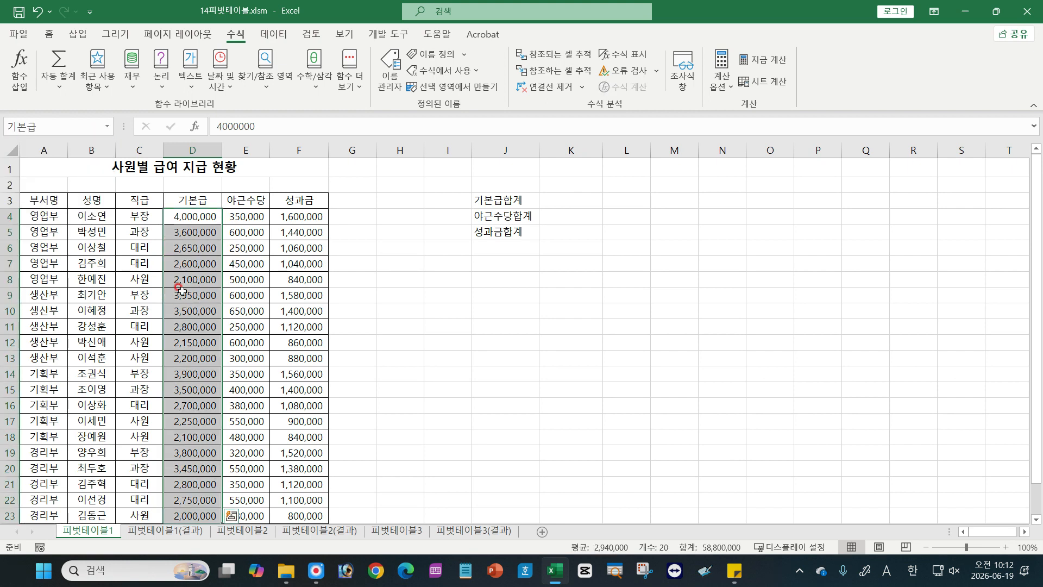
pyautogui.click(107, 133)
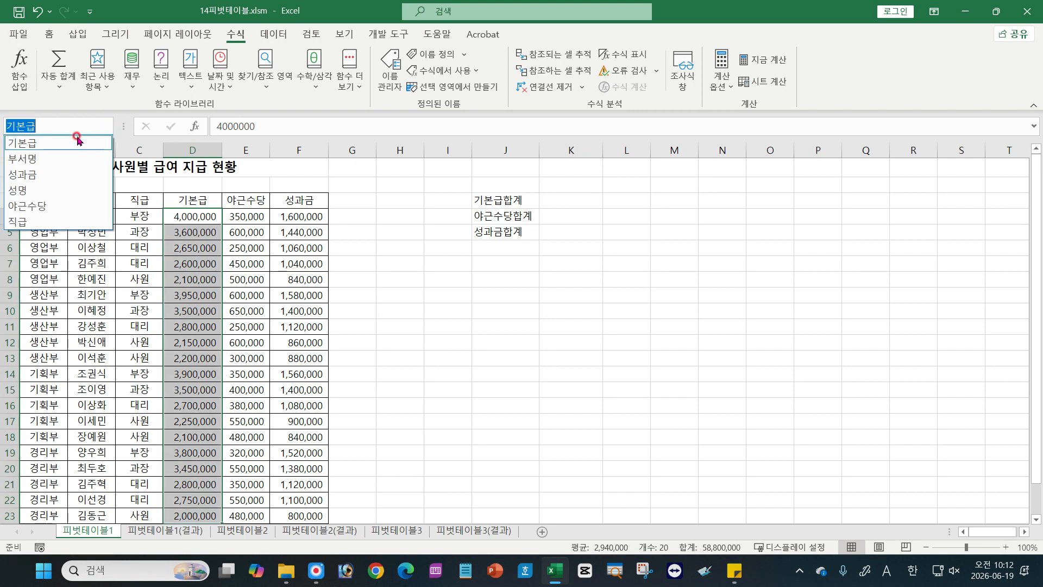
pyautogui.click(42, 175)
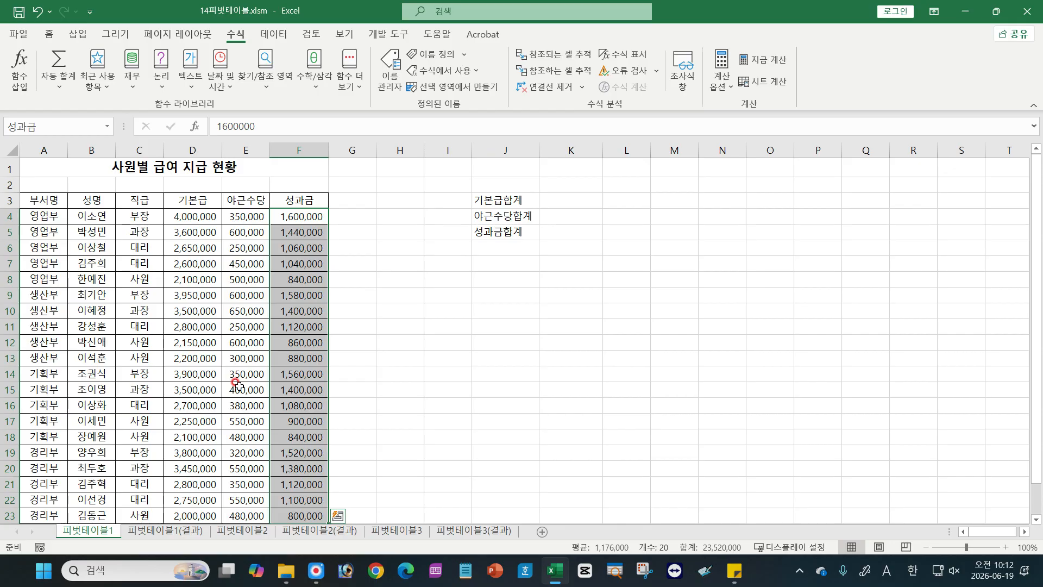
# Step: Enter =SUM(기본급) in K3 to total the base pay with its range name
pyautogui.click(580, 201)
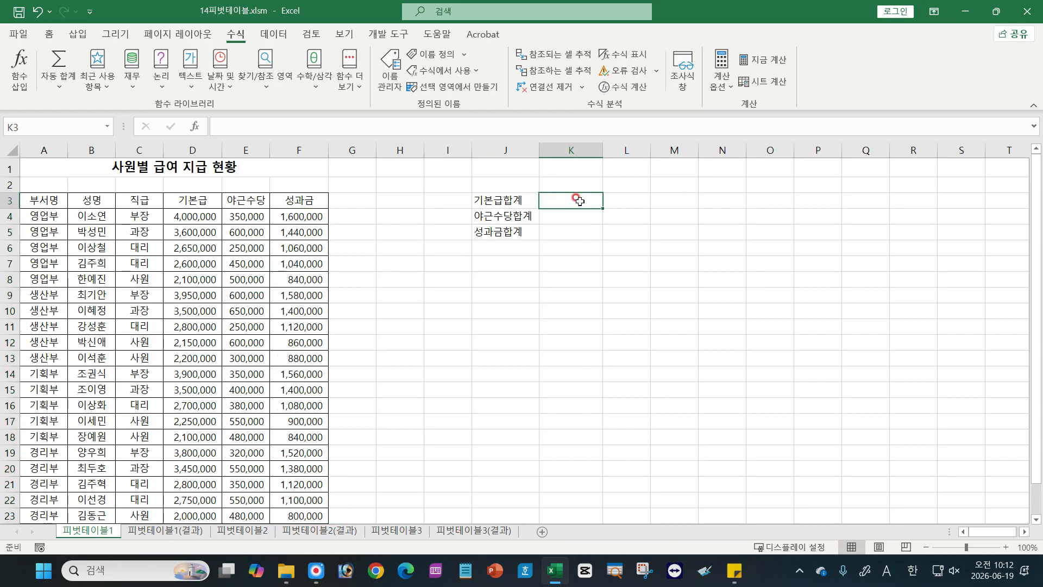
pyautogui.doubleClick(579, 200)
pyautogui.write('=')
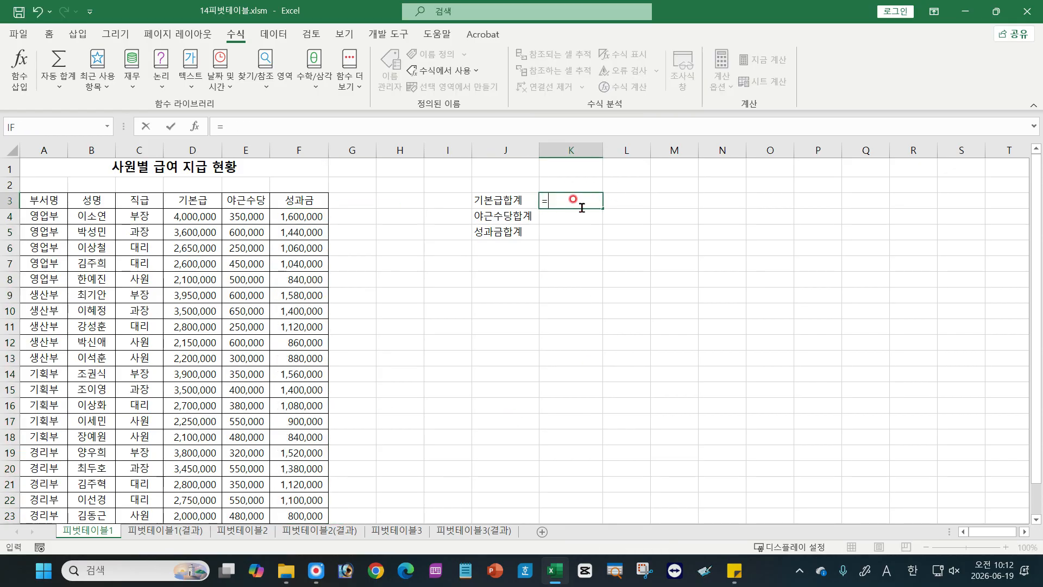
pyautogui.write('sum')
pyautogui.press('Tab')
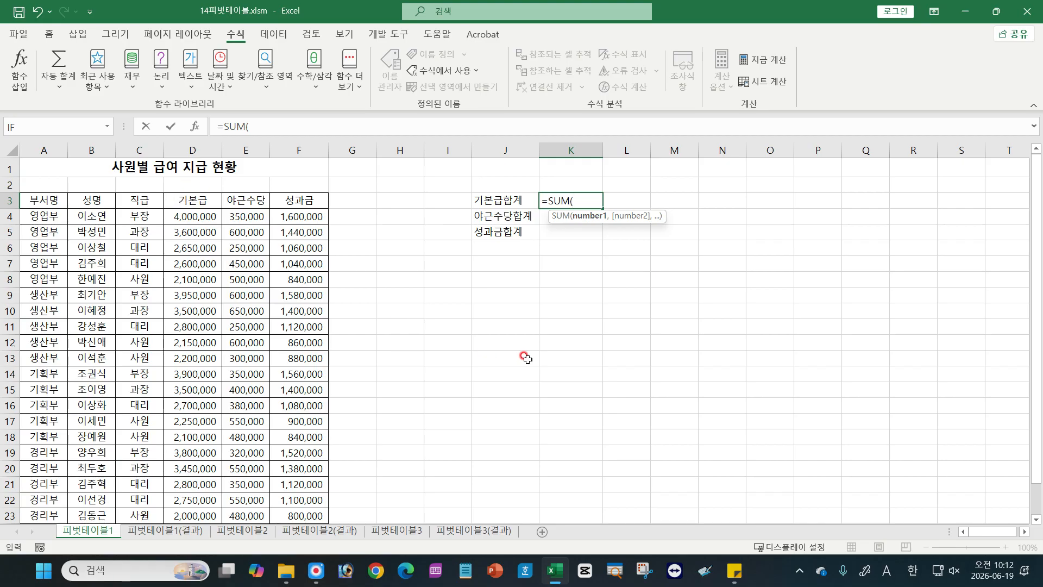
pyautogui.write('기본급)')
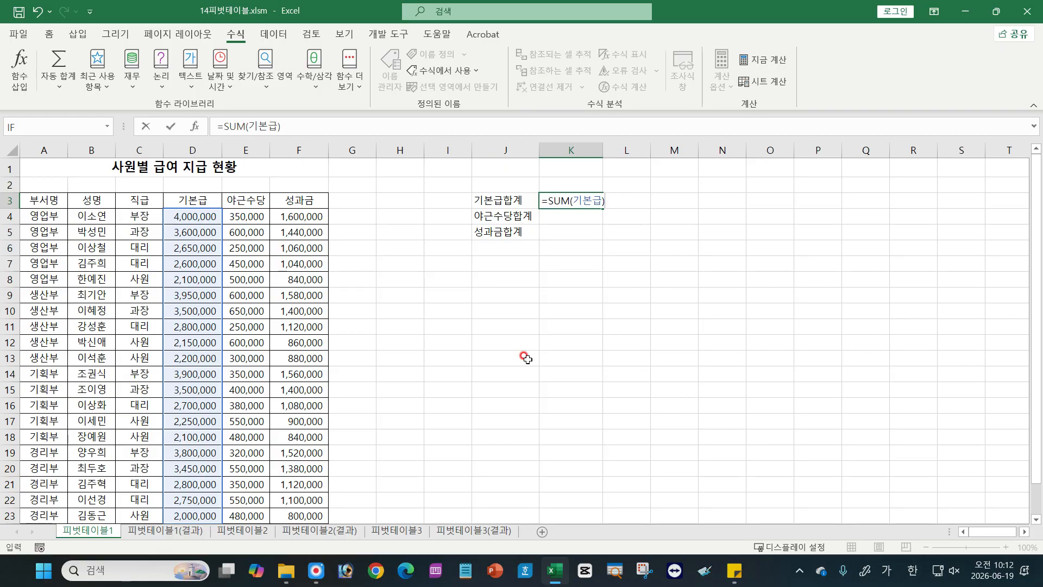
pyautogui.press('Return')
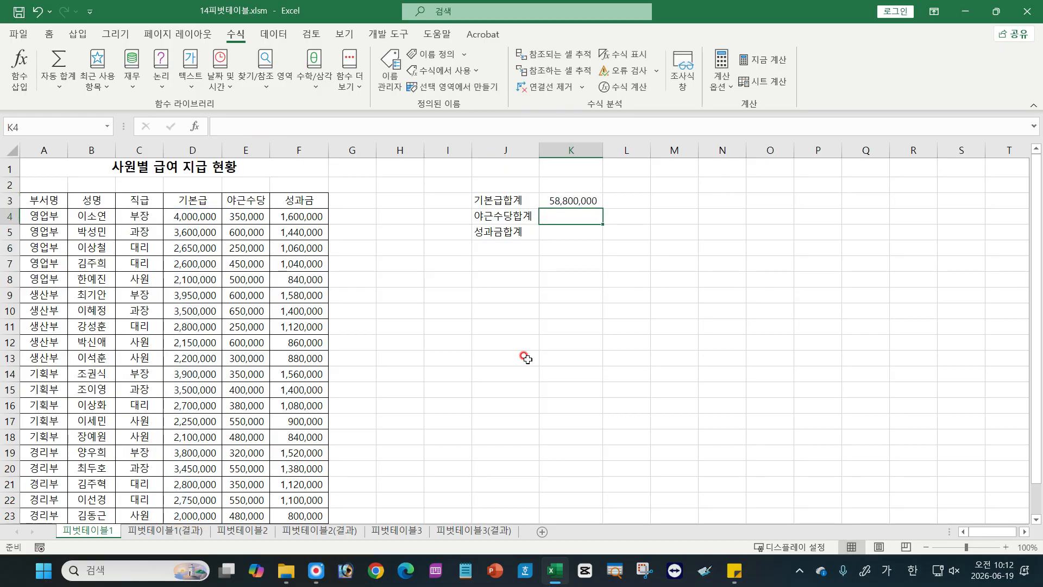
# Step: Enter =SUM(야근수당) in K4 to total the overtime pay with its range name
pyautogui.write('=sum')
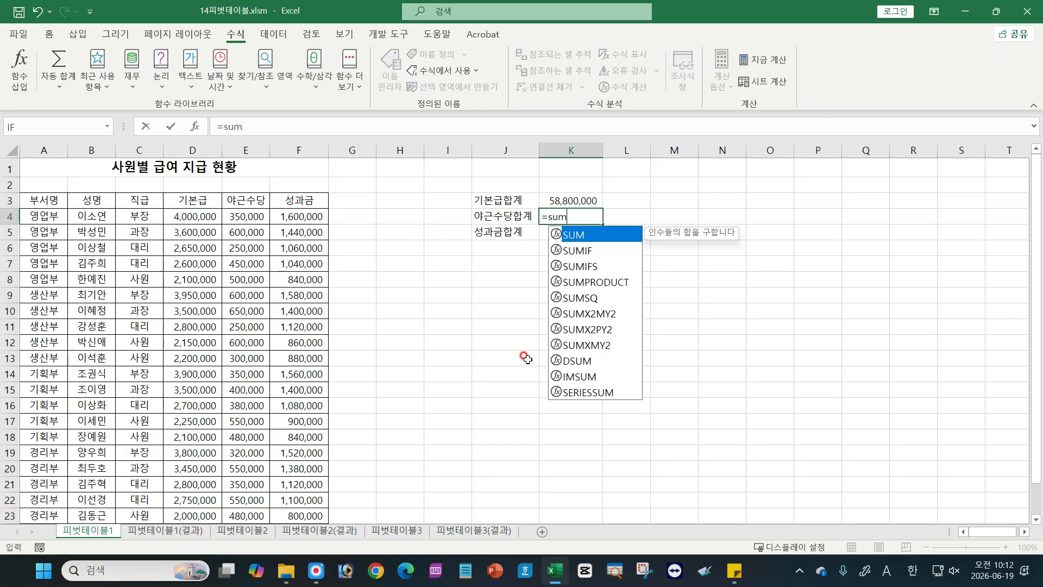
pyautogui.write('(')
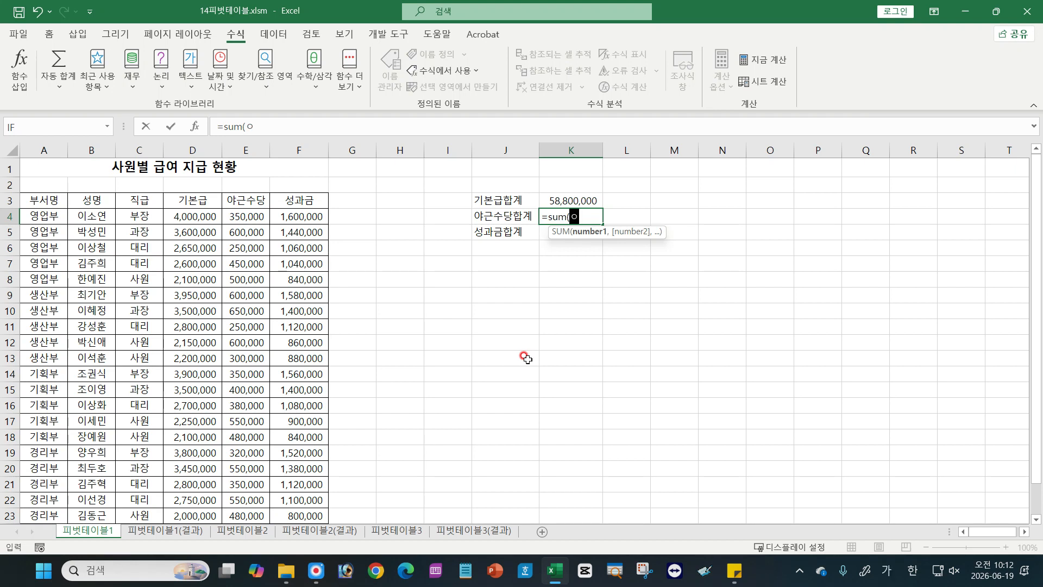
pyautogui.write('야근수당)')
pyautogui.press('Return')
# Step: Enter =SUM(성과금) in K5 to total the bonuses with its range name
pyautogui.write('=')
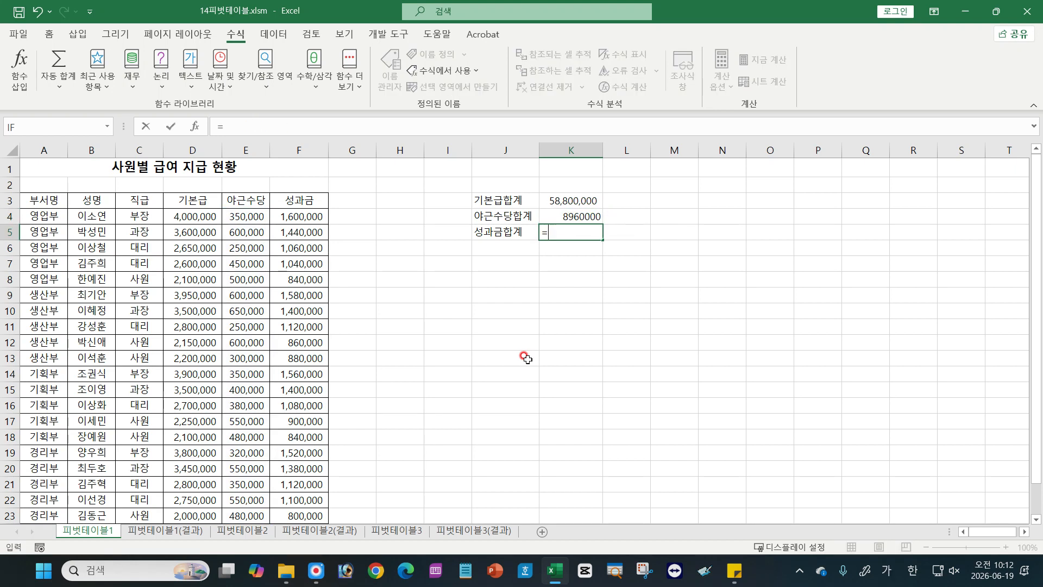
pyautogui.write('sum(')
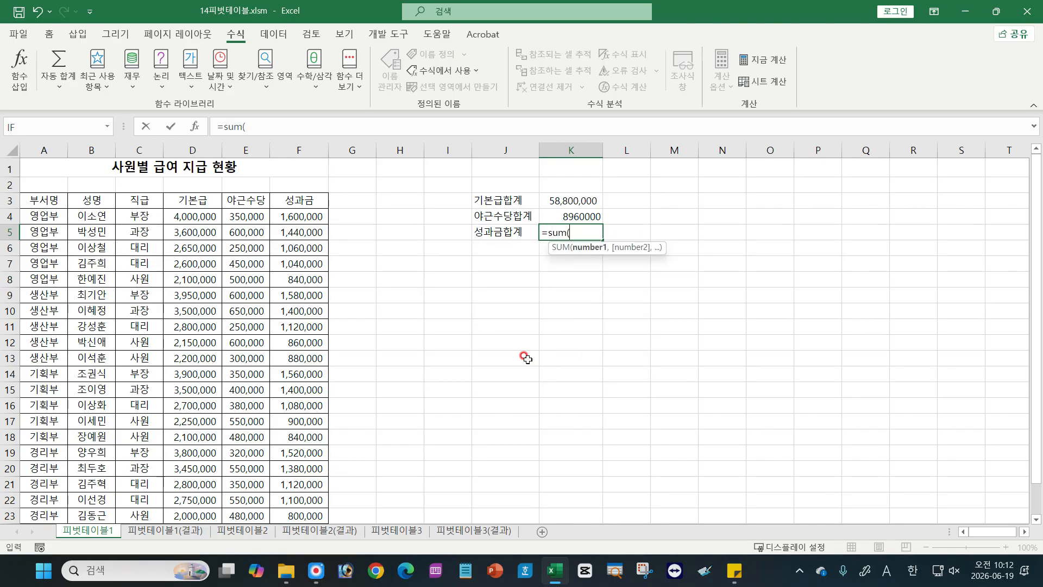
pyautogui.write('tjd')
pyautogui.press('BackSpace')
pyautogui.press('BackSpace')
pyautogui.press('BackSpace')
pyautogui.press('Hangul')
pyautogui.write('서ㅇ과금')
pyautogui.write(')')
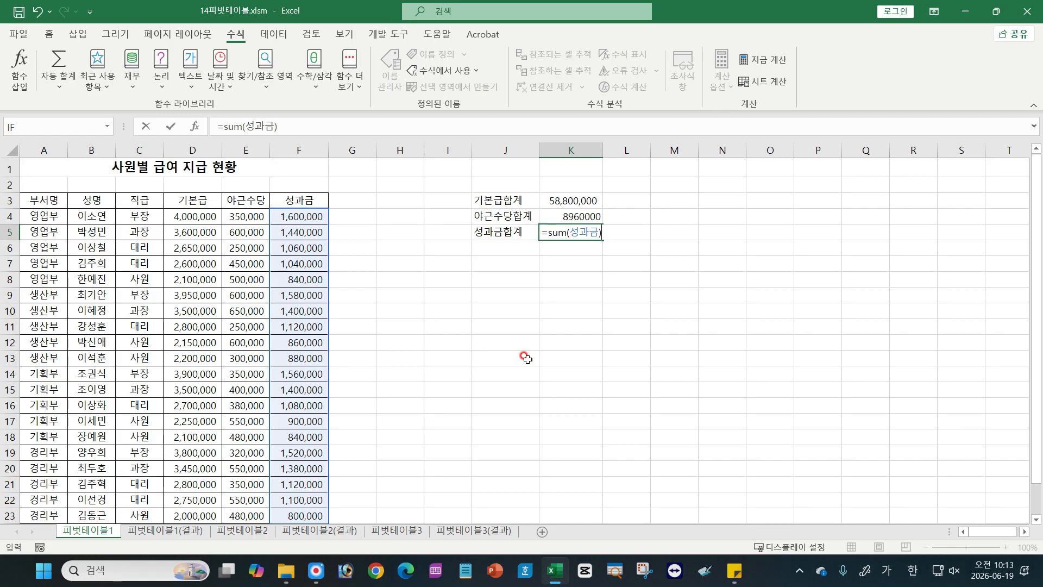
pyautogui.press('Return')
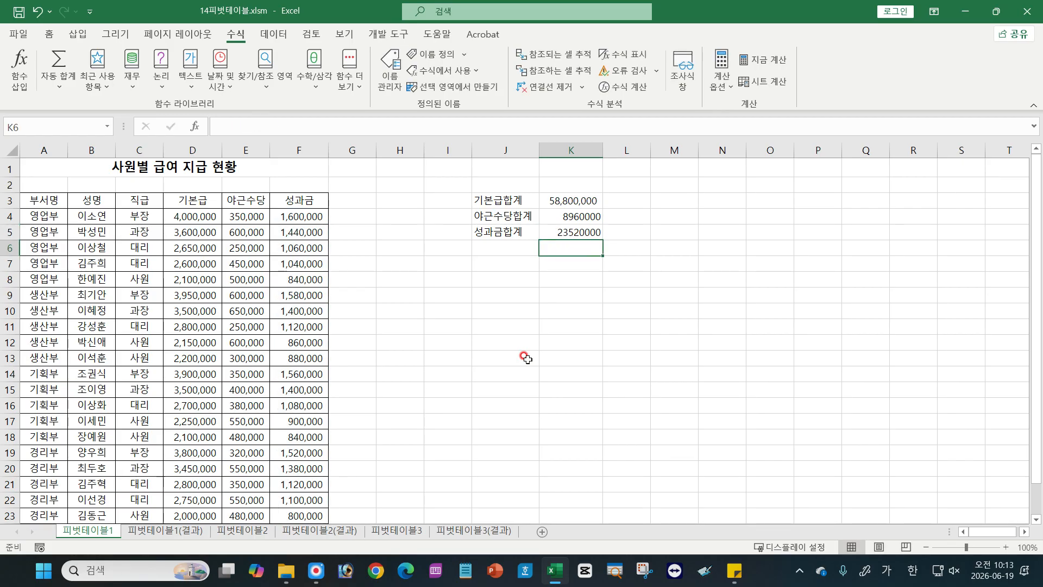
# Step: Open the 기본급합계 and 야근수당합계 formulas in K3 and K4 to review the range names used
pyautogui.doubleClick(572, 200)
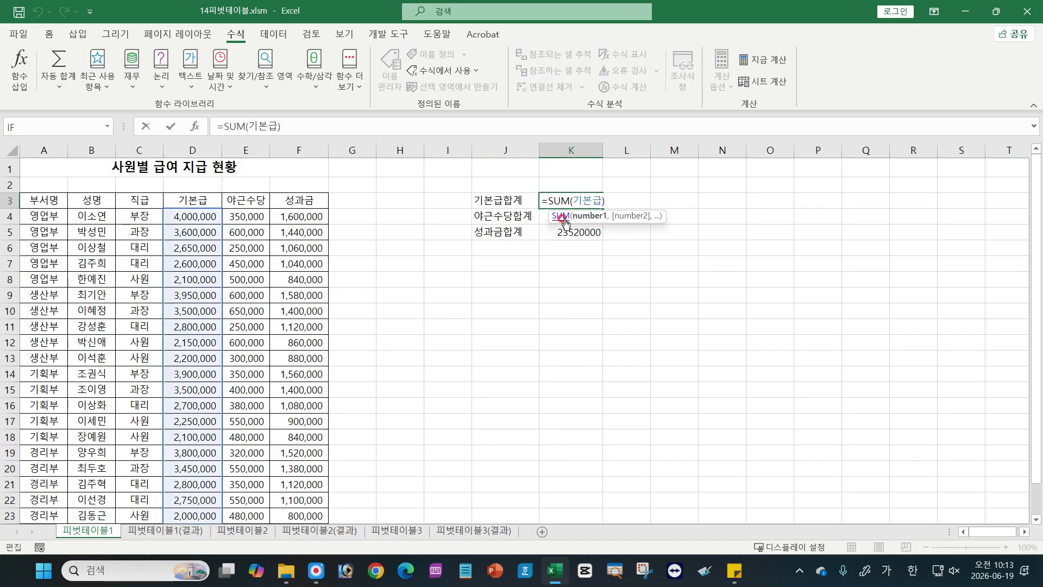
pyautogui.click(572, 217)
pyautogui.doubleClick(577, 217)
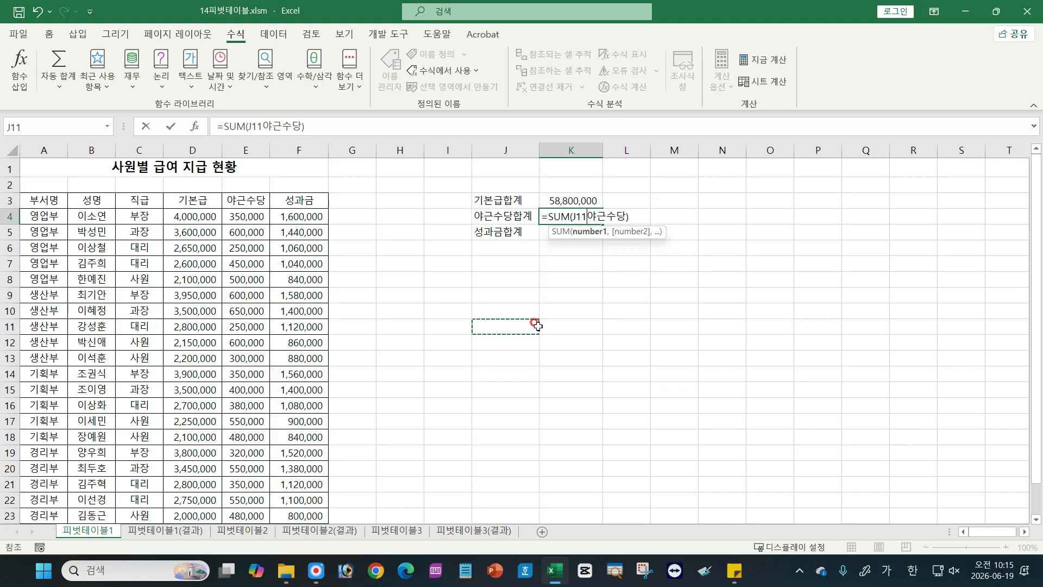
pyautogui.hotkey('ctrl', 'Return')
# Step: Delete columns J:K containing the total labels and their SUM formulas
pyautogui.moveTo(505, 150); pyautogui.dragTo(577, 152)
pyautogui.rightClick(580, 159)
pyautogui.click(622, 292)
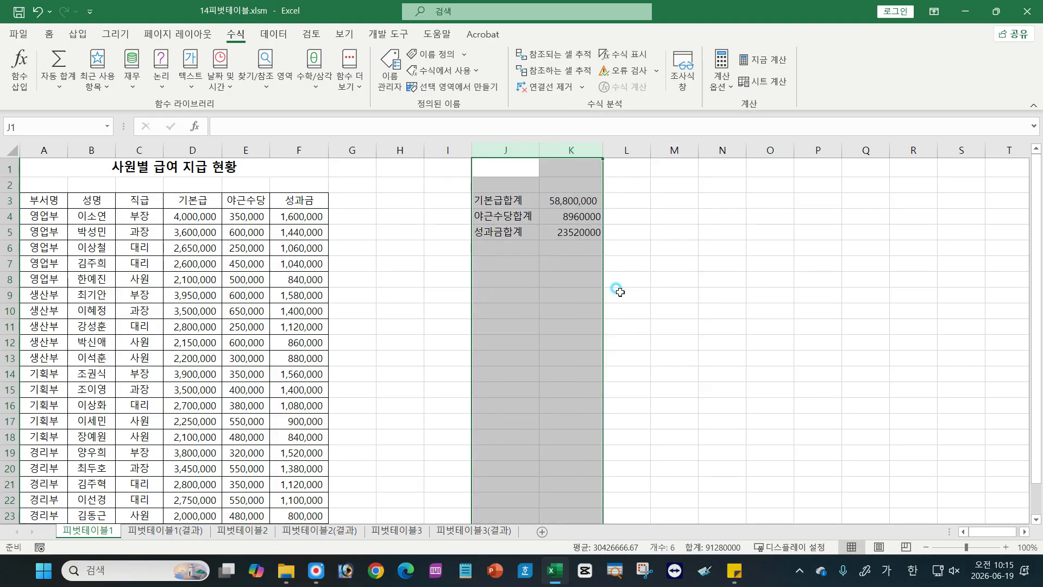
pyautogui.click(671, 353)
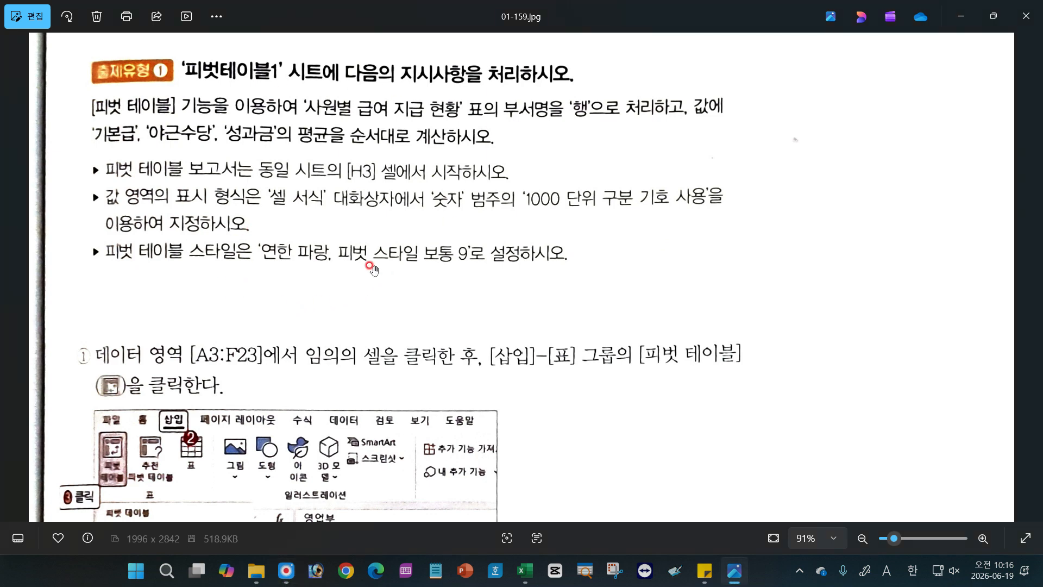
# Step: Switch to Excel and examine how the 피벗테이블1(결과) sheet's pivot table at H3 averages the salary rows by department
pyautogui.click(524, 571)
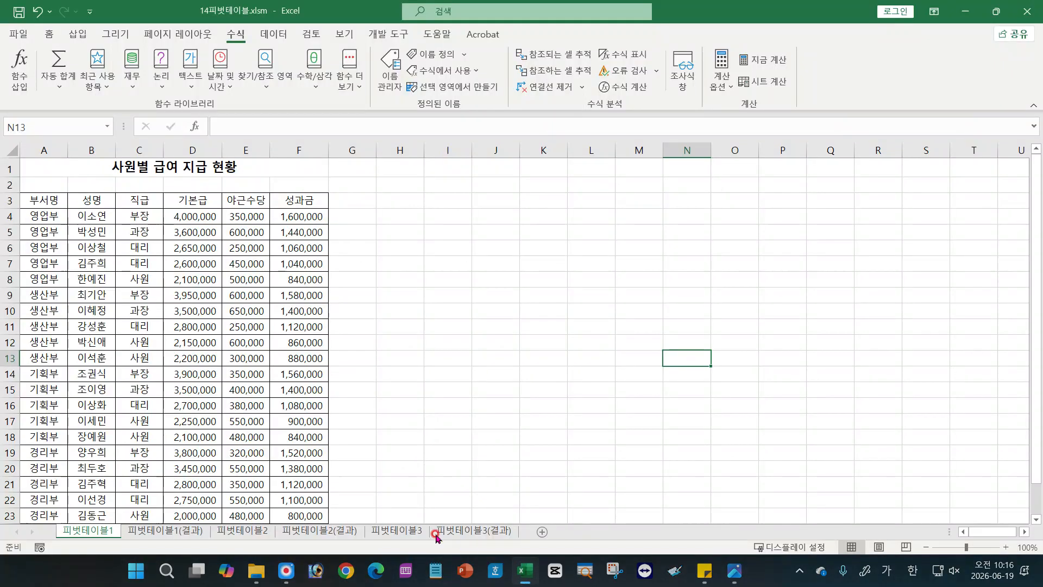
pyautogui.click(174, 532)
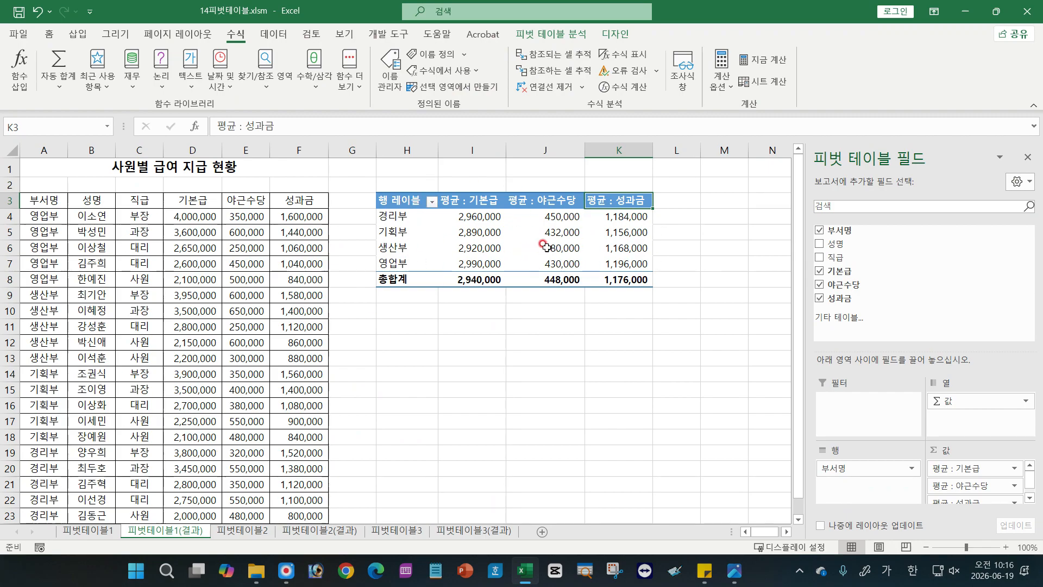
pyautogui.moveTo(545, 245)
pyautogui.click(139, 306)
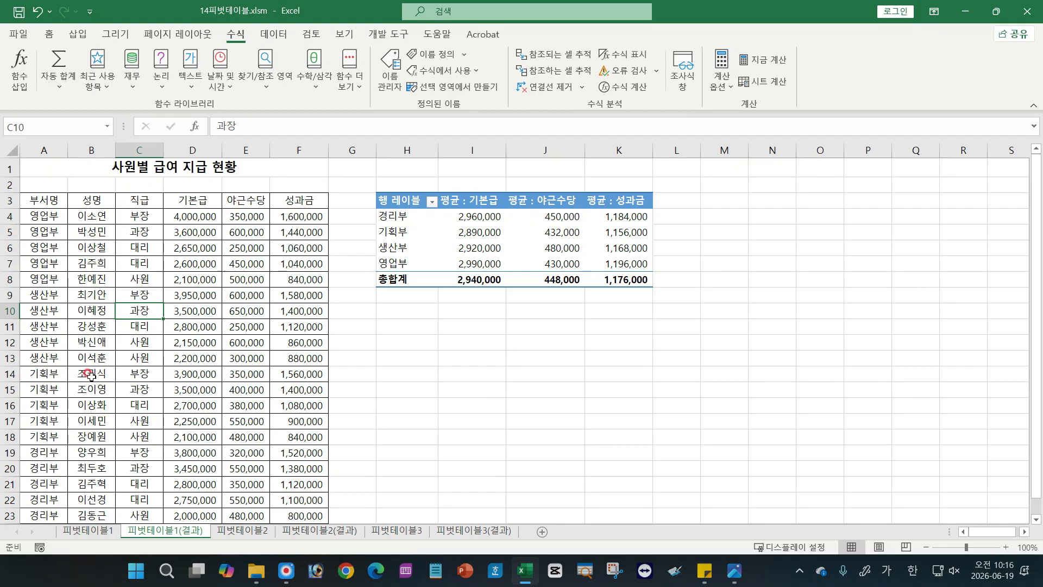
pyautogui.moveTo(34, 263); pyautogui.dragTo(304, 265)
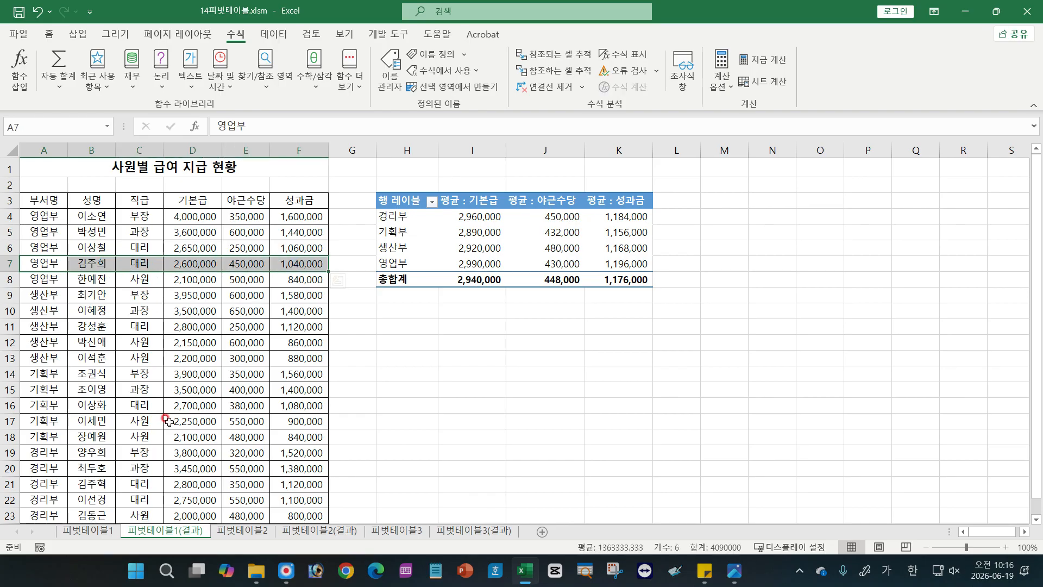
pyautogui.click(193, 295)
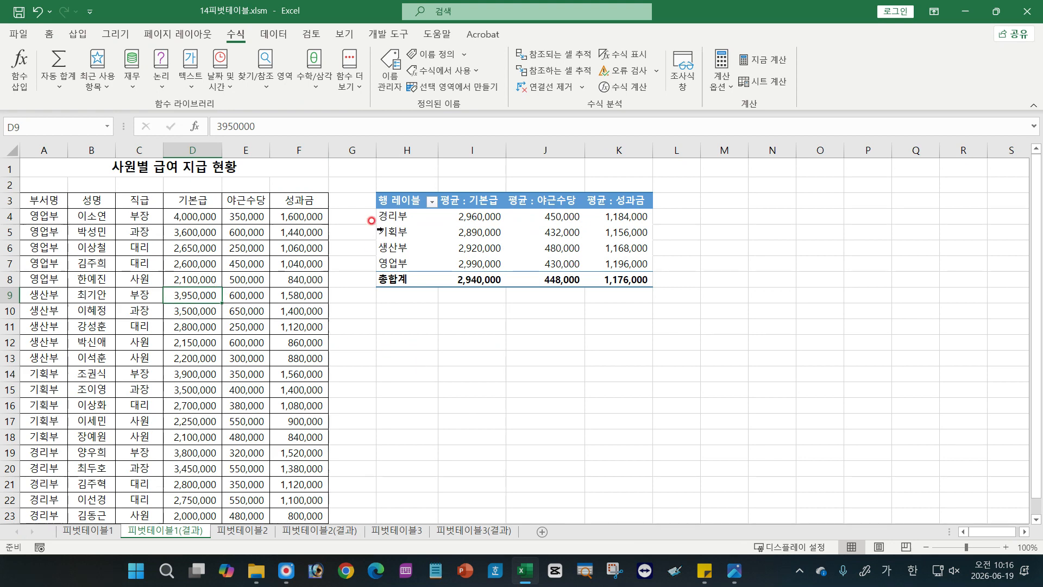
pyautogui.click(389, 216)
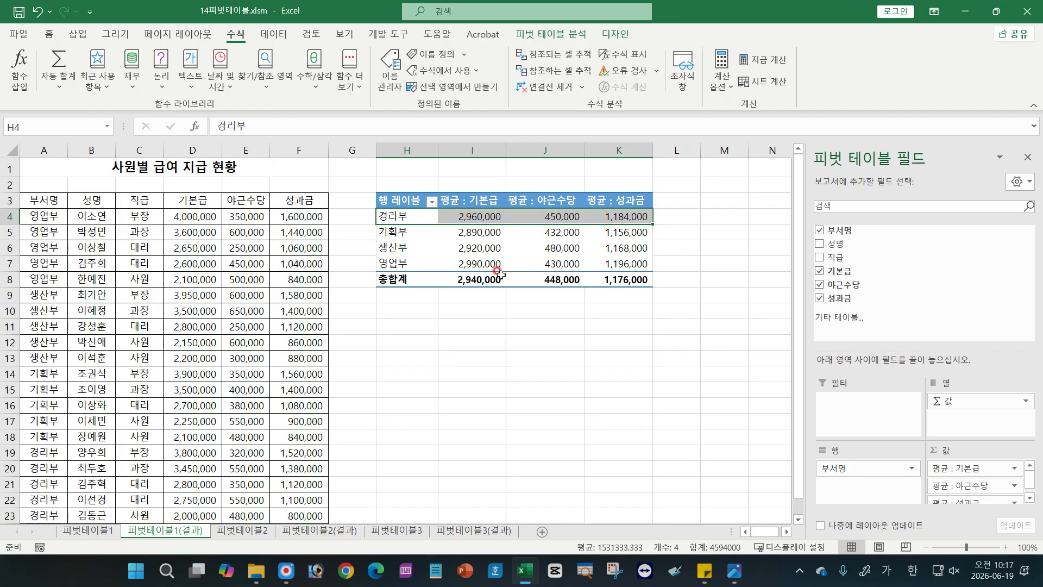
pyautogui.click(488, 246)
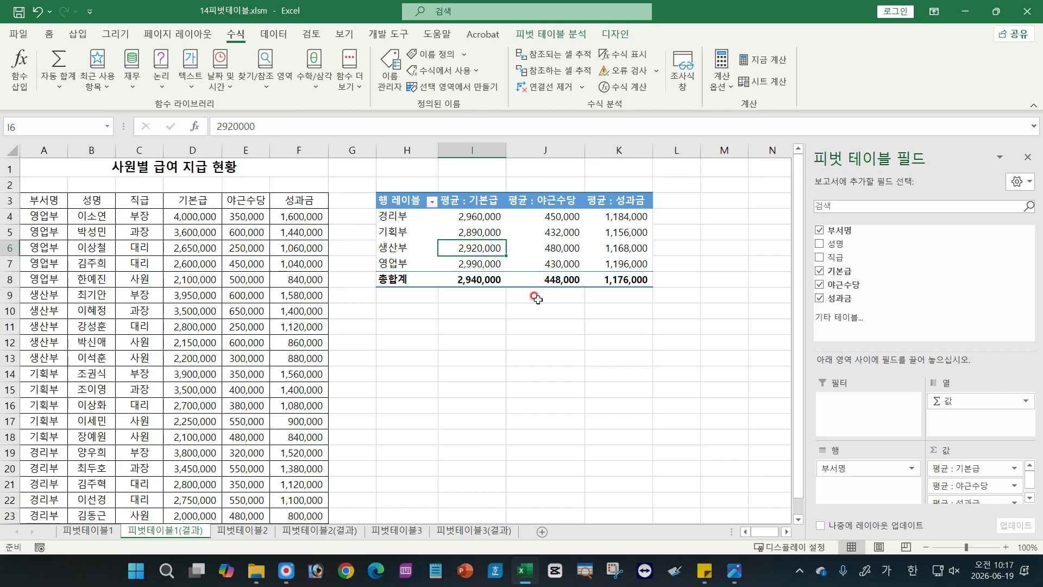
# Step: Switch to the 01-159.jpg exercise page, underline 부서명을 '행', 값에, 기본급, 야근수당 and 성과금, and circle 평균
pyautogui.click(734, 571)
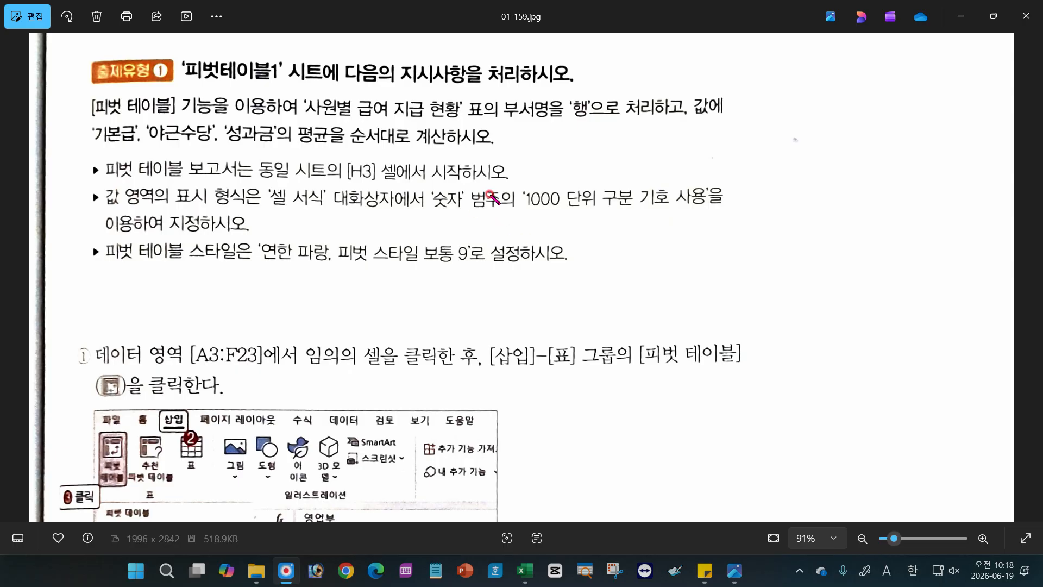
pyautogui.moveTo(495, 123); pyautogui.dragTo(596, 124)
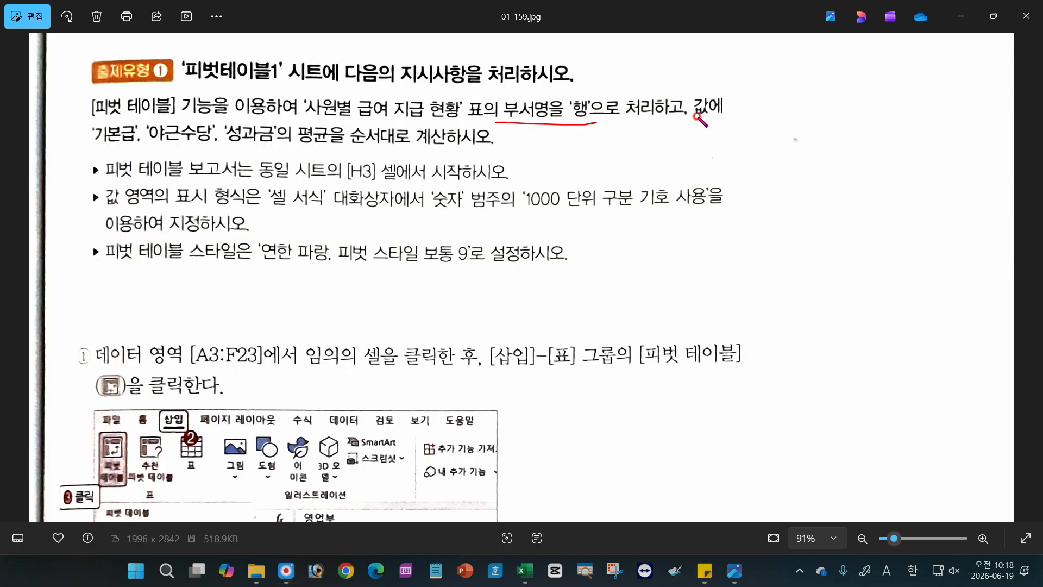
pyautogui.moveTo(691, 119); pyautogui.dragTo(726, 118)
pyautogui.moveTo(86, 146)
pyautogui.mouseDown()
pyautogui.moveTo(273, 144)
pyautogui.moveTo(328, 129)
pyautogui.moveTo(326, 148)
pyautogui.mouseUp()
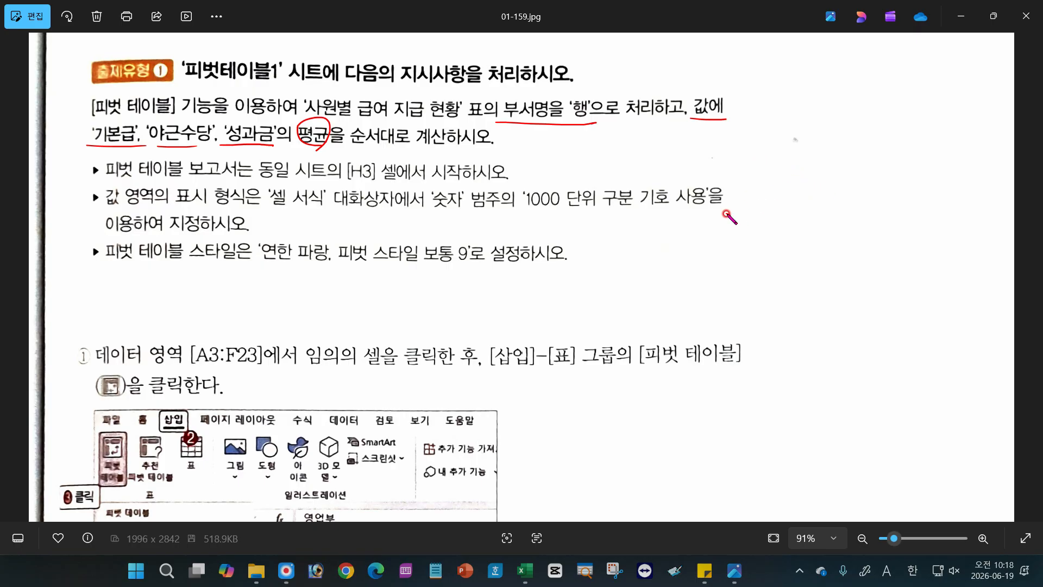
# Step: Sketch a pivot table layout grid beside the instructions with handwritten 행, 열 and 값 areas
pyautogui.moveTo(727, 214); pyautogui.dragTo(731, 220)
pyautogui.moveTo(728, 221); pyautogui.dragTo(897, 240)
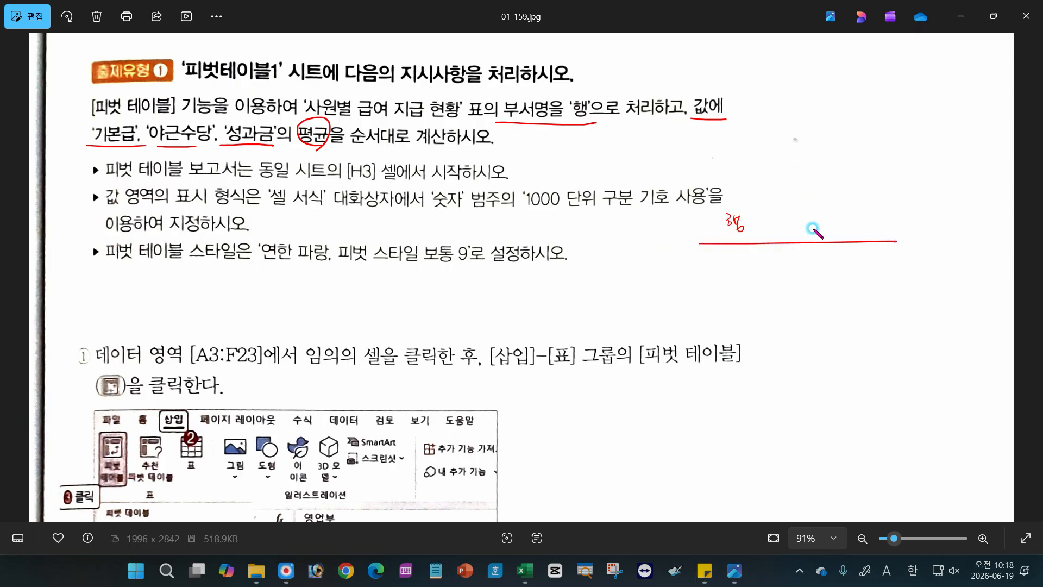
pyautogui.moveTo(750, 189); pyautogui.dragTo(768, 312)
pyautogui.moveTo(767, 194); pyautogui.dragTo(793, 207)
pyautogui.moveTo(699, 211); pyautogui.dragTo(931, 209)
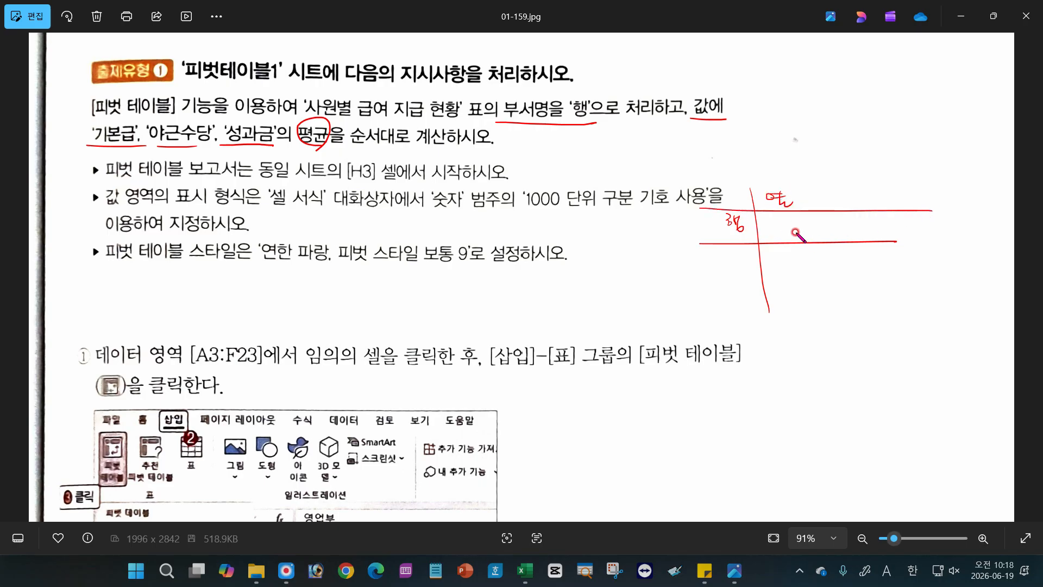
pyautogui.moveTo(786, 217)
pyautogui.mouseDown()
pyautogui.moveTo(781, 239)
pyautogui.moveTo(796, 237)
pyautogui.mouseUp()
# Step: Add a boxed, handwritten 필터 area above the 열 area of the sketched pivot layout
pyautogui.moveTo(696, 180); pyautogui.dragTo(881, 177)
pyautogui.moveTo(687, 152); pyautogui.dragTo(696, 180)
pyautogui.moveTo(687, 152)
pyautogui.mouseDown()
pyautogui.moveTo(758, 158)
pyautogui.moveTo(759, 178)
pyautogui.mouseUp()
pyautogui.moveTo(689, 180)
pyautogui.mouseDown()
pyautogui.moveTo(763, 177)
pyautogui.moveTo(711, 167)
pyautogui.mouseUp()
pyautogui.moveTo(705, 169); pyautogui.dragTo(713, 168)
pyautogui.moveTo(715, 159)
pyautogui.mouseDown()
pyautogui.moveTo(717, 176)
pyautogui.moveTo(732, 177)
pyautogui.mouseUp()
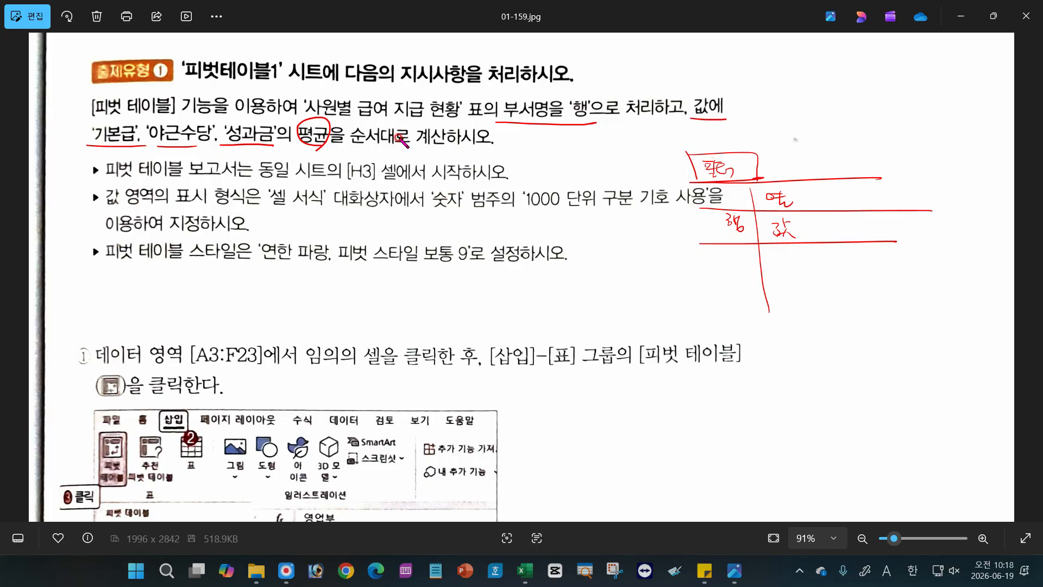
# Step: Underline 순서대로 and the 동일 시트의 [H3] 셀 location requirement in the instructions
pyautogui.moveTo(350, 144); pyautogui.dragTo(410, 140)
pyautogui.moveTo(259, 184); pyautogui.dragTo(402, 191)
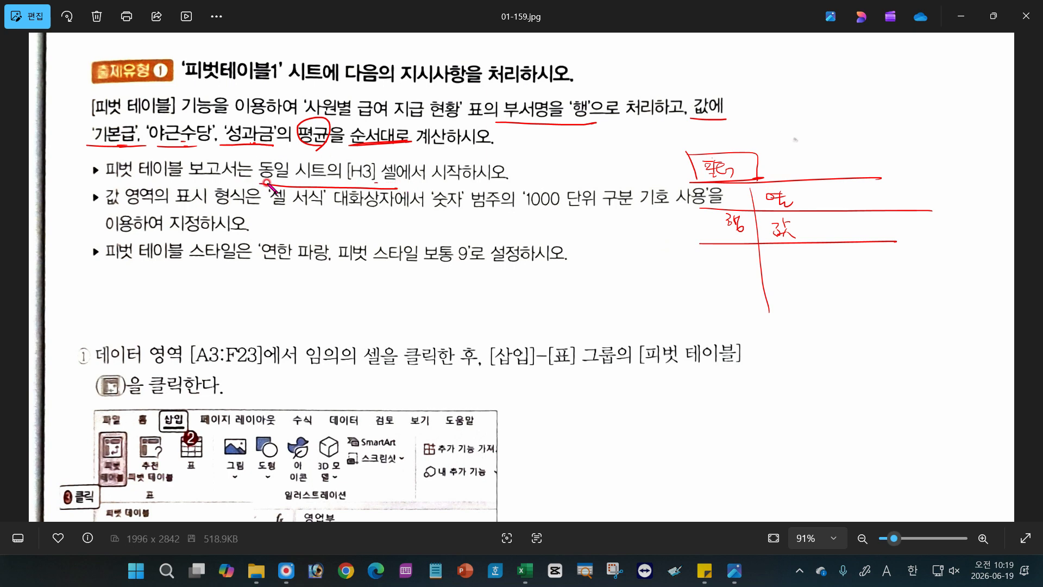
# Step: Box 동일 시트의 [H3], underline 값 영역의 표시 형식, and hatch the 값 area of the sketched pivot layout
pyautogui.moveTo(261, 188)
pyautogui.mouseDown()
pyautogui.moveTo(249, 153)
pyautogui.moveTo(390, 157)
pyautogui.moveTo(386, 186)
pyautogui.mouseUp()
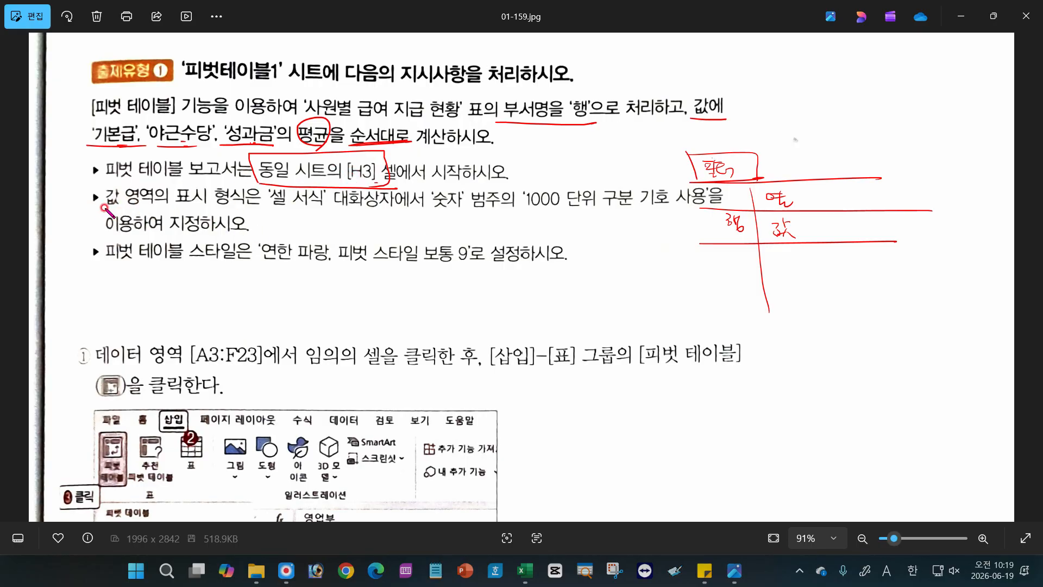
pyautogui.moveTo(97, 208); pyautogui.dragTo(192, 214)
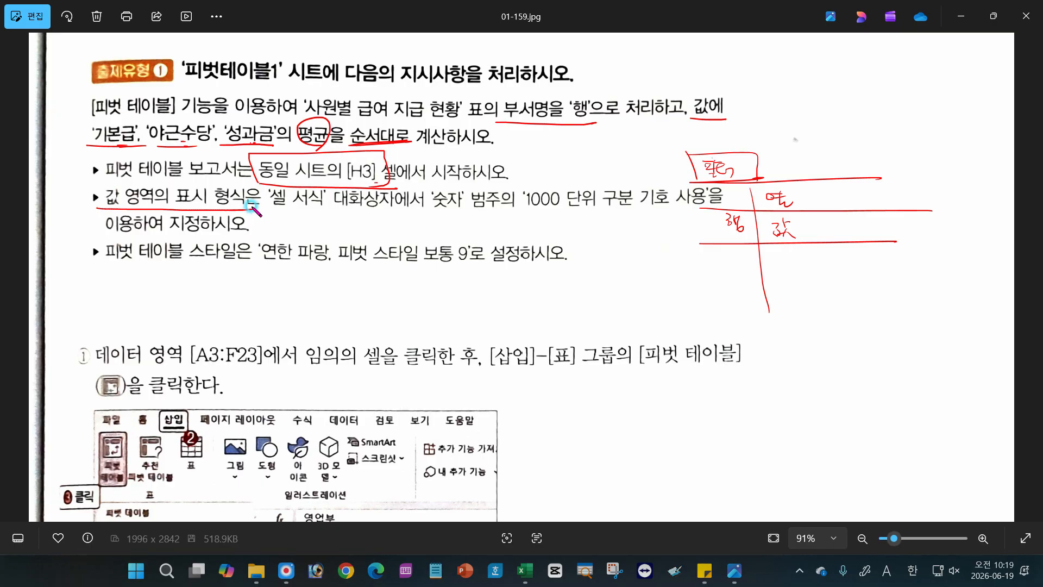
pyautogui.moveTo(784, 209)
pyautogui.mouseDown()
pyautogui.moveTo(754, 236)
pyautogui.moveTo(769, 236)
pyautogui.mouseUp()
pyautogui.moveTo(811, 212); pyautogui.dragTo(780, 236)
pyautogui.moveTo(819, 215)
pyautogui.mouseDown()
pyautogui.moveTo(794, 237)
pyautogui.moveTo(805, 240)
pyautogui.mouseUp()
pyautogui.moveTo(824, 234); pyautogui.dragTo(821, 239)
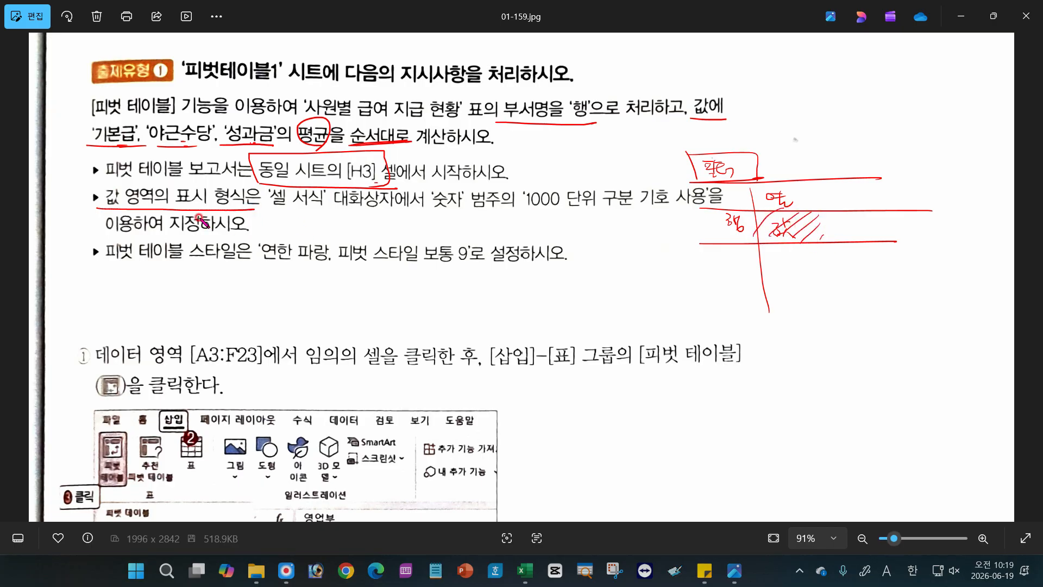
# Step: Circle 표시 형식 and underline 숫자 범주, 1000 단위 구분 기호 사용 and 이용하여 지정하시오 in the number format instruction
pyautogui.moveTo(227, 208)
pyautogui.mouseDown()
pyautogui.moveTo(255, 188)
pyautogui.moveTo(247, 206)
pyautogui.mouseUp()
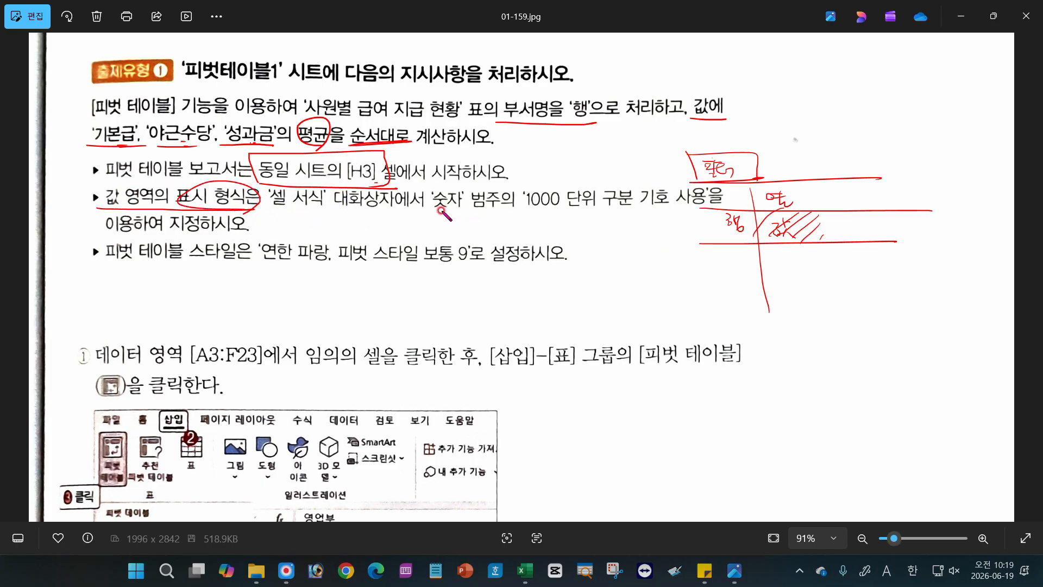
pyautogui.moveTo(433, 210); pyautogui.dragTo(608, 208)
pyautogui.moveTo(534, 214); pyautogui.dragTo(622, 209)
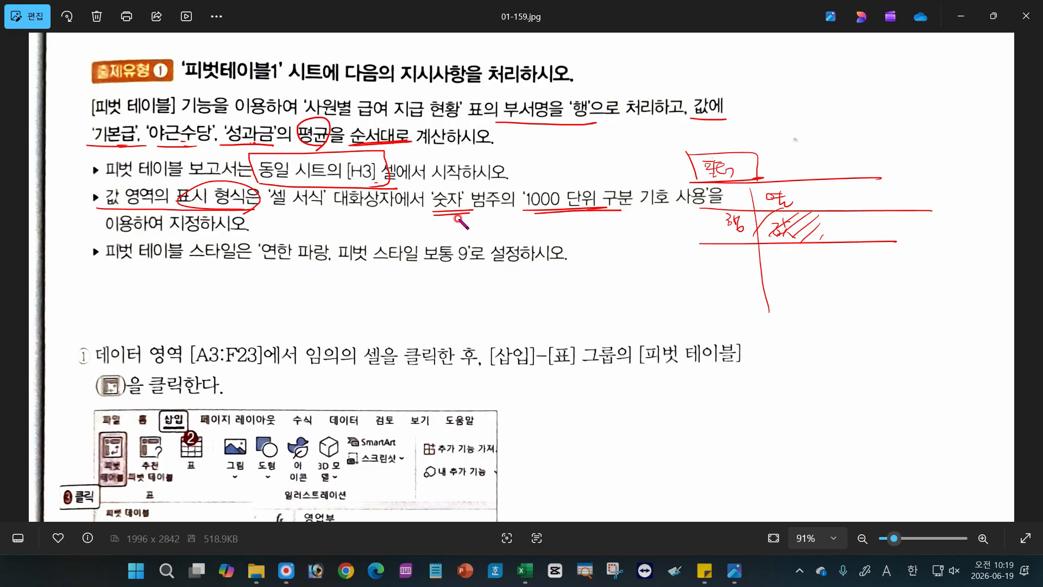
pyautogui.moveTo(470, 213); pyautogui.dragTo(697, 209)
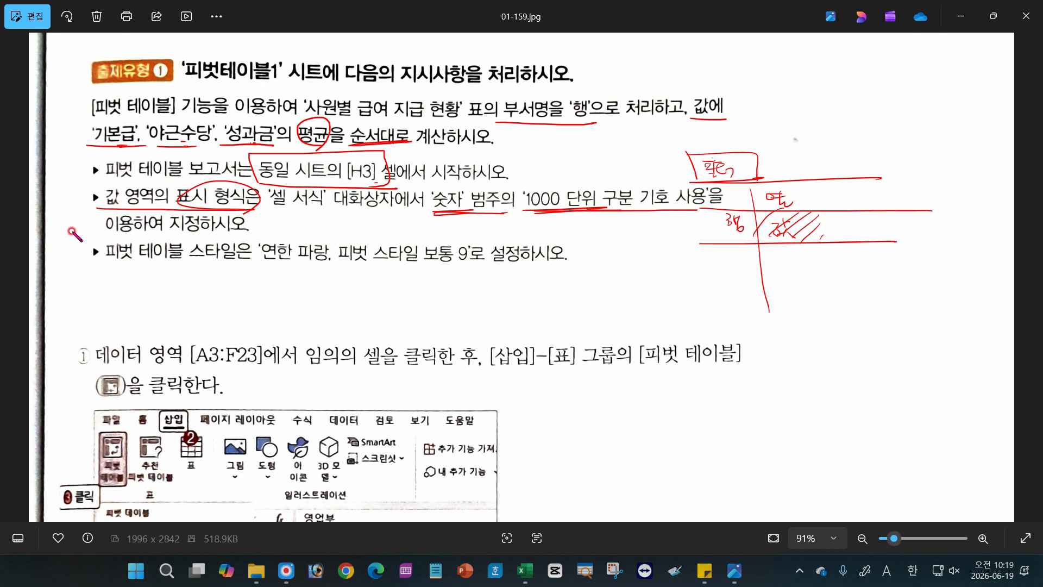
pyautogui.moveTo(63, 236); pyautogui.dragTo(251, 235)
pyautogui.moveTo(72, 213)
pyautogui.mouseDown()
pyautogui.moveTo(74, 239)
pyautogui.moveTo(256, 239)
pyautogui.mouseUp()
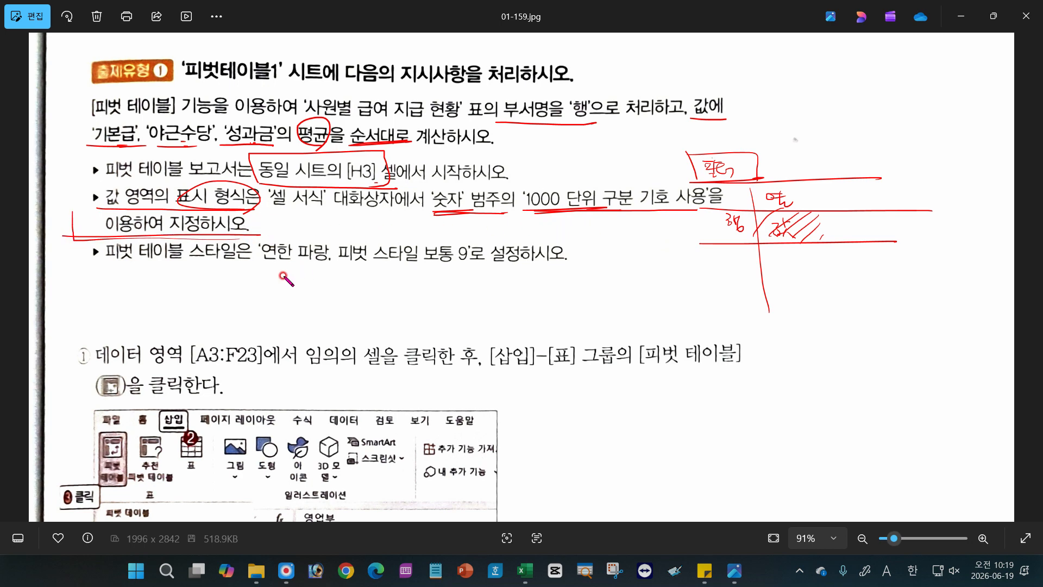
# Step: Mark the style requirement 연한 파랑, 피벗 스타일 보통 9 with underlines and circles, and clear all annotations from the page
pyautogui.moveTo(136, 262); pyautogui.dragTo(472, 266)
pyautogui.moveTo(260, 239); pyautogui.dragTo(260, 249)
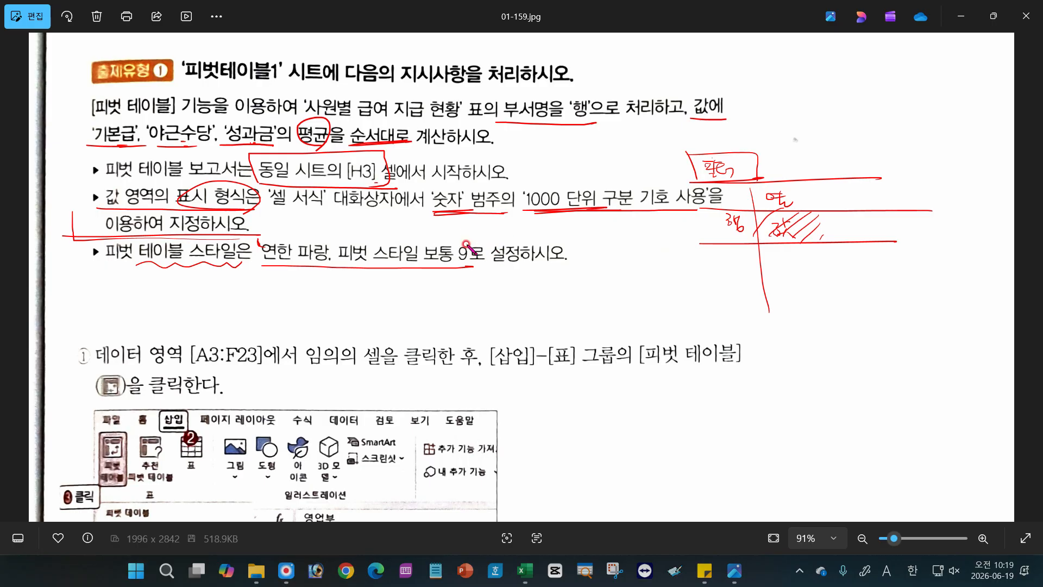
pyautogui.moveTo(466, 242)
pyautogui.mouseDown()
pyautogui.moveTo(462, 265)
pyautogui.moveTo(442, 267)
pyautogui.moveTo(468, 265)
pyautogui.moveTo(450, 266)
pyautogui.mouseUp()
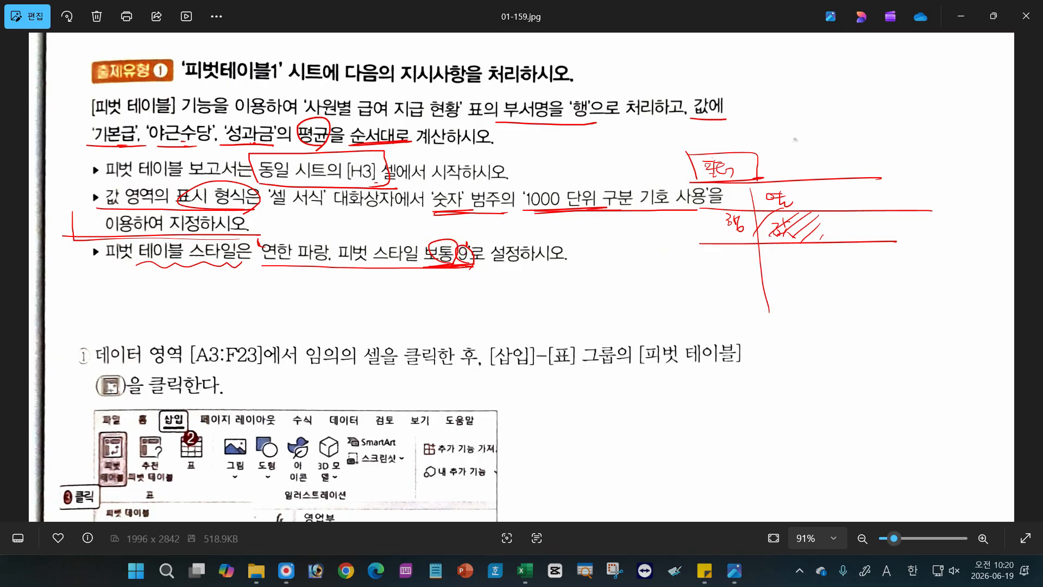
pyautogui.press('Escape')
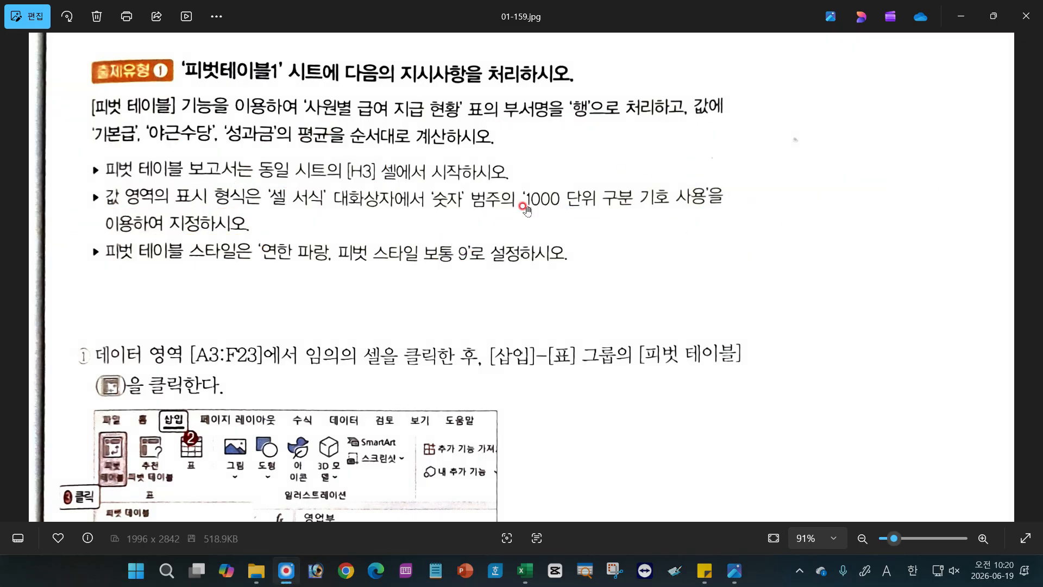
# Step: Switch to Excel and open the 피벗테이블1 sheet with a cell inside the 사원별 급여 지급 현황 table selected
pyautogui.click(515, 582)
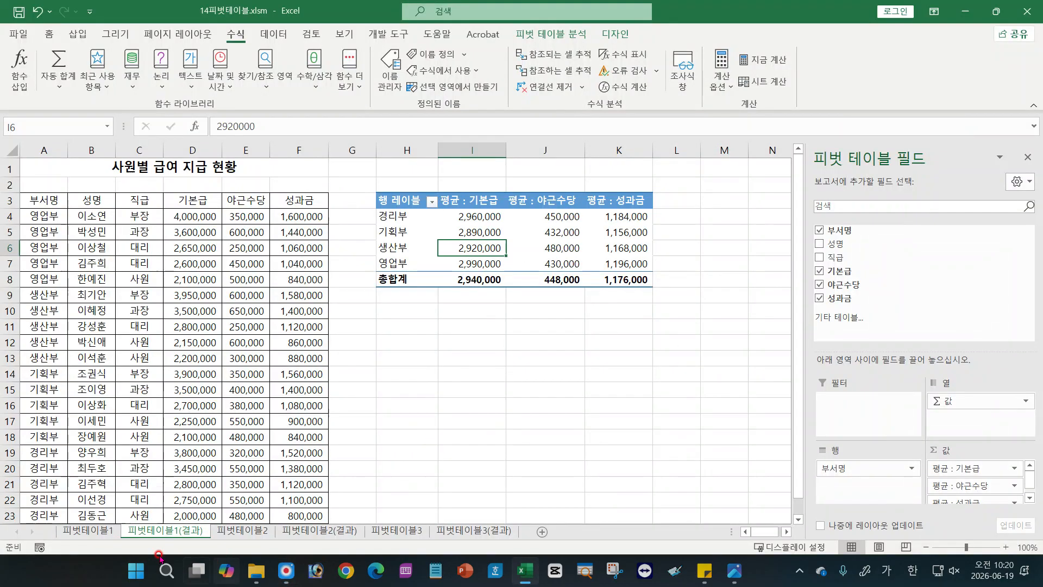
pyautogui.click(90, 530)
pyautogui.click(150, 340)
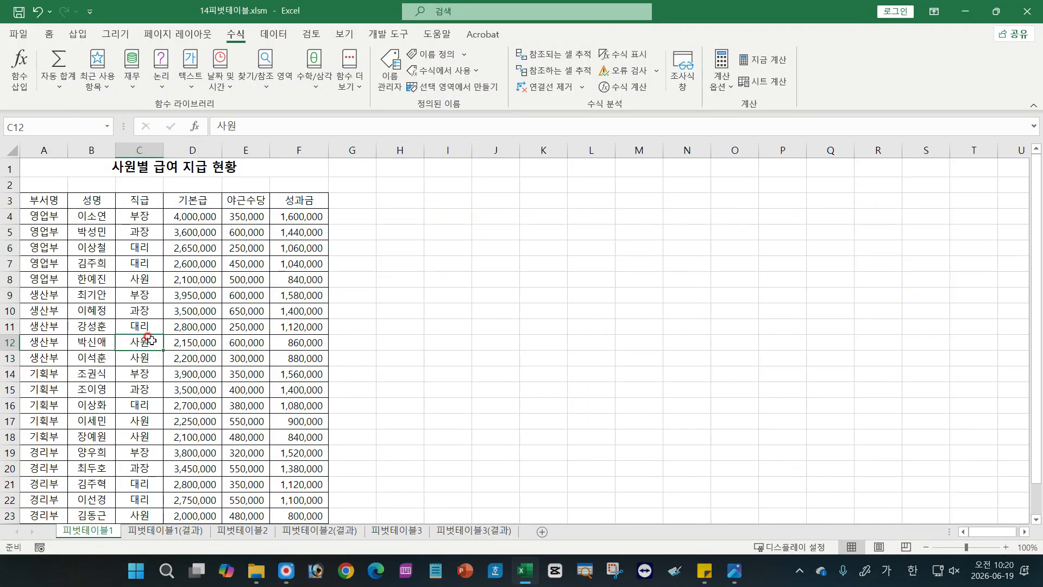
# Step: Examine the extent of the 사원별 급여 지급 현황 table from its header row to the empty row below, and select cell D9
pyautogui.scroll(-3, 186, 359)
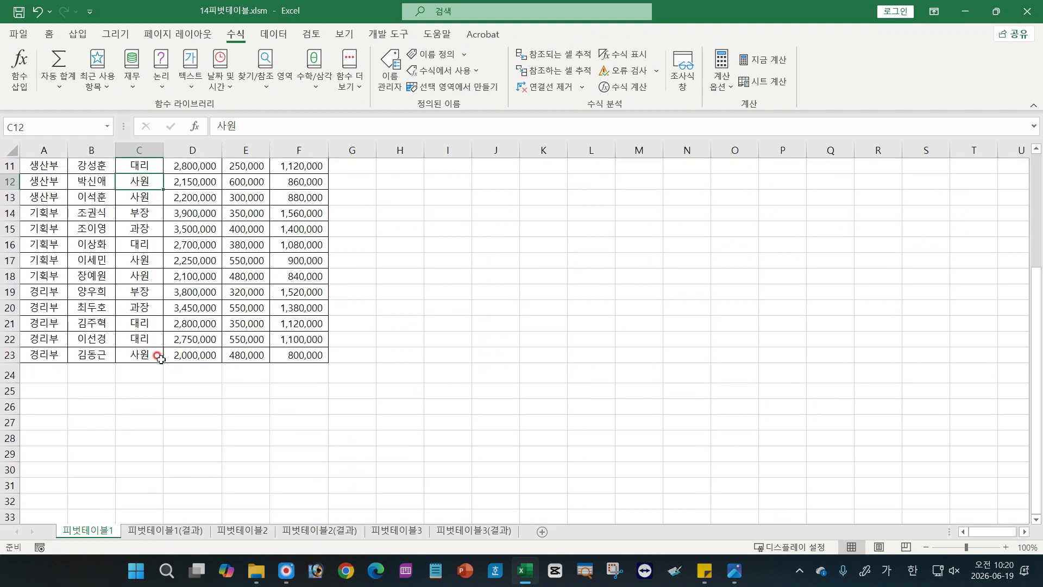
pyautogui.scroll(3, 53, 318)
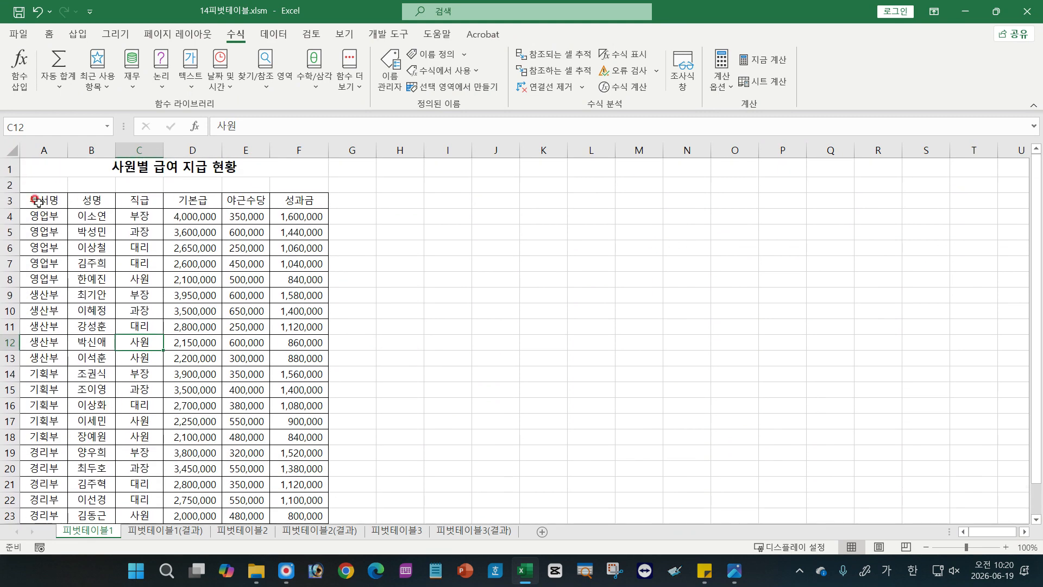
pyautogui.scroll(-3, 275, 240)
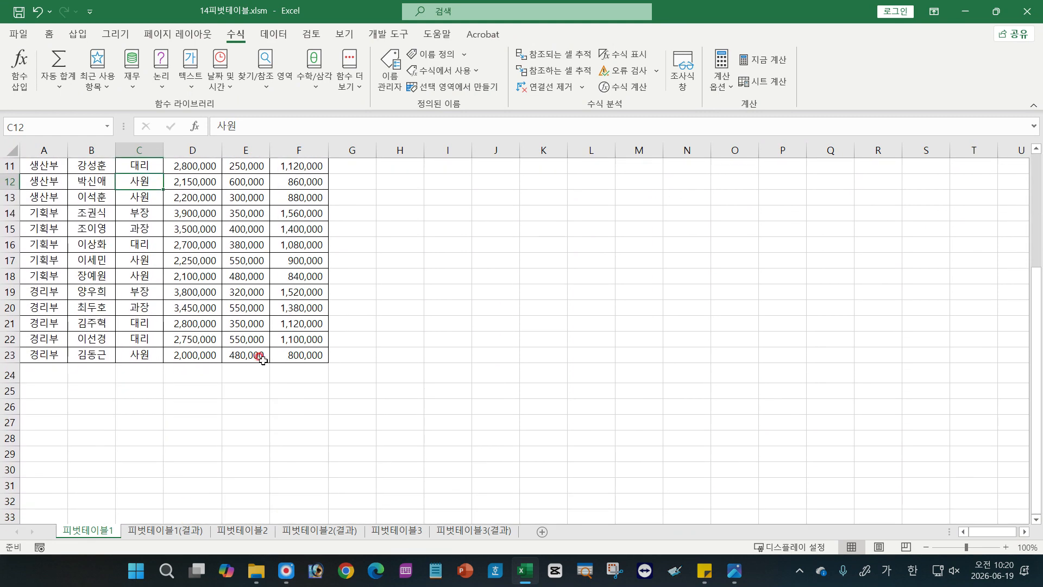
pyautogui.moveTo(40, 371); pyautogui.dragTo(293, 370)
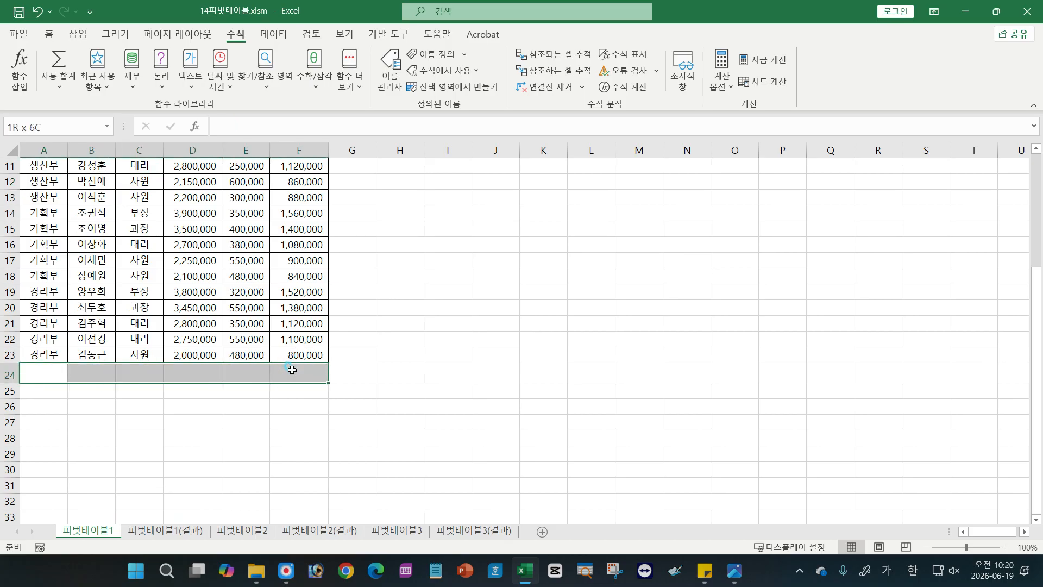
pyautogui.moveTo(293, 370); pyautogui.dragTo(292, 370)
pyautogui.click(185, 278)
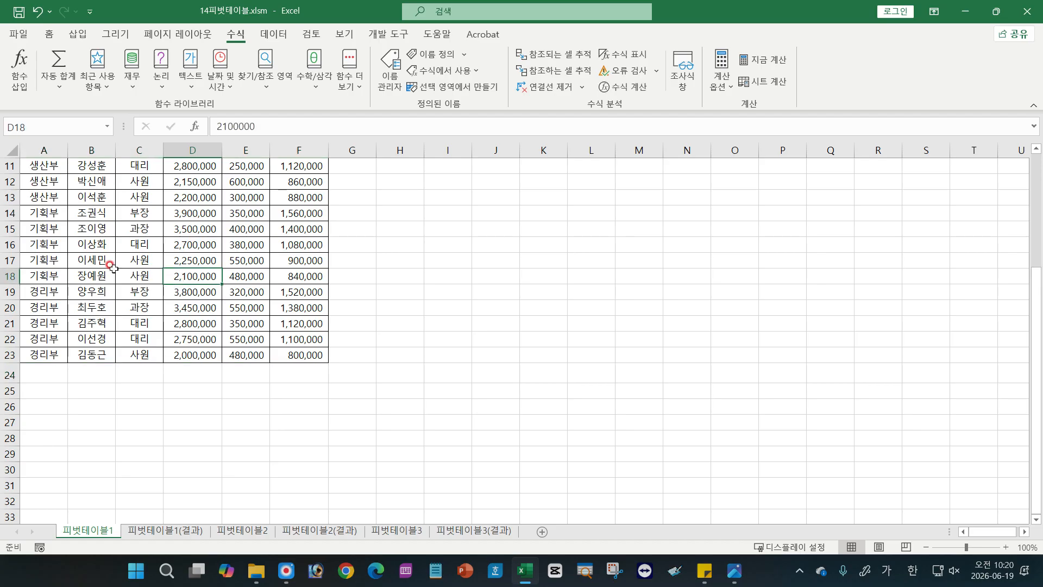
pyautogui.scroll(3, 87, 261)
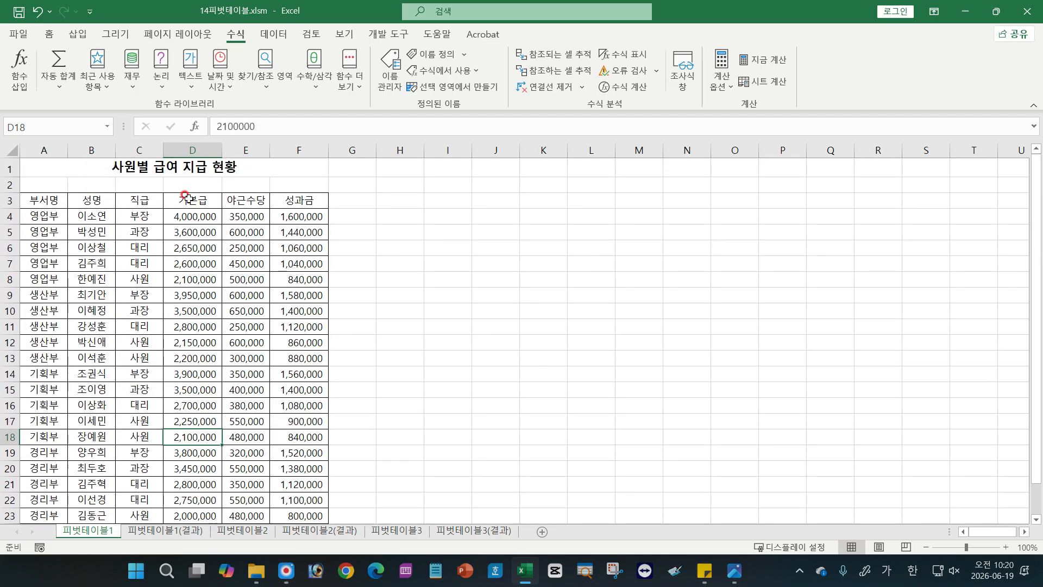
pyautogui.click(151, 282)
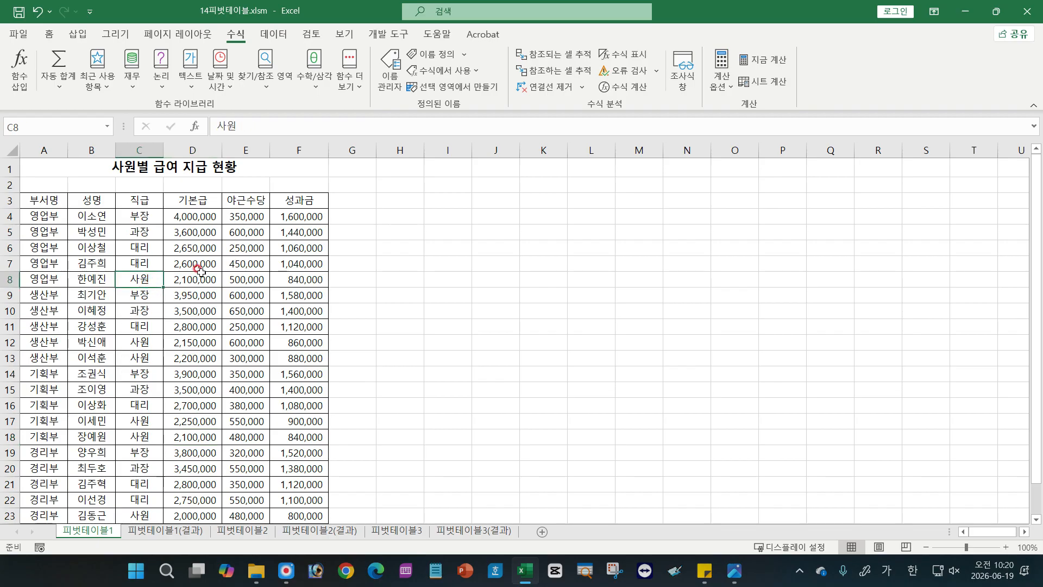
pyautogui.click(170, 291)
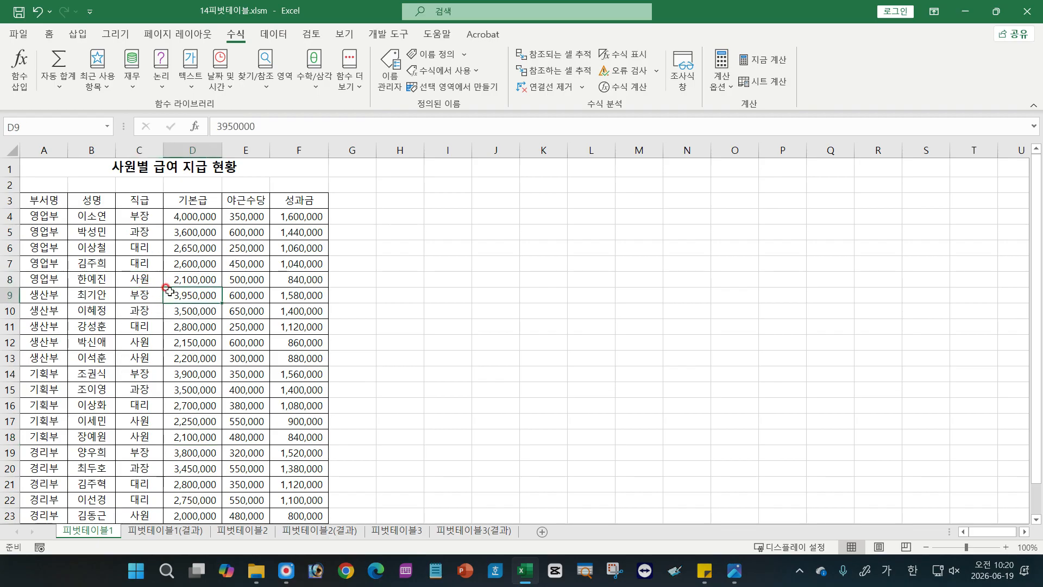
pyautogui.click(276, 35)
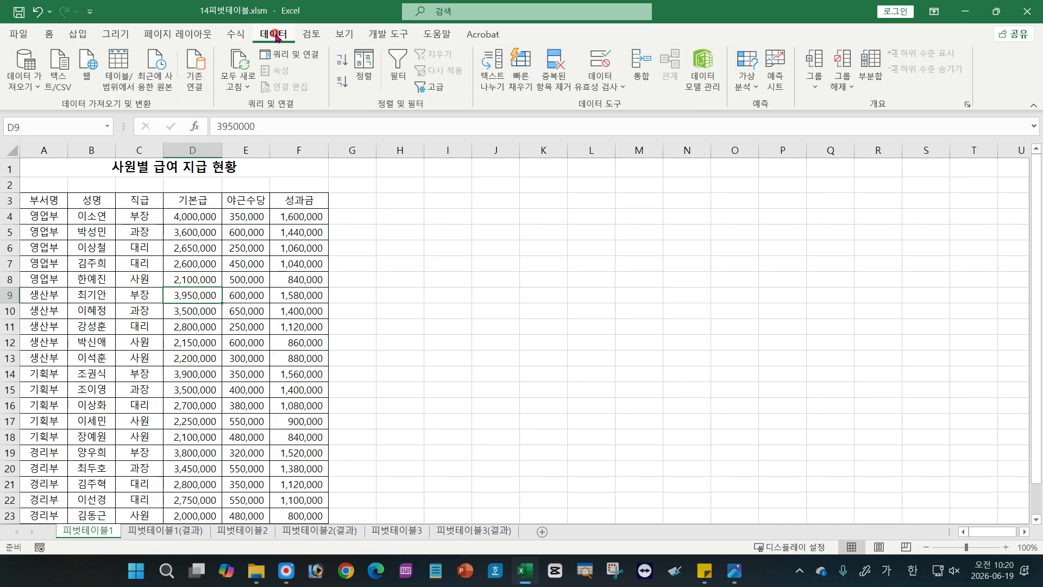
pyautogui.click(412, 82)
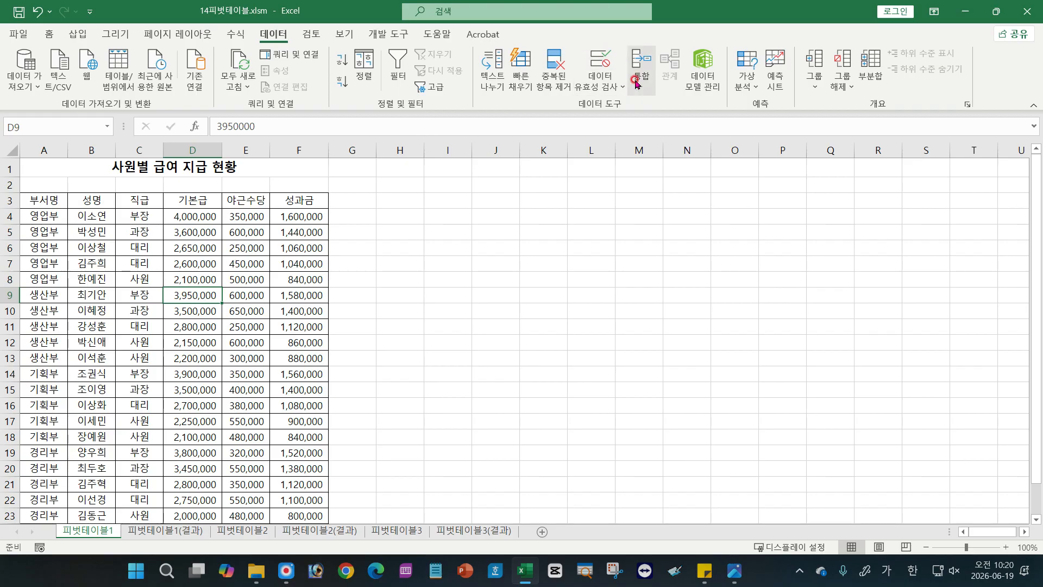
pyautogui.click(746, 81)
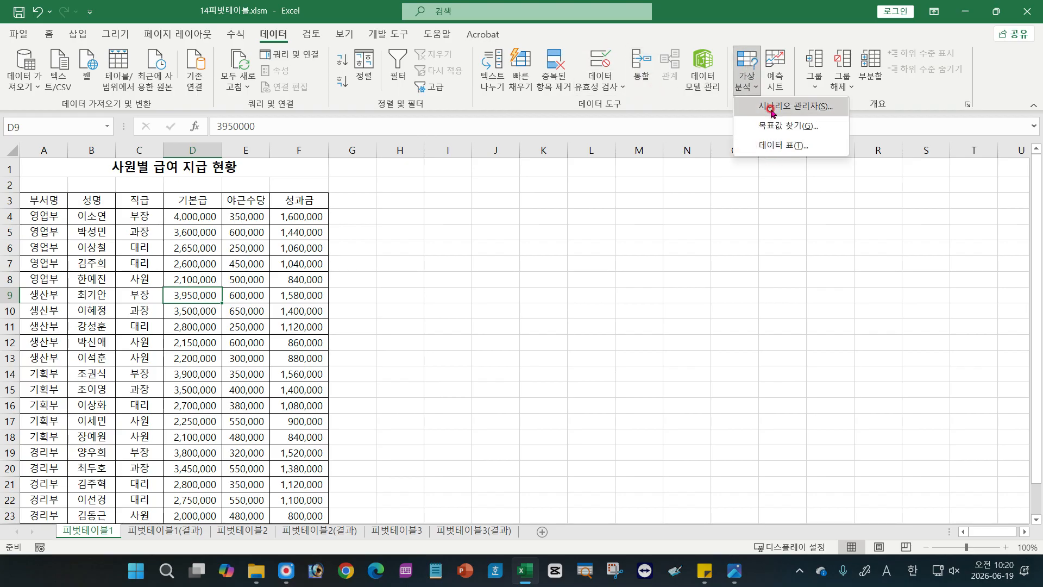
pyautogui.click(280, 39)
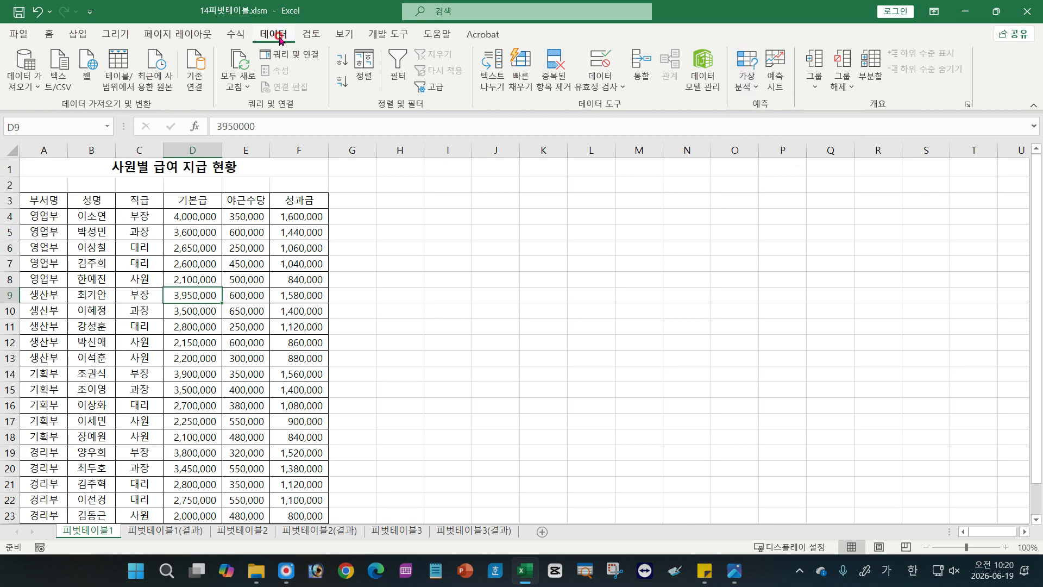
# Step: Start inserting a pivot table from the salary table and check its source range 피벗테이블1!$A$3:$F$23 against the data
pyautogui.click(76, 34)
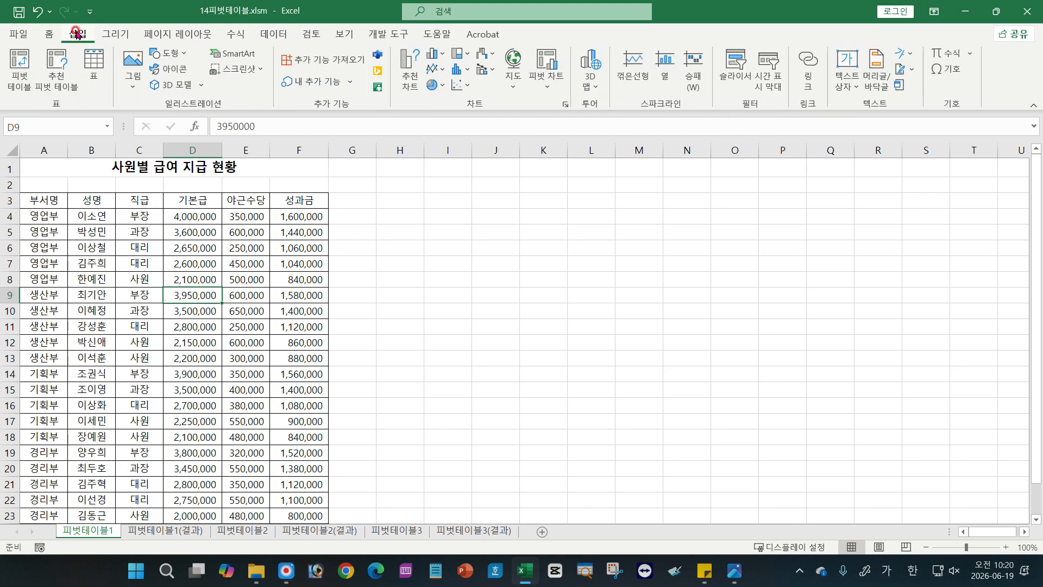
pyautogui.click(15, 85)
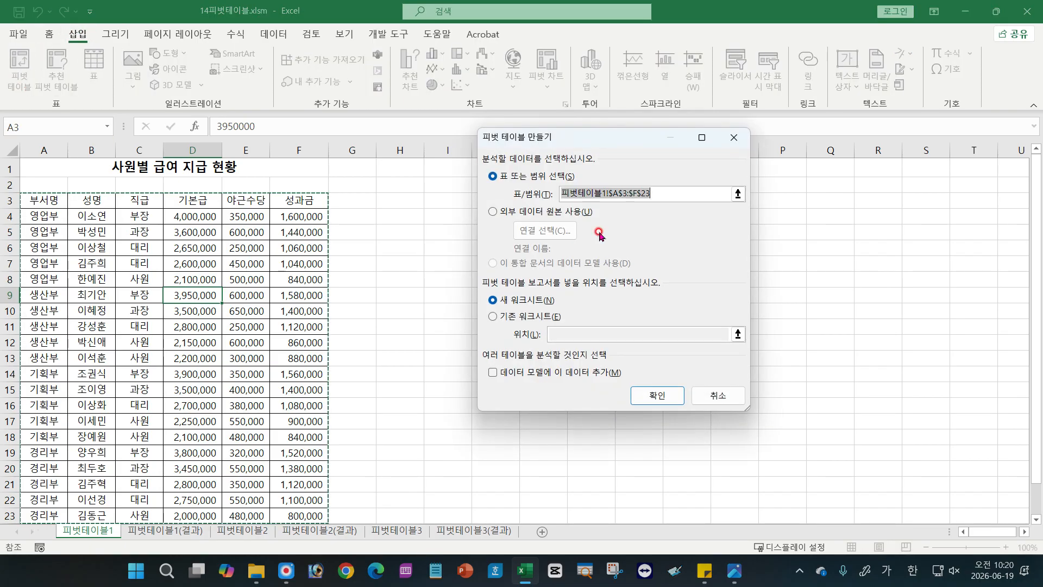
pyautogui.moveTo(547, 139); pyautogui.dragTo(554, 136)
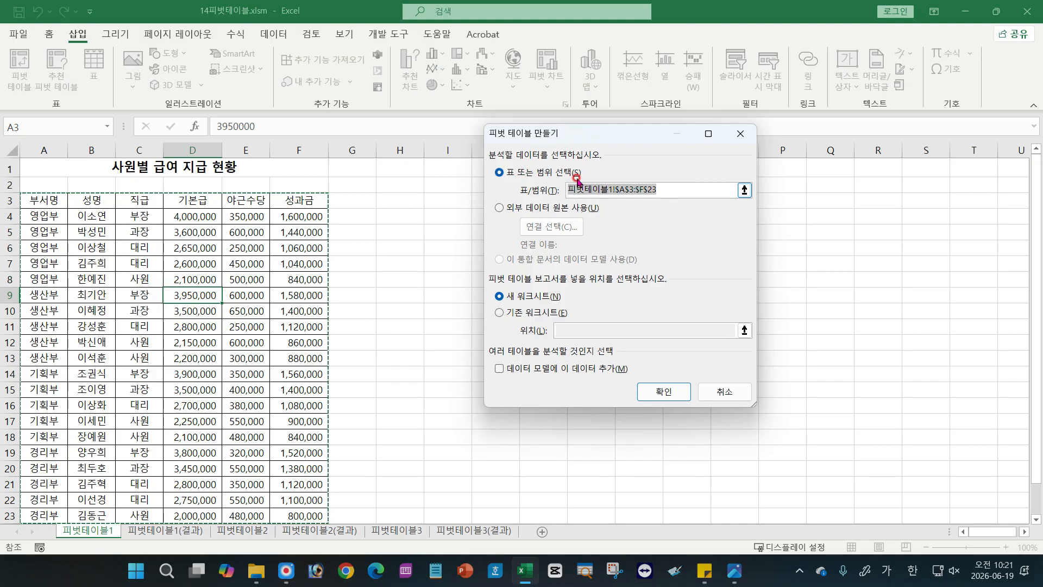
pyautogui.scroll(-3, 175, 273)
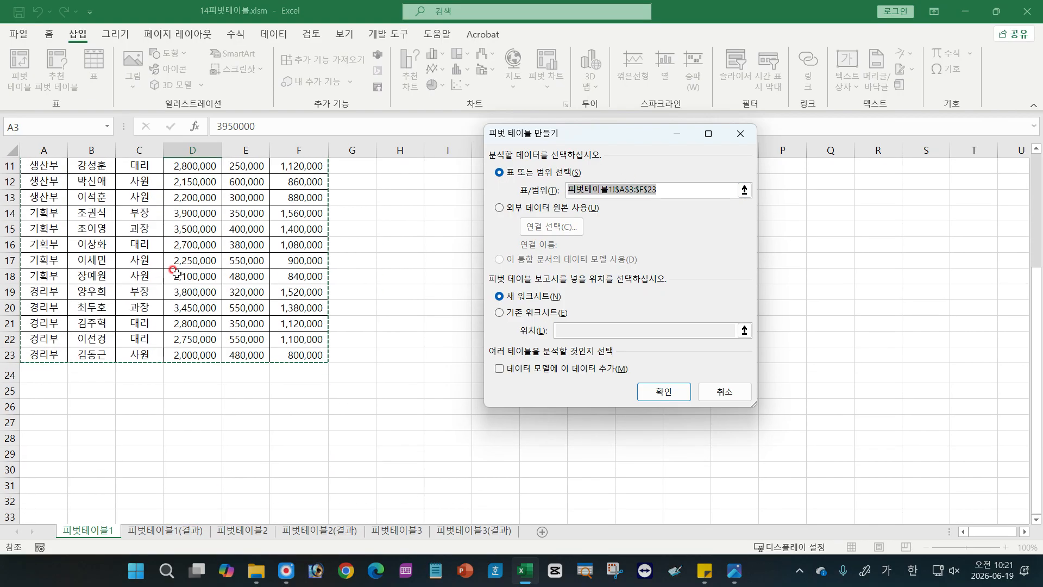
pyautogui.scroll(3, 176, 273)
pyautogui.scroll(-3, 176, 273)
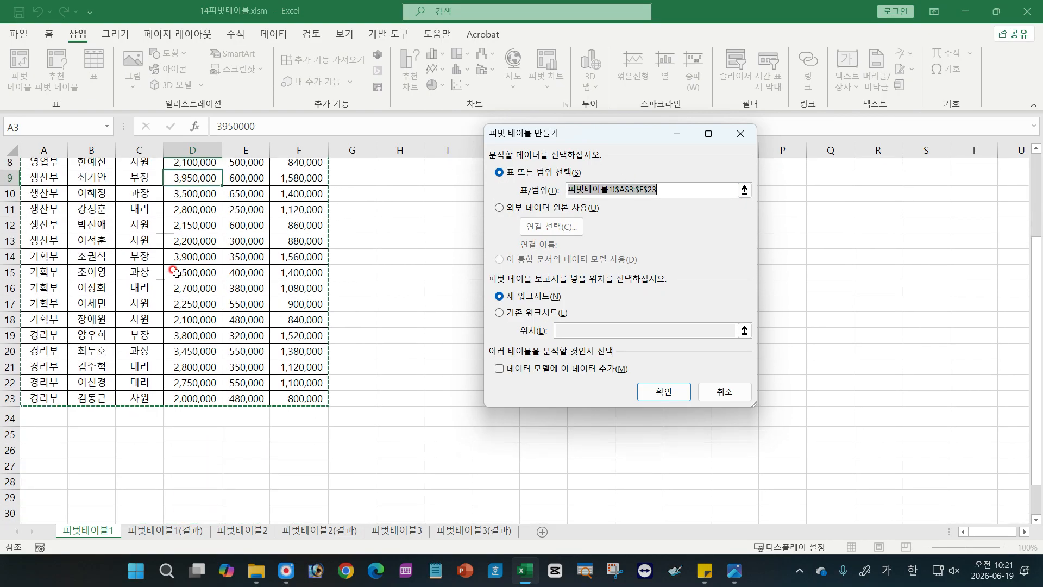
pyautogui.scroll(3, 175, 274)
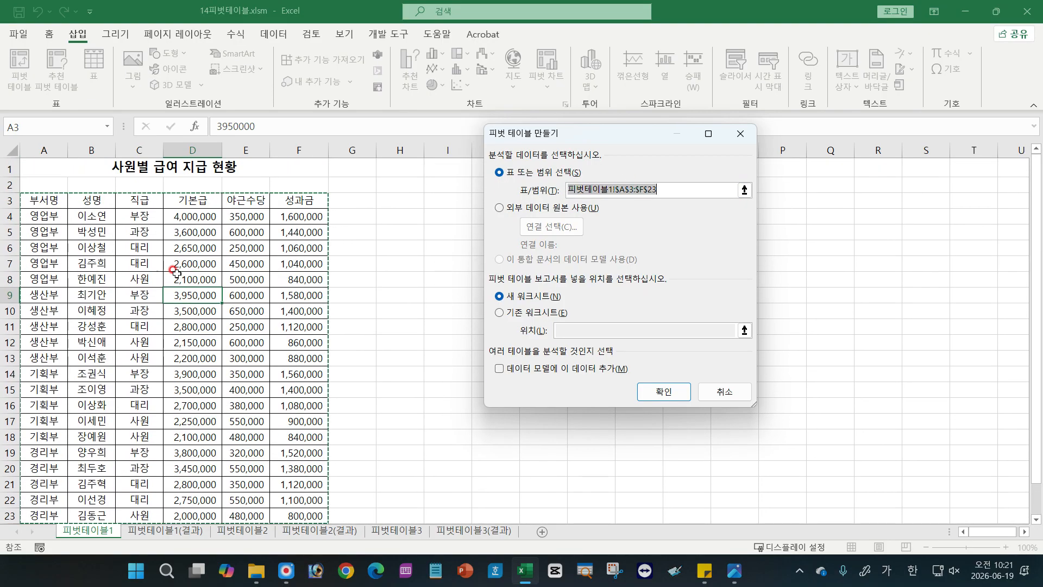
pyautogui.scroll(-3, 176, 273)
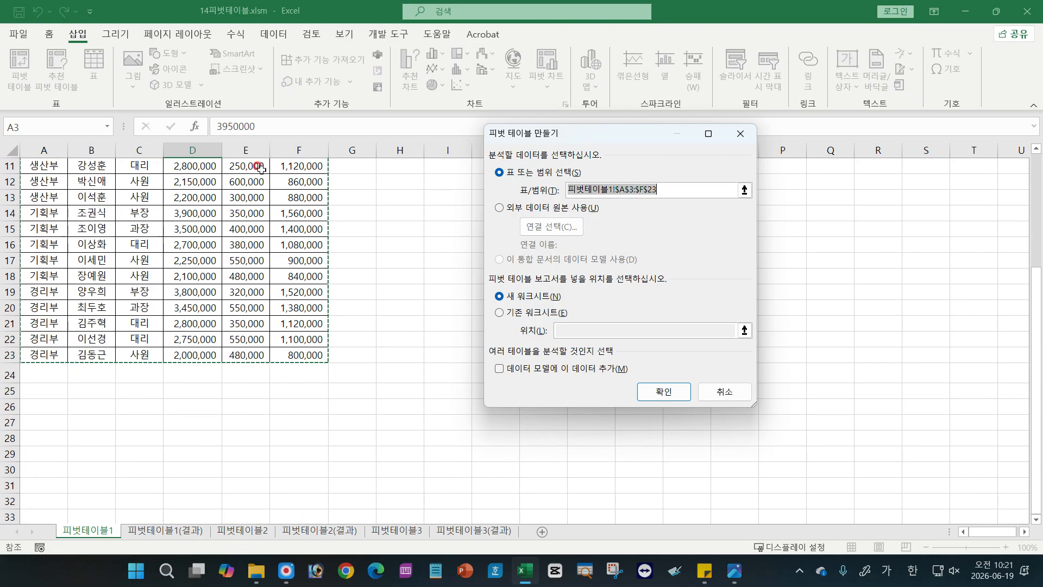
pyautogui.scroll(3, 215, 261)
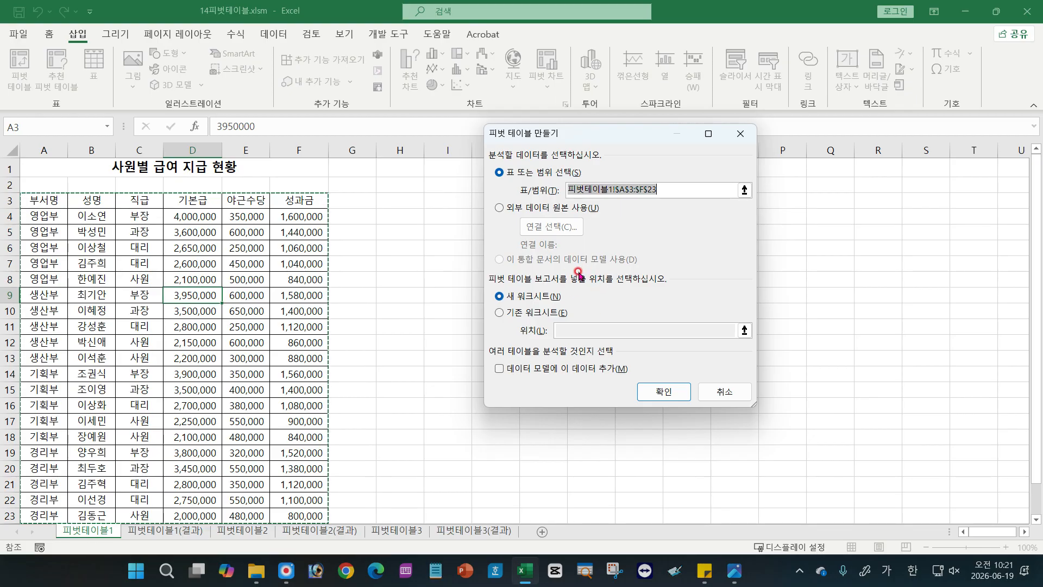
# Step: Set the pivot table report location to cell H3 of the existing 피벗테이블1 worksheet
pyautogui.click(499, 313)
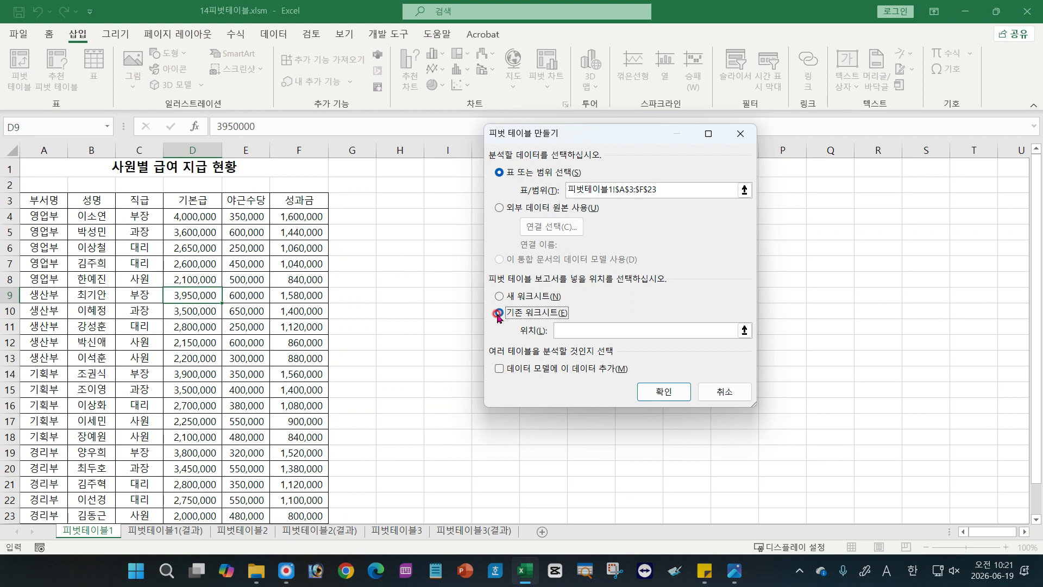
pyautogui.moveTo(541, 133); pyautogui.dragTo(732, 138)
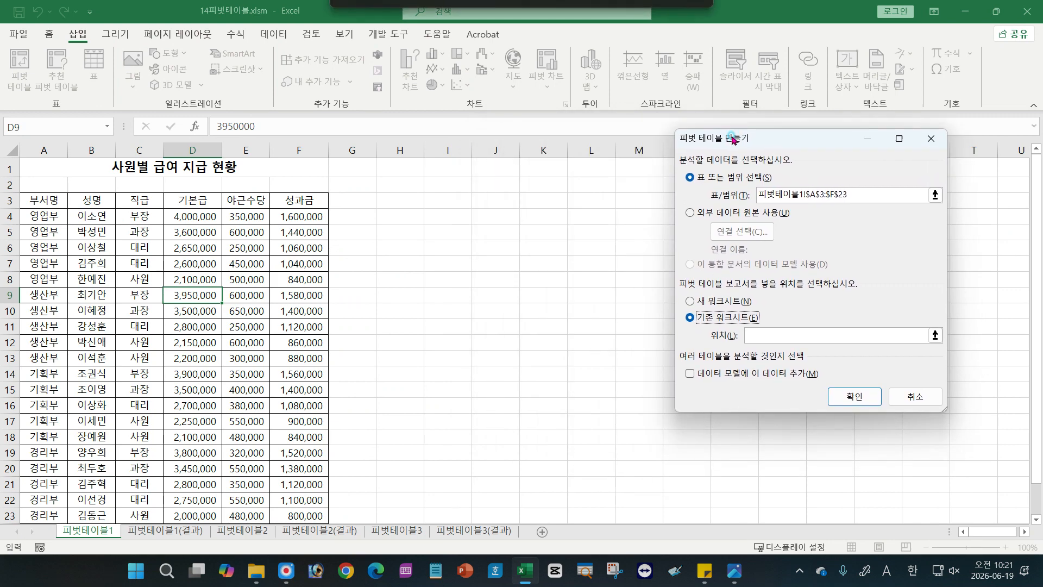
pyautogui.click(402, 205)
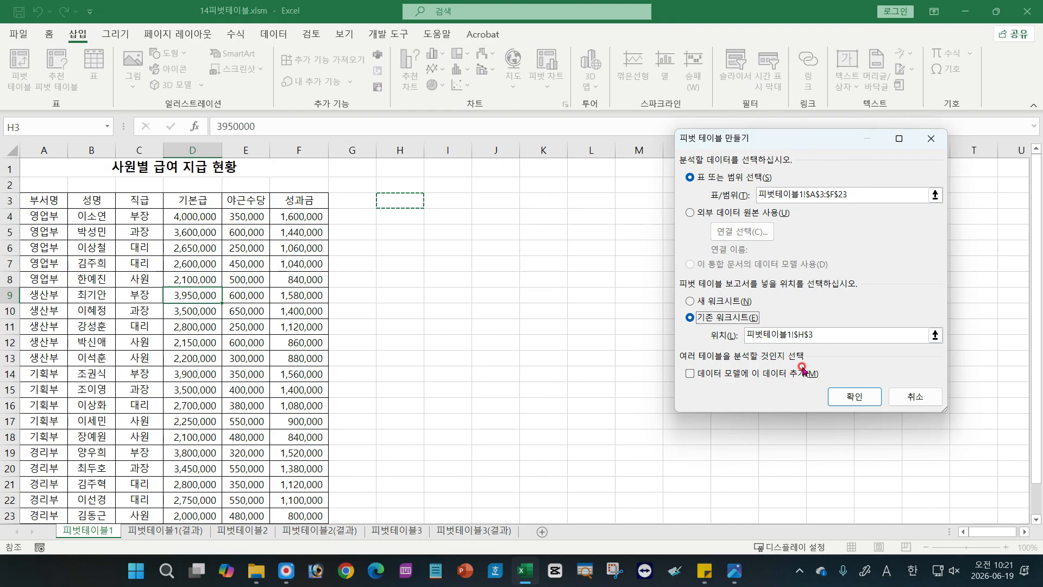
# Step: Create the pivot table at H3 with 부서명 as the row field and 기본급 and 야근수당 as value fields
pyautogui.click(854, 396)
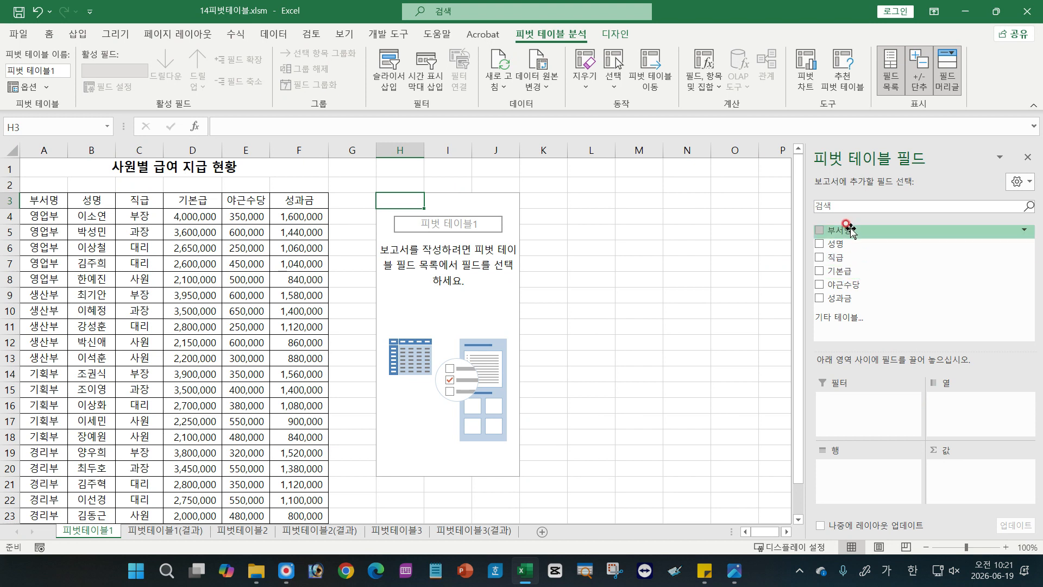
pyautogui.moveTo(850, 233); pyautogui.dragTo(863, 471)
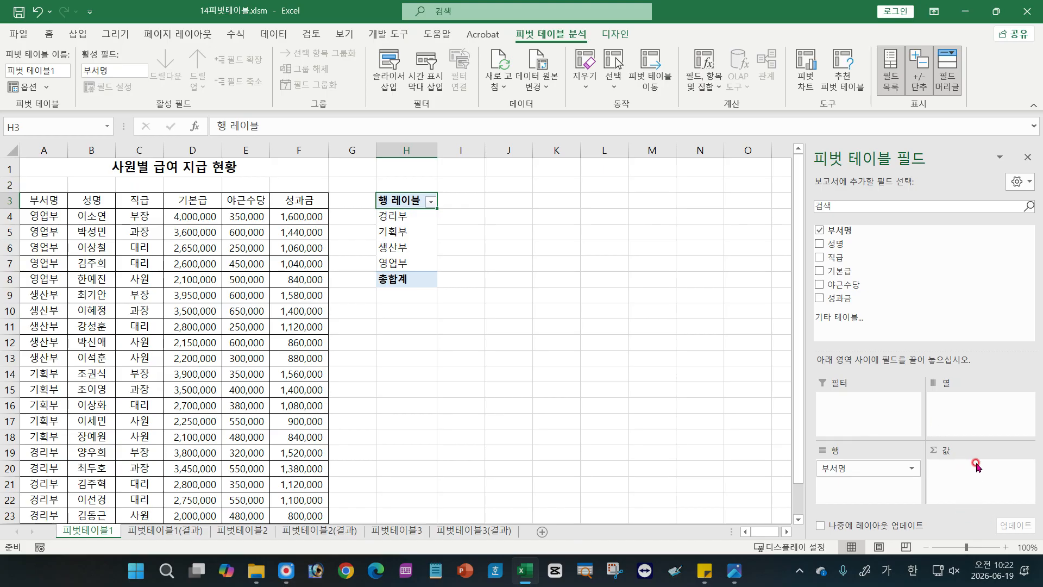
pyautogui.moveTo(848, 271); pyautogui.dragTo(943, 486)
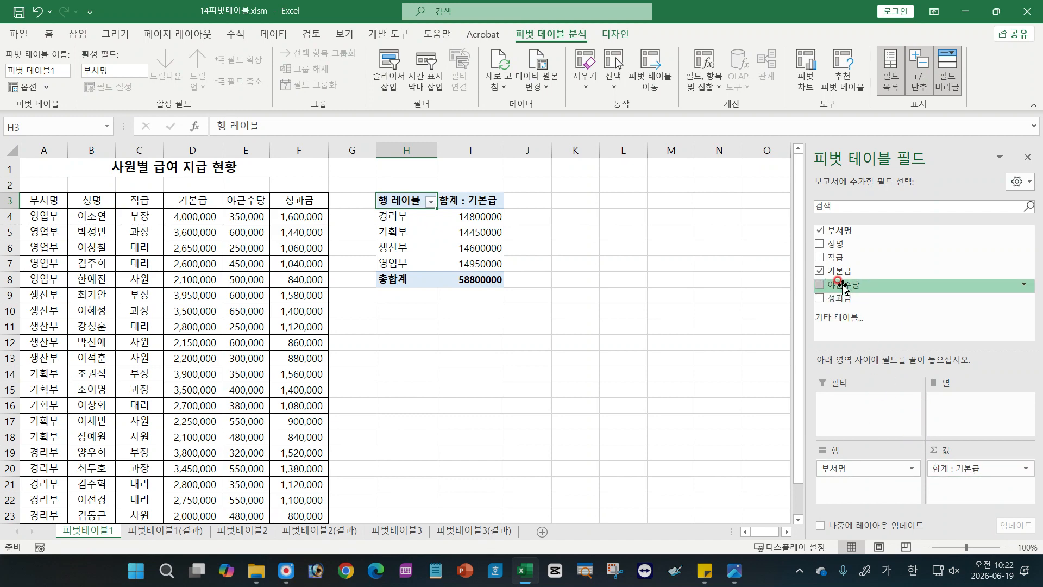
pyautogui.moveTo(839, 284); pyautogui.dragTo(954, 488)
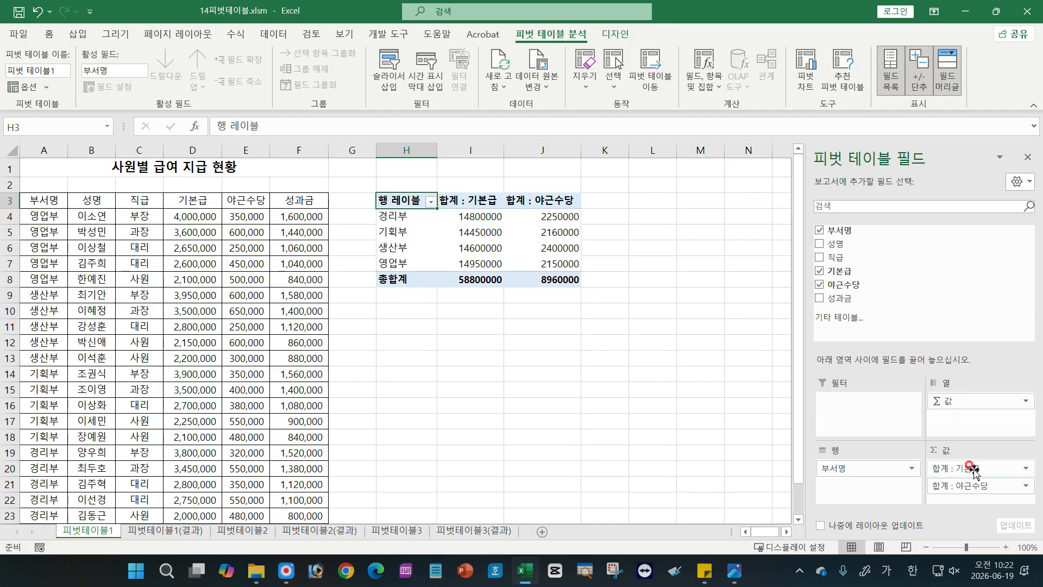
# Step: Remove 야근수당 from the pivot table's value fields and add it back below 기본급
pyautogui.click(956, 486)
pyautogui.moveTo(956, 486); pyautogui.dragTo(727, 476)
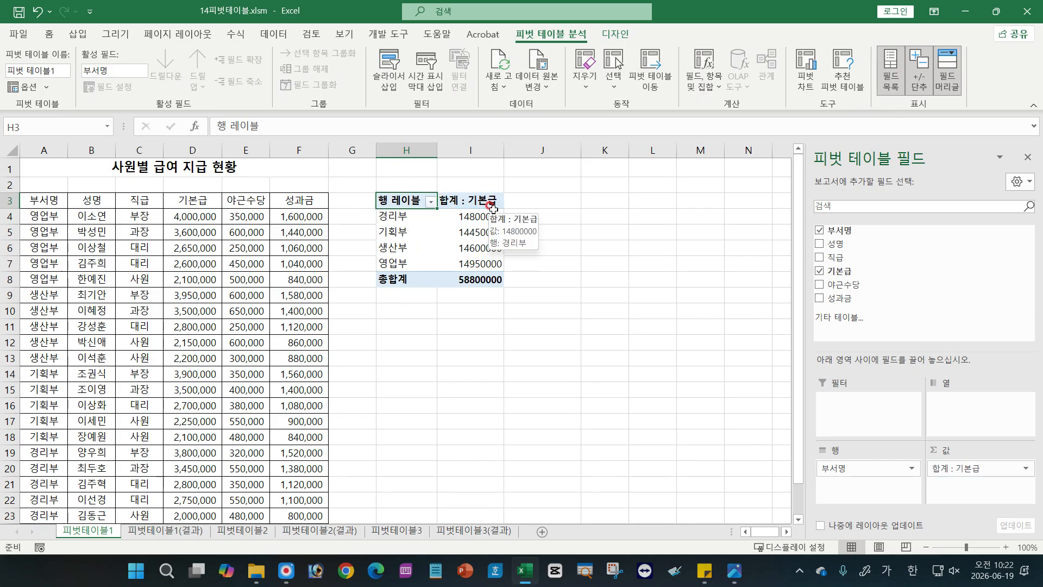
pyautogui.moveTo(845, 283); pyautogui.dragTo(931, 478)
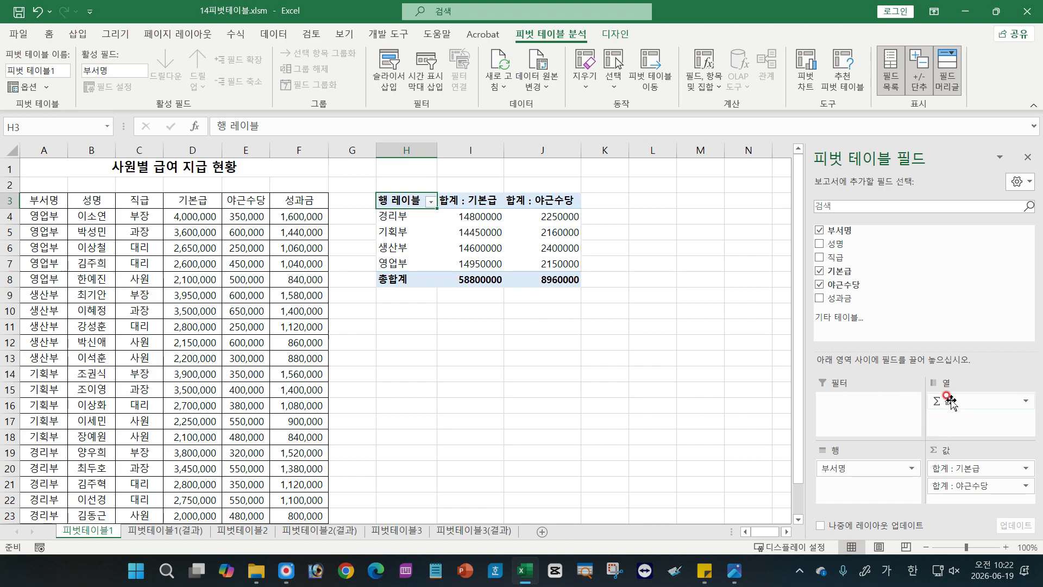
# Step: Move the Σ 값 item from the columns area to the rows area and return it to the columns area
pyautogui.moveTo(951, 402); pyautogui.dragTo(474, 253)
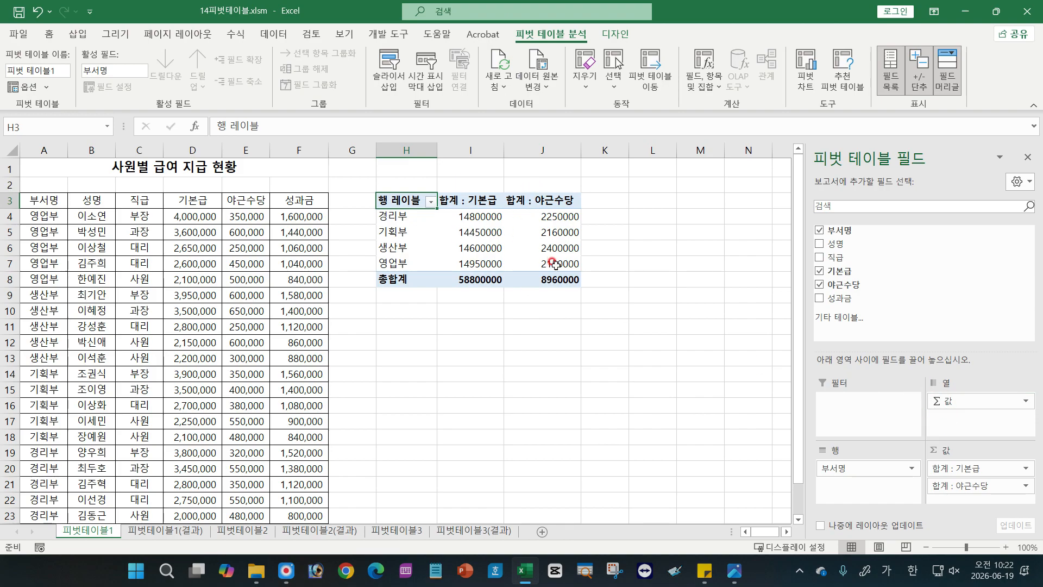
pyautogui.moveTo(554, 265); pyautogui.dragTo(845, 498)
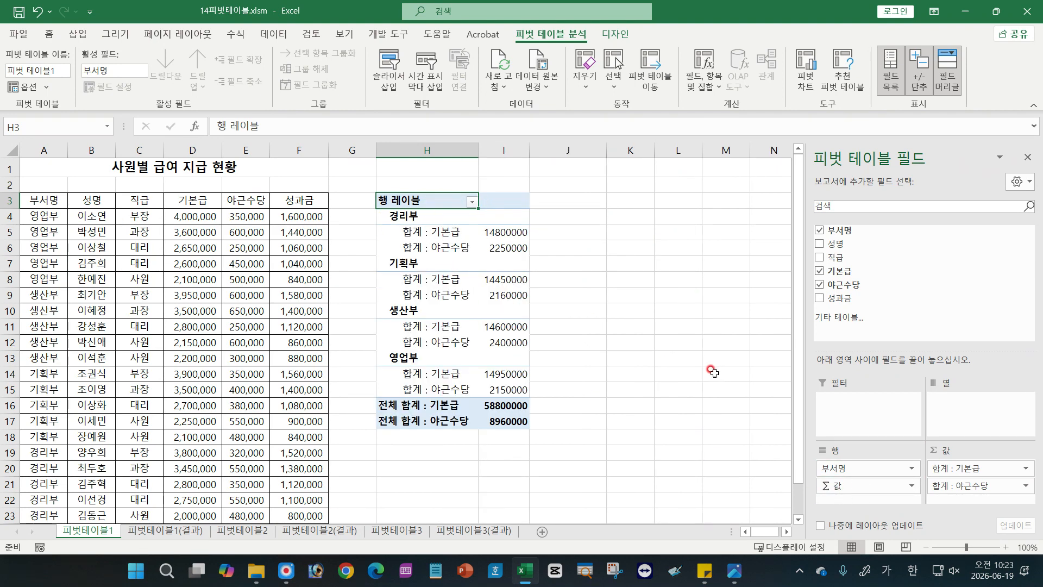
pyautogui.moveTo(847, 485); pyautogui.dragTo(948, 414)
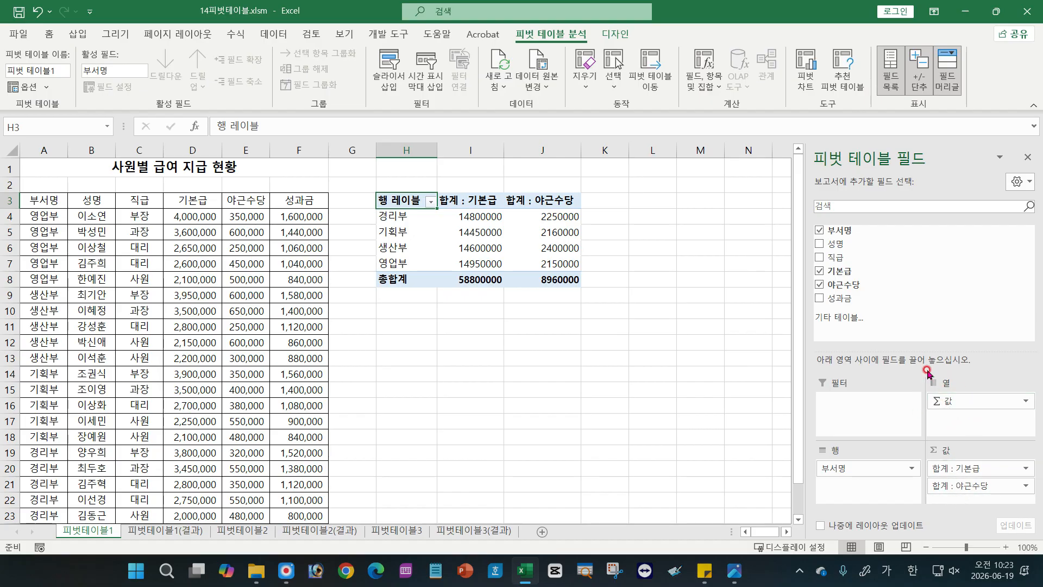
# Step: Add 성과금 as the third value field, try 야근수당 ahead of 기본급, and restore the order 기본급, 야근수당, 성과금
pyautogui.moveTo(852, 298); pyautogui.dragTo(942, 489)
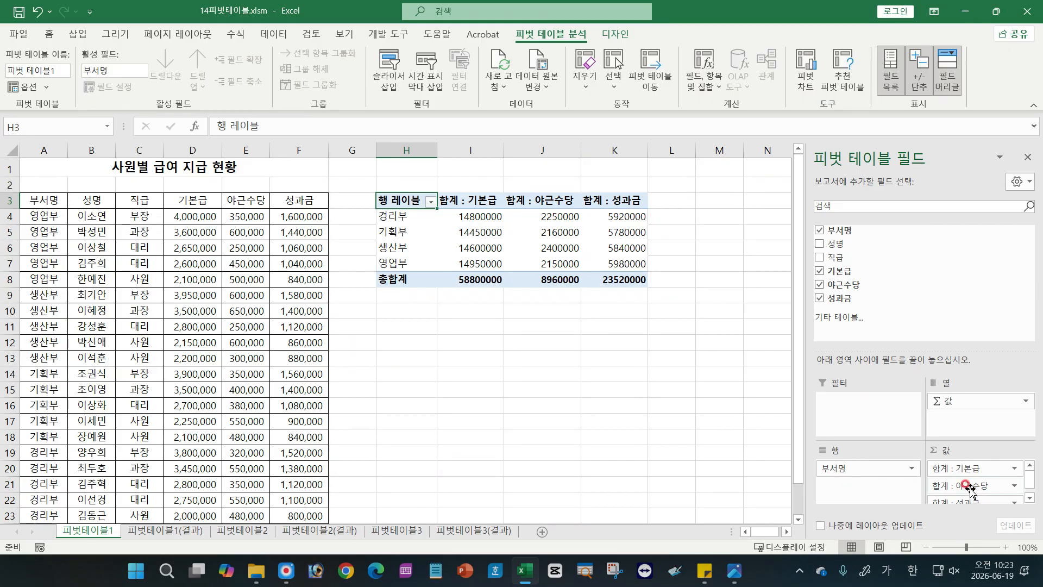
pyautogui.moveTo(963, 468)
pyautogui.mouseDown()
pyautogui.moveTo(976, 503)
pyautogui.moveTo(961, 488)
pyautogui.mouseUp()
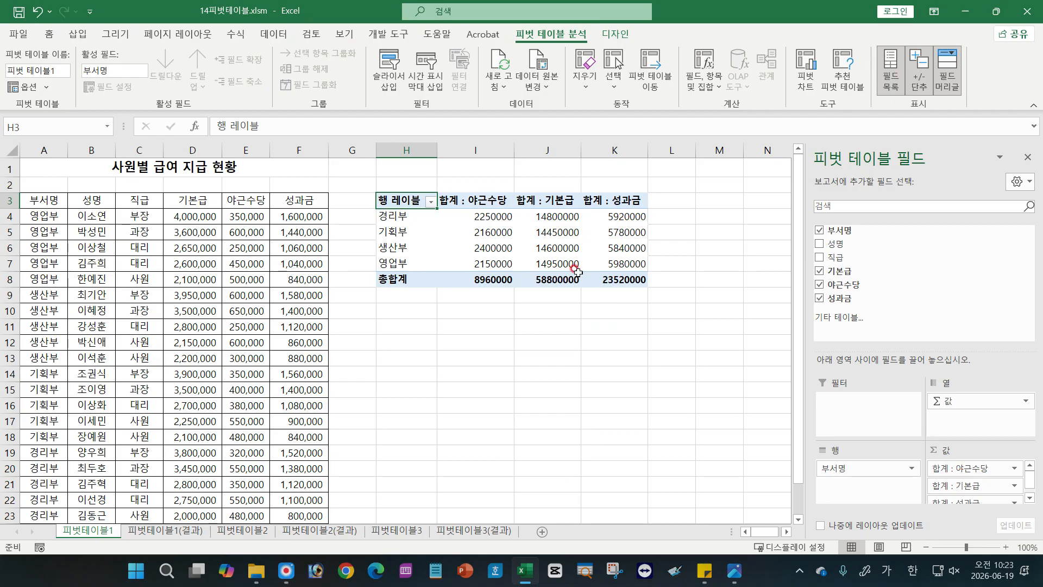
pyautogui.moveTo(968, 485); pyautogui.dragTo(966, 463)
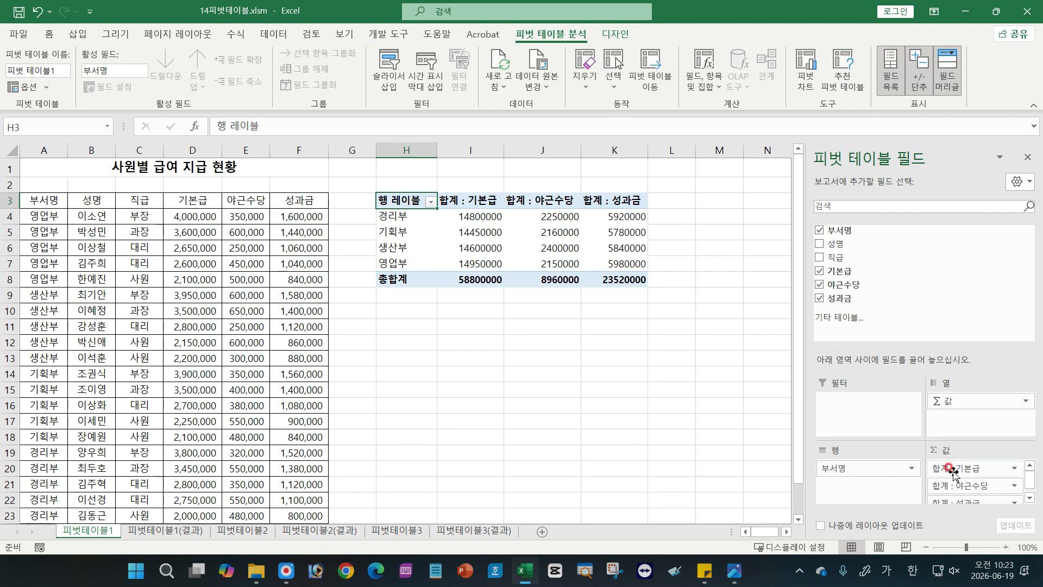
pyautogui.moveTo(956, 473); pyautogui.dragTo(514, 238)
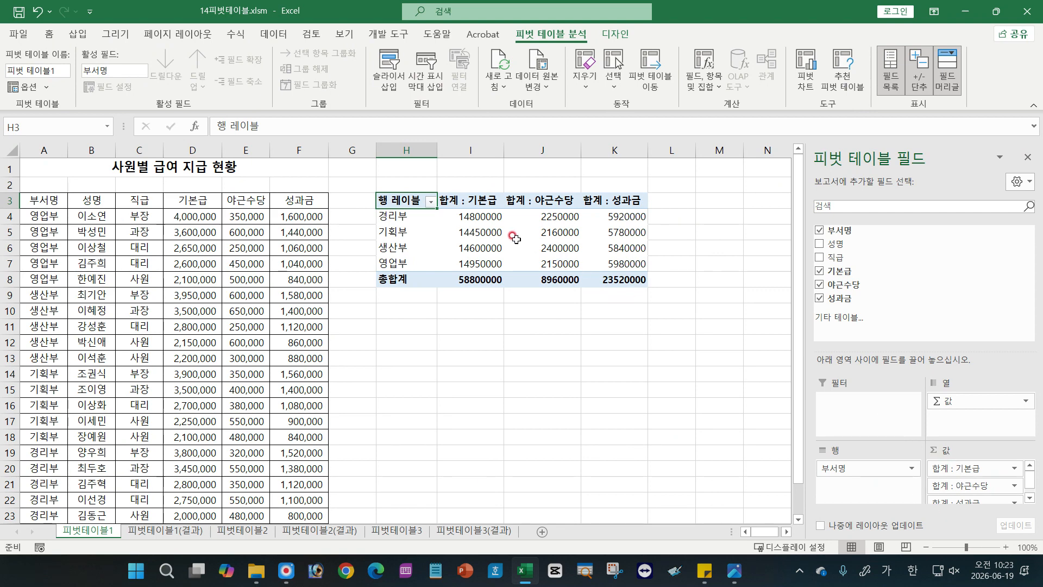
pyautogui.moveTo(475, 211); pyautogui.dragTo(635, 286)
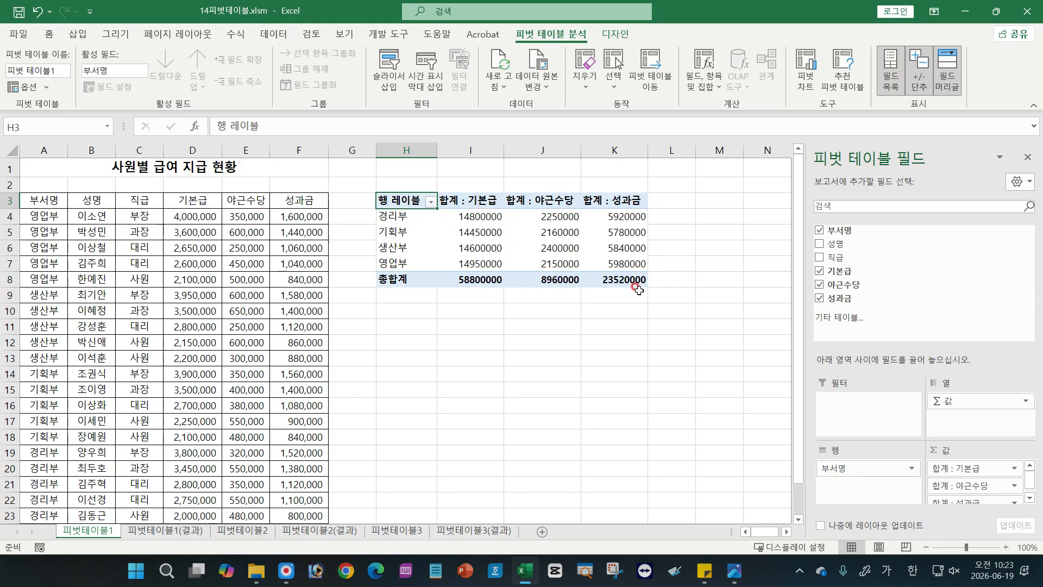
# Step: Summarize the 기본급 value field by 평균 and format it as 숫자 with the 1000 단위 구분 기호
pyautogui.click(951, 471)
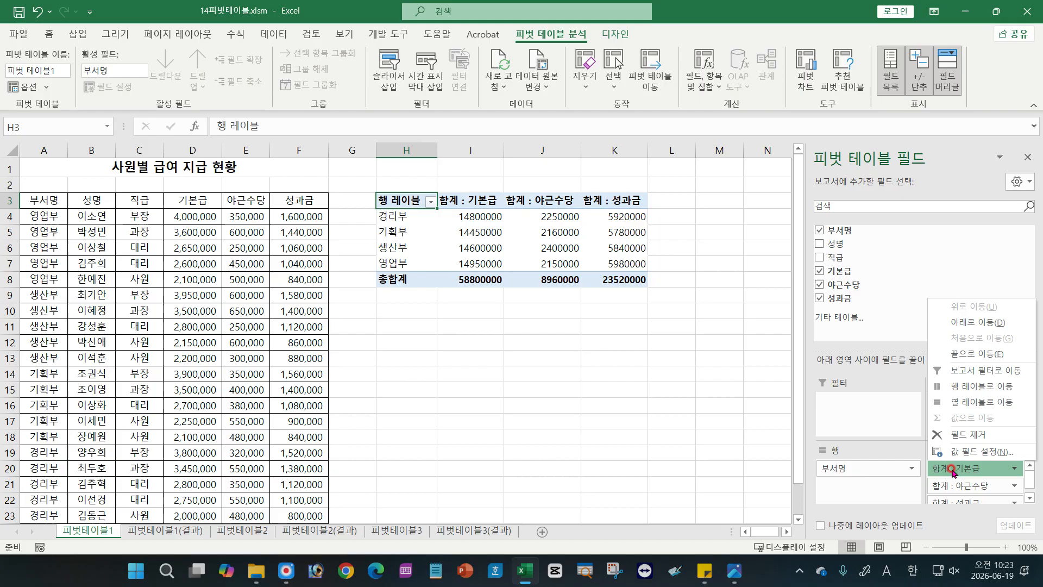
pyautogui.click(989, 449)
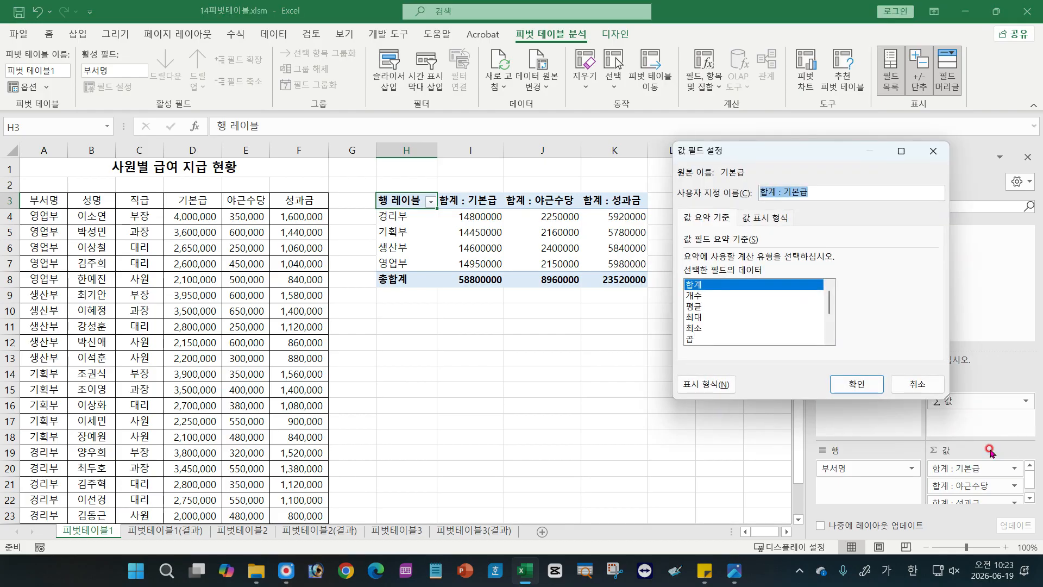
pyautogui.click(695, 307)
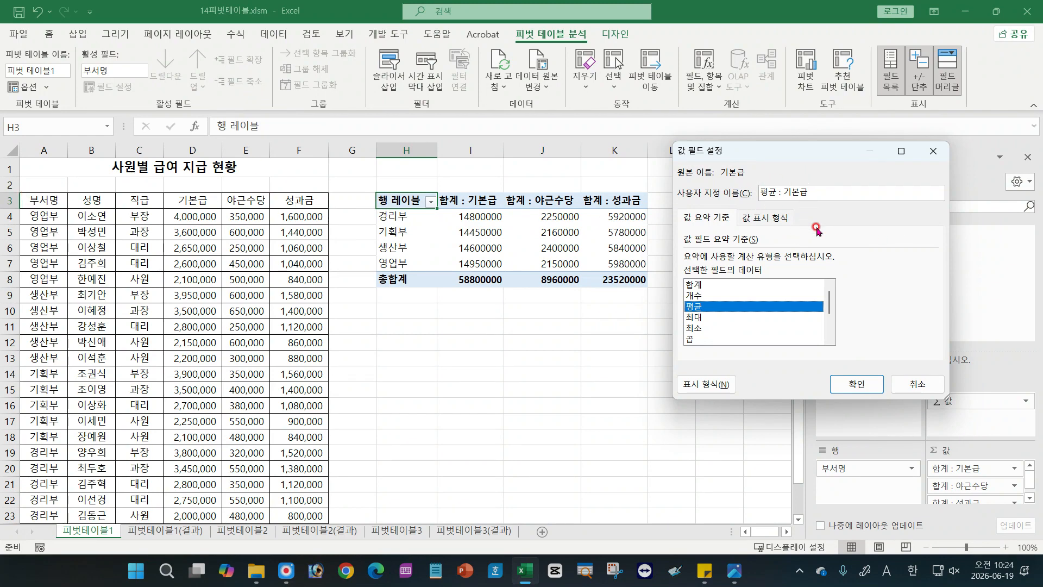
pyautogui.click(706, 386)
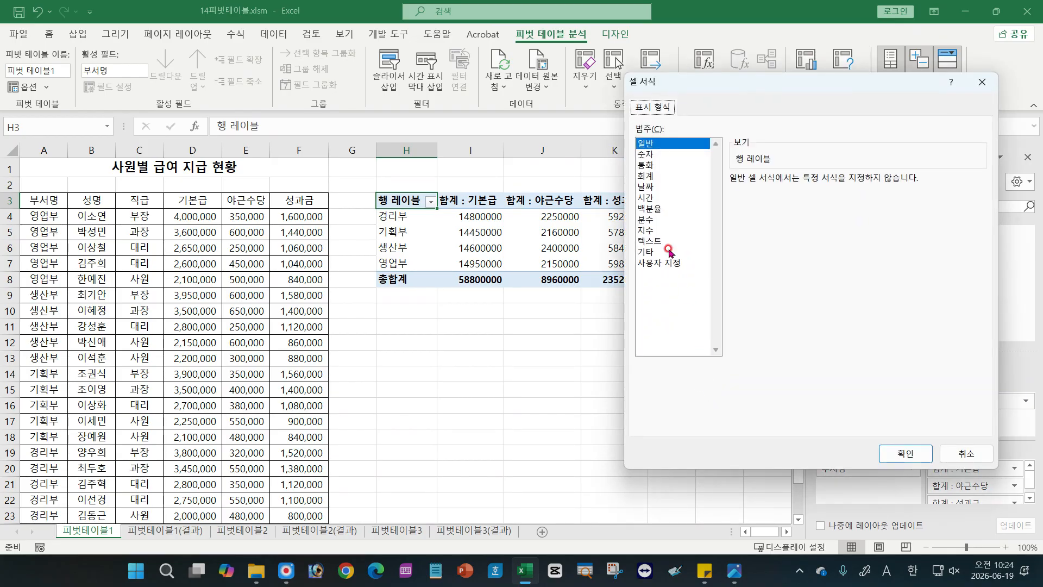
pyautogui.click(648, 155)
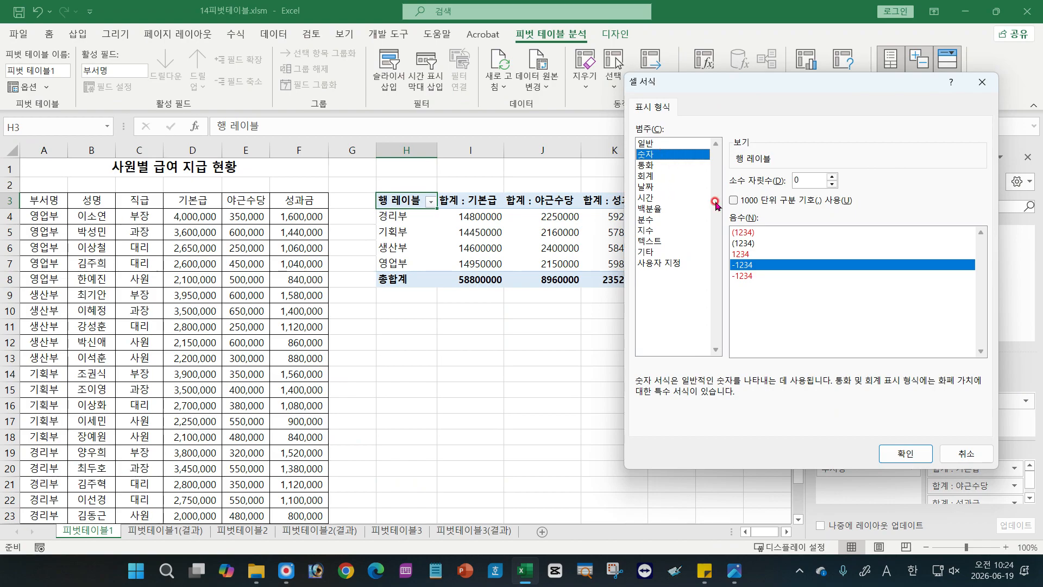
pyautogui.click(733, 200)
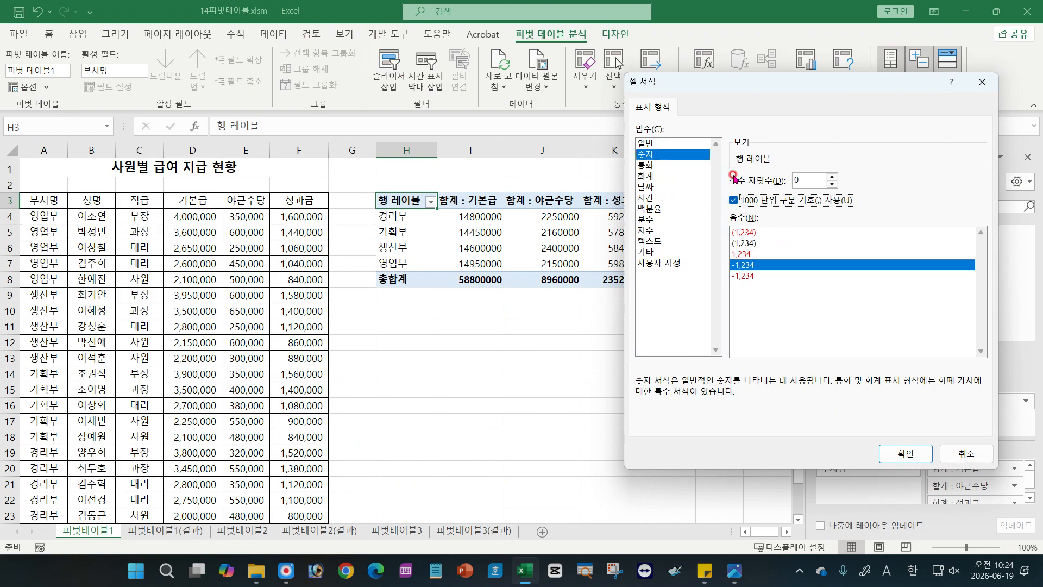
pyautogui.click(905, 454)
pyautogui.click(858, 384)
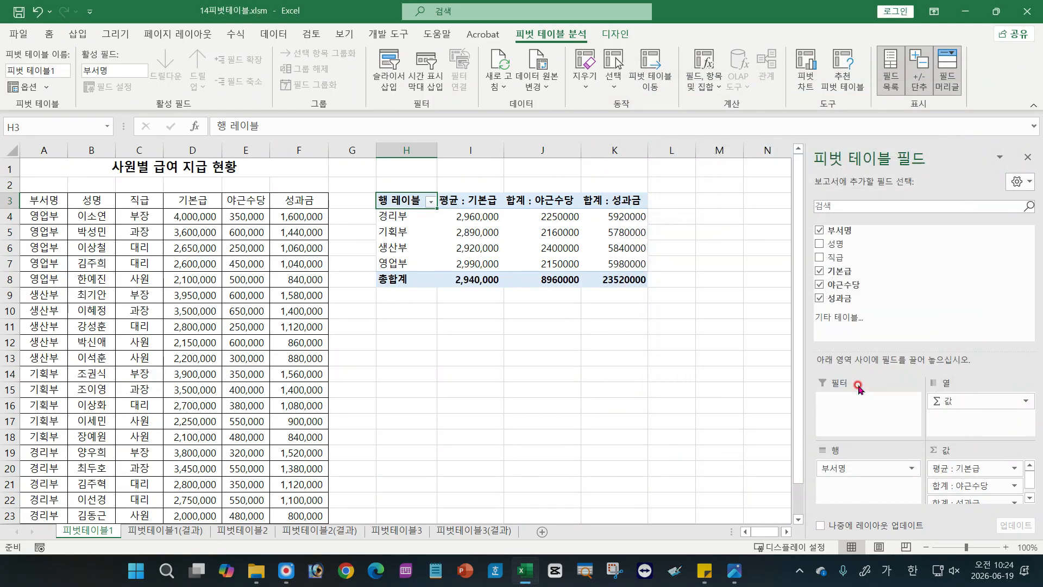
# Step: Summarize the 야근수당 value field by 평균 and format it as 숫자 with the 1000 단위 구분 기호
pyautogui.click(956, 485)
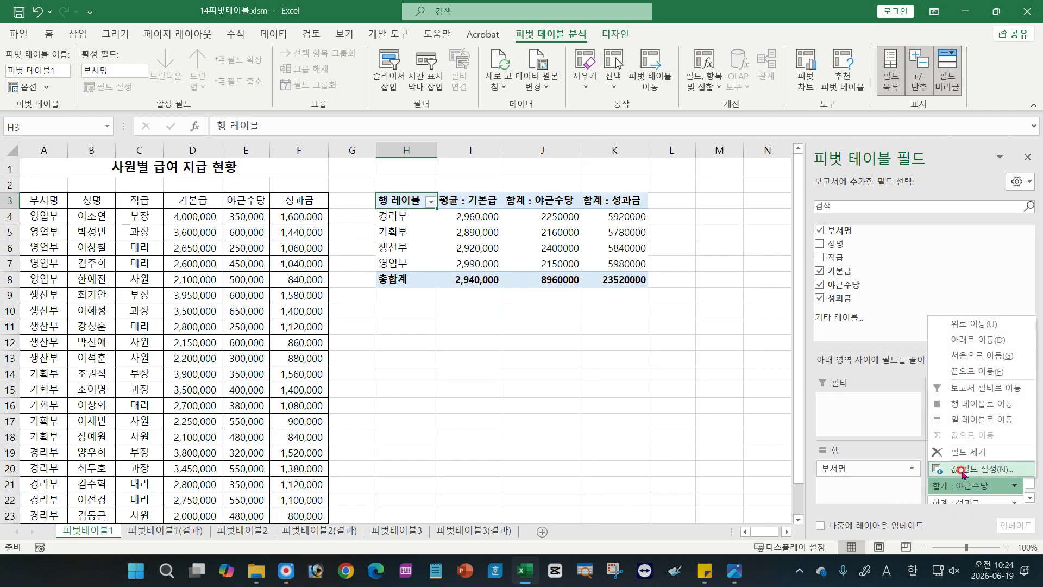
pyautogui.click(960, 473)
pyautogui.click(757, 358)
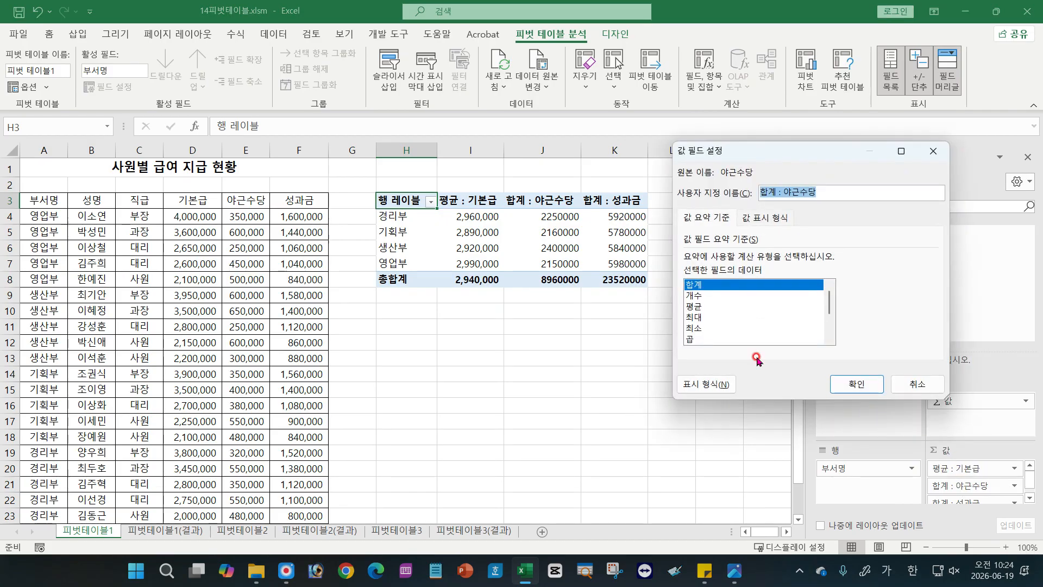
pyautogui.click(720, 384)
pyautogui.click(664, 157)
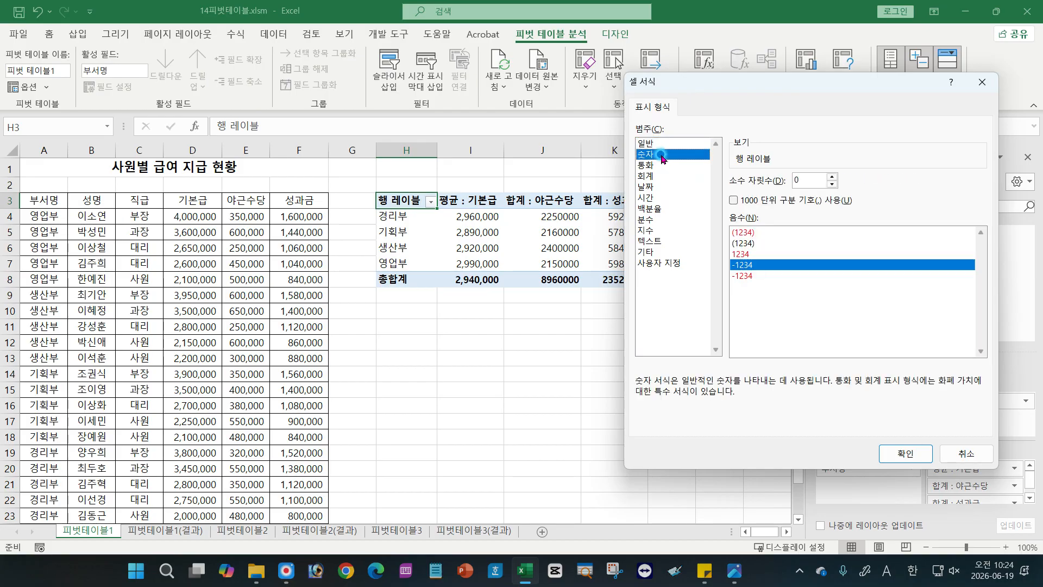
pyautogui.click(733, 200)
pyautogui.click(899, 454)
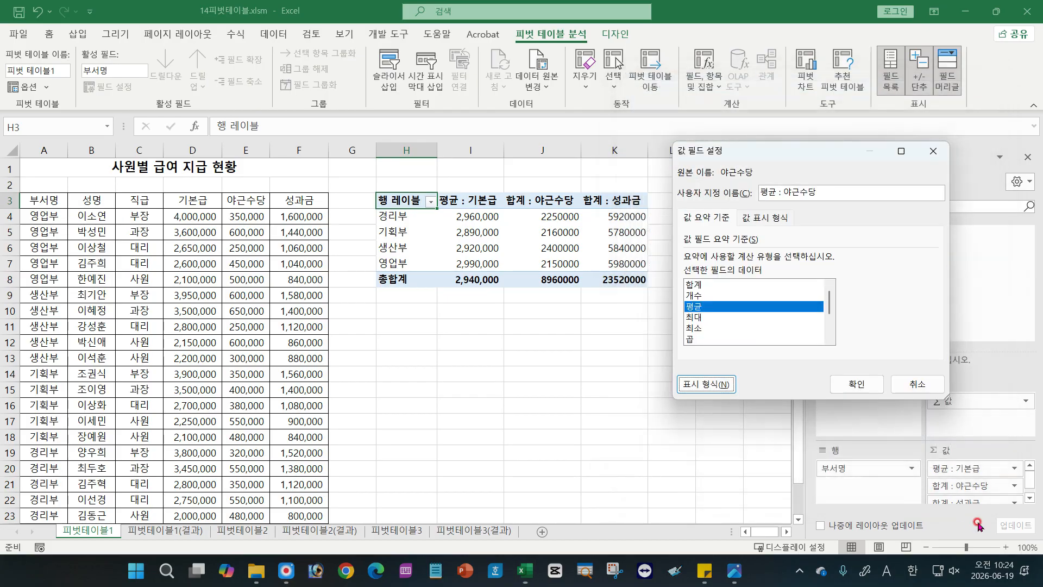
pyautogui.click(857, 383)
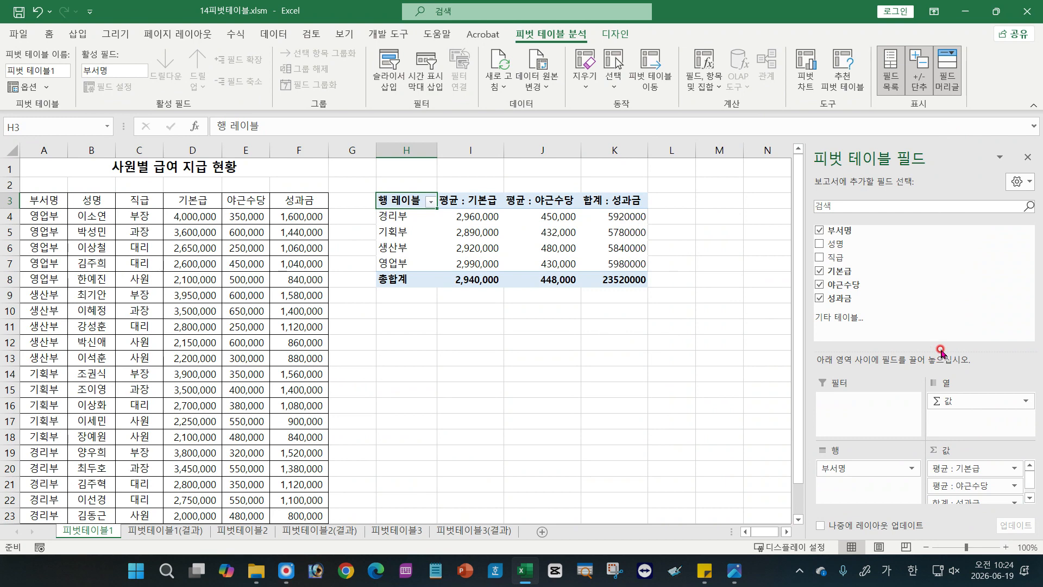
# Step: Summarize the 성과금 value field by 평균 and format it as 숫자 with the 1000 단위 구분 기호
pyautogui.moveTo(940, 347); pyautogui.dragTo(940, 324)
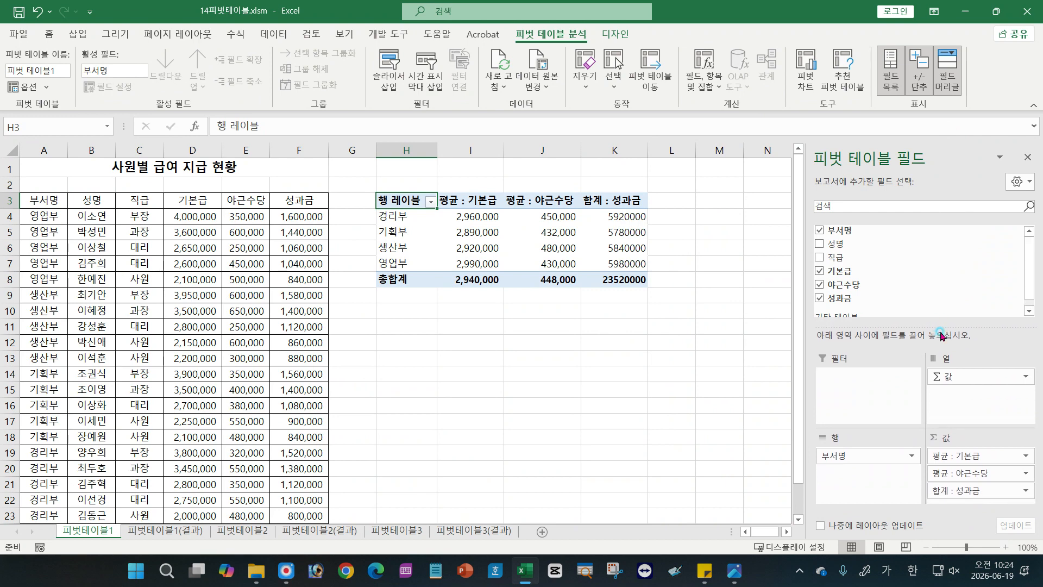
pyautogui.click(956, 492)
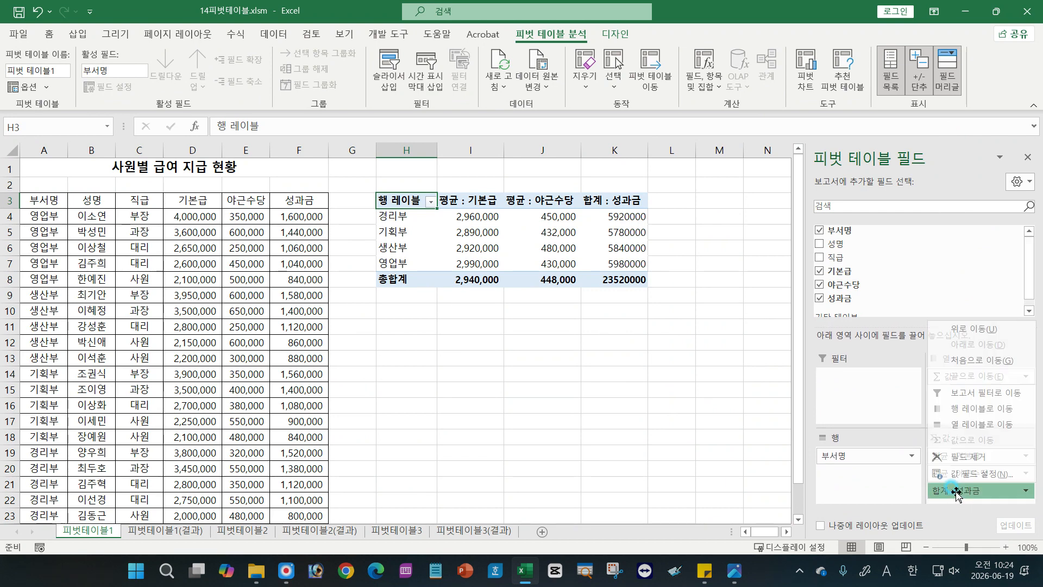
pyautogui.click(962, 476)
pyautogui.click(707, 306)
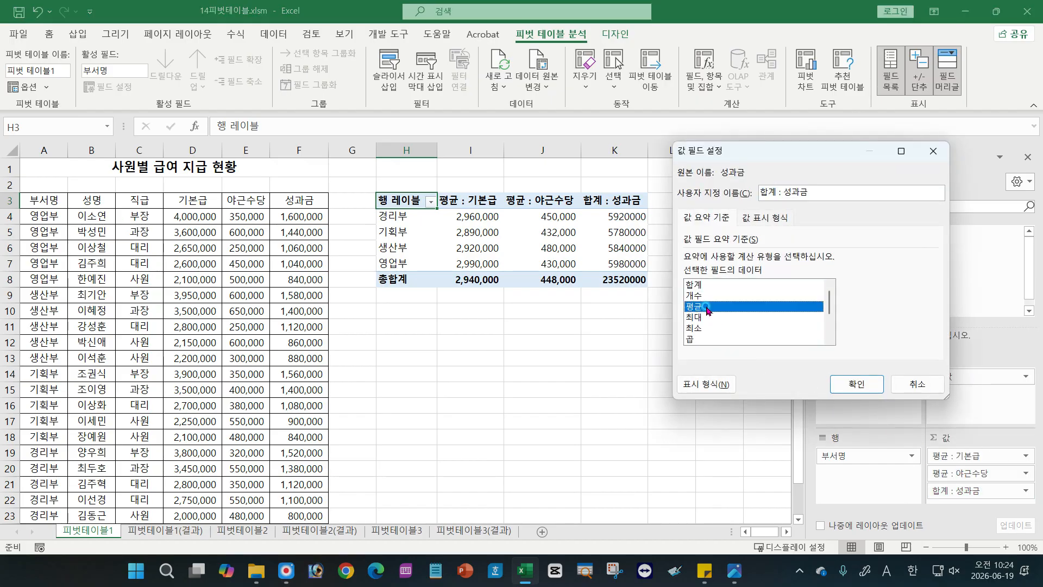
pyautogui.click(706, 384)
pyautogui.click(646, 153)
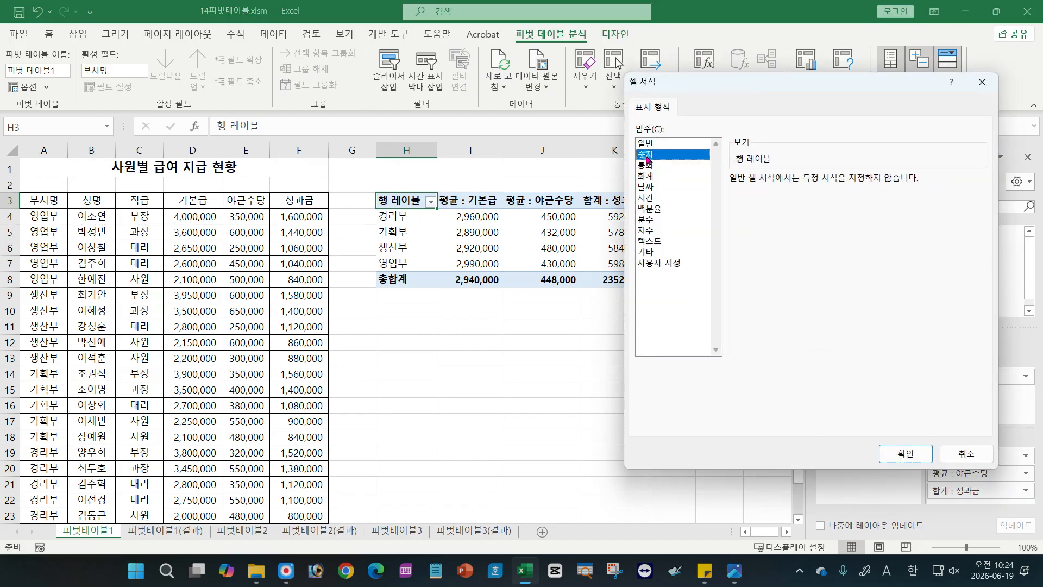
pyautogui.click(733, 200)
pyautogui.click(905, 453)
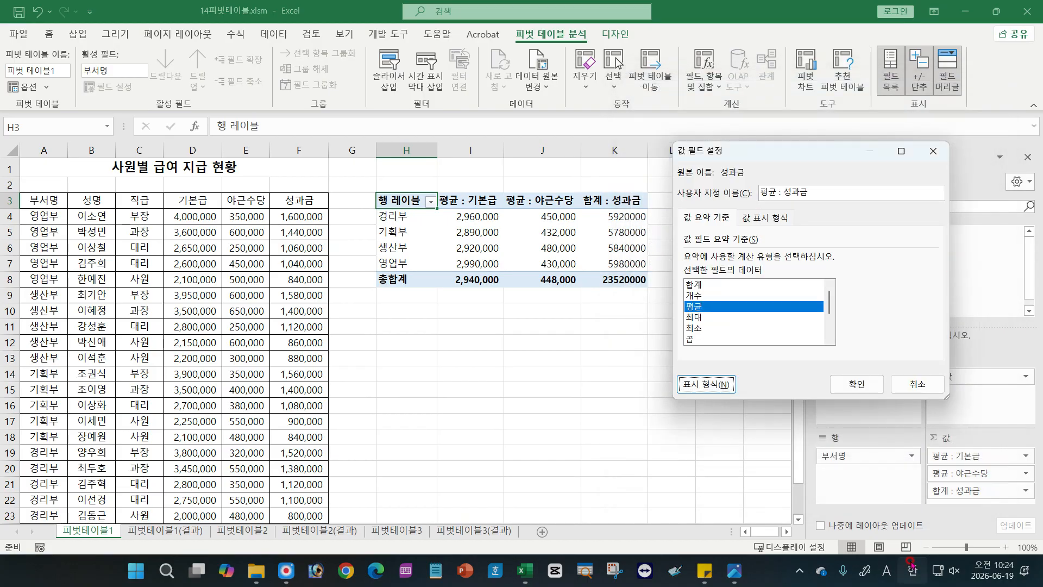
pyautogui.click(858, 382)
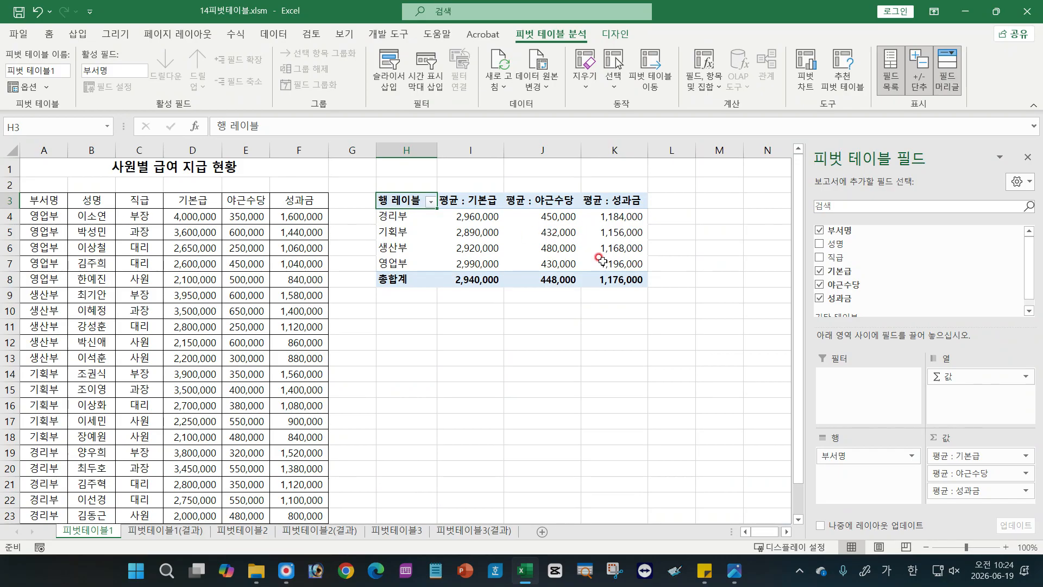
# Step: Check the remaining instructions in the exercise image 01-159.jpg, return to Excel and select cell I5 inside the pivot table
pyautogui.moveTo(602, 262)
pyautogui.hotkey('alt', 'Tab')
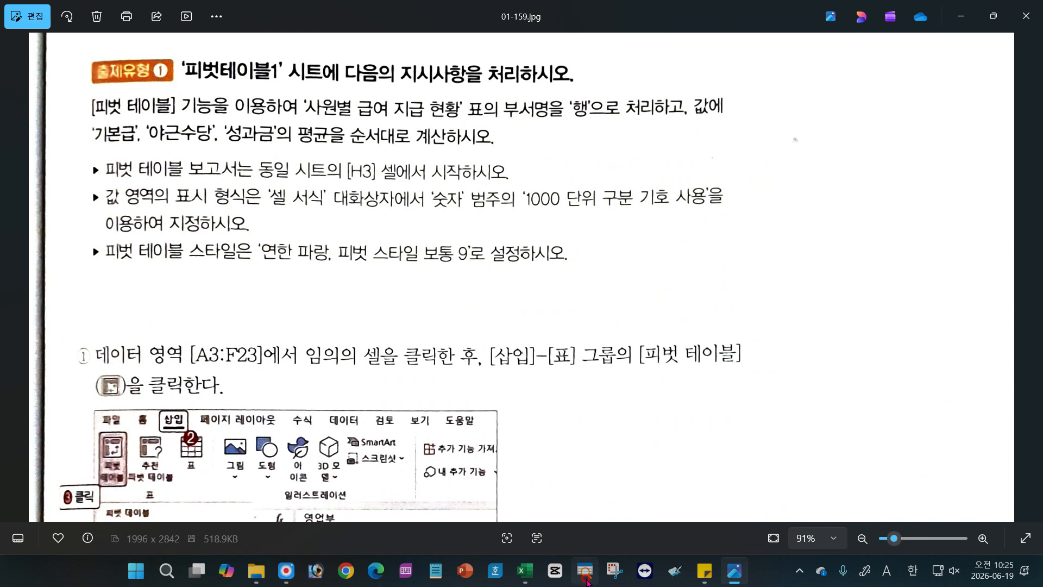
pyautogui.click(524, 571)
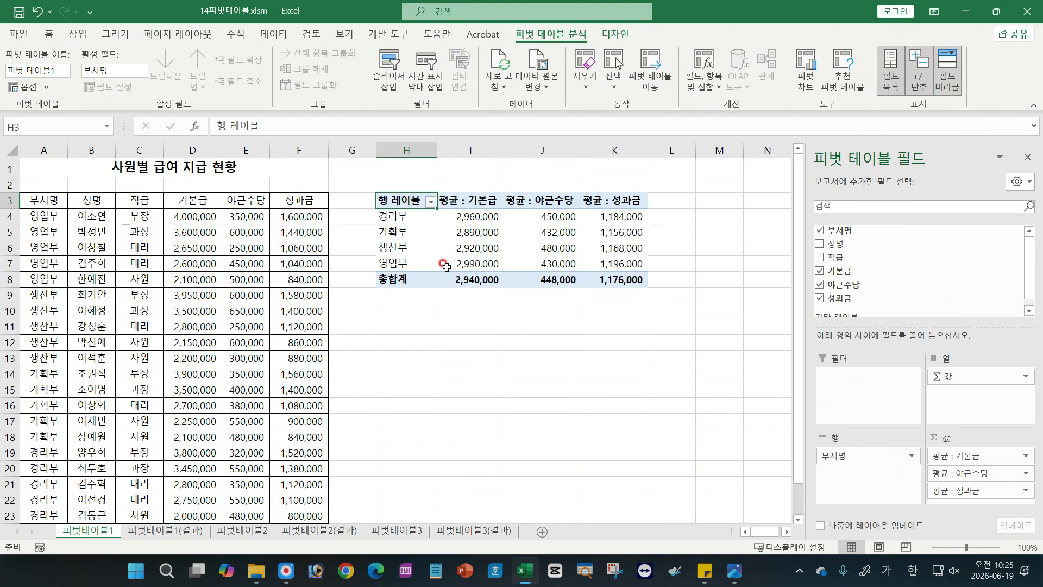
pyautogui.click(490, 238)
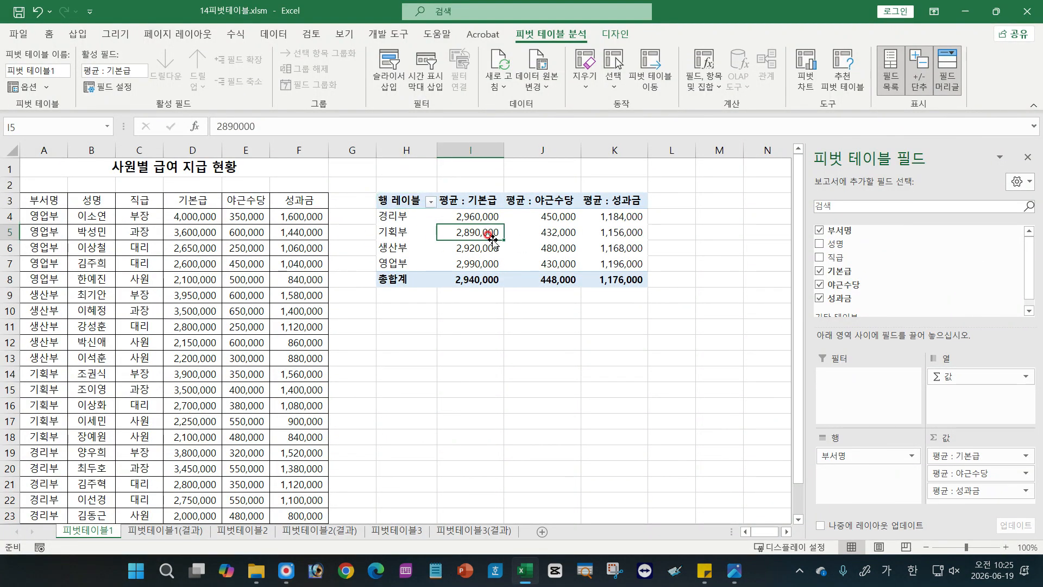
# Step: Apply the pivot table style 연한 파랑, 피벗 스타일 보통 9 to the pivot table on sheet 피벗테이블1
pyautogui.click(587, 352)
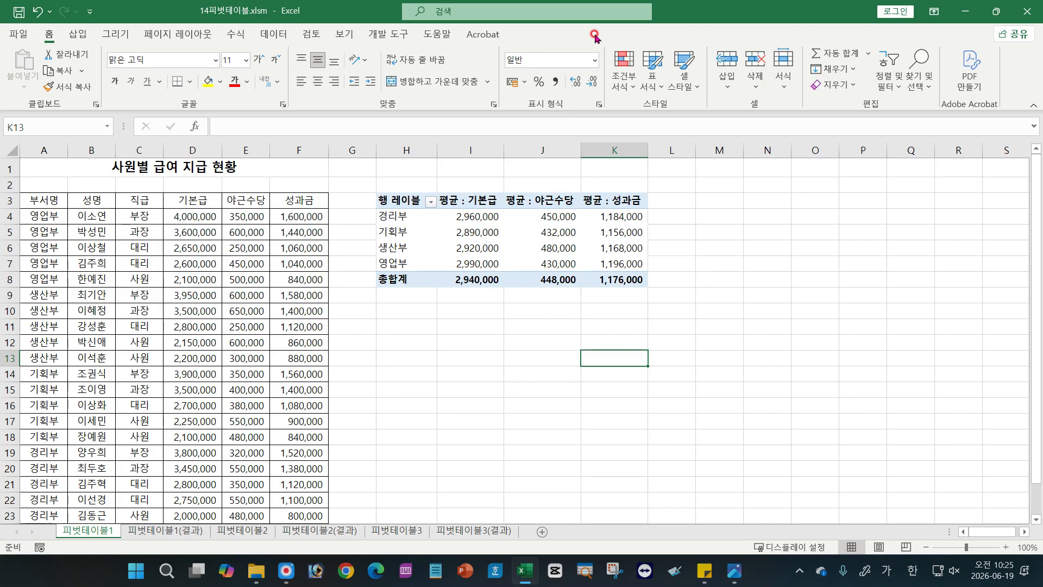
pyautogui.click(487, 229)
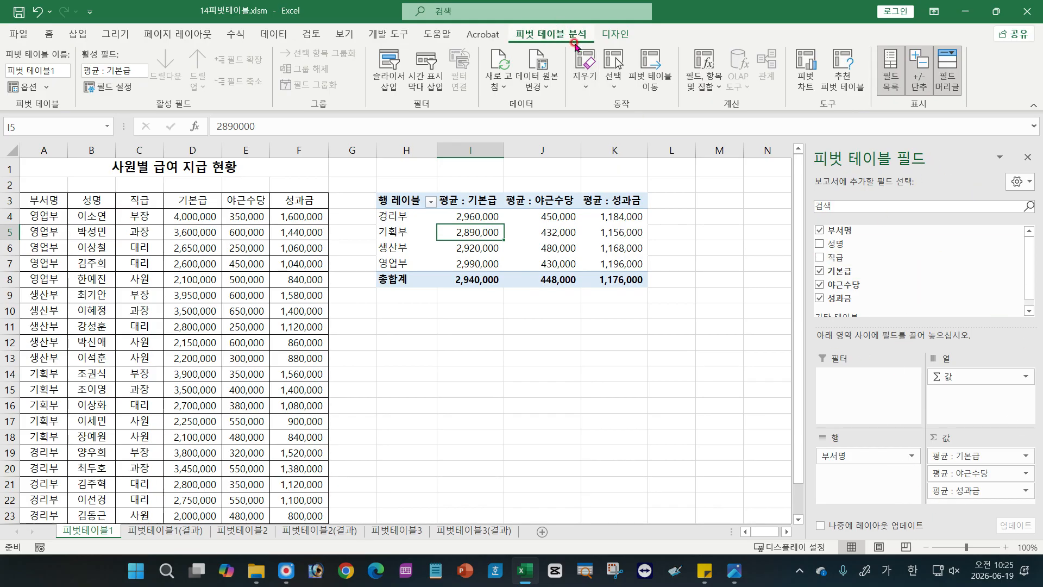
pyautogui.click(617, 35)
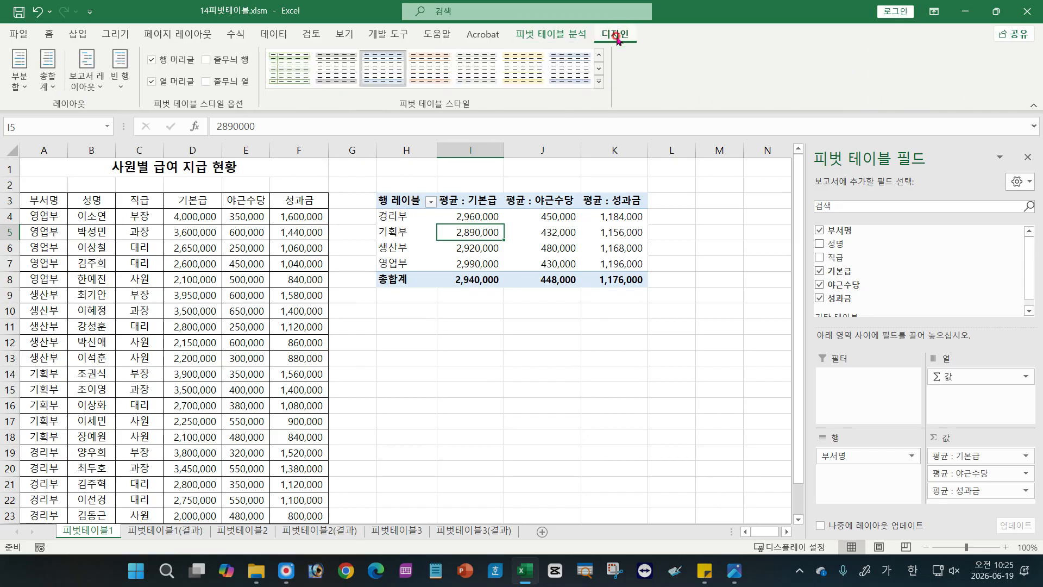
pyautogui.click(598, 83)
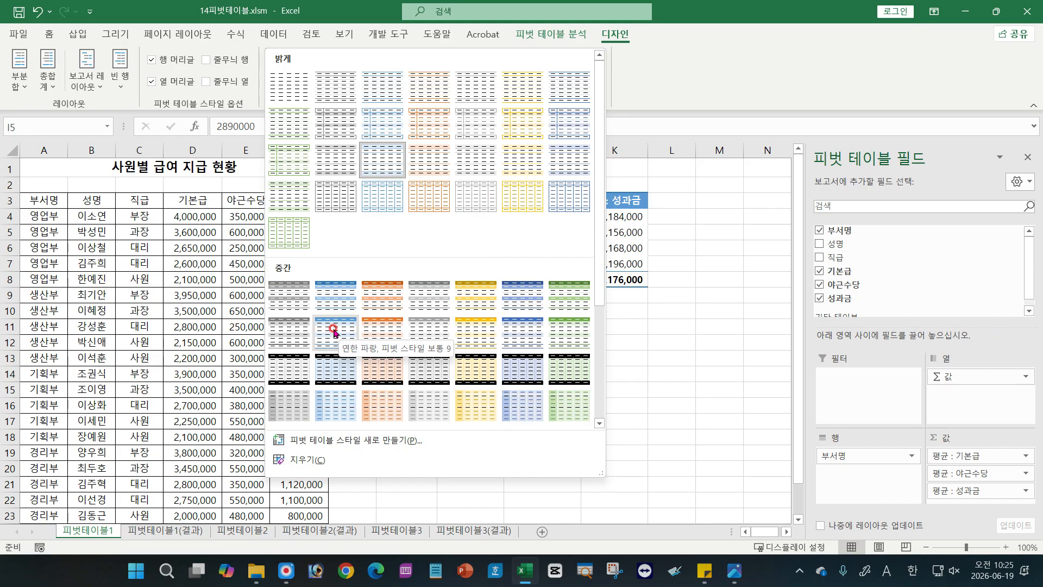
pyautogui.press('Escape')
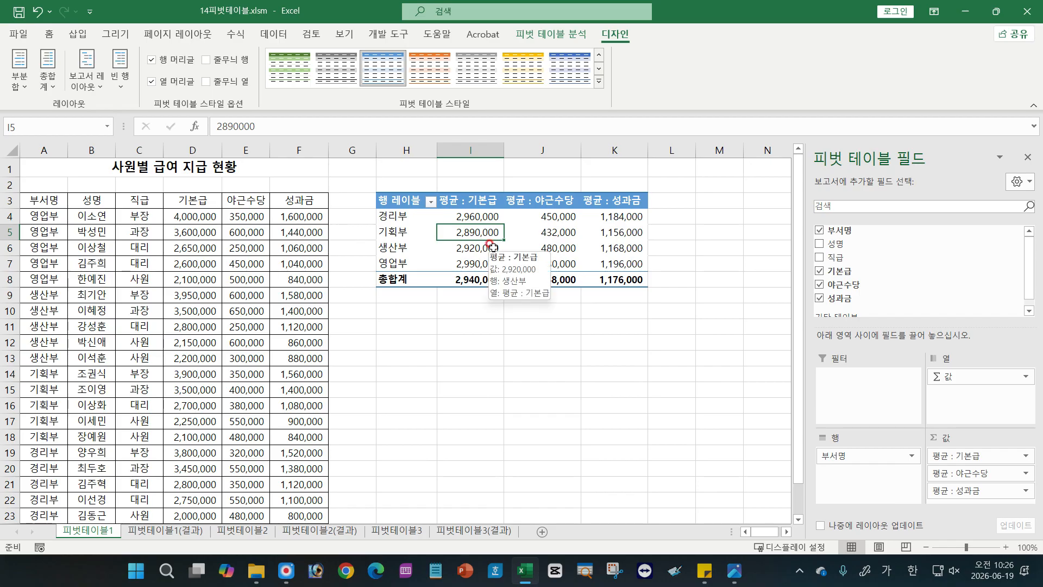
pyautogui.moveTo(492, 263)
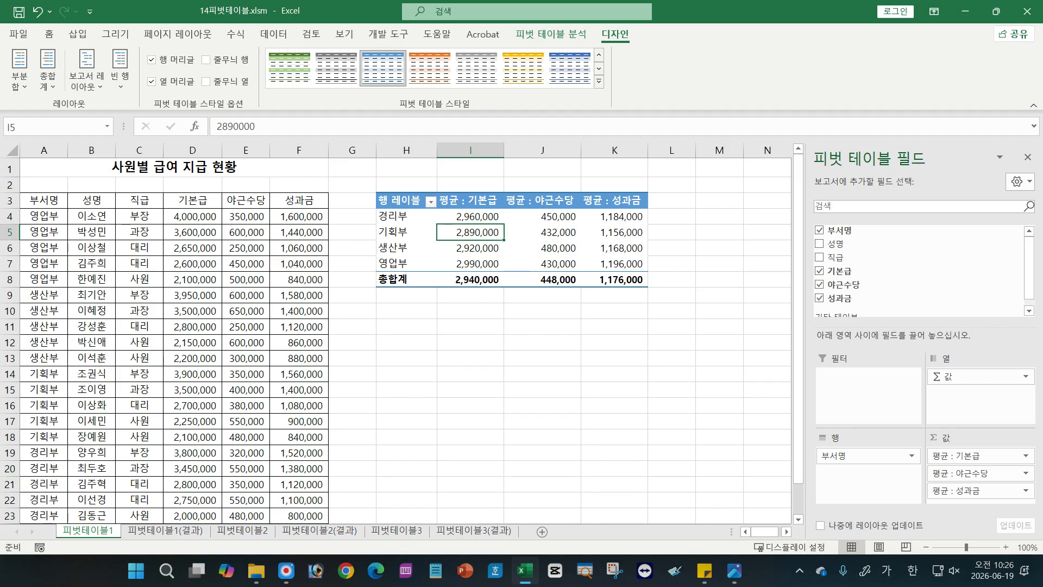
# Step: Read the exercise in image 01-163.jpg, return to Excel and start a pivot table from range A3:F16 on sheet 피벗테이블2
pyautogui.hotkey('alt', 'Tab')
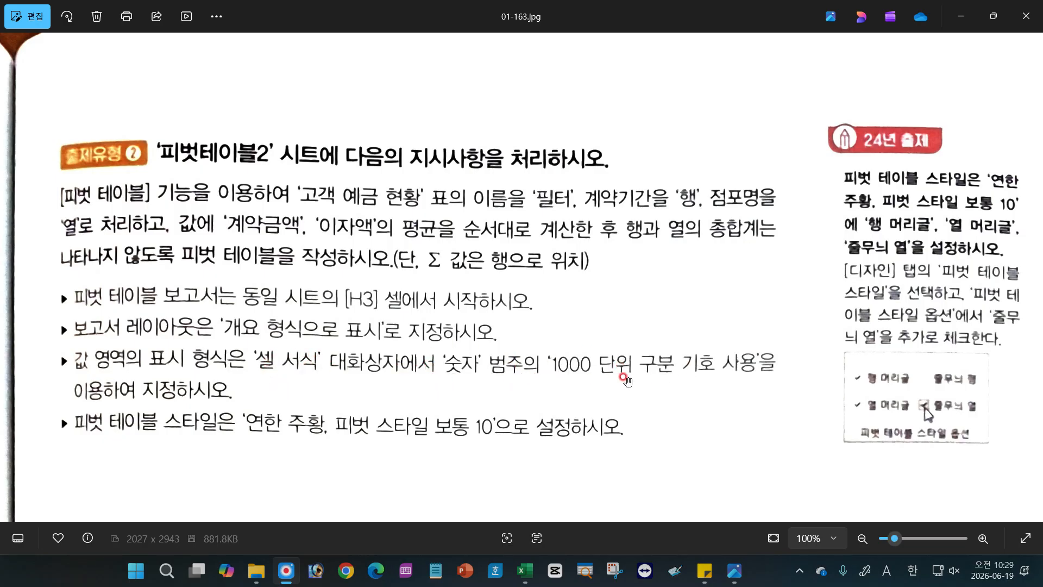
pyautogui.click(525, 570)
pyautogui.click(178, 262)
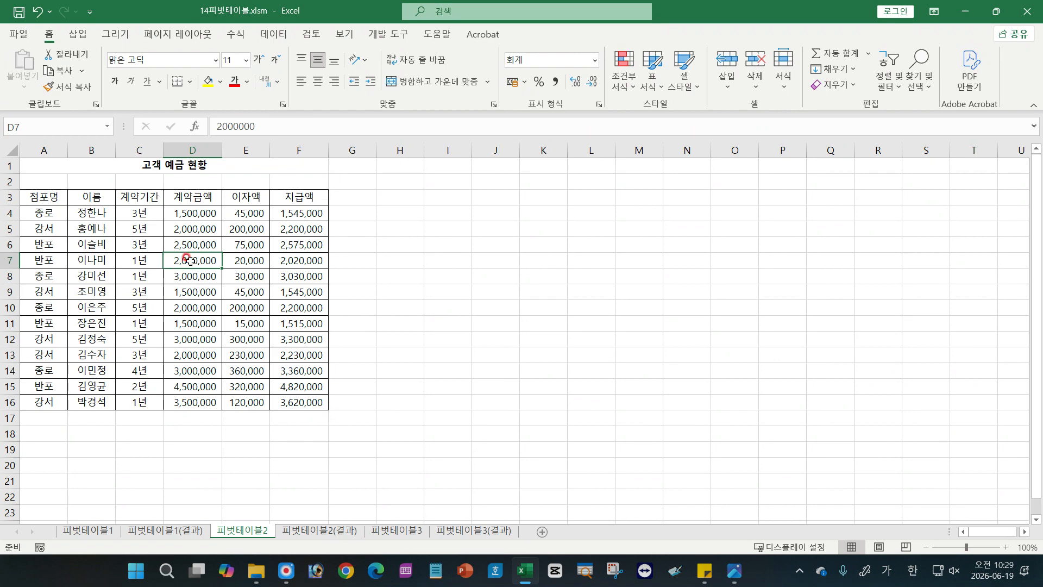
pyautogui.click(78, 33)
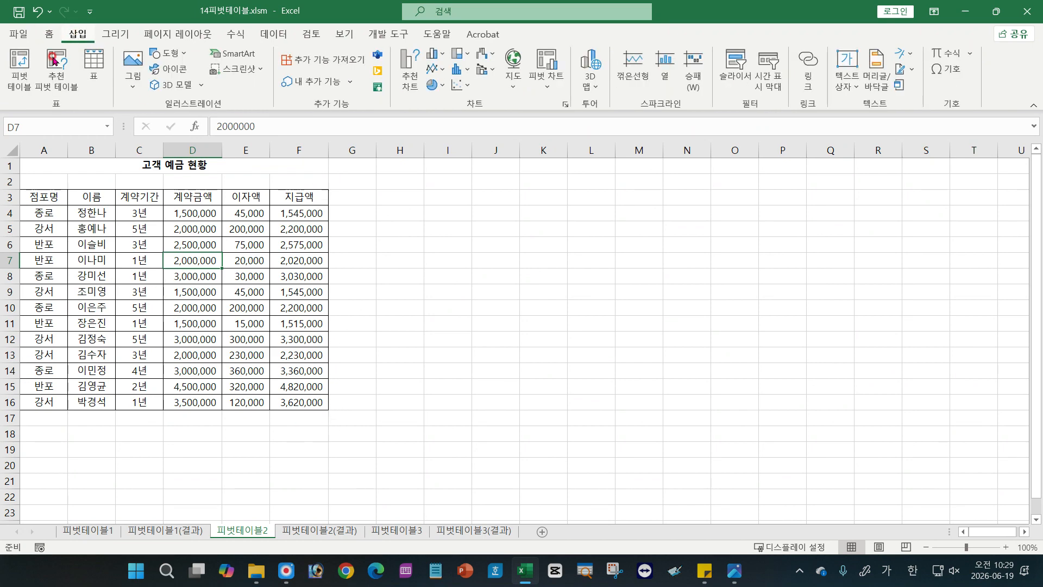
pyautogui.click(22, 85)
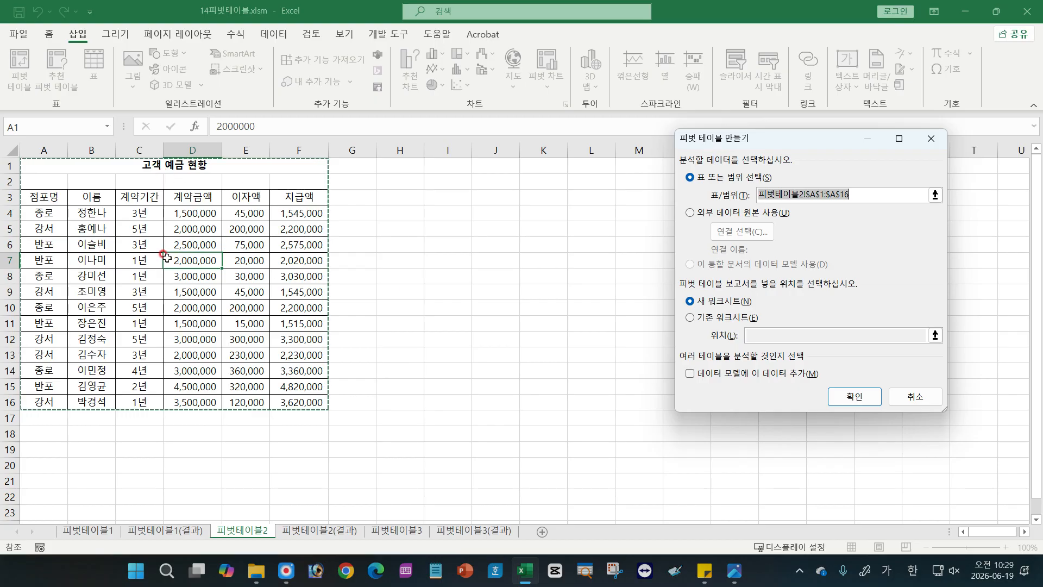
pyautogui.moveTo(34, 199); pyautogui.dragTo(278, 393)
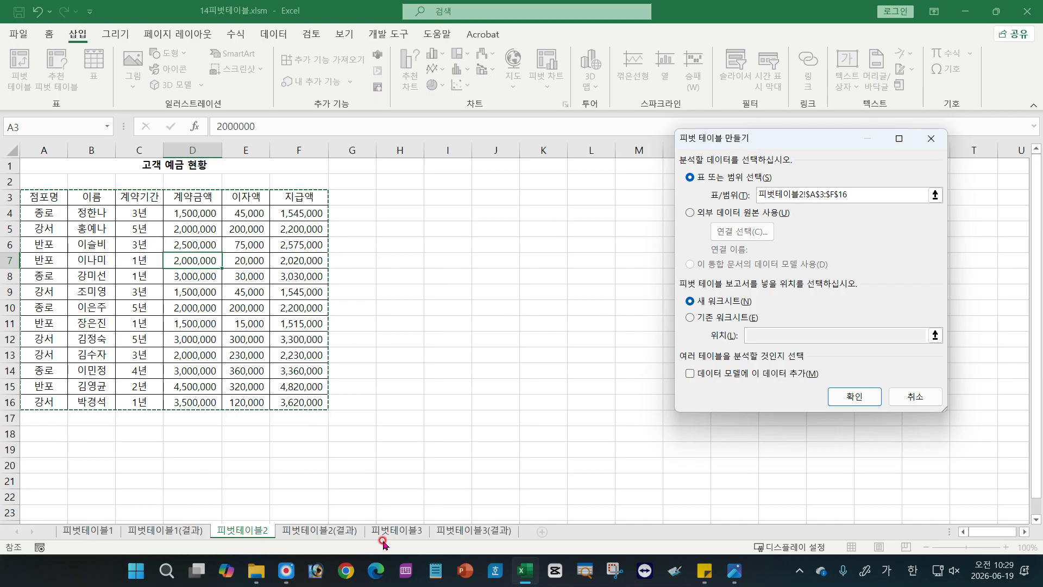
# Step: Place the pivot table report in the existing worksheet at cell H3 of 피벗테이블2 and create it
pyautogui.click(689, 318)
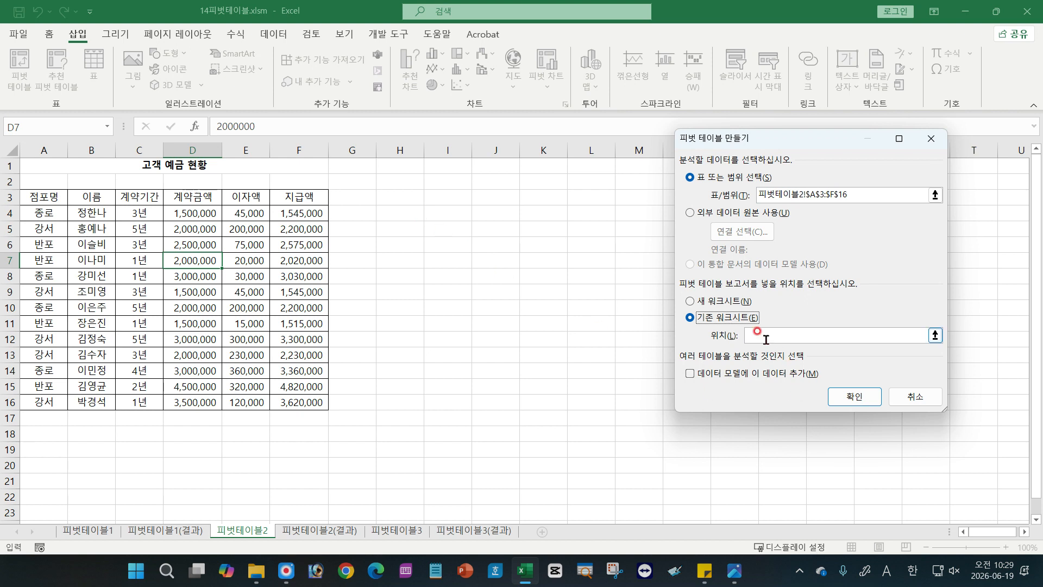
pyautogui.click(690, 318)
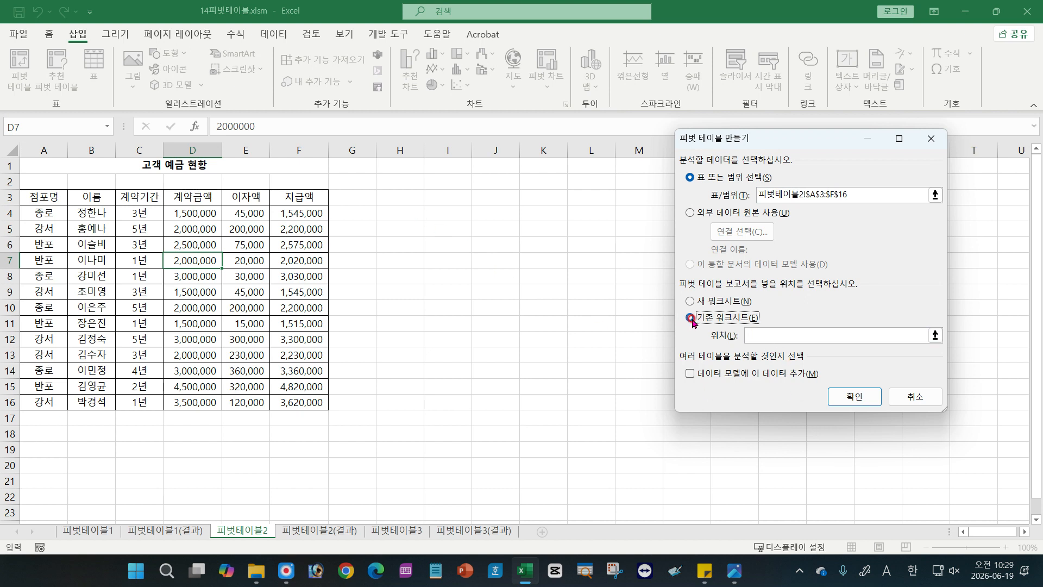
pyautogui.click(746, 331)
pyautogui.click(690, 317)
pyautogui.click(405, 197)
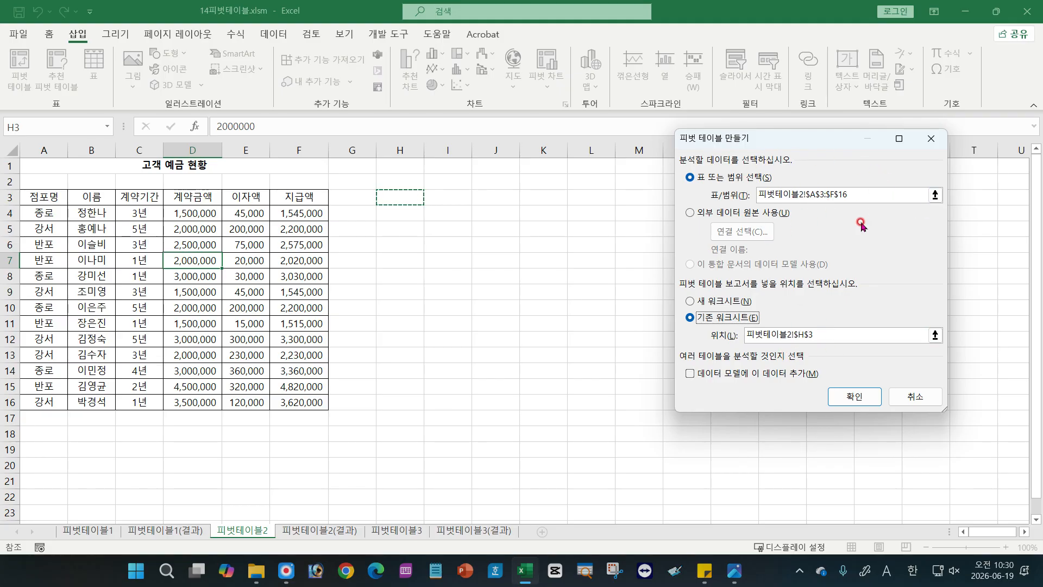
pyautogui.click(854, 399)
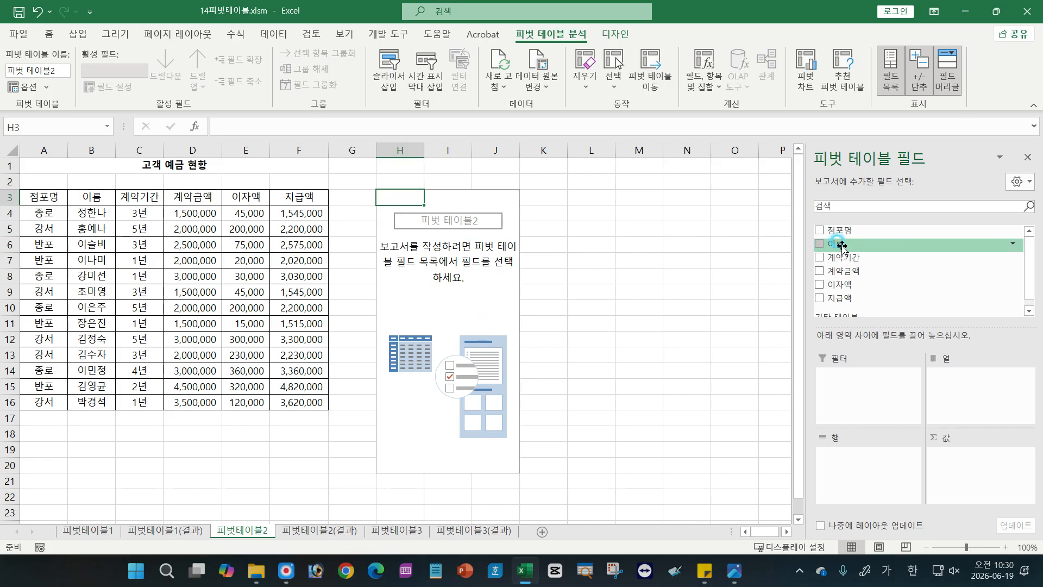
# Step: Assign 이름 to the filter, 계약기간 to rows, 점포명 to columns, and 계약금액 and 이자액 to the pivot table's values
pyautogui.moveTo(841, 245); pyautogui.dragTo(848, 385)
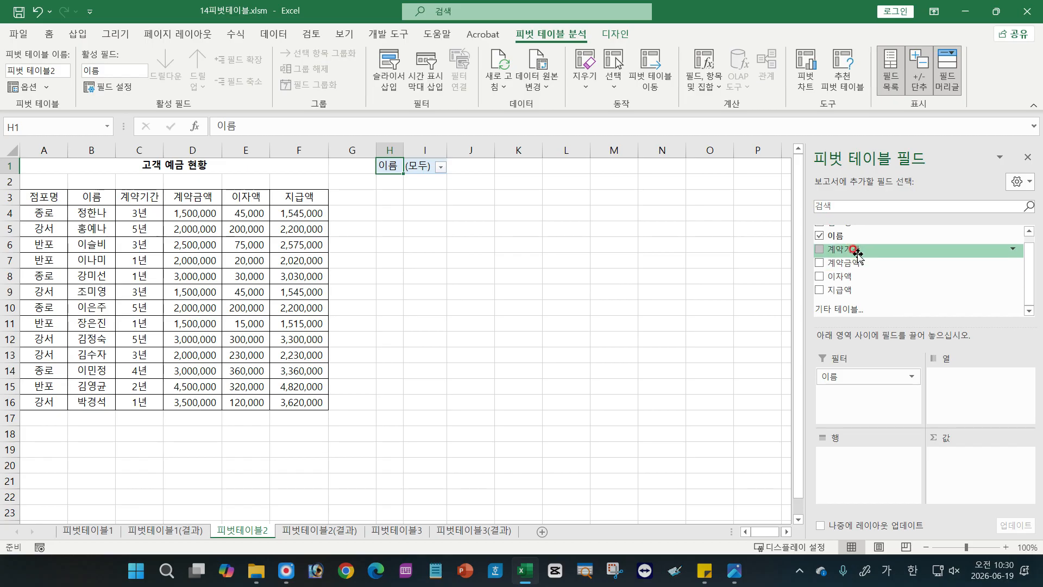
pyautogui.moveTo(853, 249); pyautogui.dragTo(842, 468)
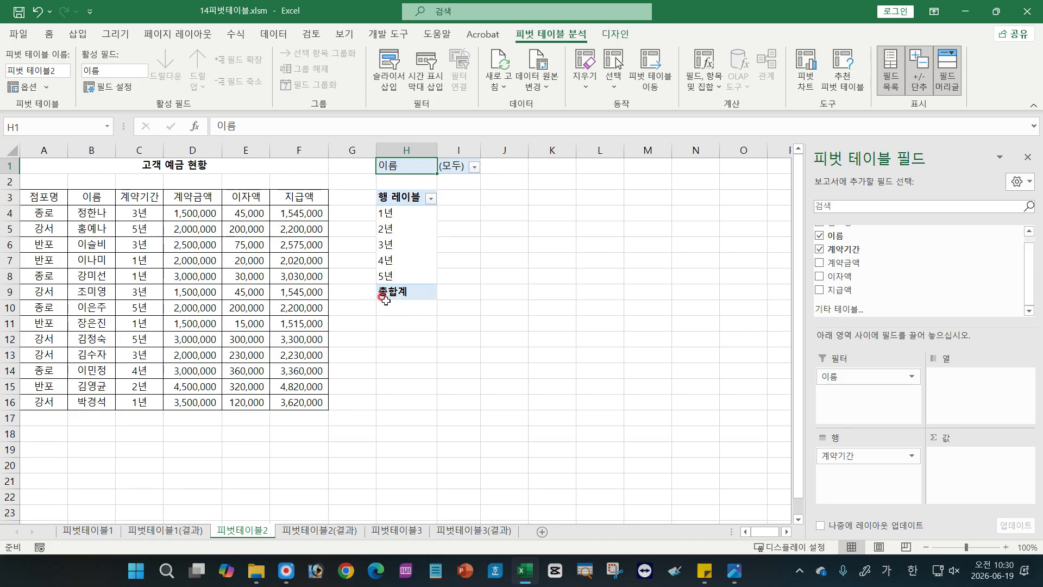
pyautogui.scroll(1, 896, 272)
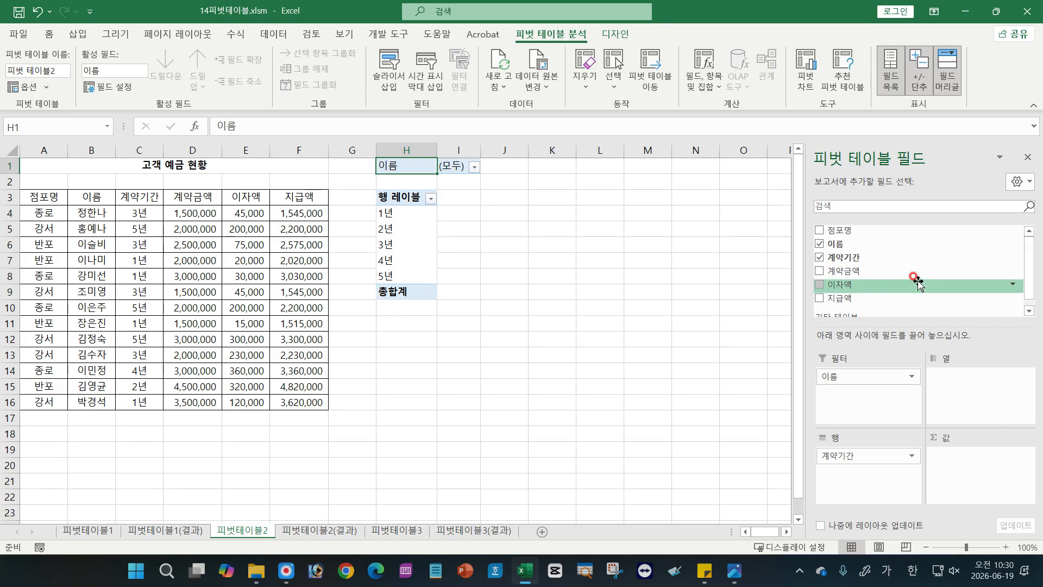
pyautogui.moveTo(862, 232); pyautogui.dragTo(972, 389)
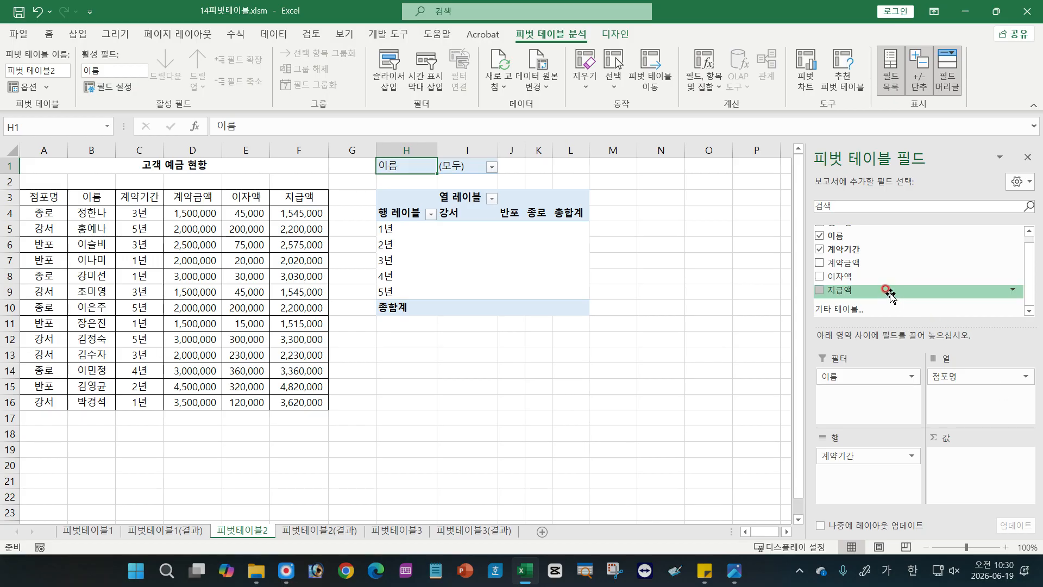
pyautogui.moveTo(885, 262); pyautogui.dragTo(959, 468)
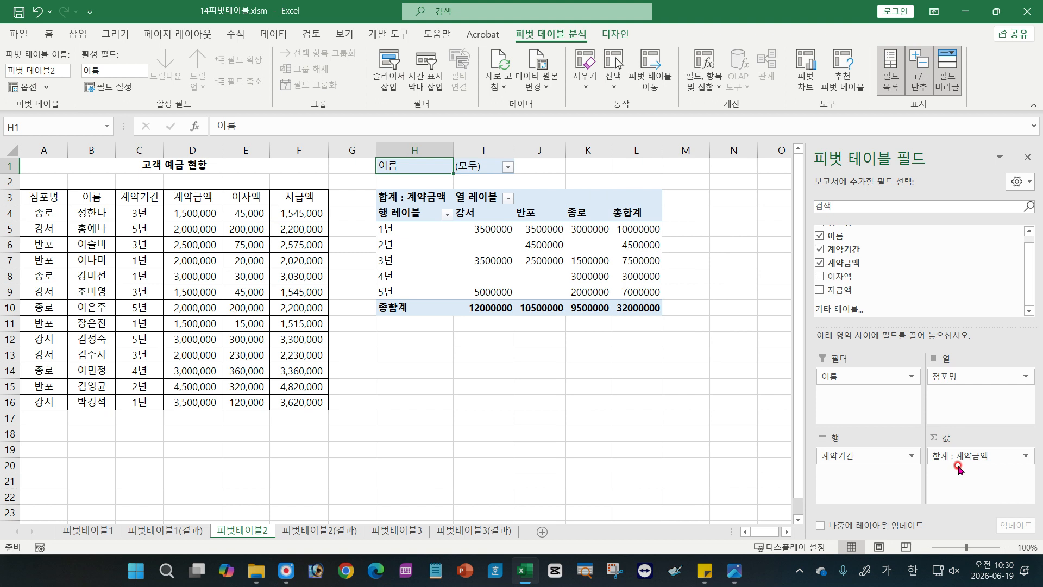
pyautogui.moveTo(864, 278); pyautogui.dragTo(955, 476)
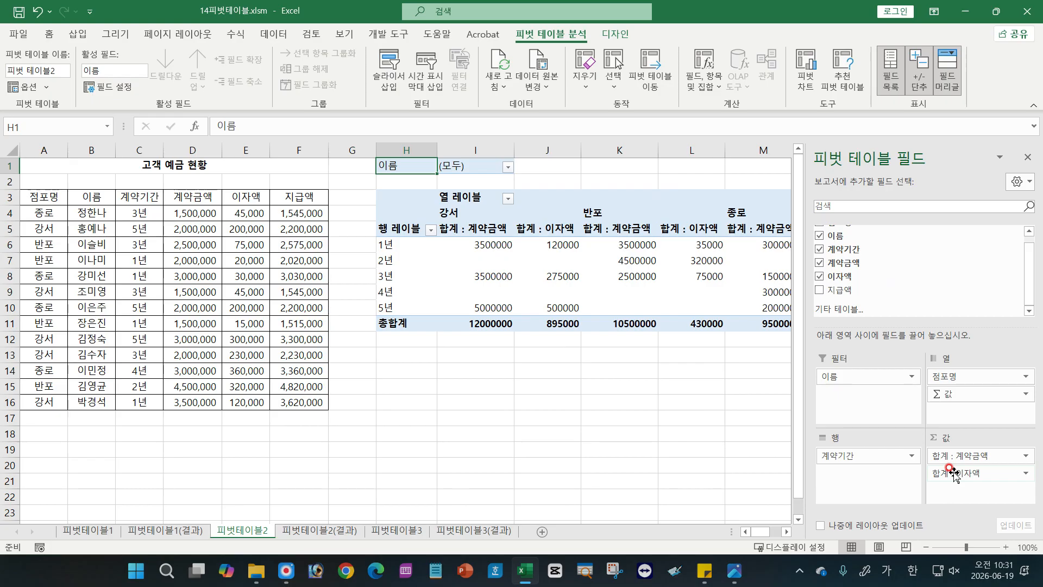
# Step: Recheck the instructions in 01-163.jpg, return to Excel and summarize 계약금액 by 평균, formatted as 숫자 with the 1000 단위 구분 기호
pyautogui.click(730, 575)
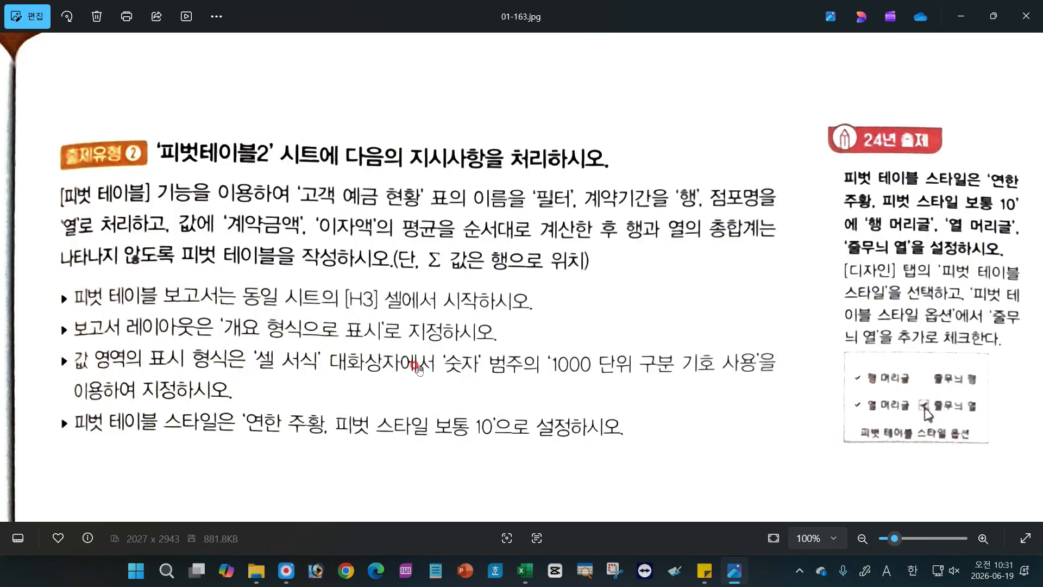
pyautogui.click(521, 574)
pyautogui.click(964, 457)
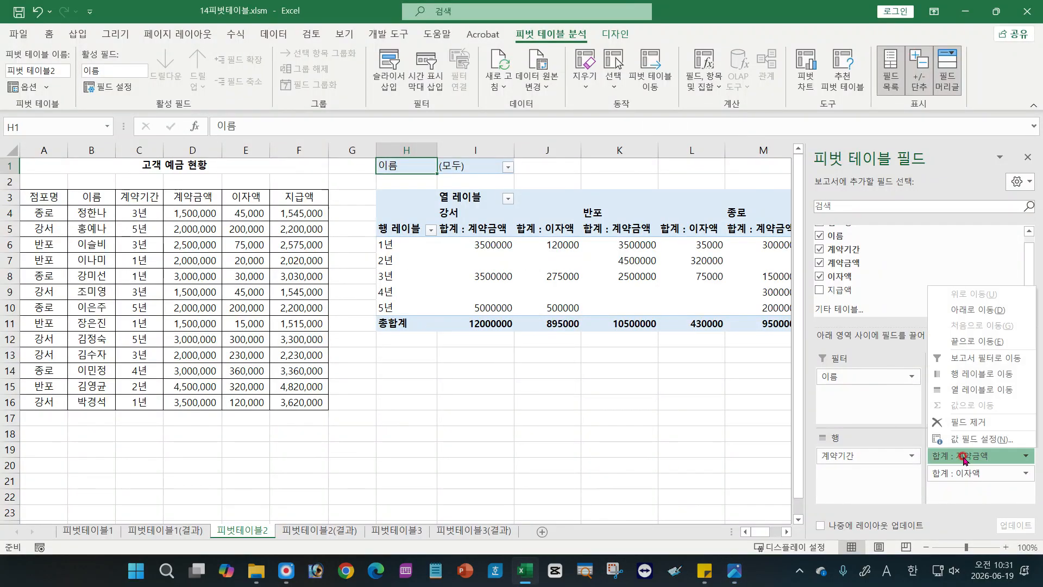
pyautogui.click(972, 439)
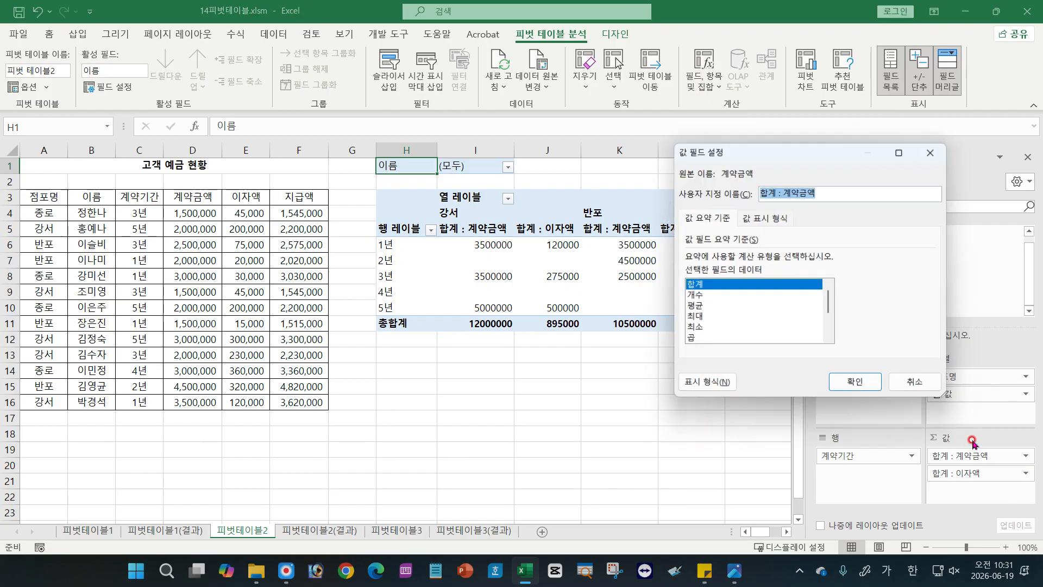
pyautogui.click(695, 309)
pyautogui.click(687, 385)
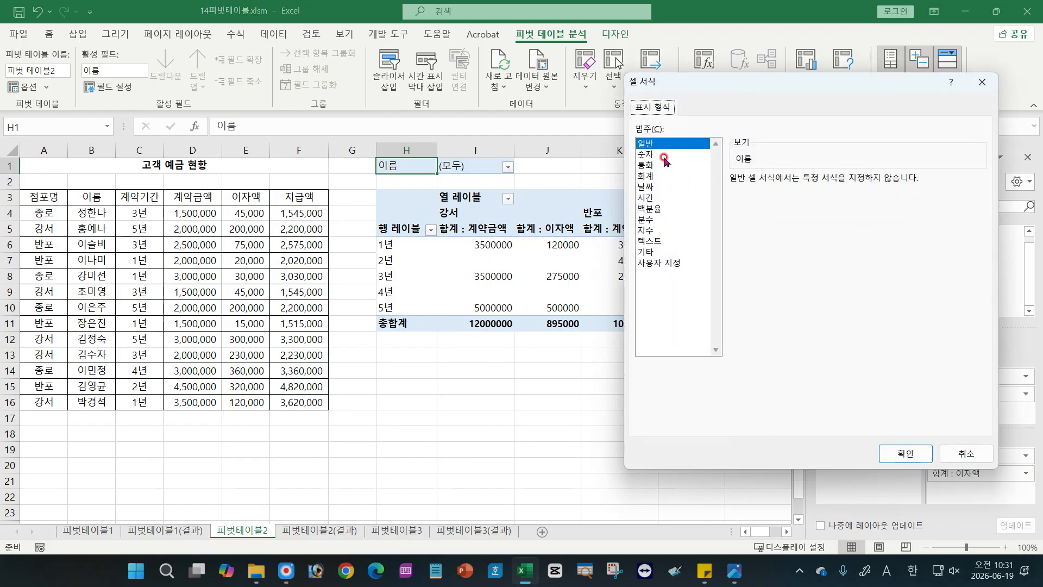
pyautogui.click(664, 157)
pyautogui.click(734, 200)
pyautogui.click(897, 454)
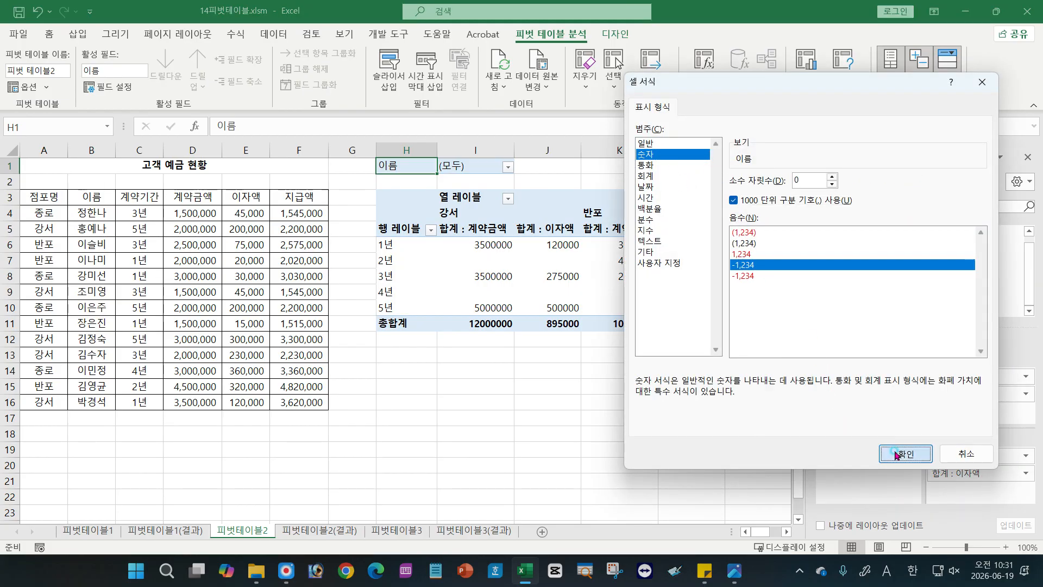
pyautogui.click(857, 387)
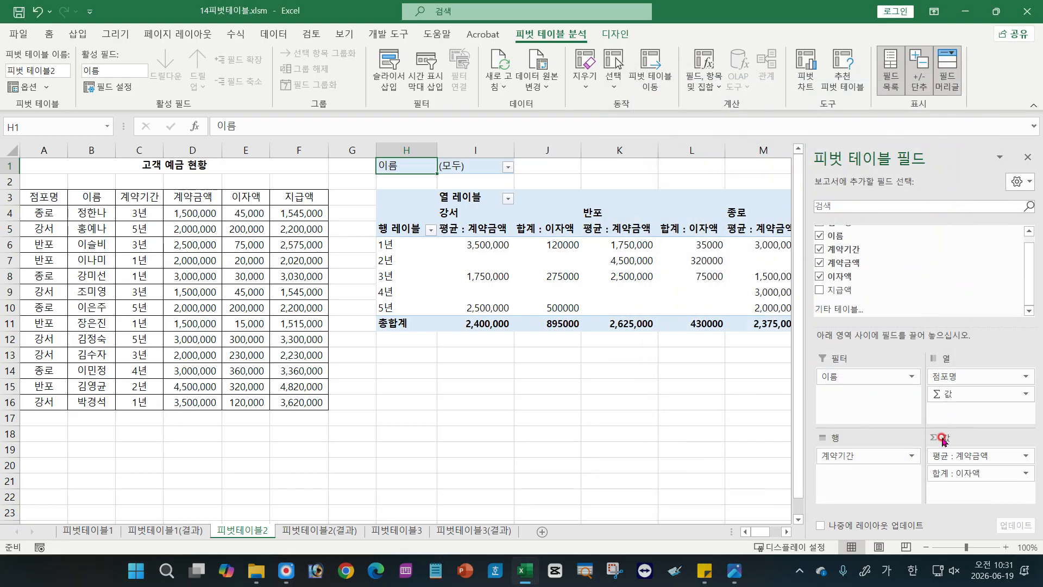
# Step: Summarize the 이자액 value field by 평균 and format it as 숫자 with the 1000 단위 구분 기호
pyautogui.click(956, 472)
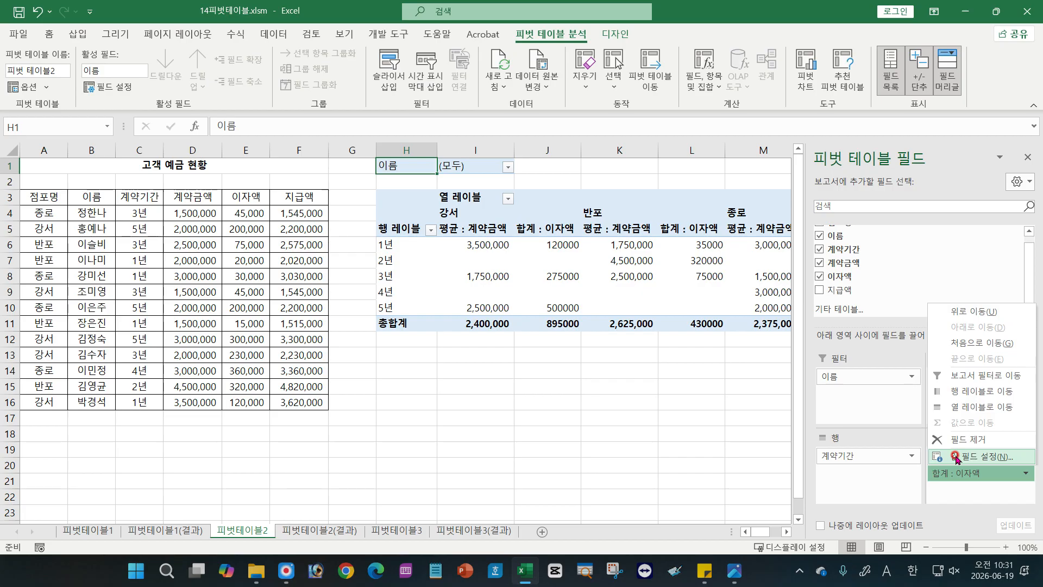
pyautogui.click(956, 458)
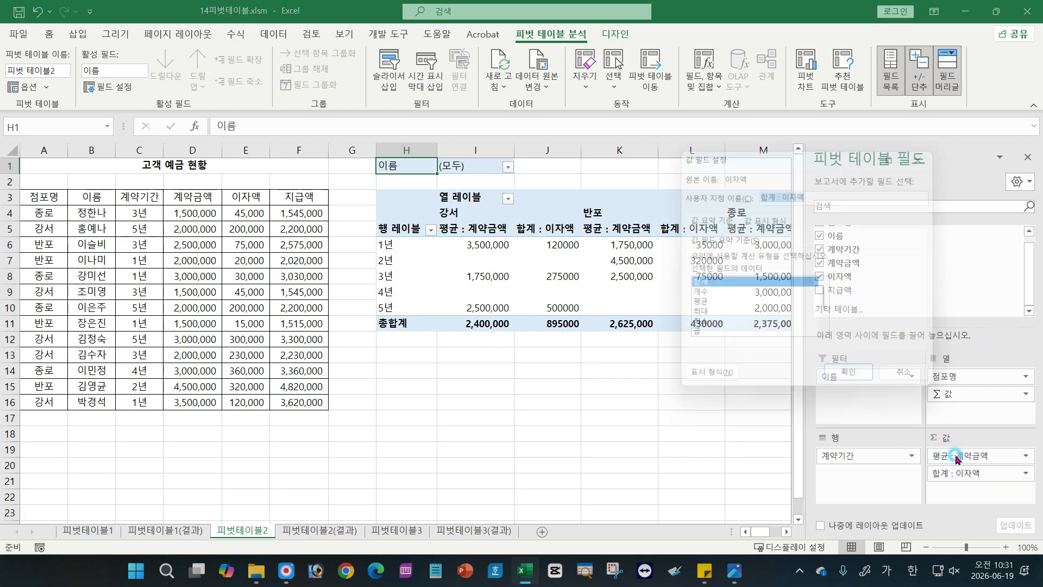
pyautogui.click(697, 307)
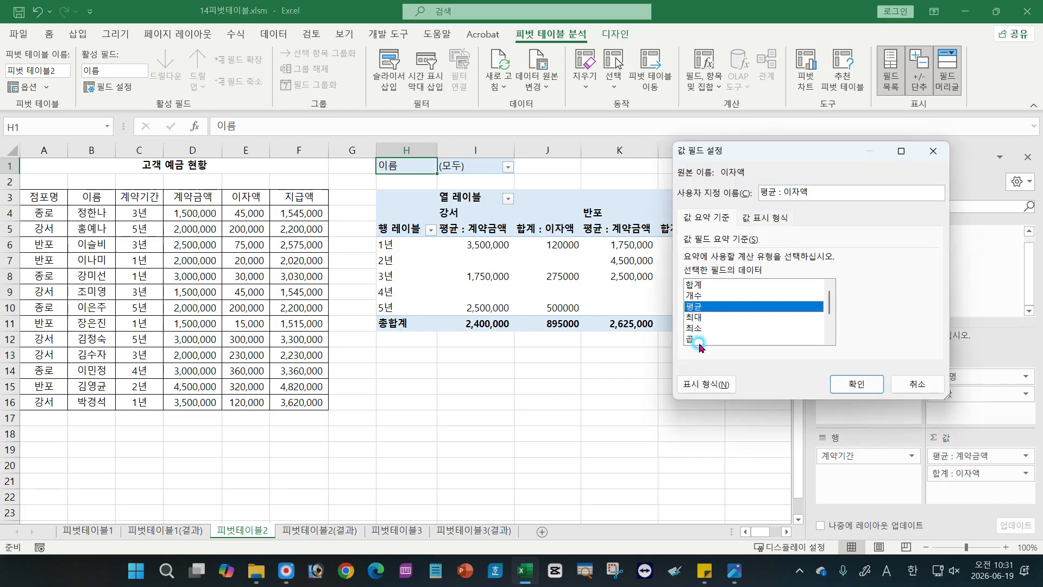
pyautogui.click(706, 385)
pyautogui.click(646, 154)
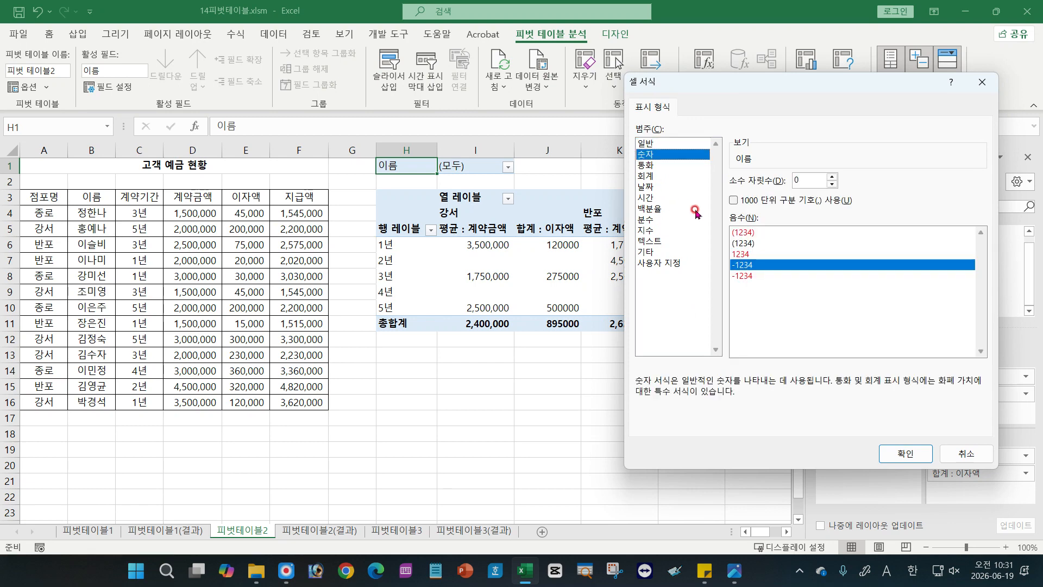
pyautogui.click(731, 199)
pyautogui.click(893, 454)
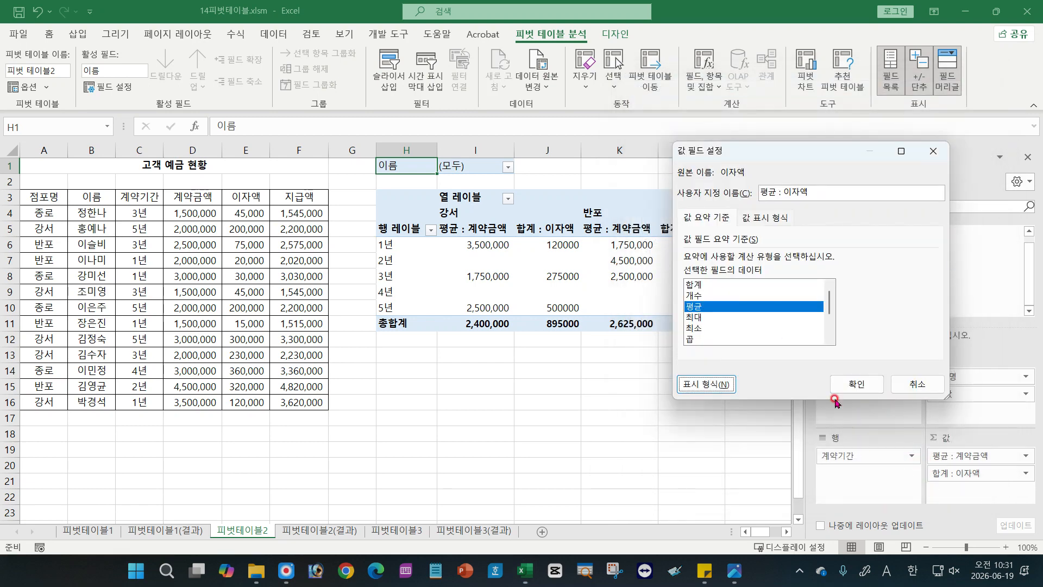
pyautogui.click(851, 383)
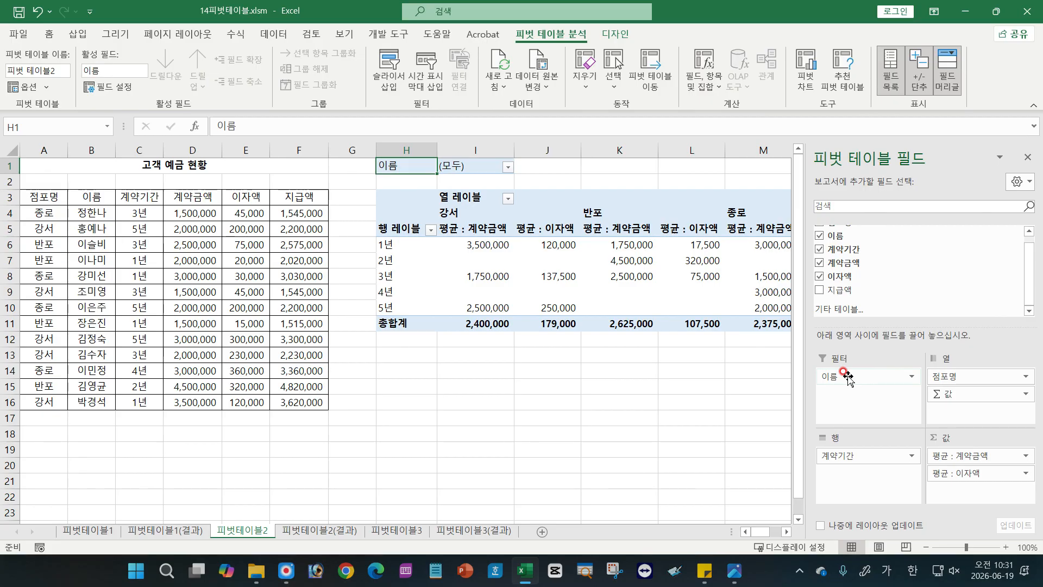
# Step: Check the remaining Σ 값 placement, layout and style instructions in image 01-163.jpg and return to Excel
pyautogui.click(735, 570)
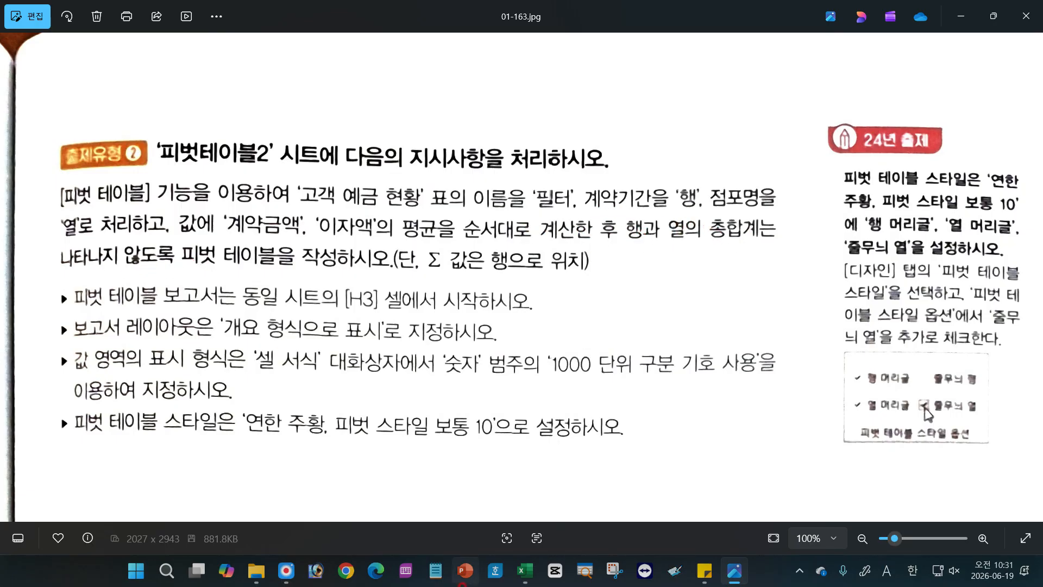
pyautogui.click(526, 571)
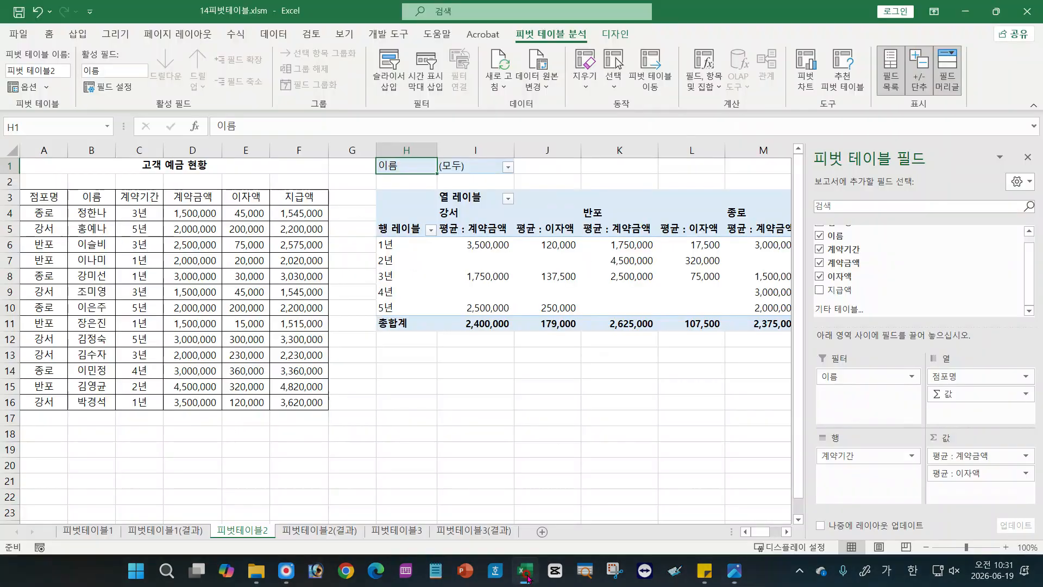
# Step: Examine the 전체 평균 grand total columns for 계약금액 and 이자액 in the pivot table
pyautogui.click(619, 403)
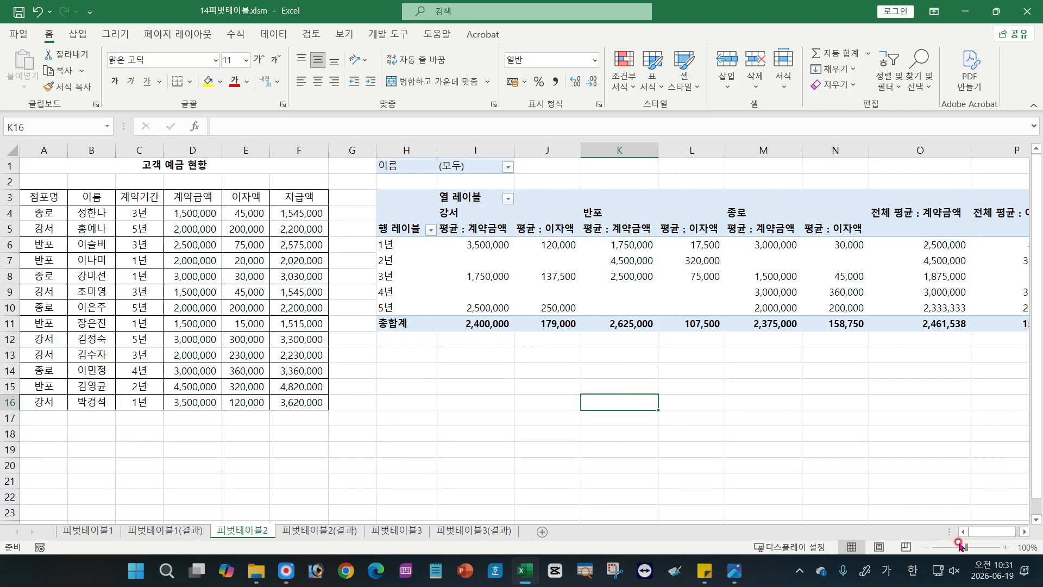
pyautogui.click(1024, 533)
pyautogui.click(1024, 532)
pyautogui.click(1024, 532)
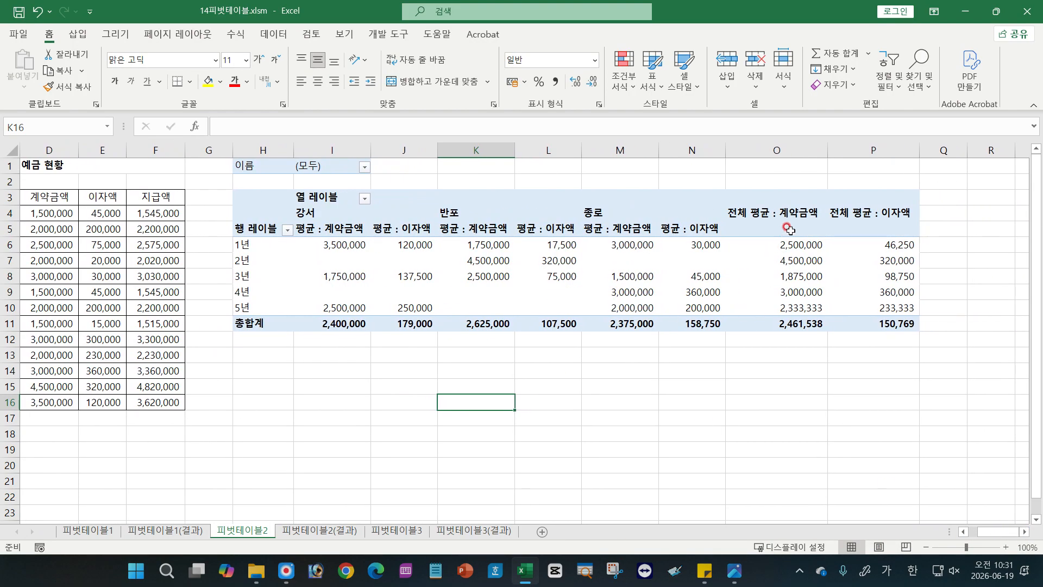
pyautogui.moveTo(774, 211); pyautogui.dragTo(908, 323)
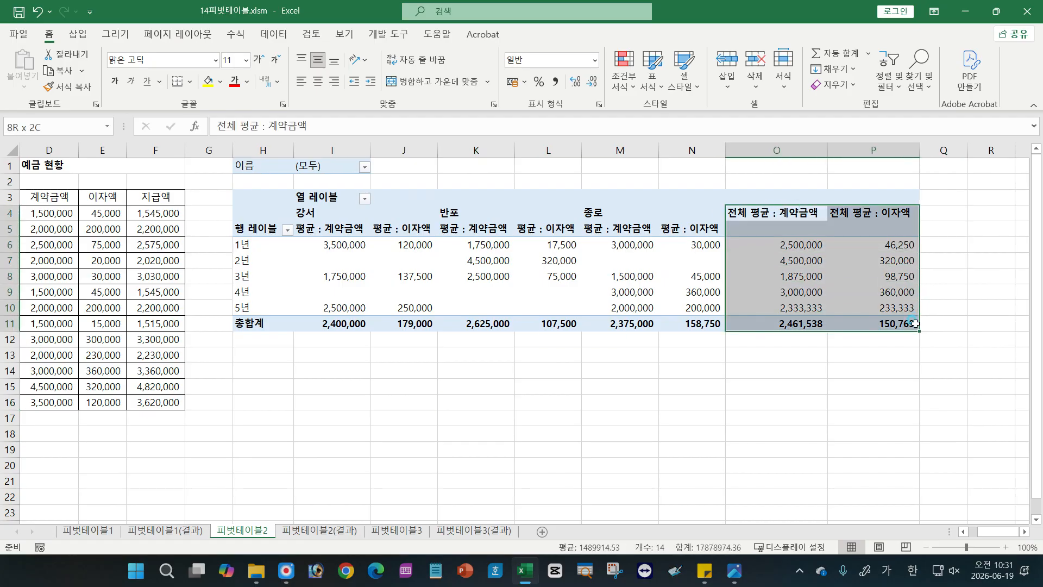
pyautogui.click(738, 218)
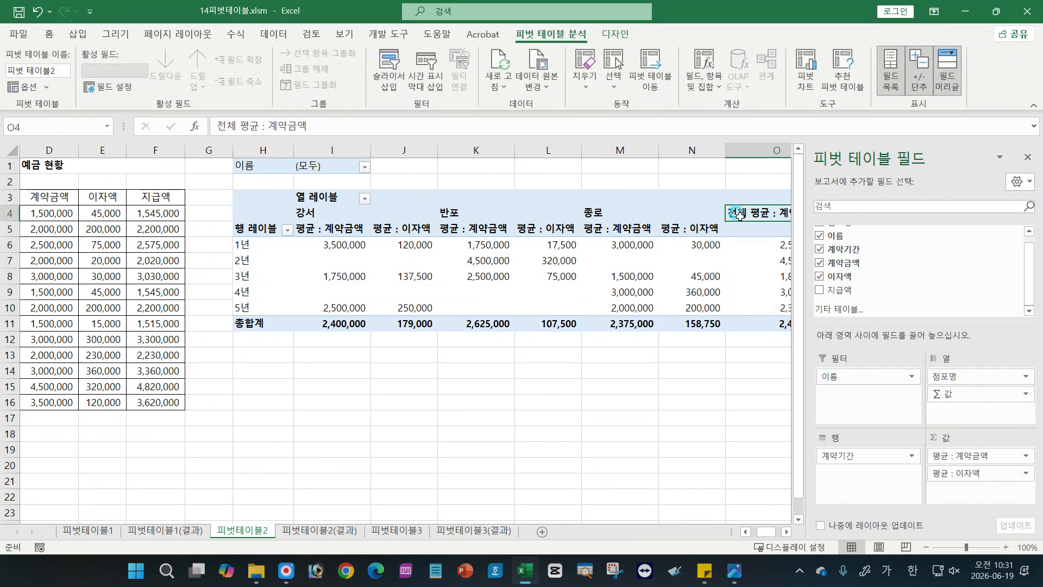
# Step: Examine how the 총합계 row averages 계약금액 and 이자액 per 점포명, and compare it with the 전체 평균 columns
pyautogui.click(231, 320)
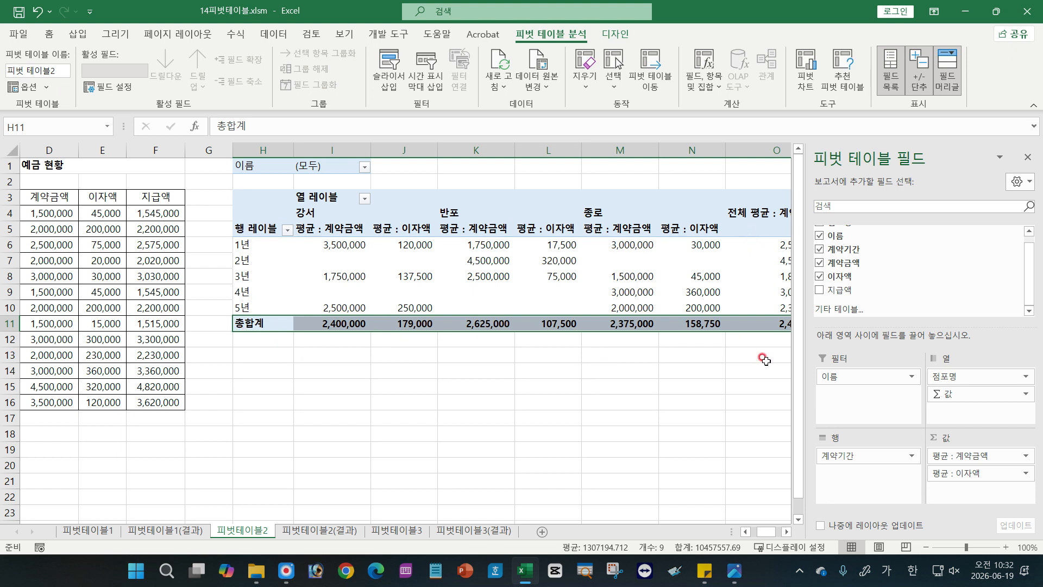
pyautogui.click(337, 320)
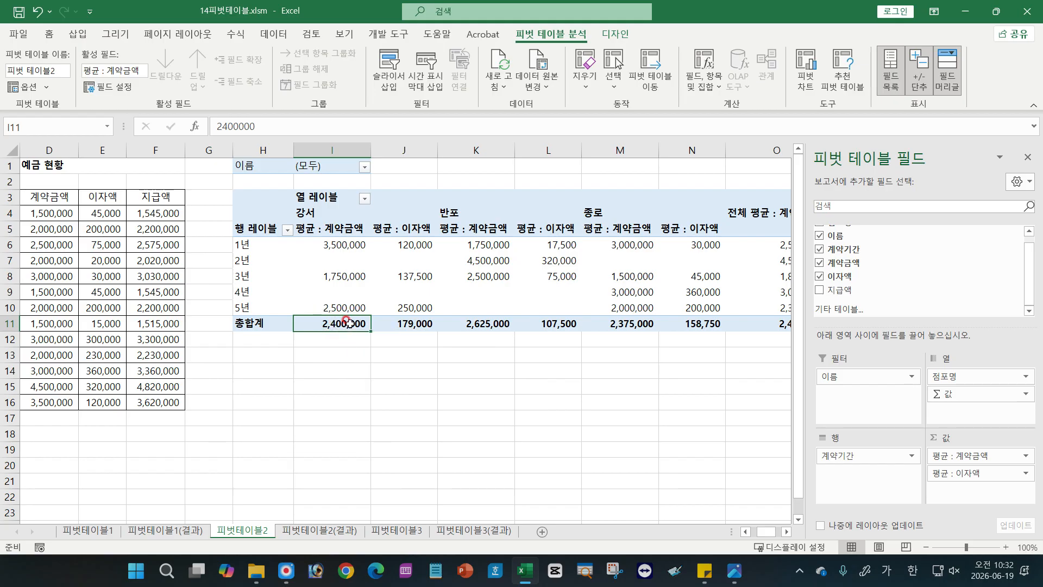
pyautogui.click(321, 211)
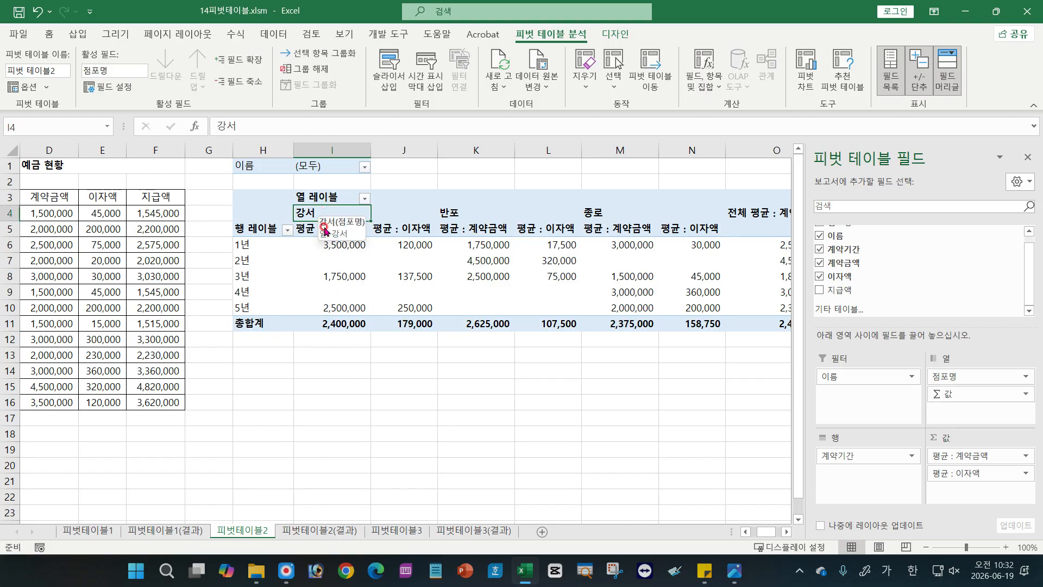
pyautogui.click(344, 228)
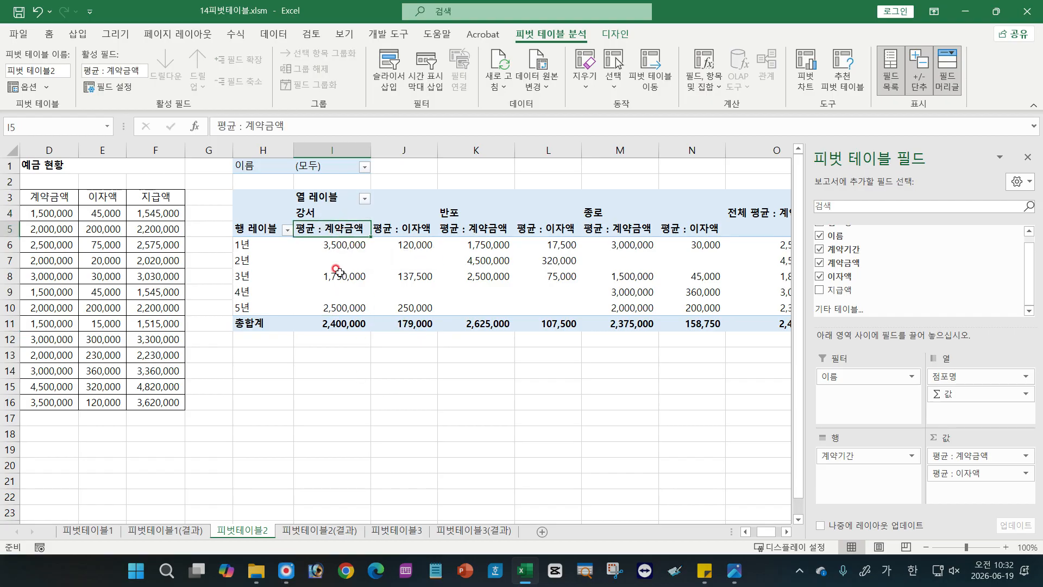
pyautogui.click(337, 325)
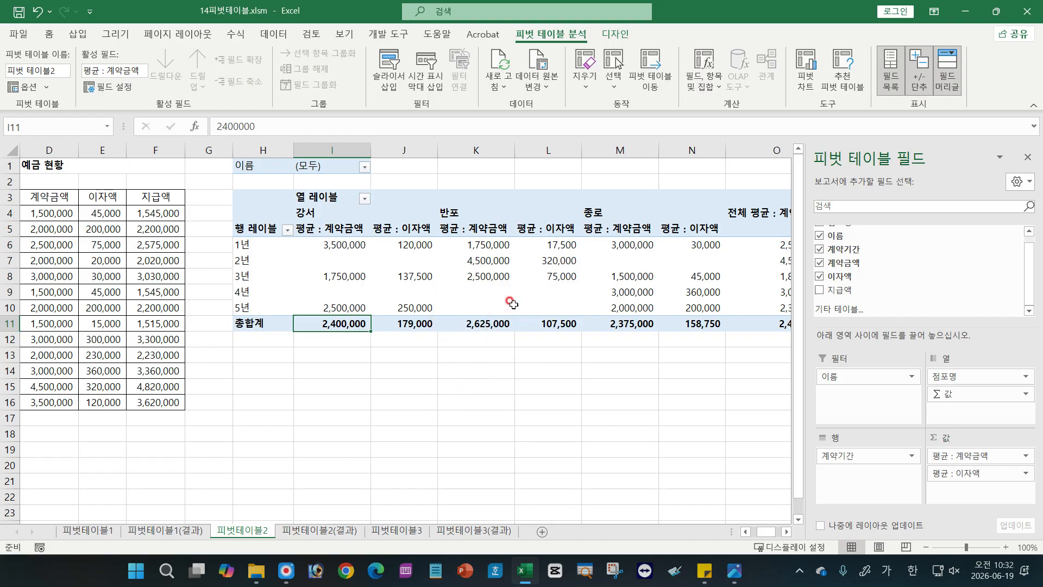
pyautogui.click(500, 328)
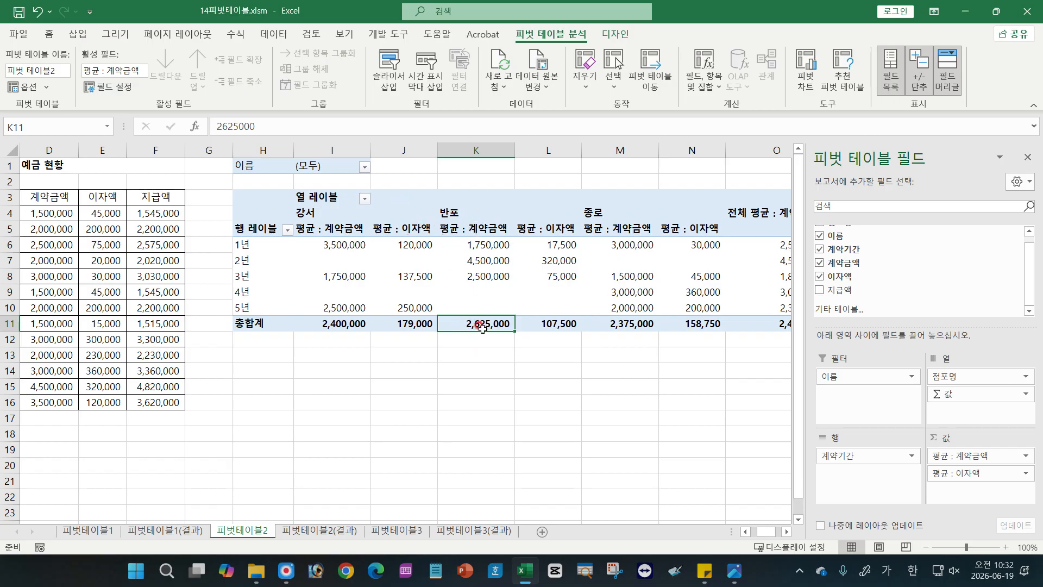
pyautogui.click(559, 243)
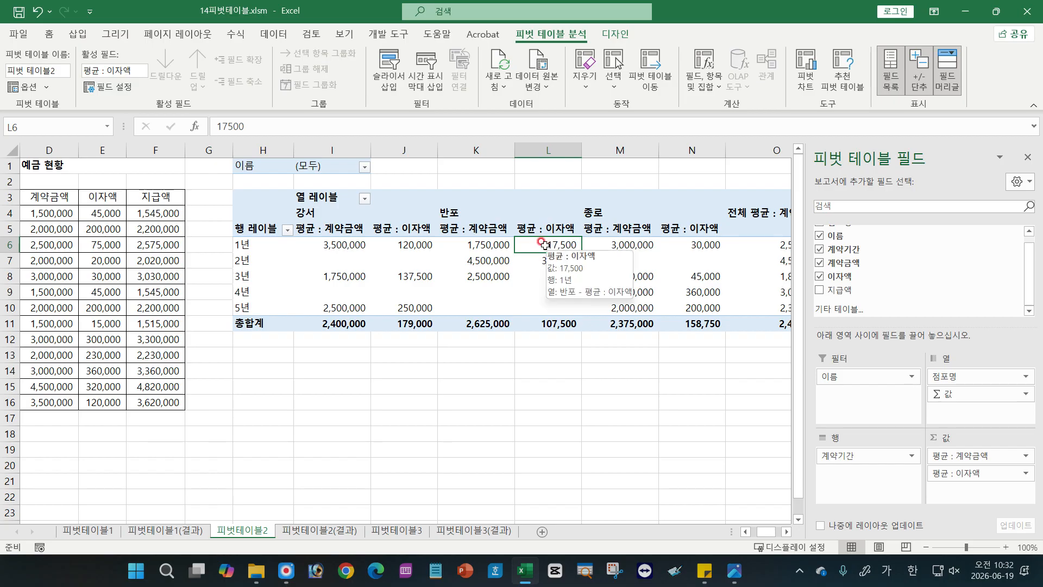
pyautogui.click(550, 323)
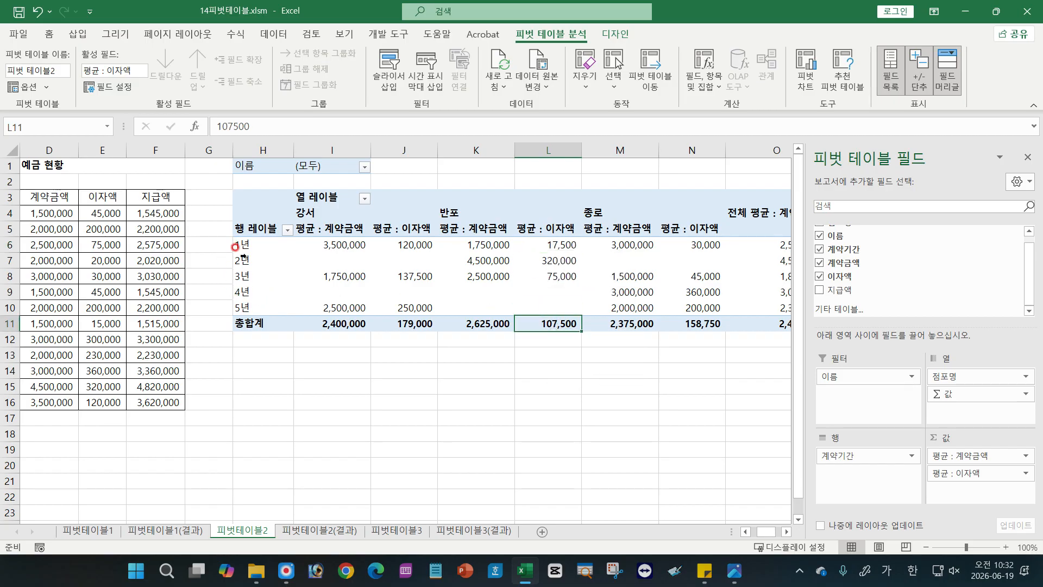
pyautogui.moveTo(543, 230); pyautogui.dragTo(551, 327)
pyautogui.click(550, 327)
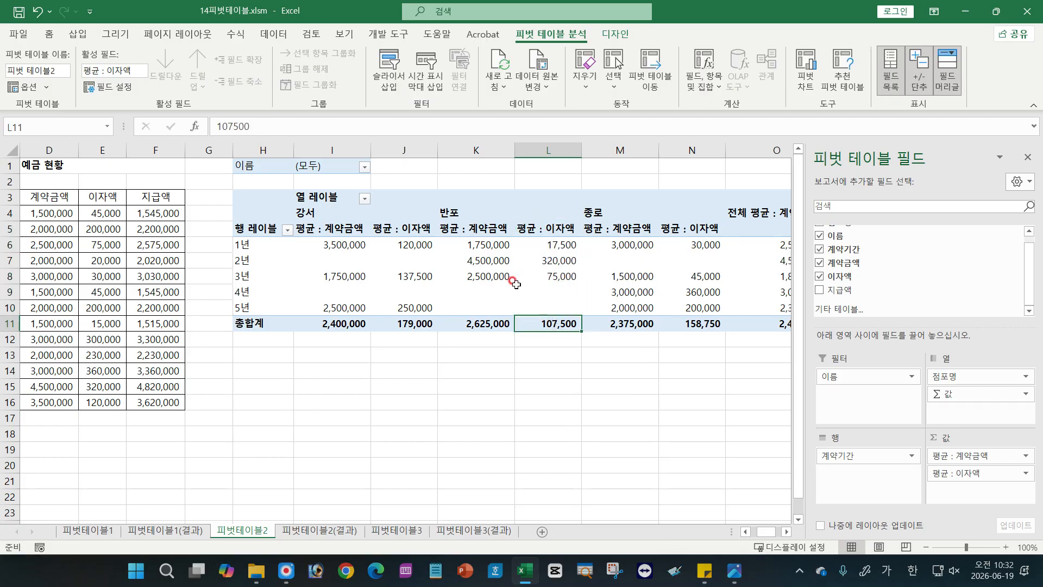
pyautogui.moveTo(477, 227); pyautogui.dragTo(477, 321)
pyautogui.click(477, 323)
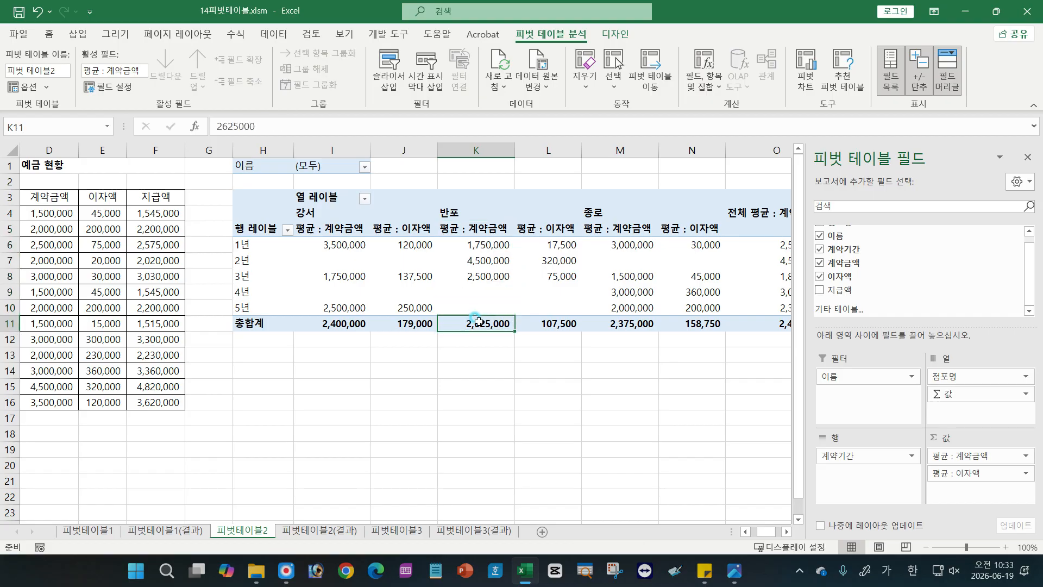
pyautogui.click(234, 324)
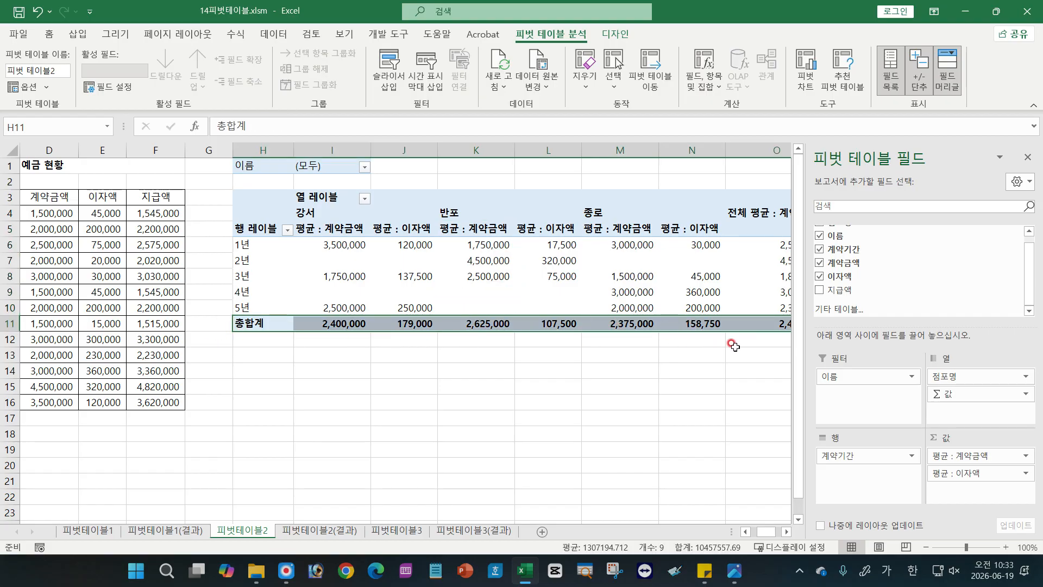
pyautogui.click(786, 532)
pyautogui.click(786, 532)
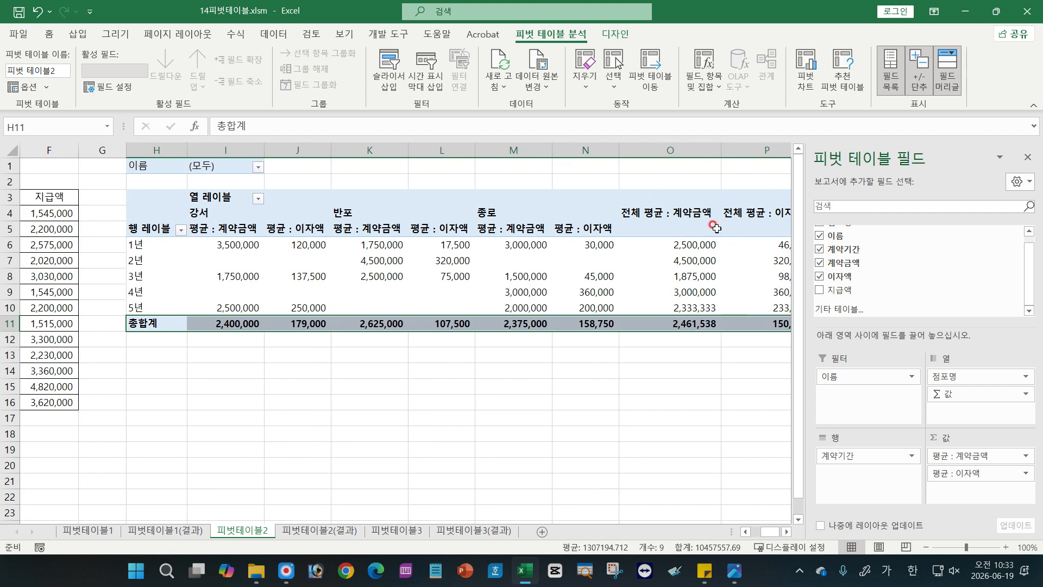
pyautogui.click(689, 245)
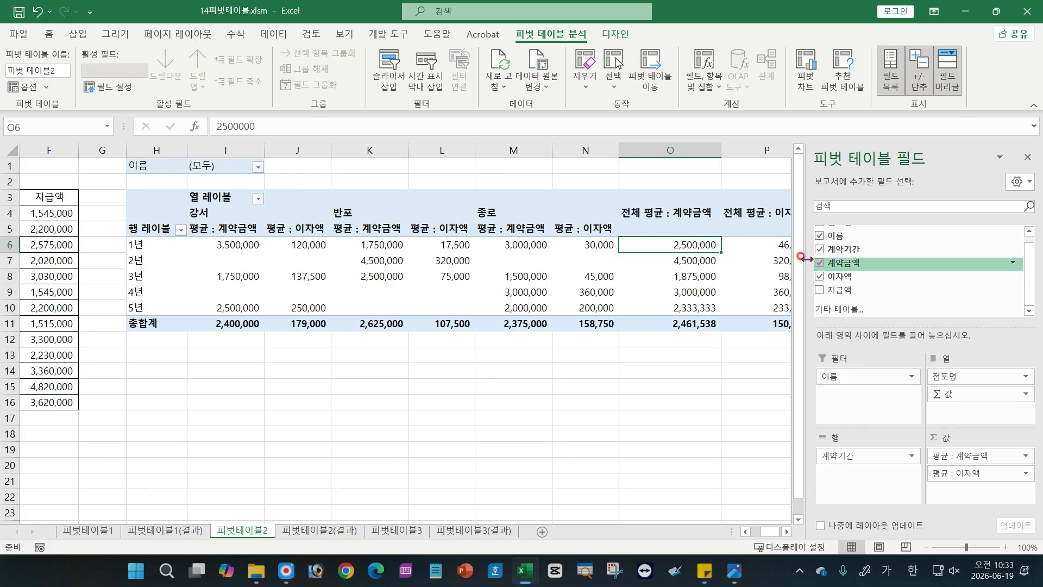
# Step: Turn off 행 총합계 표시 and 열 총합계 표시 in the pivot table options
pyautogui.rightClick(436, 266)
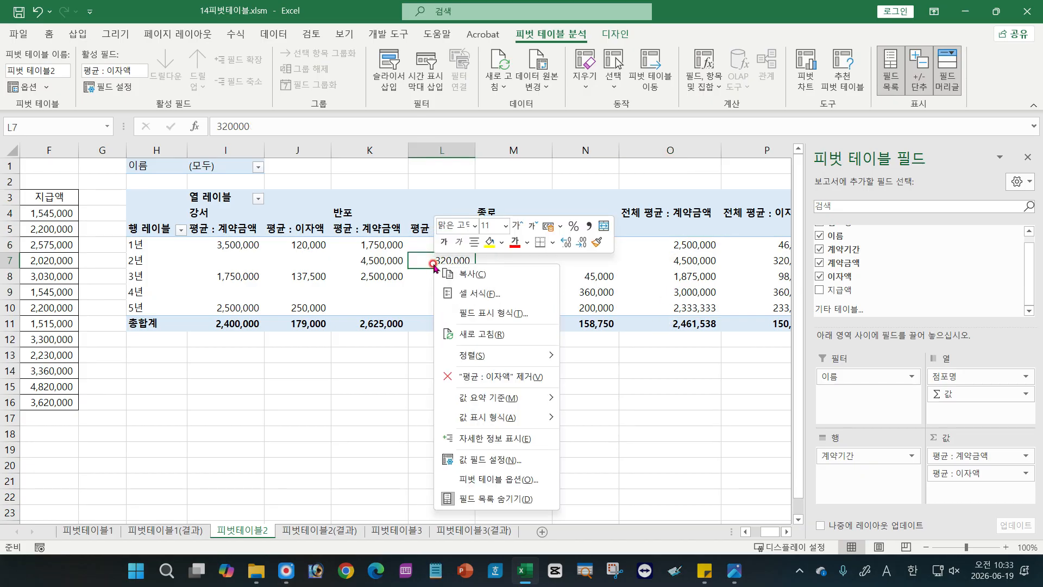
pyautogui.click(503, 480)
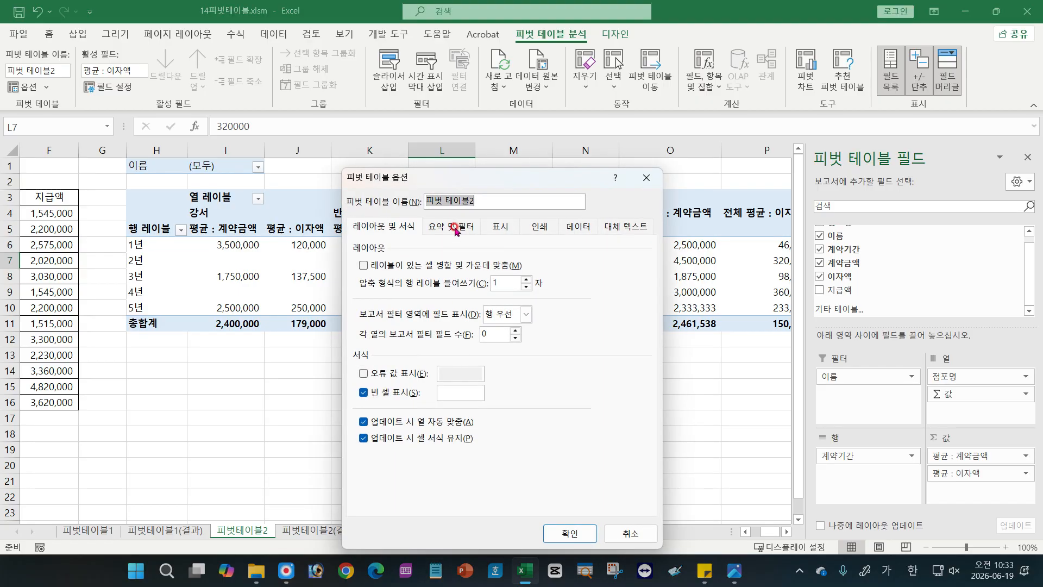
pyautogui.click(454, 227)
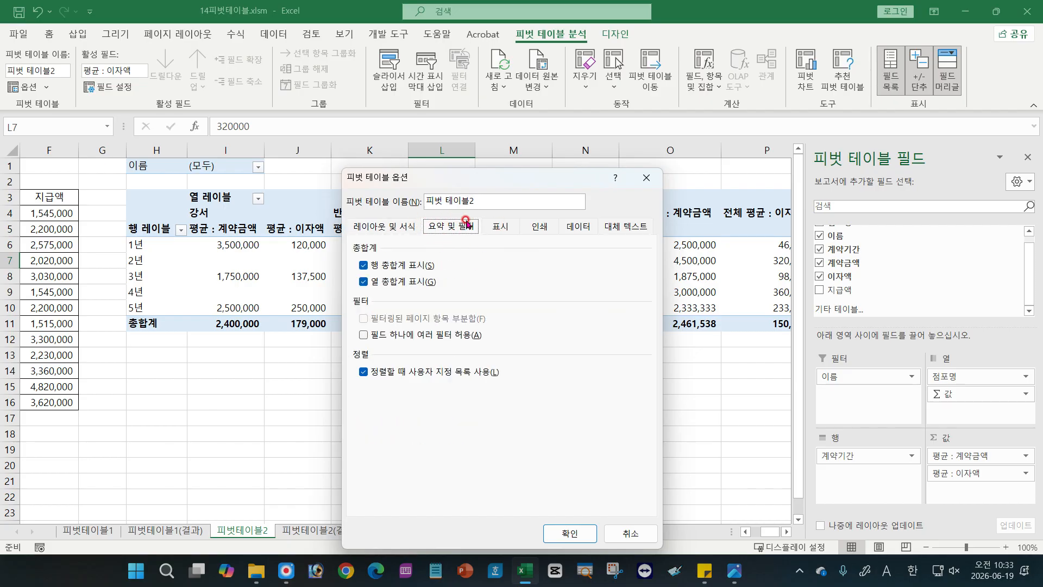
pyautogui.click(364, 265)
pyautogui.click(362, 281)
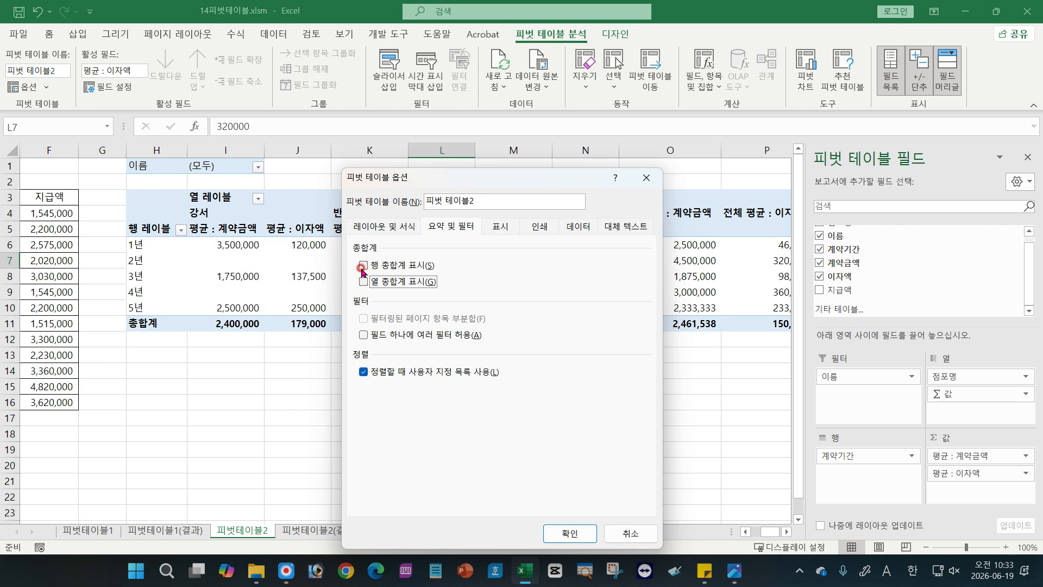
pyautogui.click(362, 267)
pyautogui.click(365, 283)
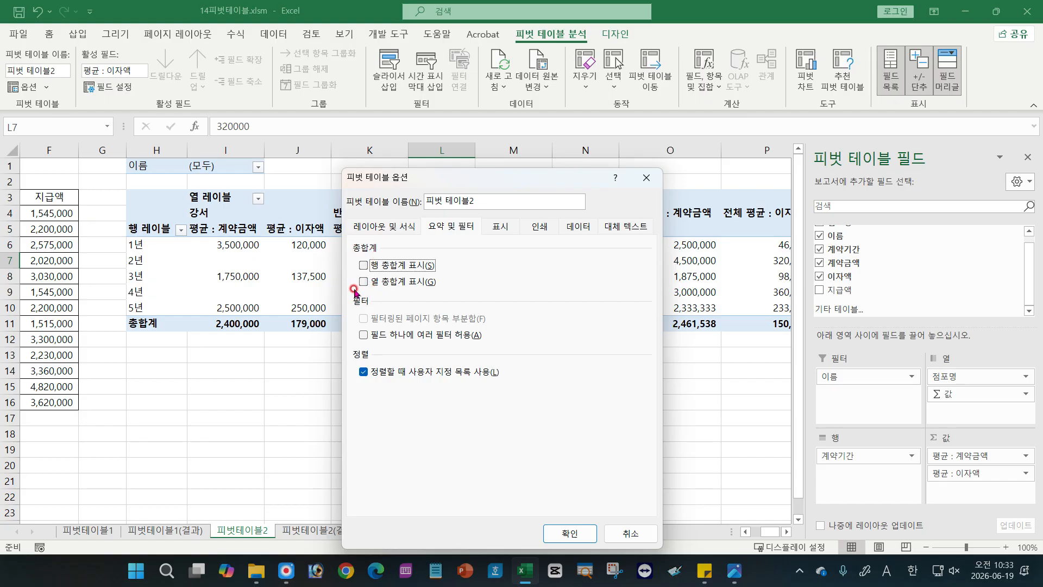
pyautogui.moveTo(478, 178); pyautogui.dragTo(475, 390)
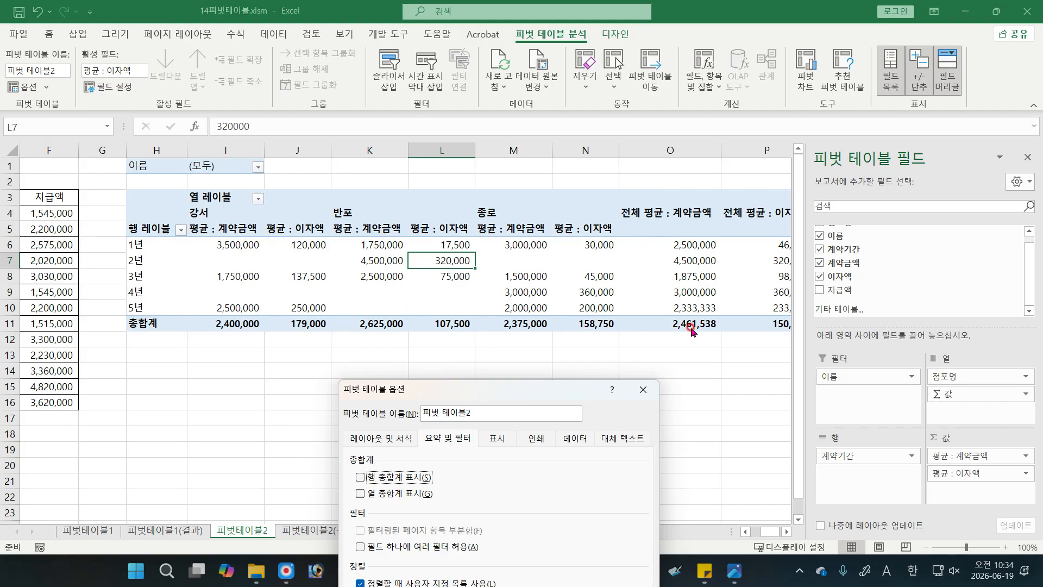
pyautogui.moveTo(540, 390); pyautogui.dragTo(559, 195)
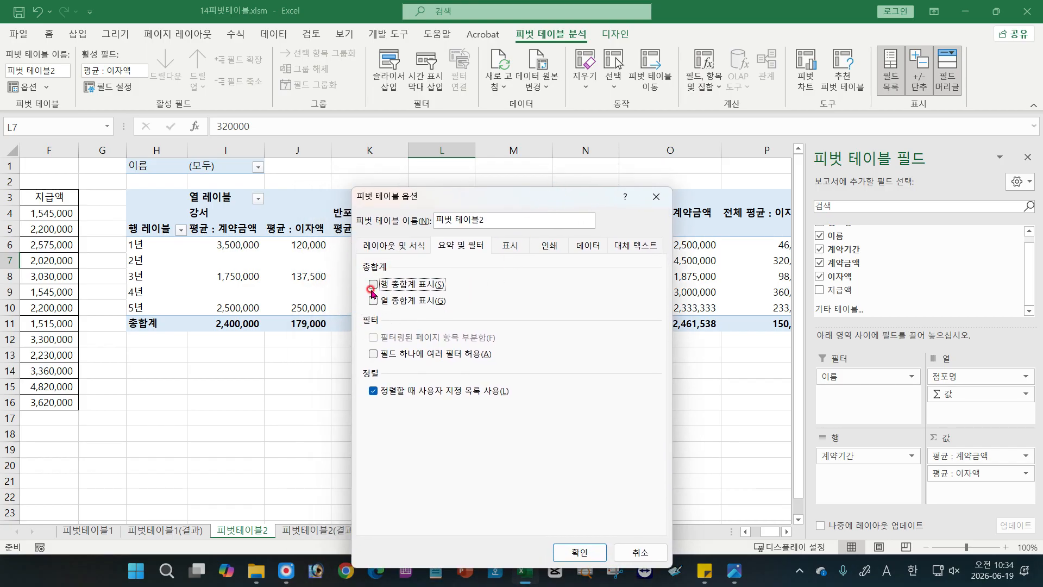
pyautogui.click(579, 551)
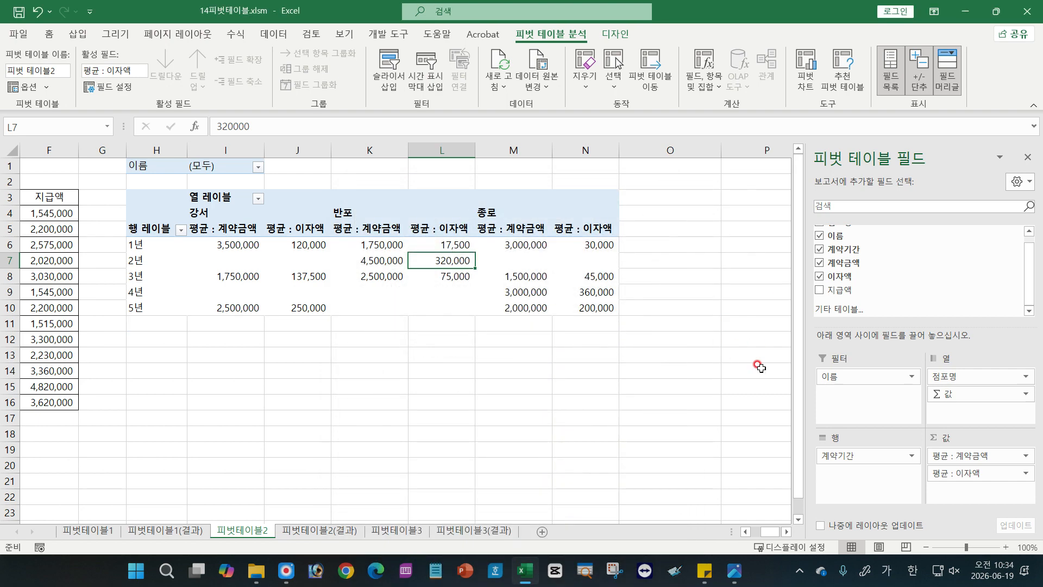
# Step: Recheck the Σ 값 placement instruction in image 01-163.jpg and return to Excel to locate the Σ 값 field
pyautogui.click(735, 570)
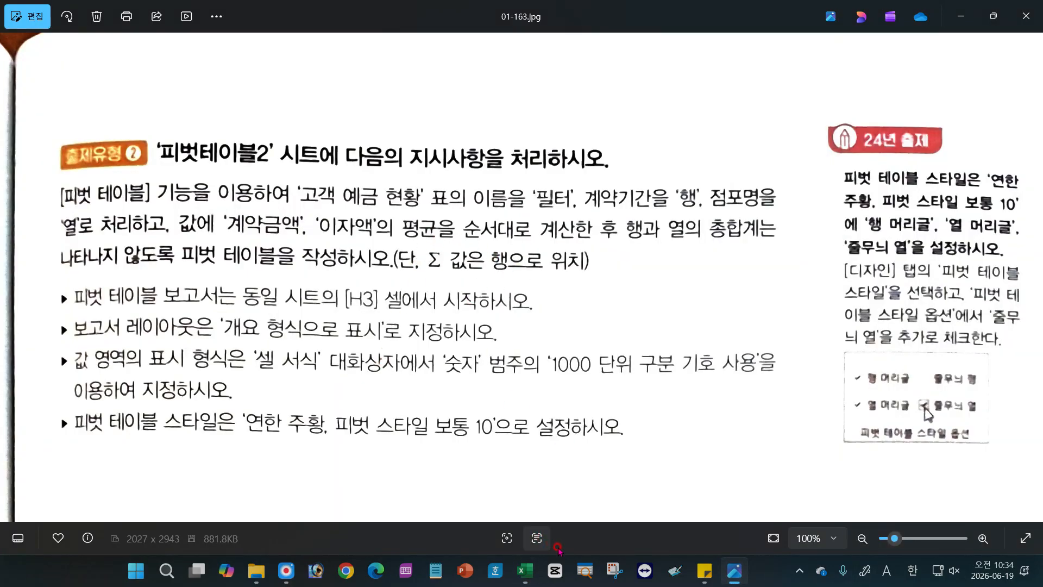
pyautogui.click(525, 570)
pyautogui.moveTo(946, 395)
pyautogui.mouseDown()
pyautogui.moveTo(960, 477)
pyautogui.moveTo(945, 457)
pyautogui.moveTo(984, 504)
pyautogui.moveTo(930, 468)
pyautogui.moveTo(966, 446)
pyautogui.moveTo(1022, 336)
pyautogui.moveTo(894, 430)
pyautogui.moveTo(913, 422)
pyautogui.moveTo(940, 473)
pyautogui.moveTo(1026, 482)
pyautogui.moveTo(967, 467)
pyautogui.mouseUp()
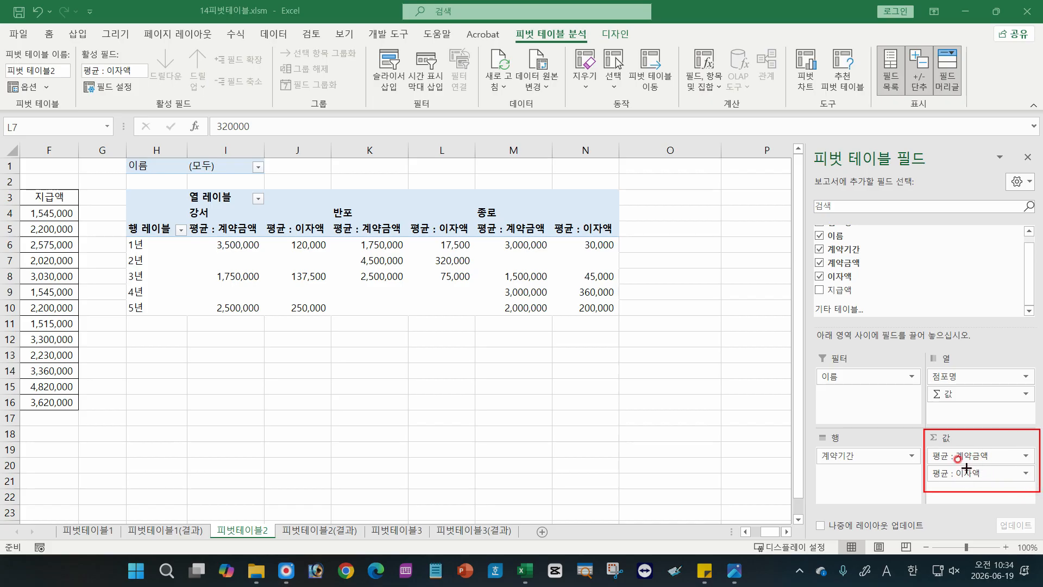
pyautogui.moveTo(928, 385)
pyautogui.mouseDown()
pyautogui.moveTo(934, 401)
pyautogui.moveTo(1032, 403)
pyautogui.mouseUp()
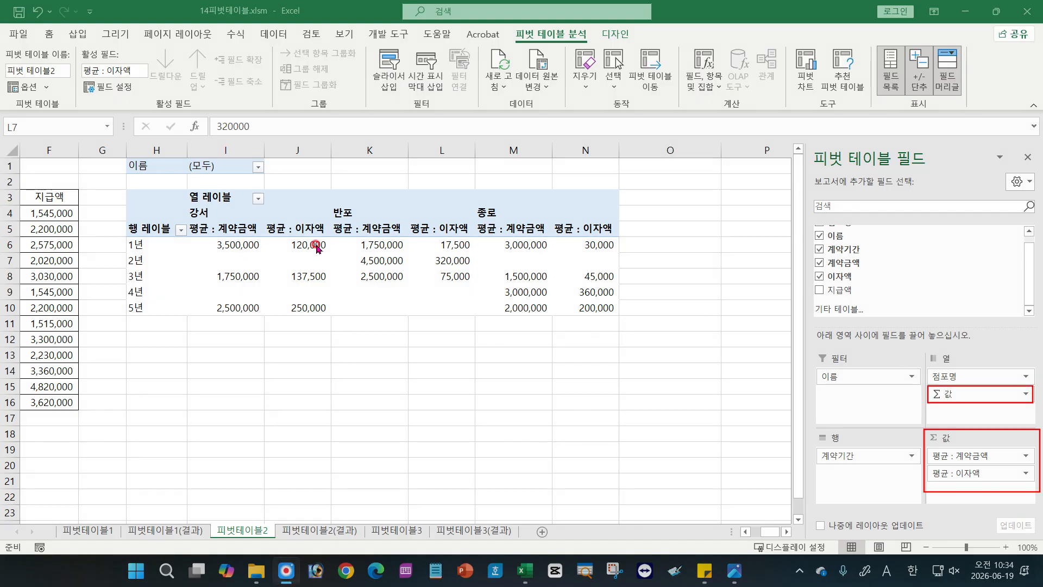
# Step: Return to the 피벗테이블2 sheet and examine the 평균 : 계약금액 and 평균 : 이자액 headings across the columns
pyautogui.doubleClick(236, 230)
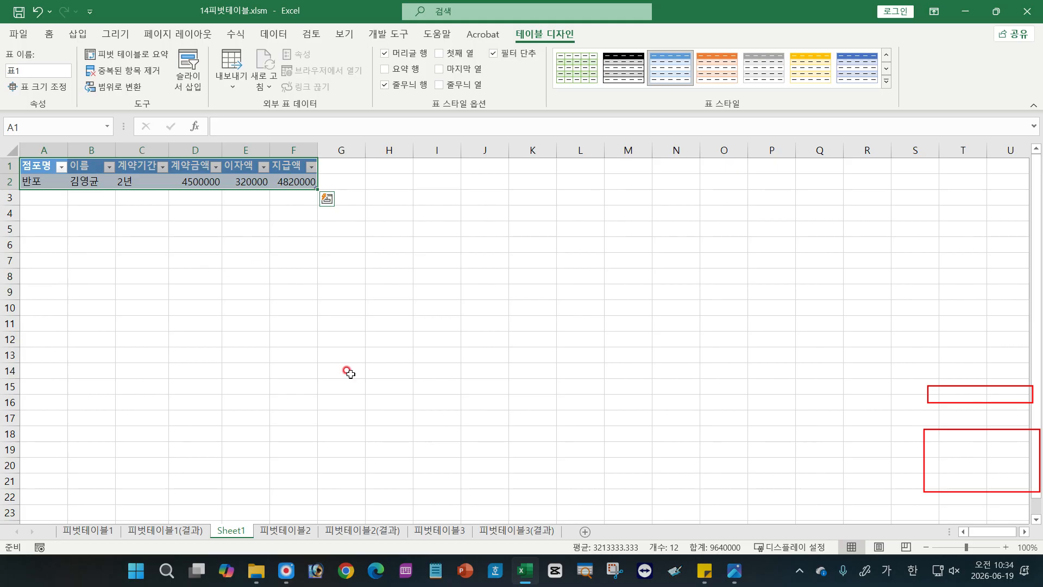
pyautogui.click(299, 535)
pyautogui.click(214, 230)
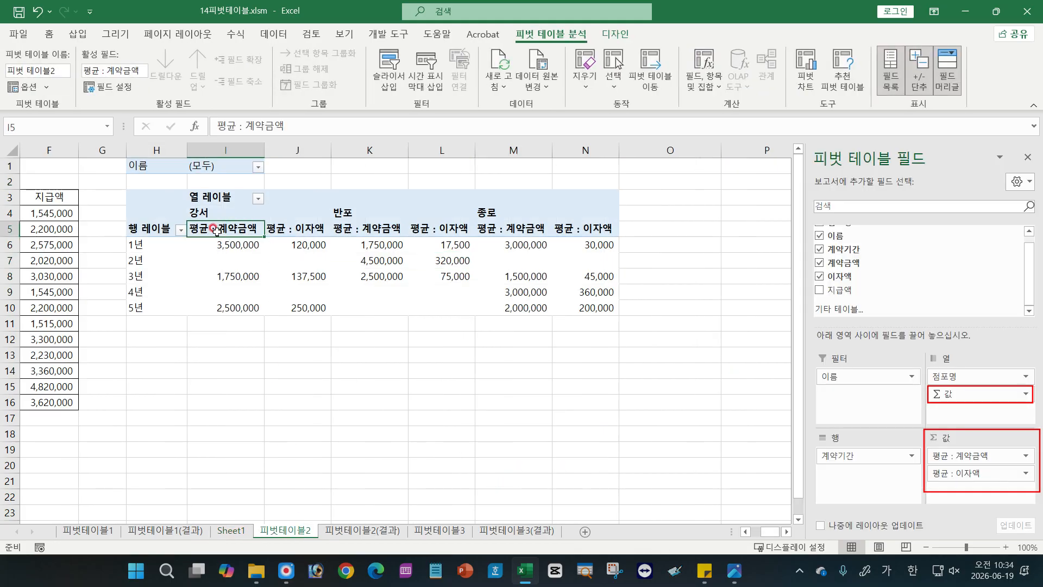
pyautogui.click(282, 227)
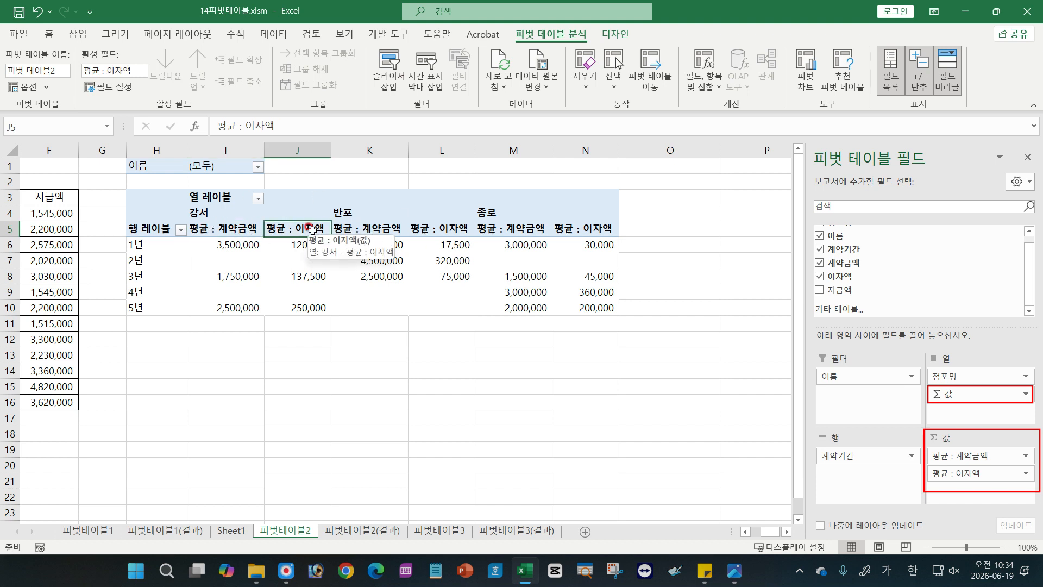
pyautogui.click(358, 234)
pyautogui.click(450, 227)
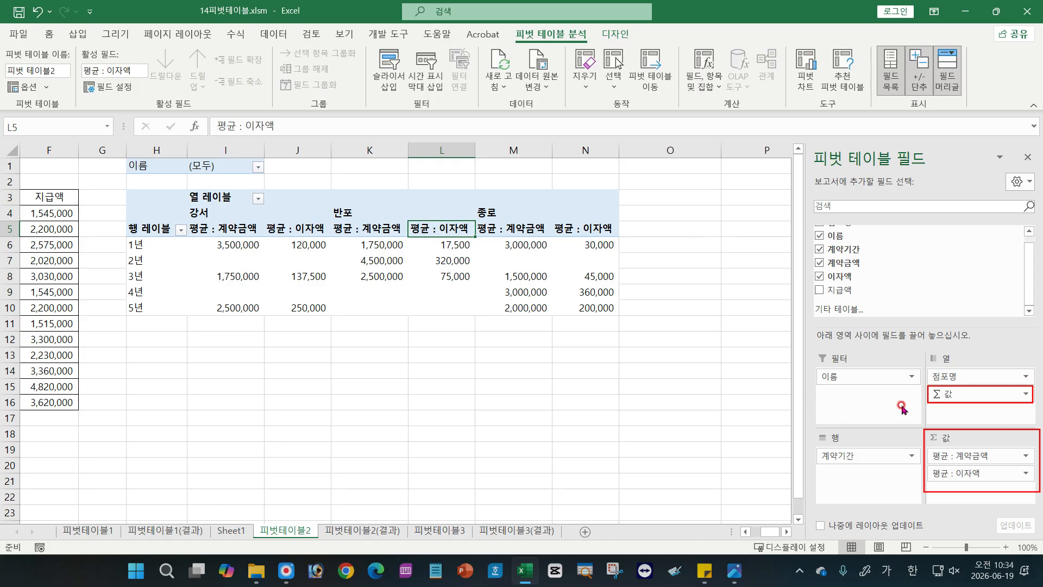
# Step: Move Σ 값 from the pivot table's columns to its rows and inspect the 평균 : 계약금액 and 평균 : 이자액 rows
pyautogui.moveTo(963, 395); pyautogui.dragTo(865, 485)
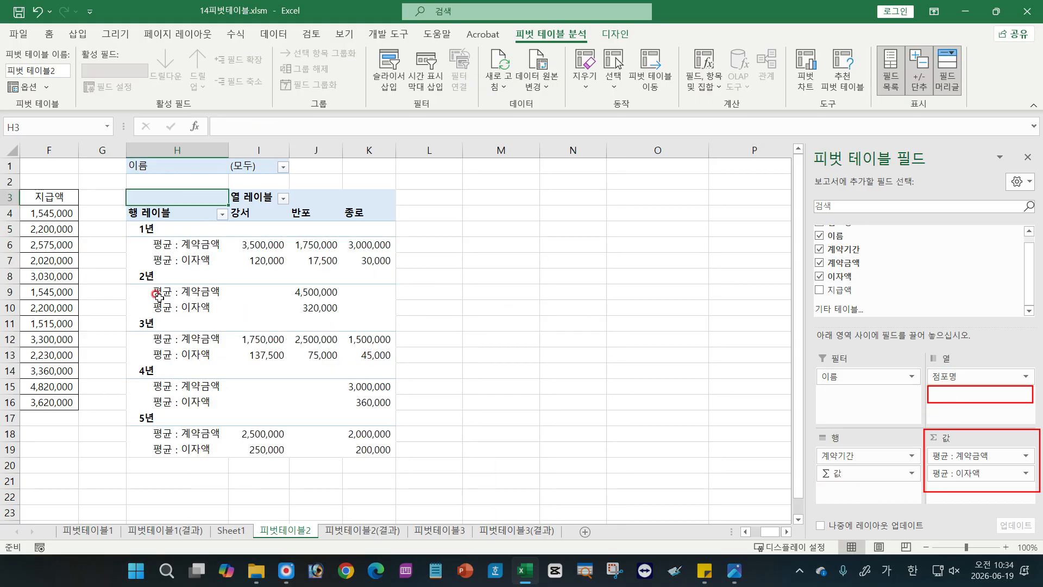
pyautogui.click(139, 245)
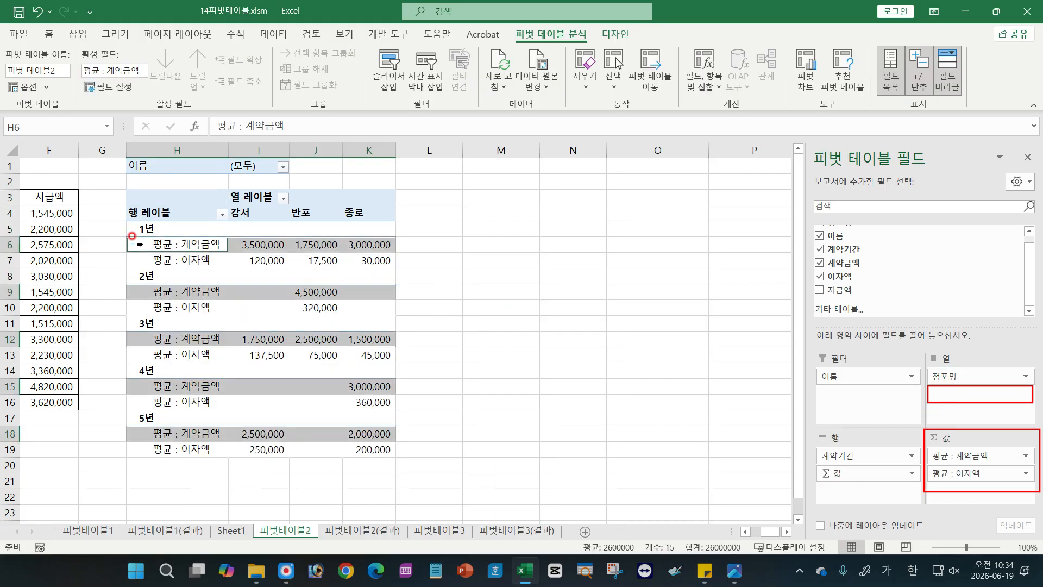
pyautogui.click(142, 259)
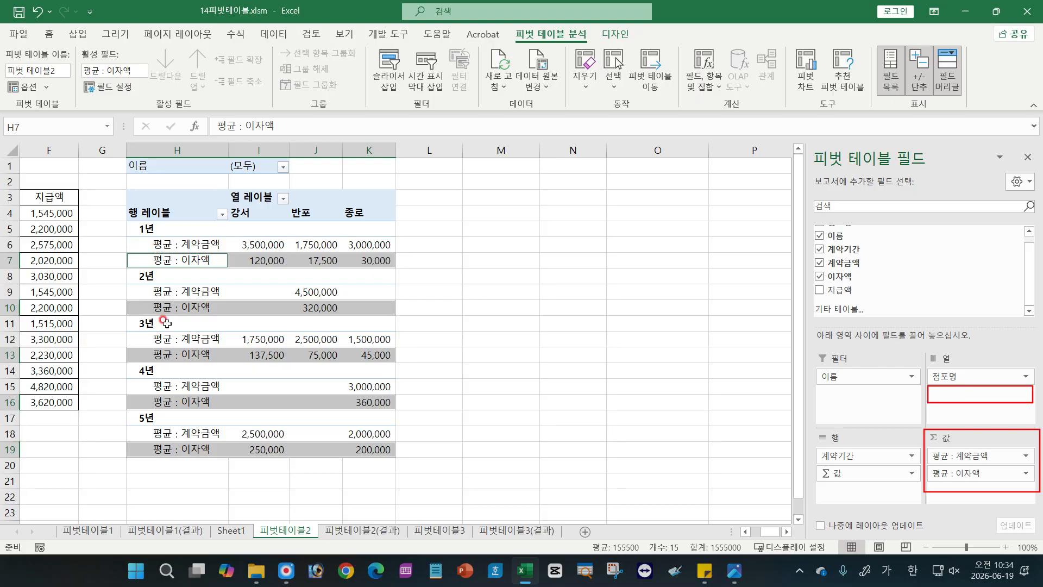
# Step: Read the report layout instruction in image 01-163.jpg and return to the pivot table in Excel
pyautogui.click(283, 304)
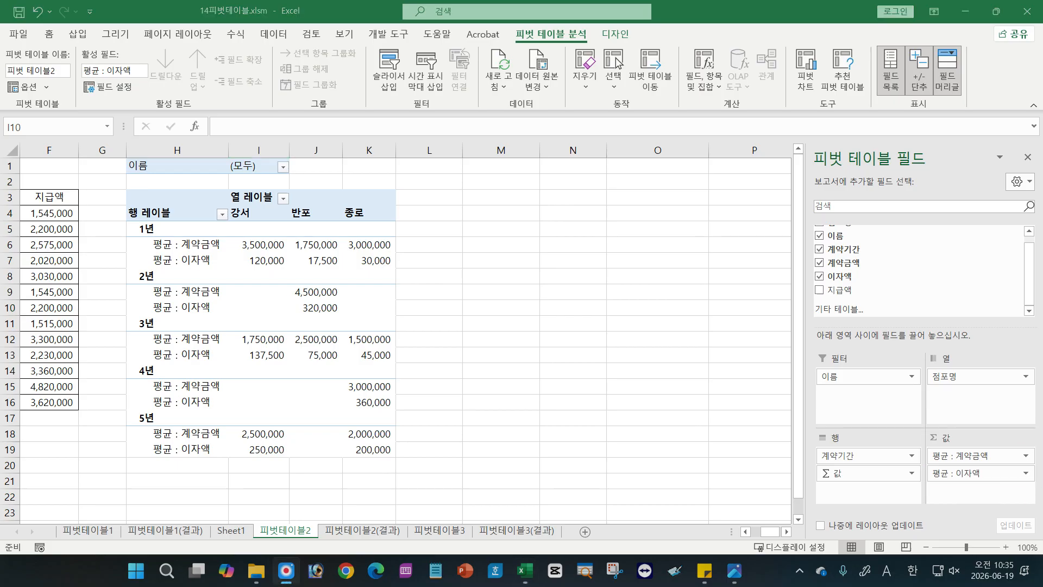
pyautogui.click(734, 570)
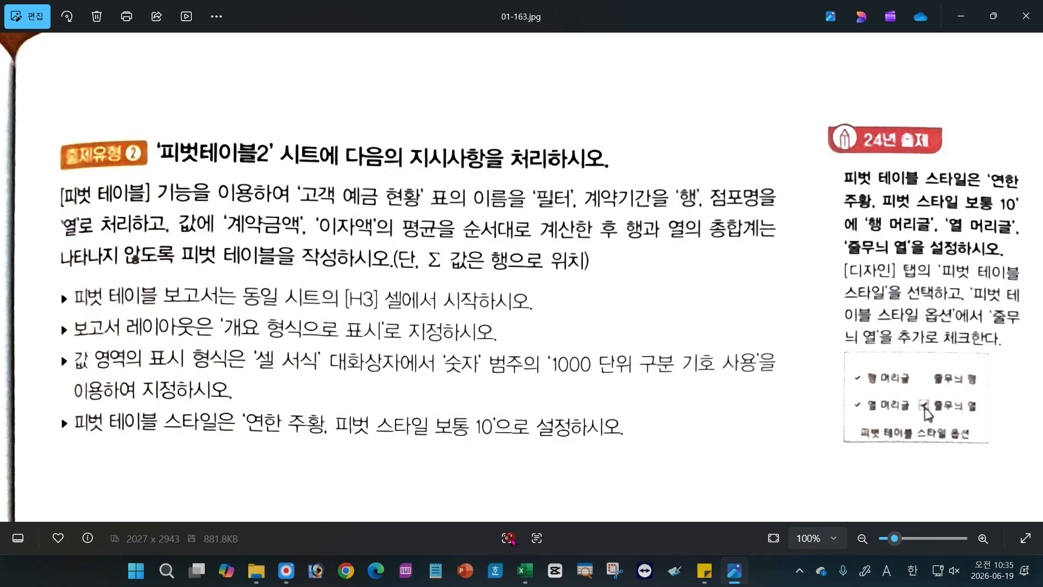
pyautogui.click(525, 570)
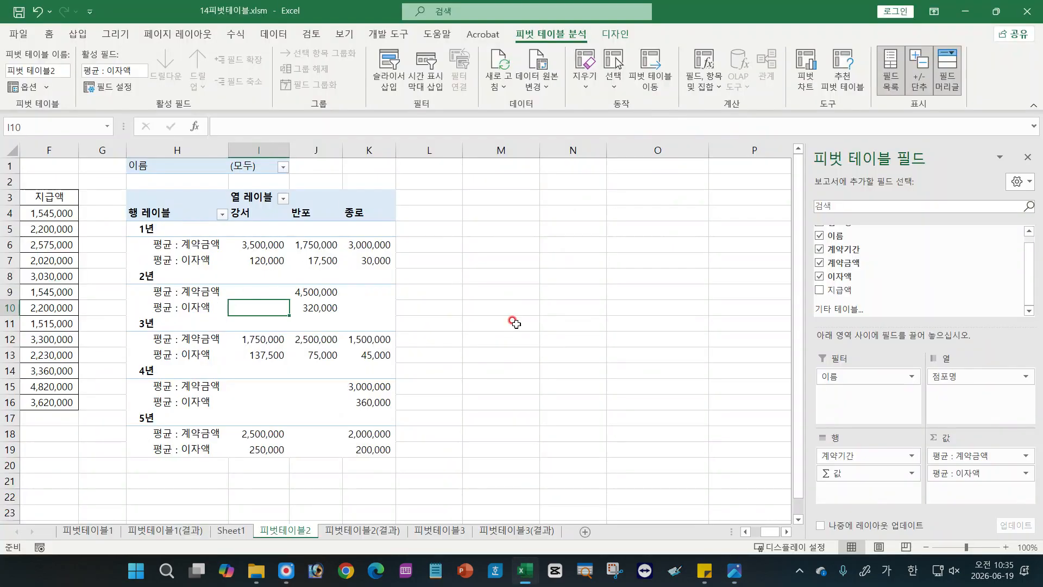
pyautogui.click(304, 305)
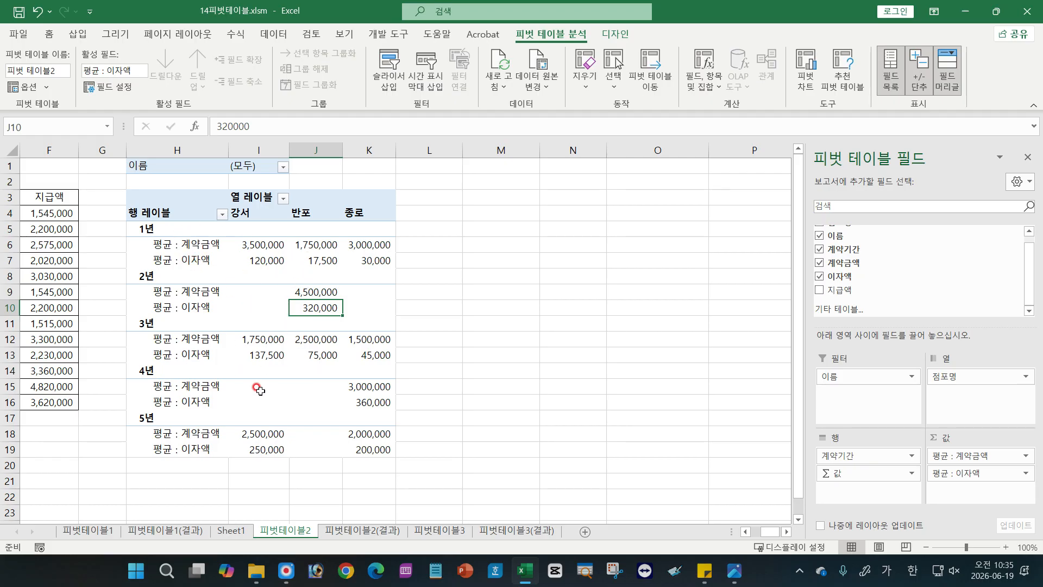
# Step: Try the report layouts 개요 형식으로 표시 and 테이블 형식으로 표시 on the pivot table
pyautogui.click(625, 34)
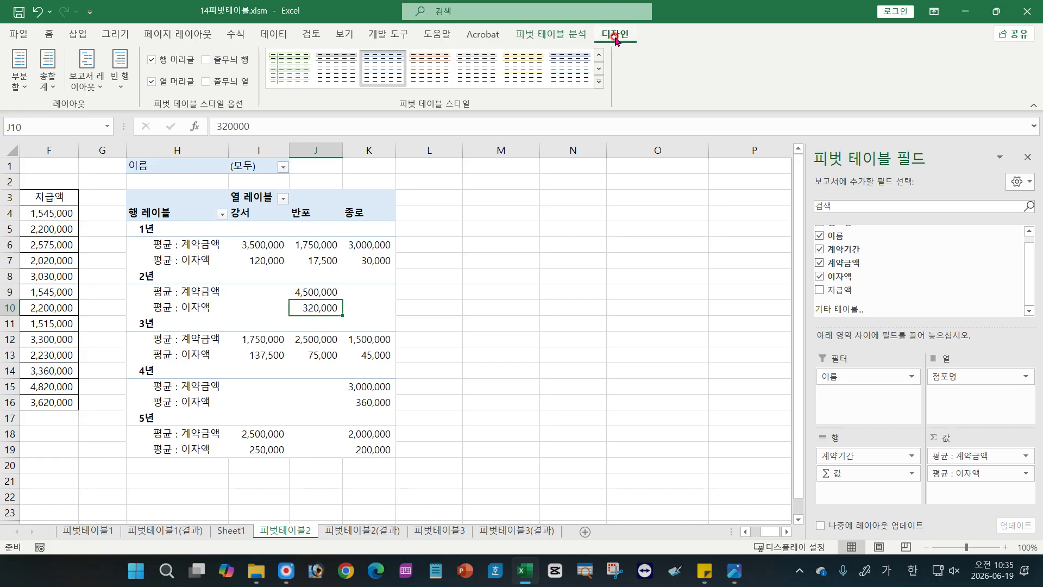
pyautogui.click(81, 86)
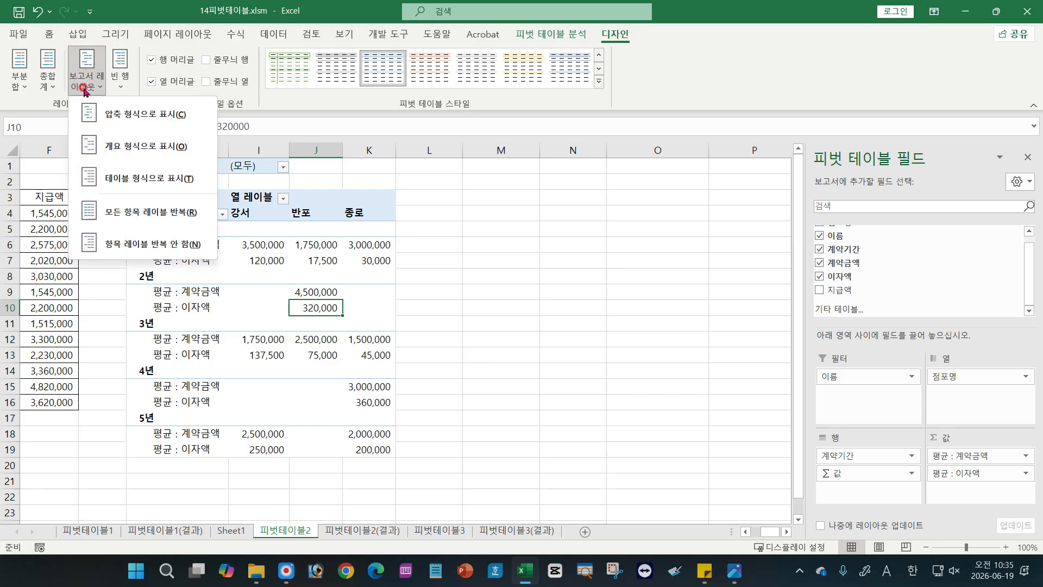
pyautogui.click(100, 146)
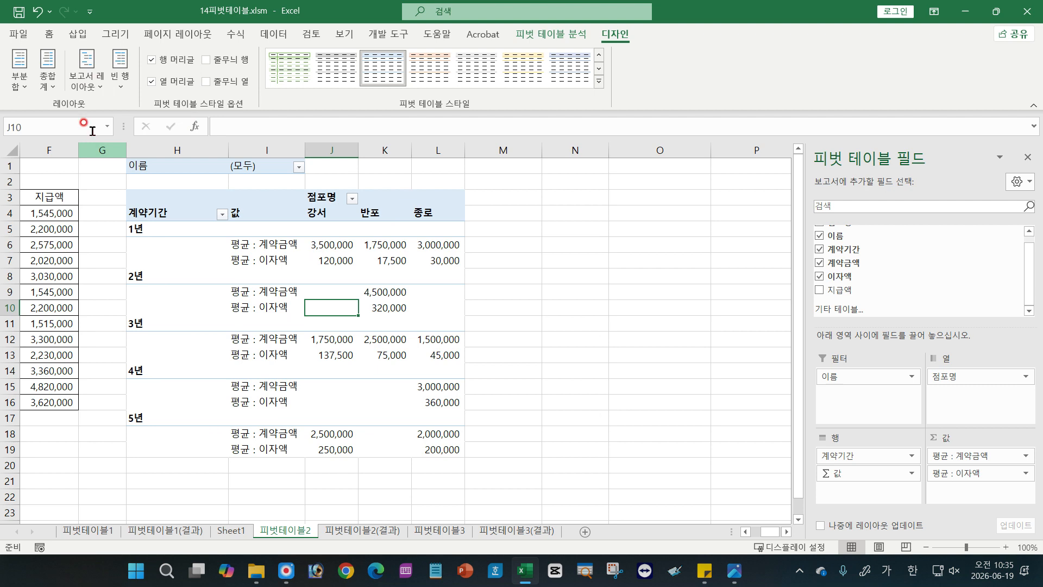
pyautogui.click(85, 82)
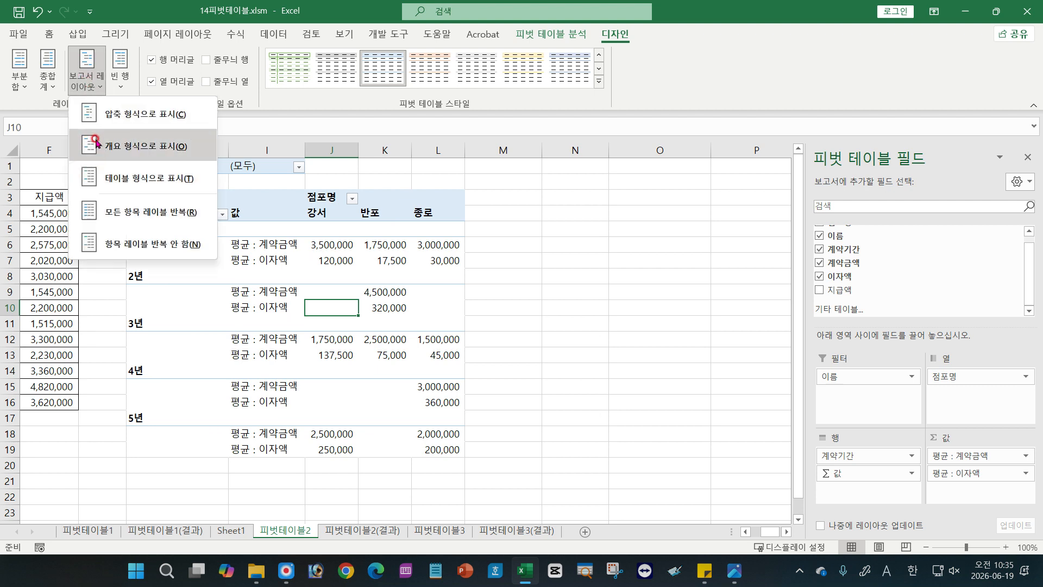
pyautogui.click(102, 182)
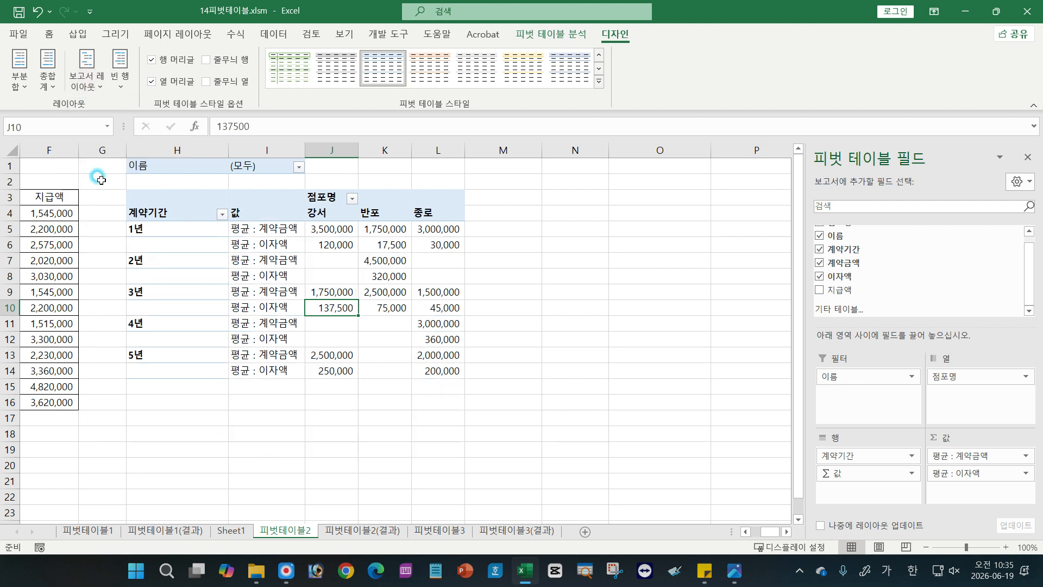
# Step: Set the report layout back to 압축 형식으로 표시 and examine the 행 레이블 and 열 레이블 headings
pyautogui.click(86, 84)
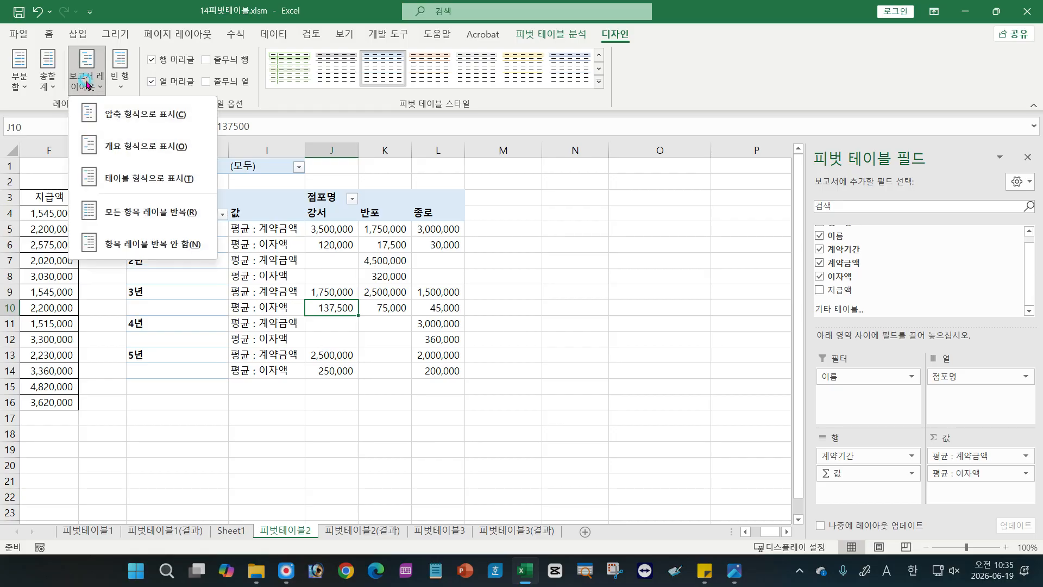
pyautogui.click(91, 118)
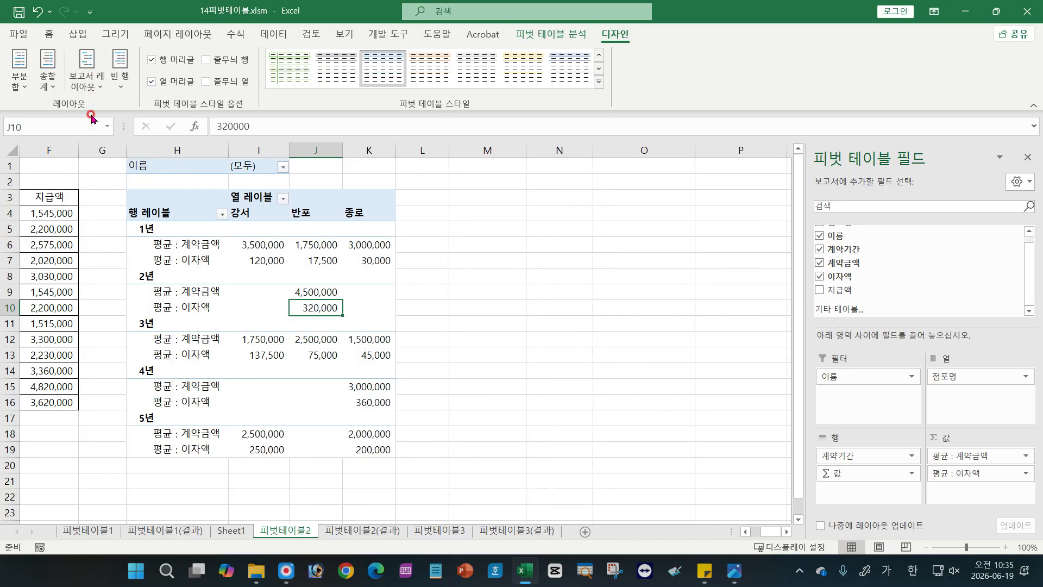
pyautogui.click(87, 82)
pyautogui.click(93, 117)
pyautogui.click(167, 219)
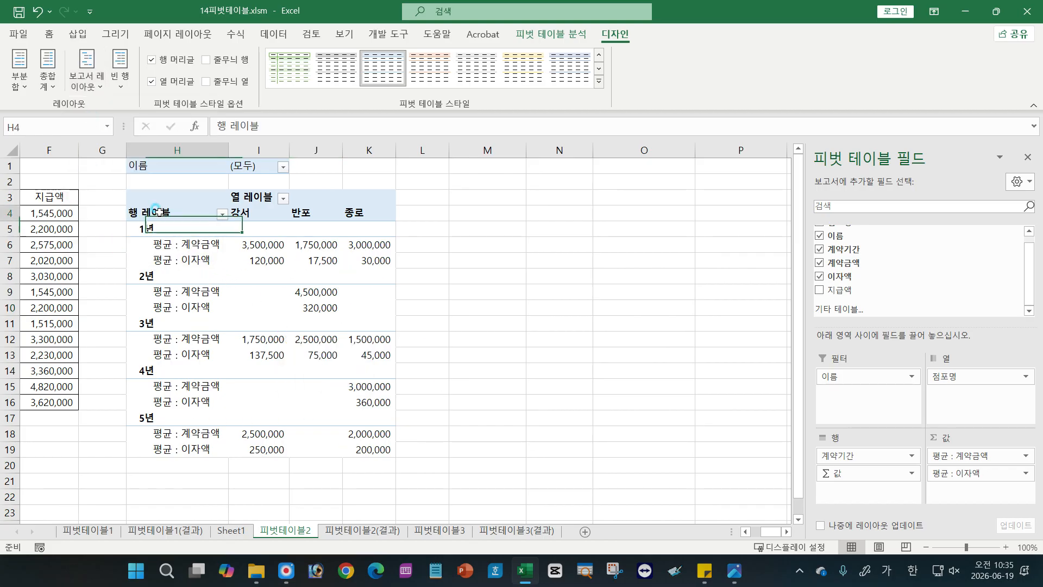
pyautogui.click(239, 191)
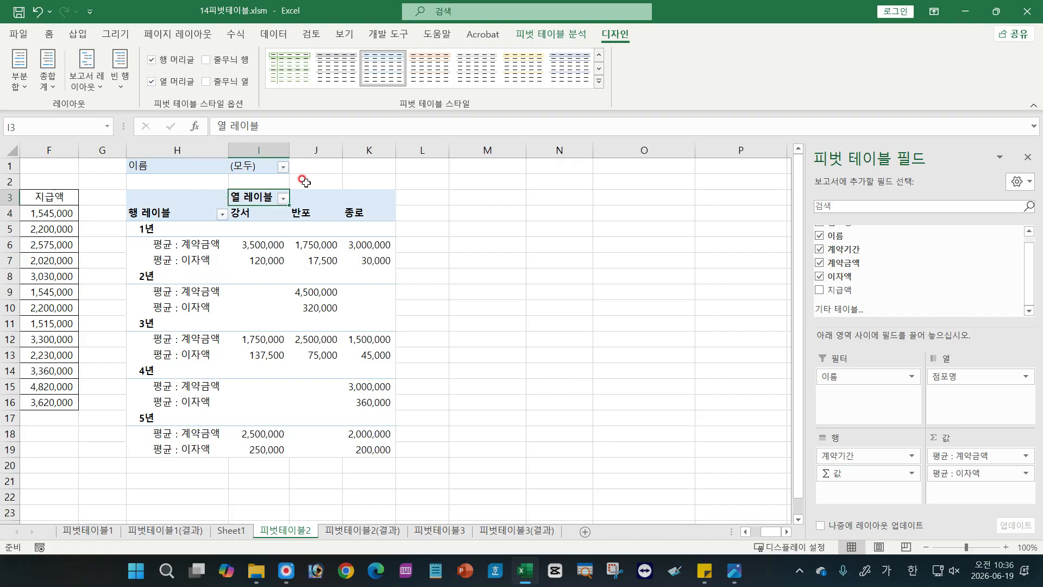
# Step: Switch the report layout to 개요 형식으로 표시 and examine the 계약기간, 점포명 and 값 headings
pyautogui.click(87, 82)
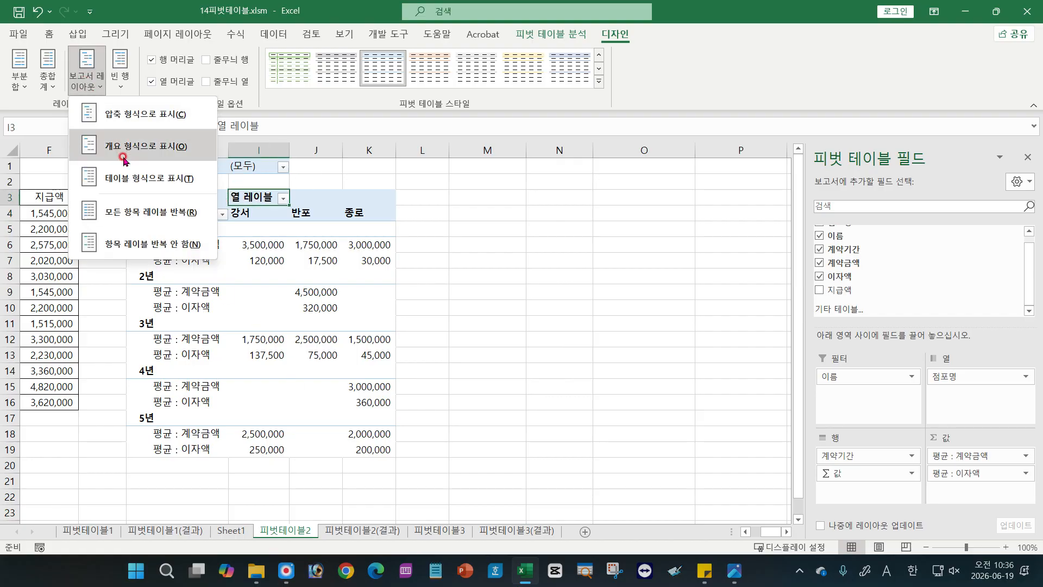
pyautogui.click(93, 147)
pyautogui.click(152, 213)
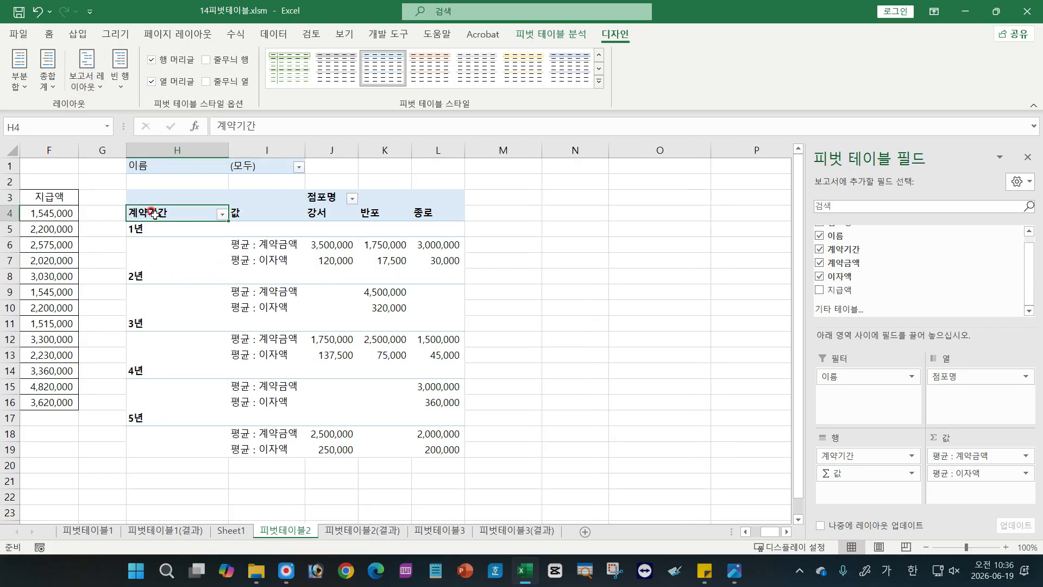
pyautogui.click(330, 196)
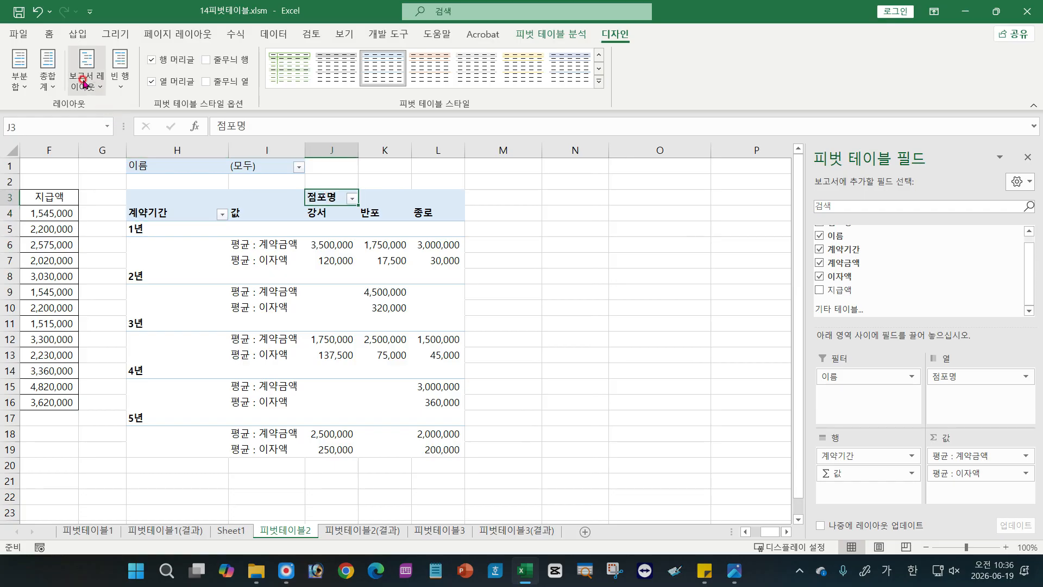
pyautogui.click(234, 212)
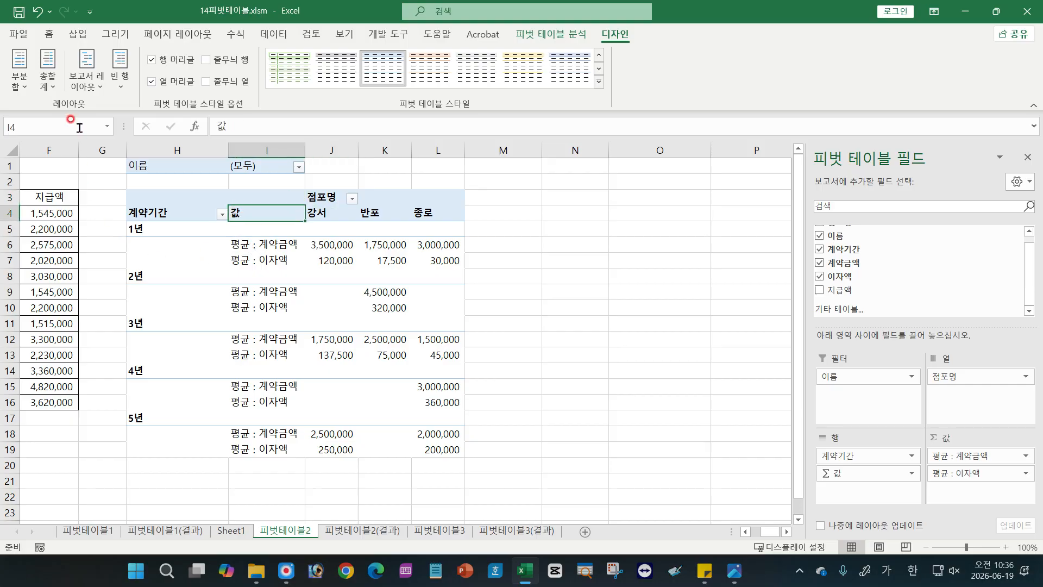
# Step: Reapply 압축 형식으로 표시 and compare the 행 레이블 and 열 레이블 heading cells H4 and I3
pyautogui.click(87, 80)
pyautogui.click(100, 111)
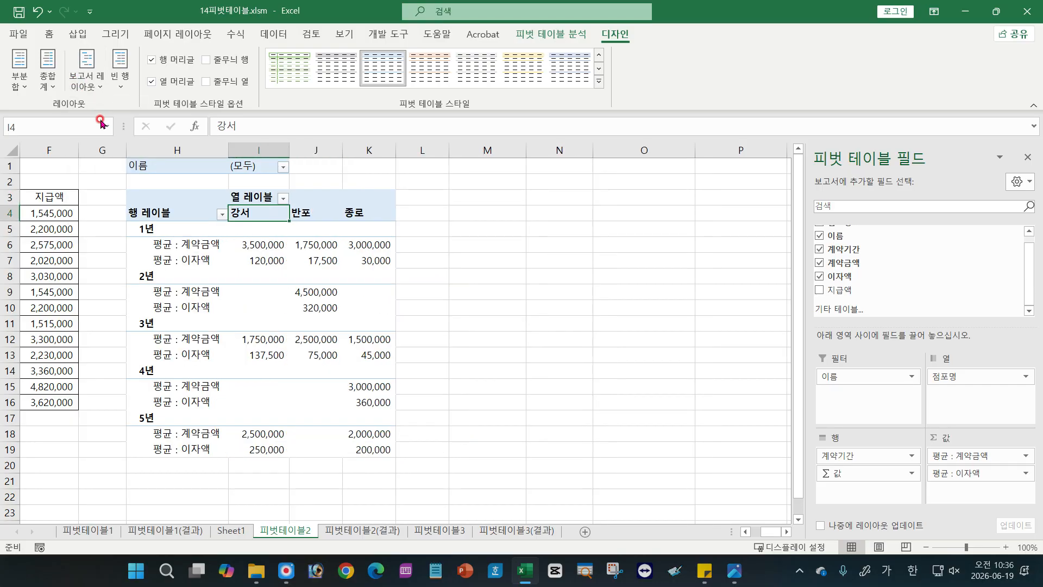
pyautogui.click(168, 211)
pyautogui.doubleClick(169, 212)
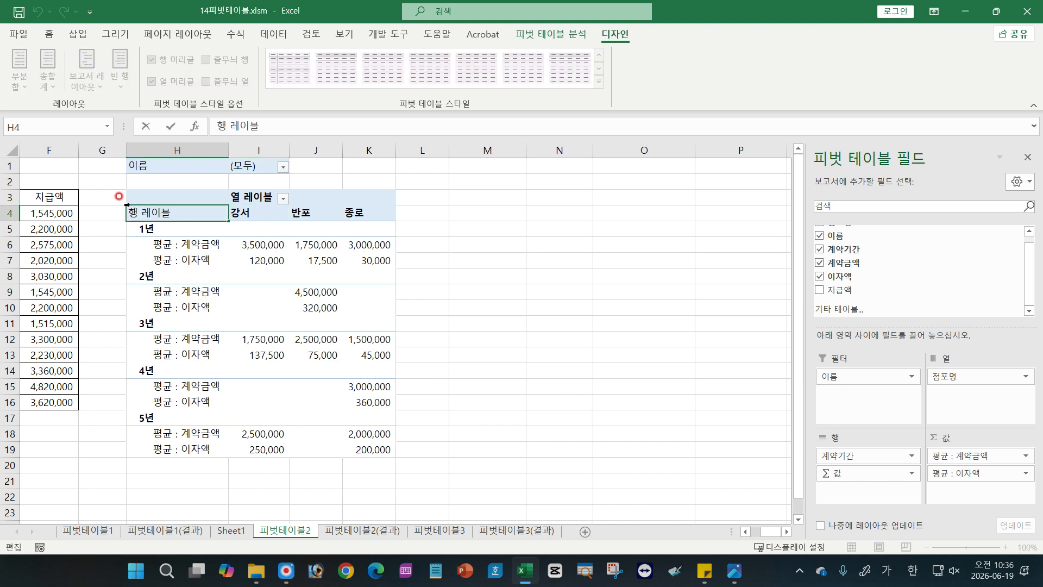
pyautogui.doubleClick(253, 197)
pyautogui.click(262, 200)
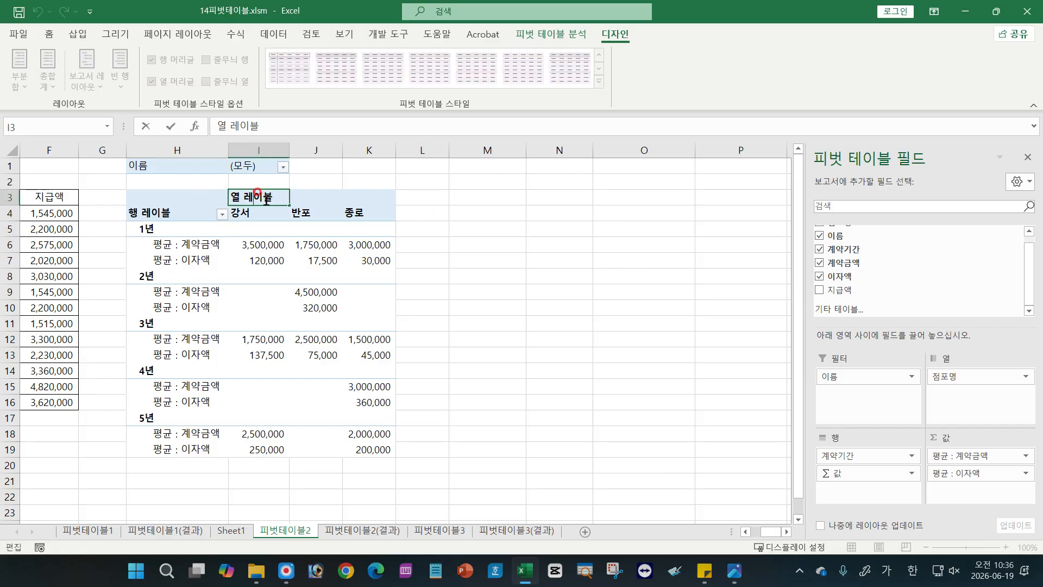
# Step: Set the pivot table's report layout to 개요 형식으로 표시
pyautogui.click(266, 291)
pyautogui.click(86, 80)
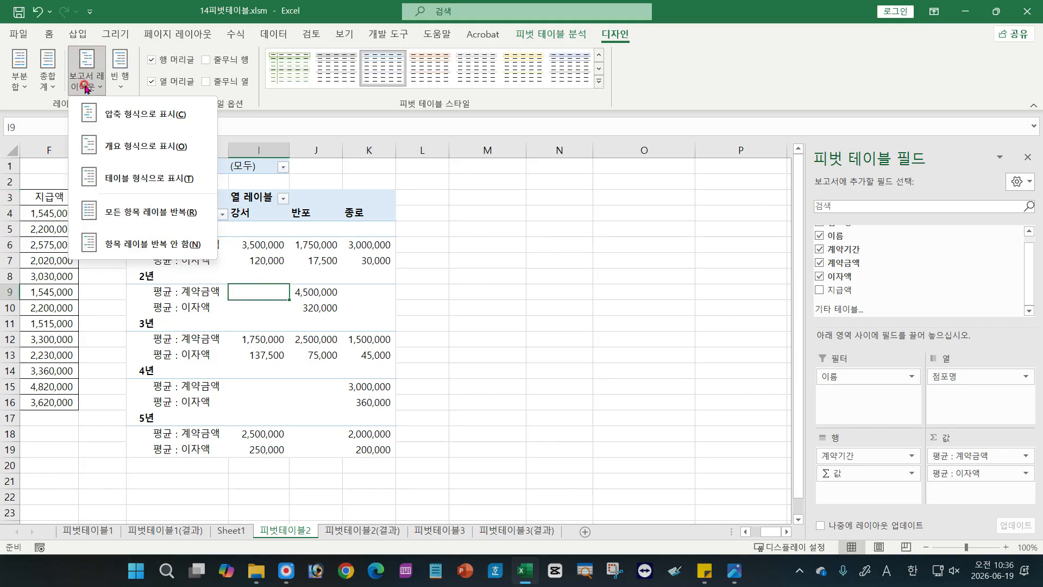
pyautogui.click(121, 152)
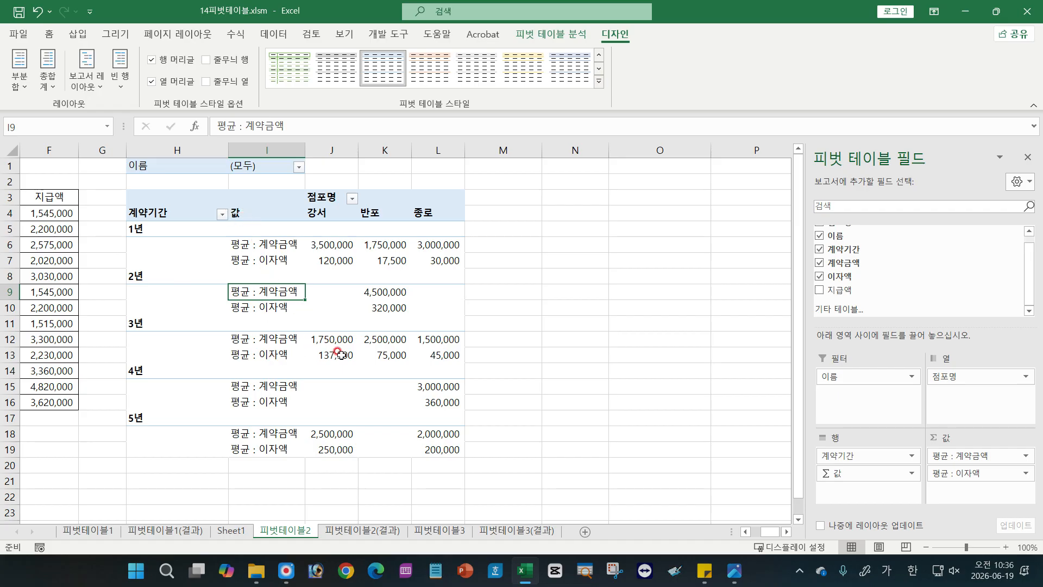
# Step: Check the style instruction in image 01-163.jpg and apply 연한 주황, 피벗 스타일 보통 10 to the pivot table
pyautogui.click(735, 572)
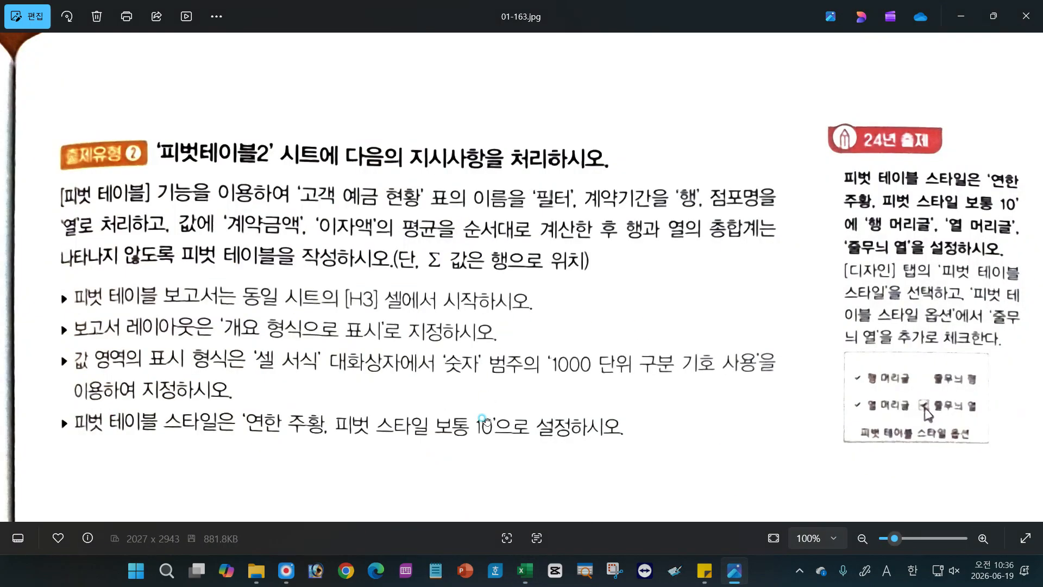
pyautogui.scroll(-1, 486, 399)
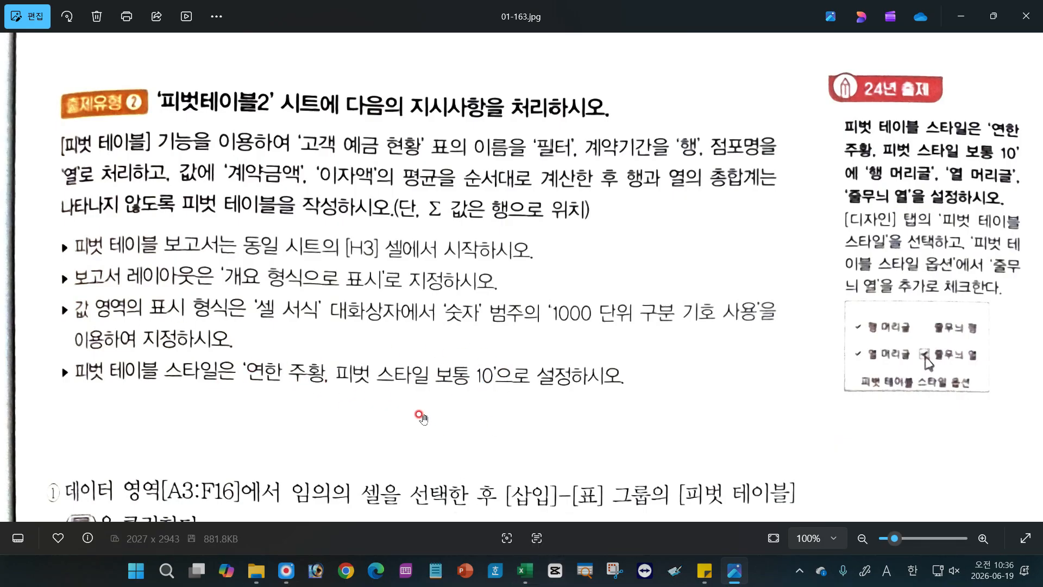
pyautogui.click(520, 568)
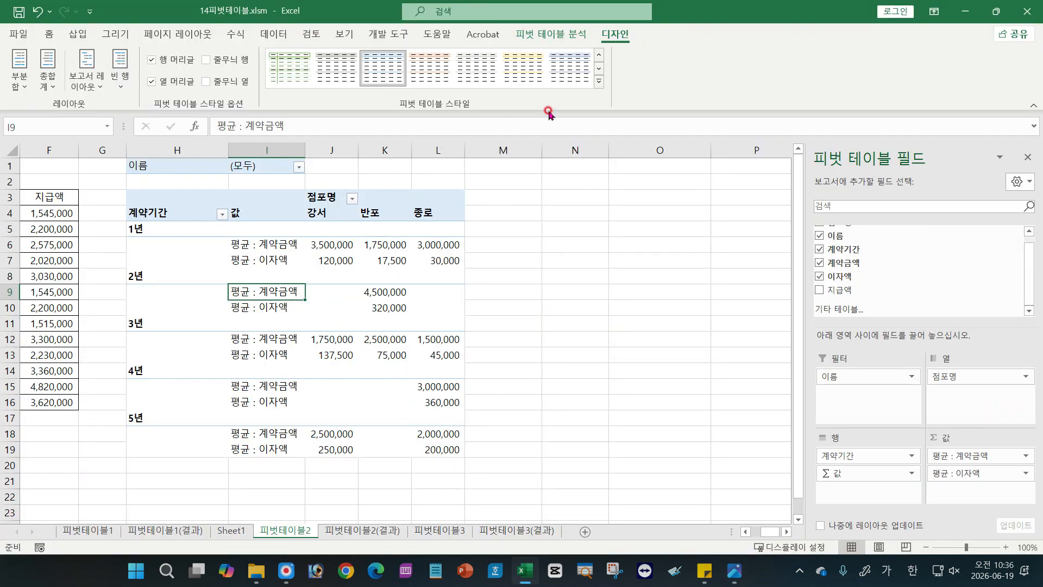
pyautogui.click(601, 84)
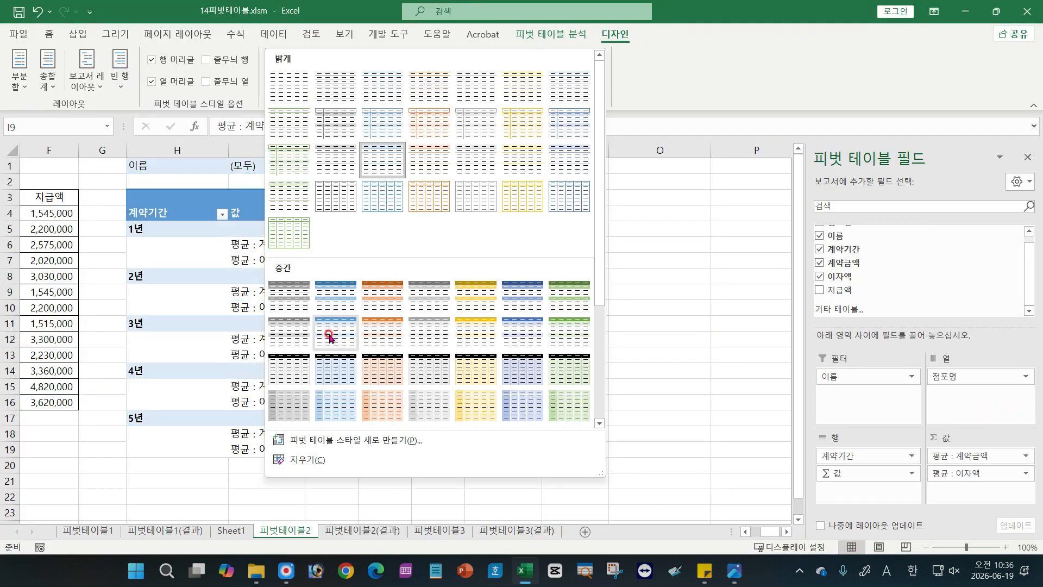
pyautogui.click(386, 333)
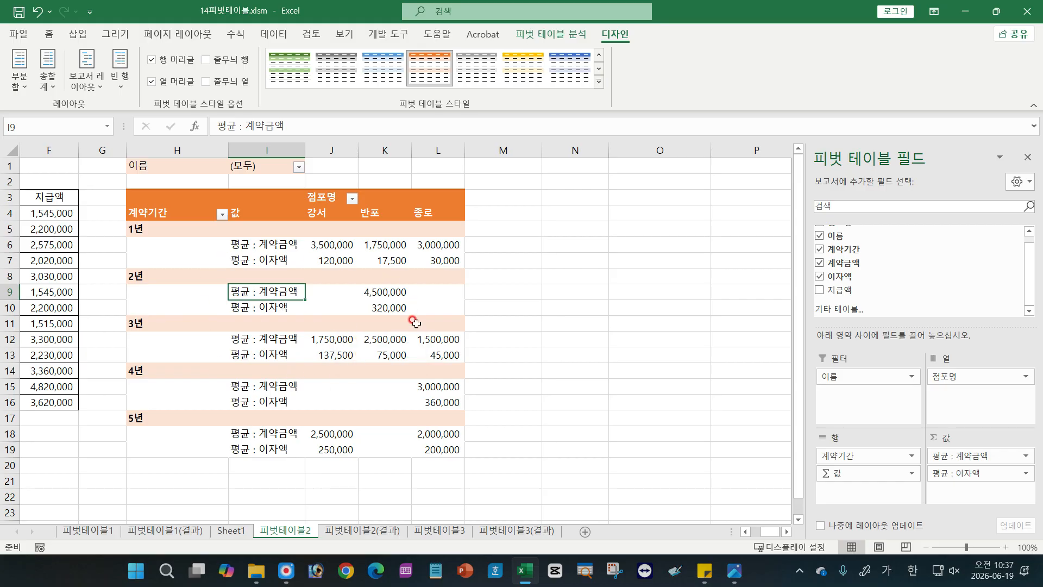
# Step: Check filter cell H1 and start cell H3, and filter the pivot table's 이름 field to the first listed customer
pyautogui.click(157, 165)
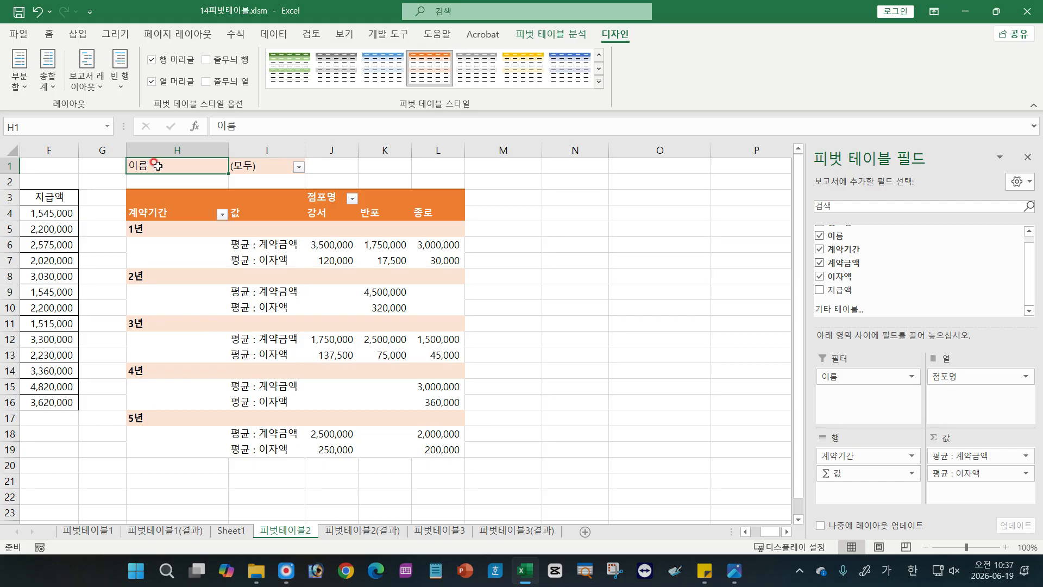
pyautogui.click(147, 196)
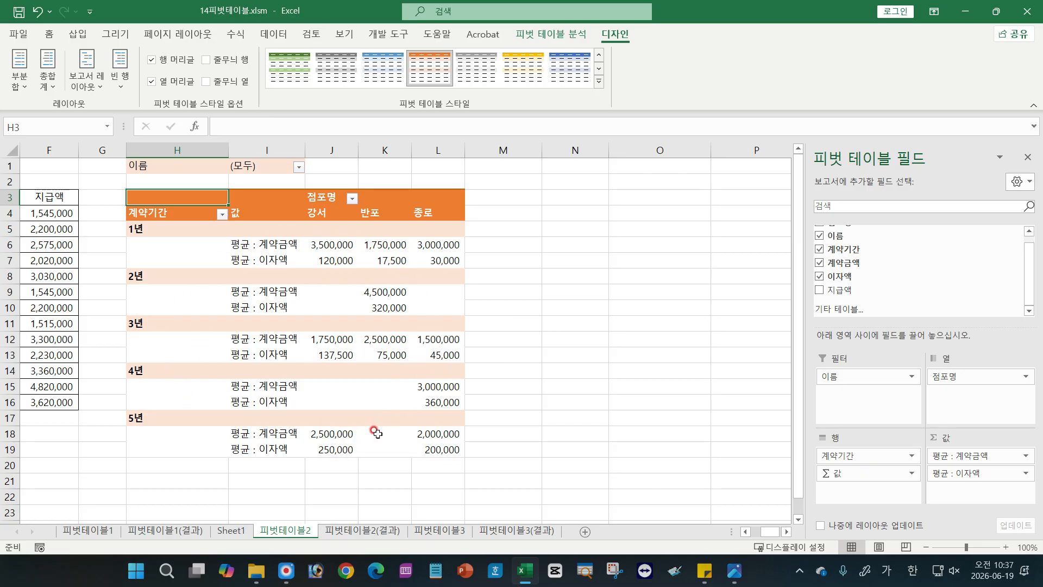
pyautogui.click(297, 168)
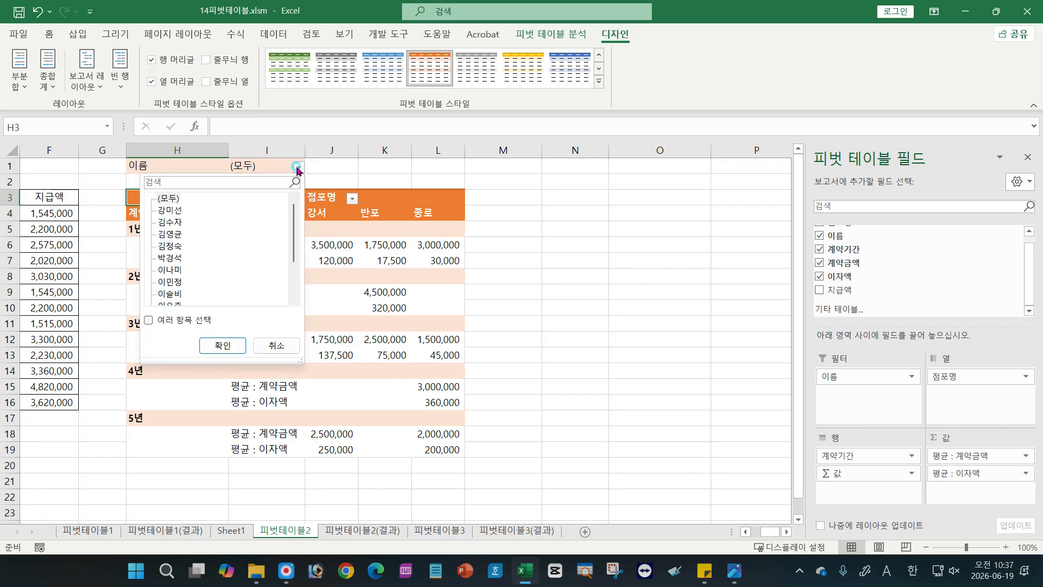
pyautogui.click(179, 211)
pyautogui.click(220, 350)
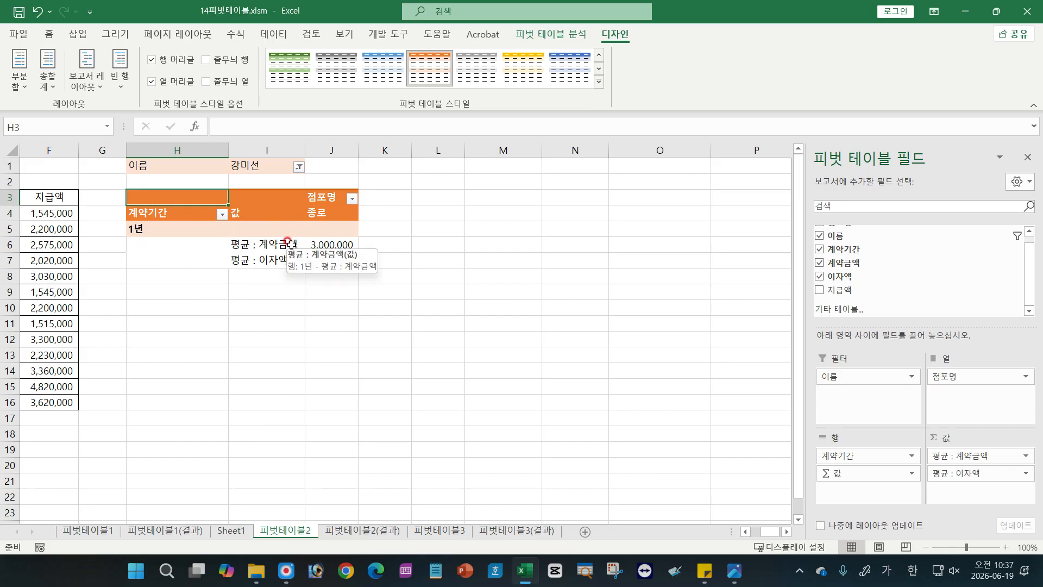
# Step: Change the pivot table's 이름 filter to the second listed customer
pyautogui.click(299, 167)
pyautogui.click(170, 222)
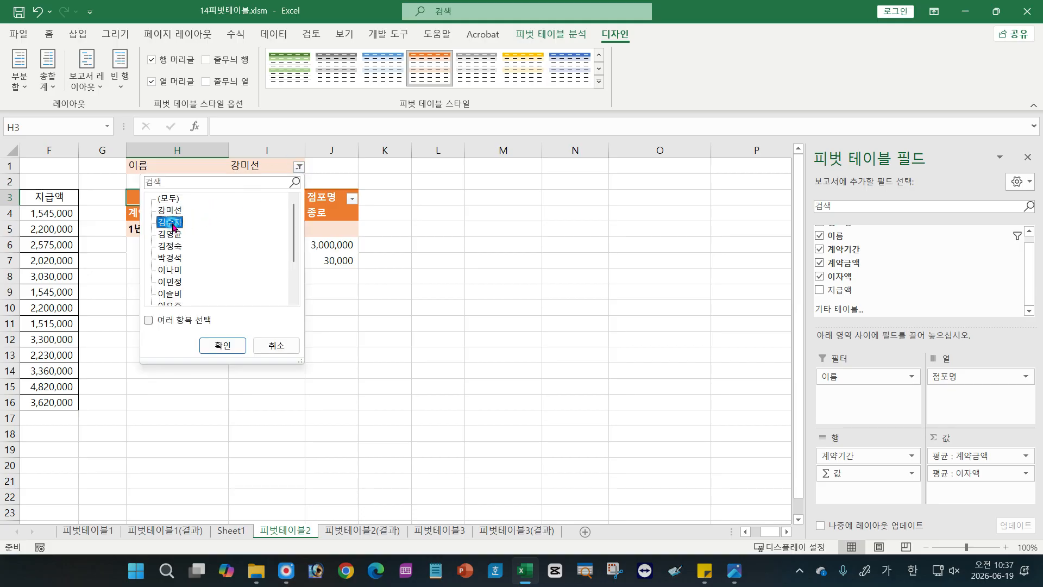
pyautogui.click(206, 346)
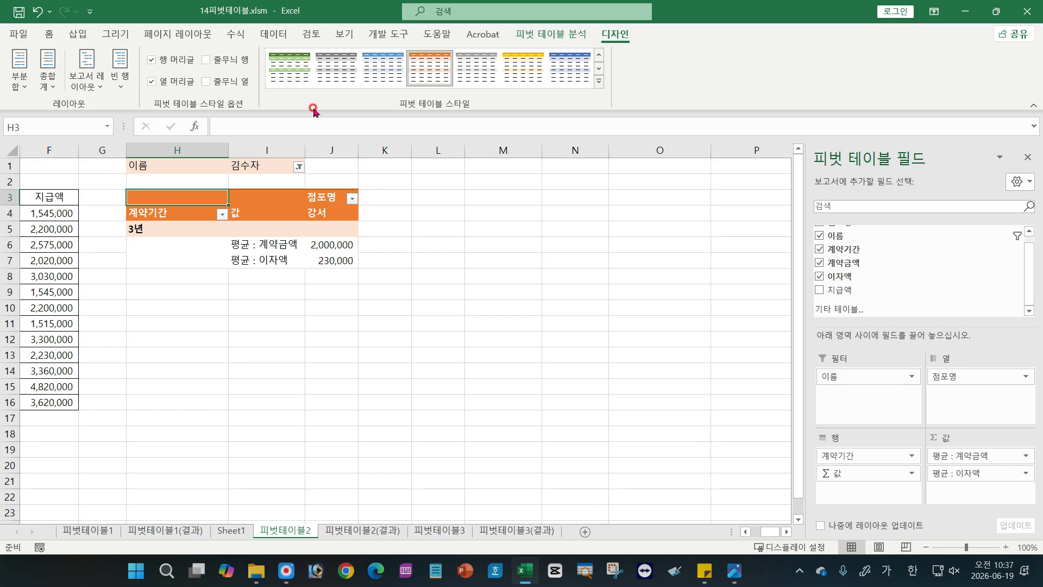
# Step: Change the pivot table's 이름 filter to the sixth listed customer
pyautogui.click(299, 167)
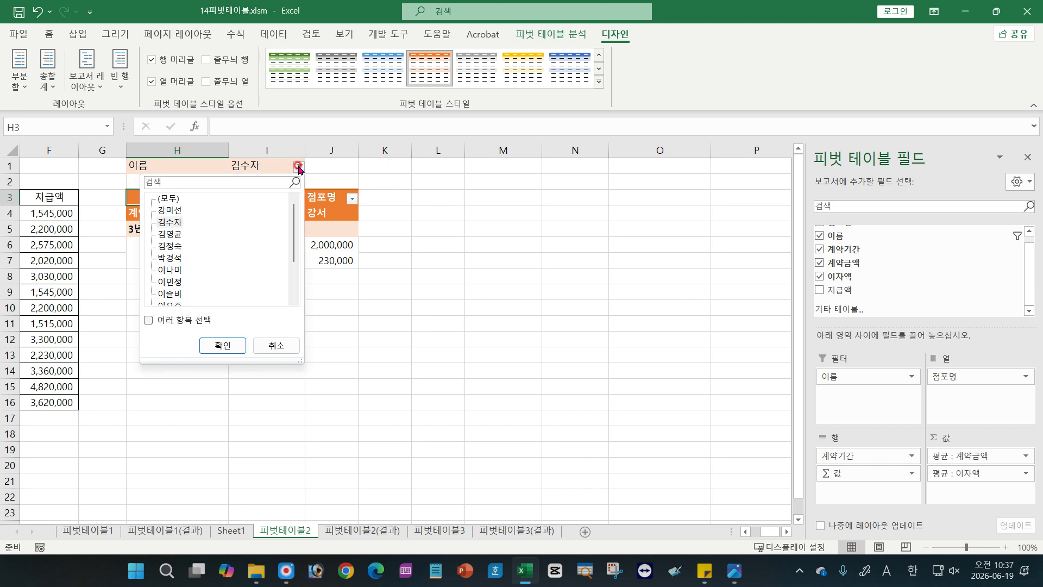
pyautogui.click(176, 271)
pyautogui.click(218, 347)
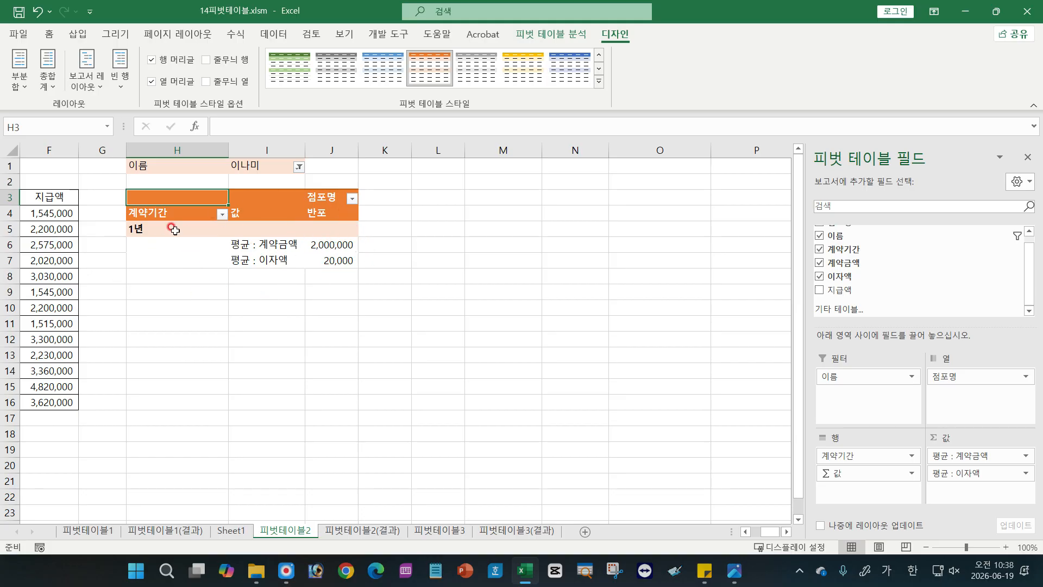
# Step: Allow multiple items in the pivot table's 이름 filter and include the fourth and fifth listed customers alongside the sixth
pyautogui.click(299, 167)
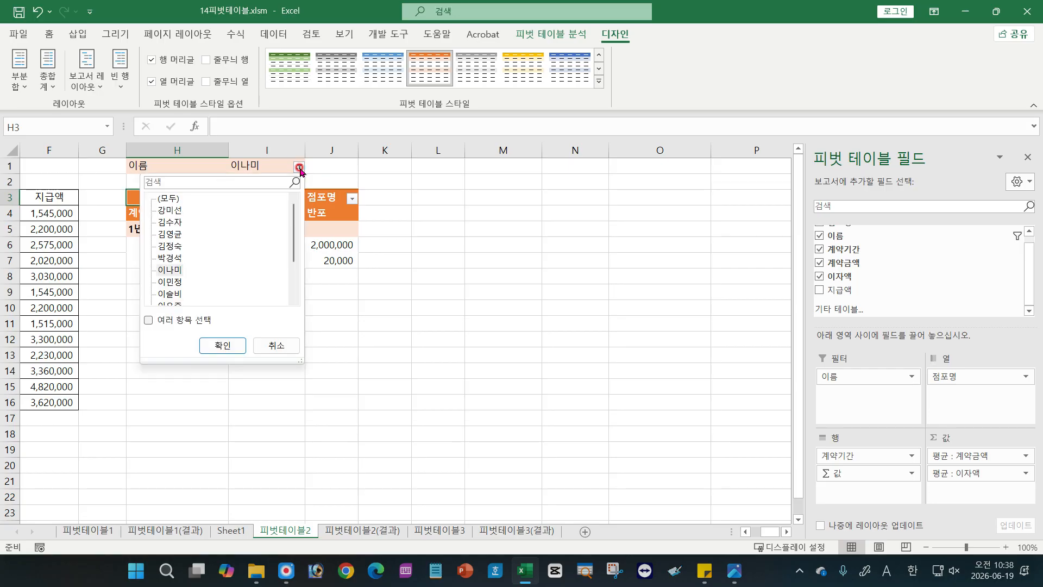
pyautogui.click(148, 320)
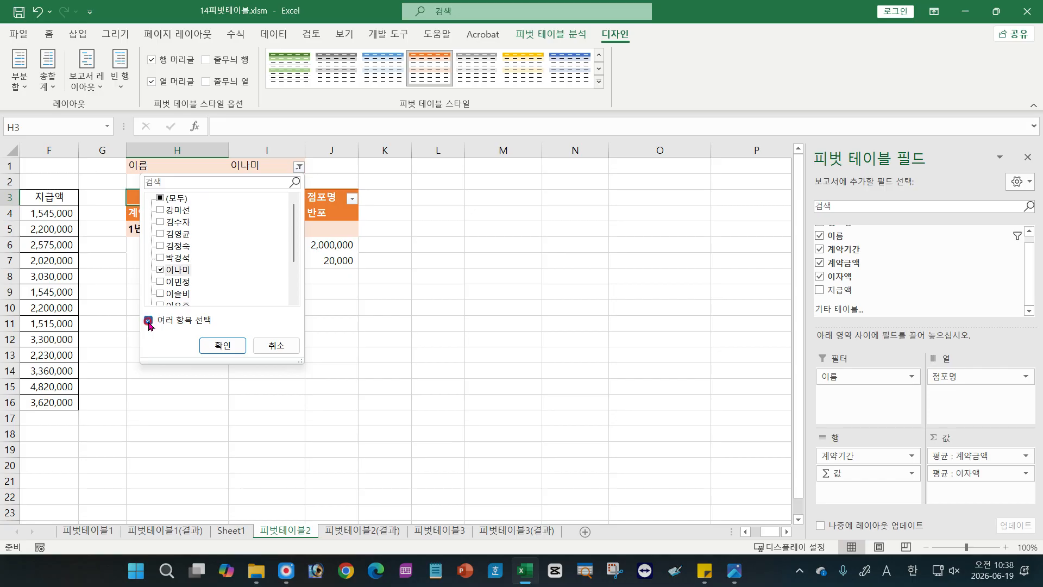
pyautogui.click(160, 258)
pyautogui.click(160, 246)
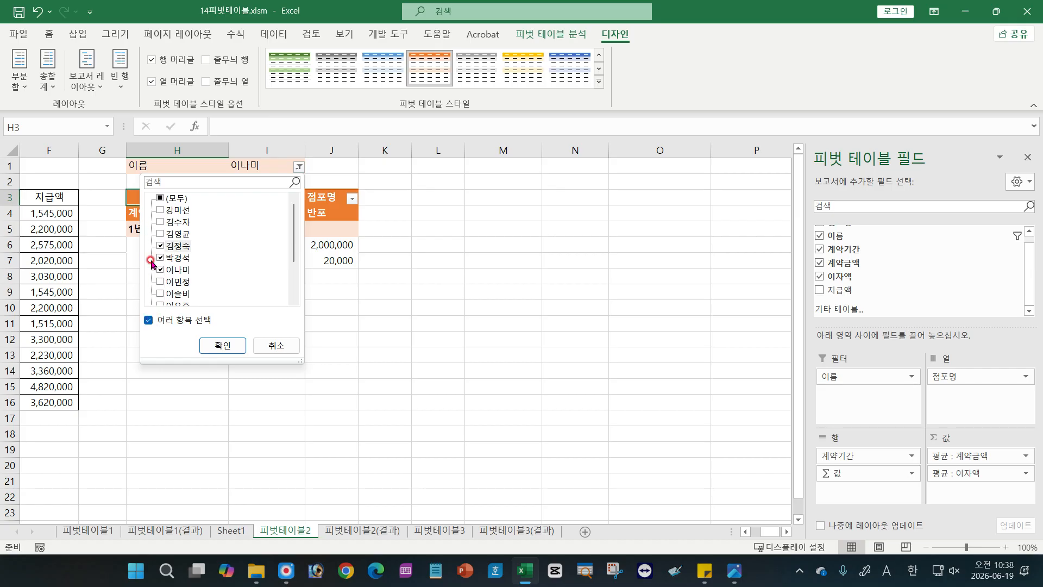
pyautogui.click(214, 344)
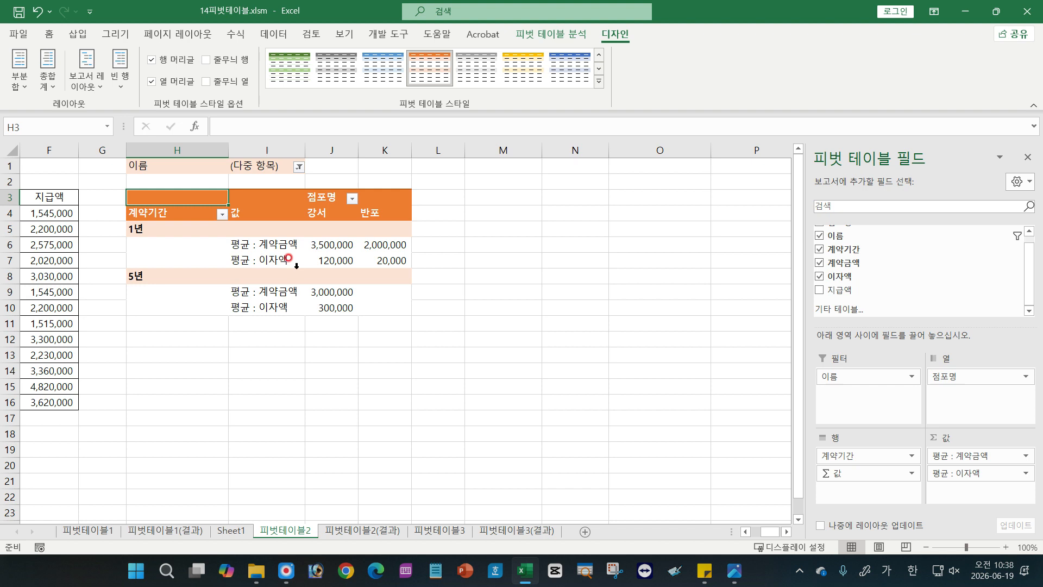
# Step: Reset the pivot table's 이름 filter to (모두)
pyautogui.click(298, 167)
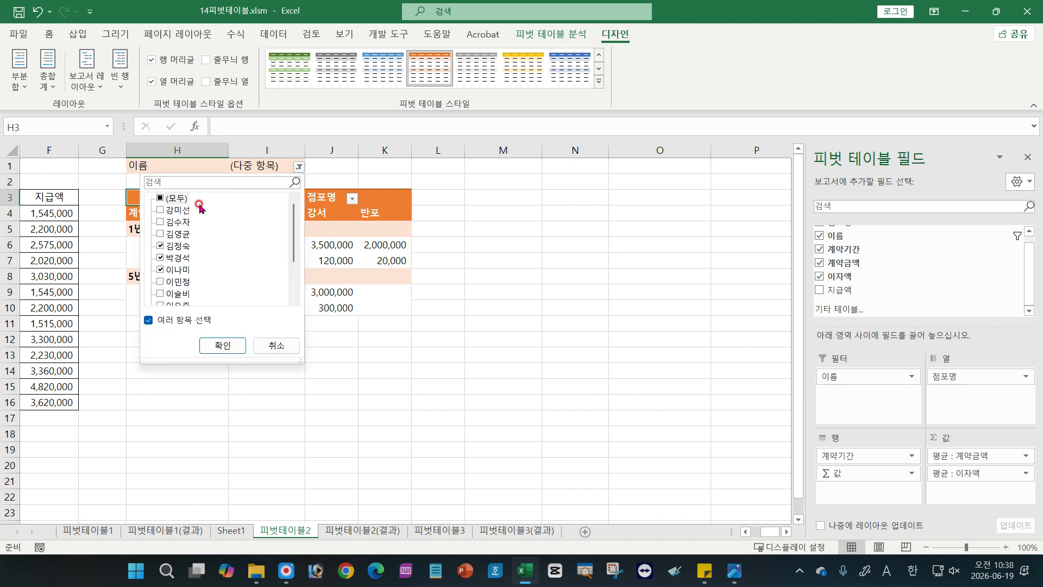
pyautogui.click(218, 345)
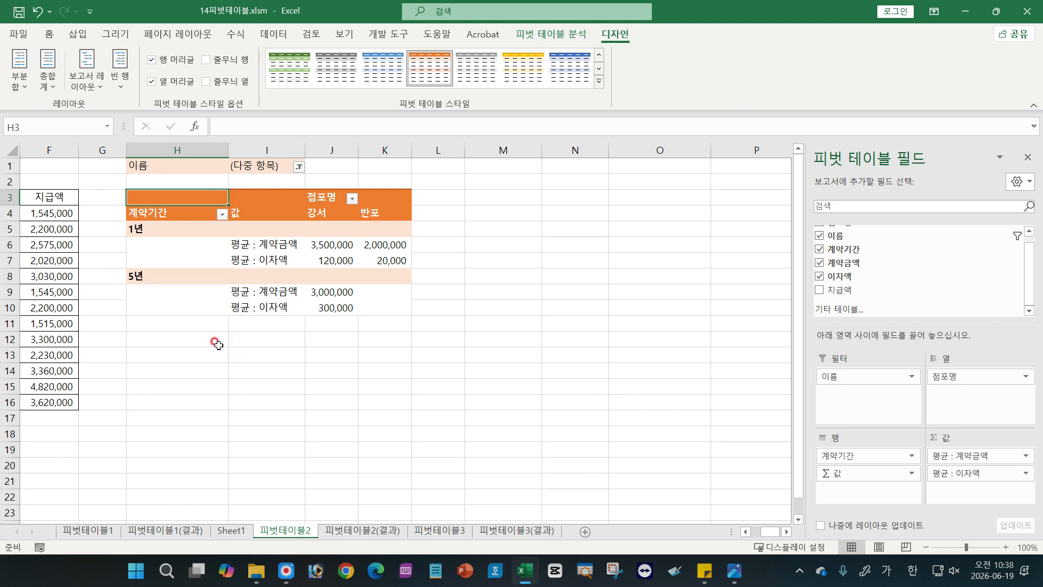
pyautogui.click(301, 169)
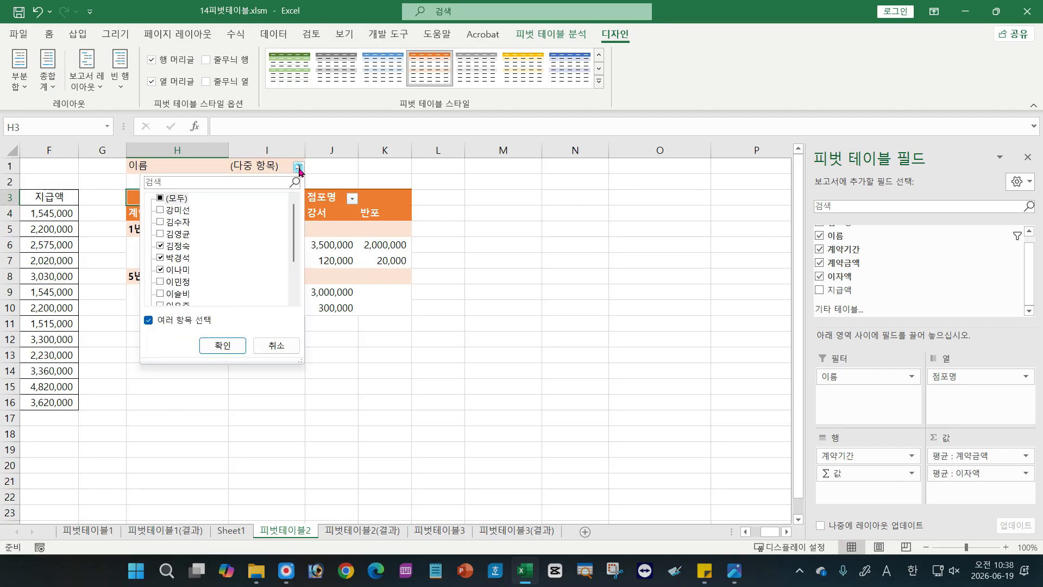
pyautogui.click(160, 200)
pyautogui.click(228, 349)
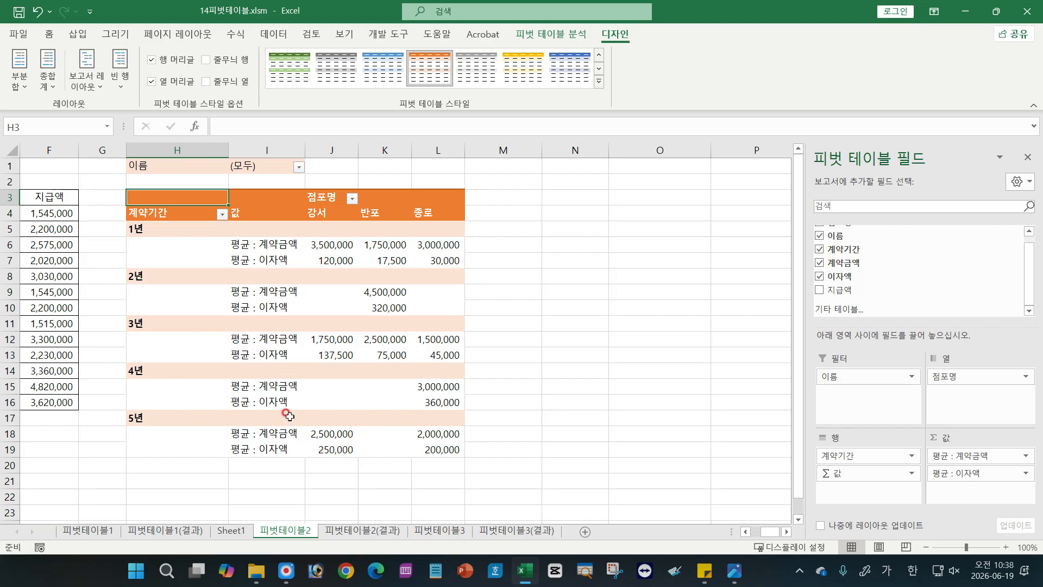
# Step: Exclude 강서 from the pivot table's 점포명 column field
pyautogui.moveTo(354, 337)
pyautogui.click(352, 198)
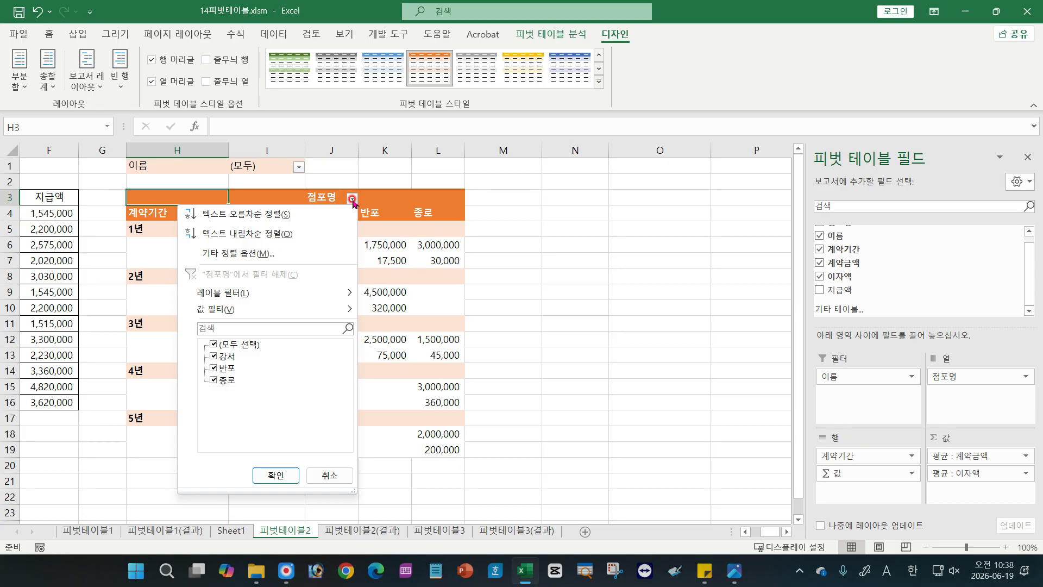
pyautogui.click(352, 200)
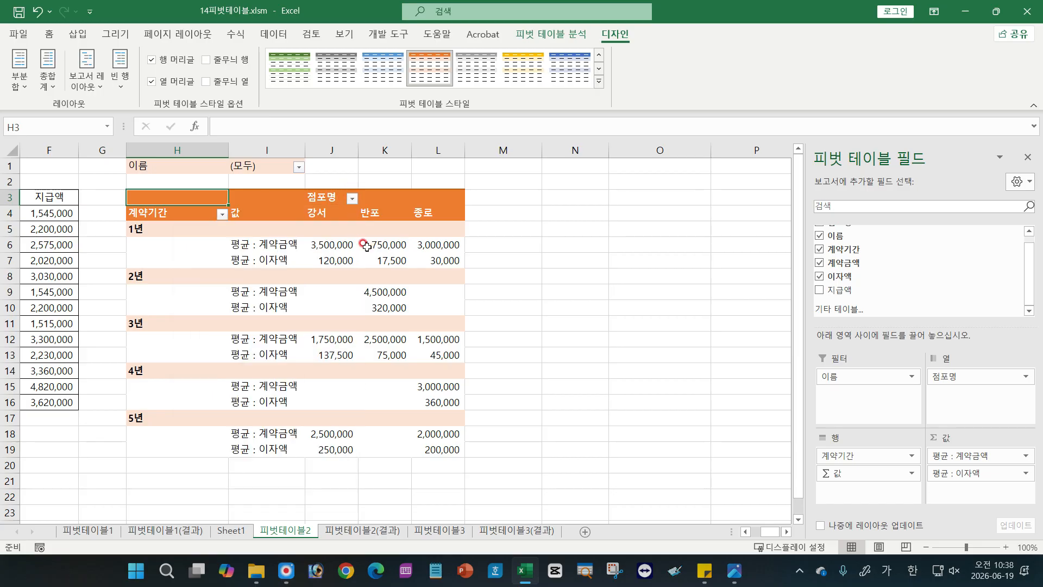
pyautogui.click(351, 198)
pyautogui.click(213, 356)
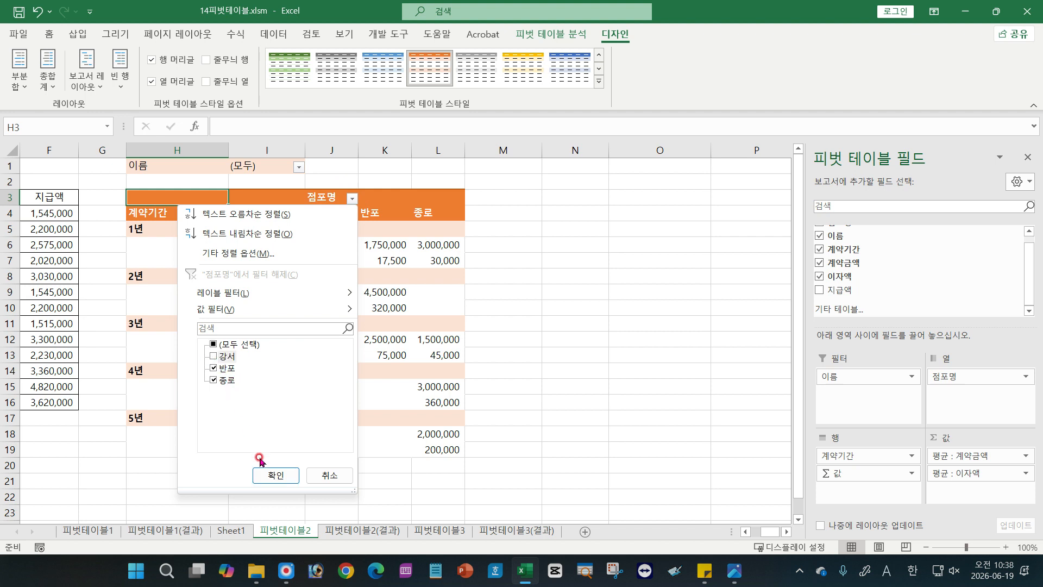
pyautogui.click(276, 476)
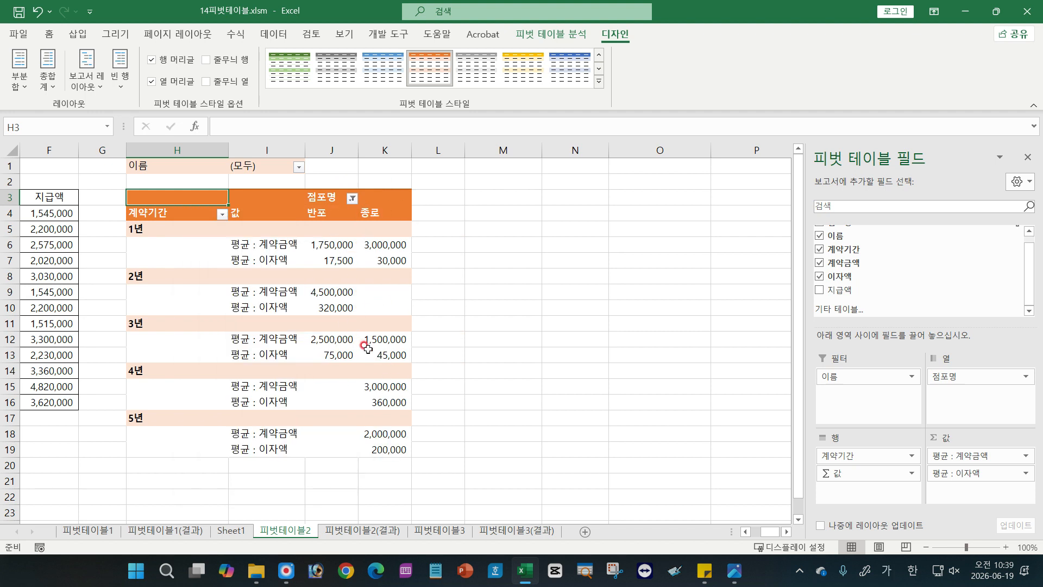
# Step: Select all stores again in the pivot table's 점포명 filter
pyautogui.click(352, 199)
pyautogui.click(213, 344)
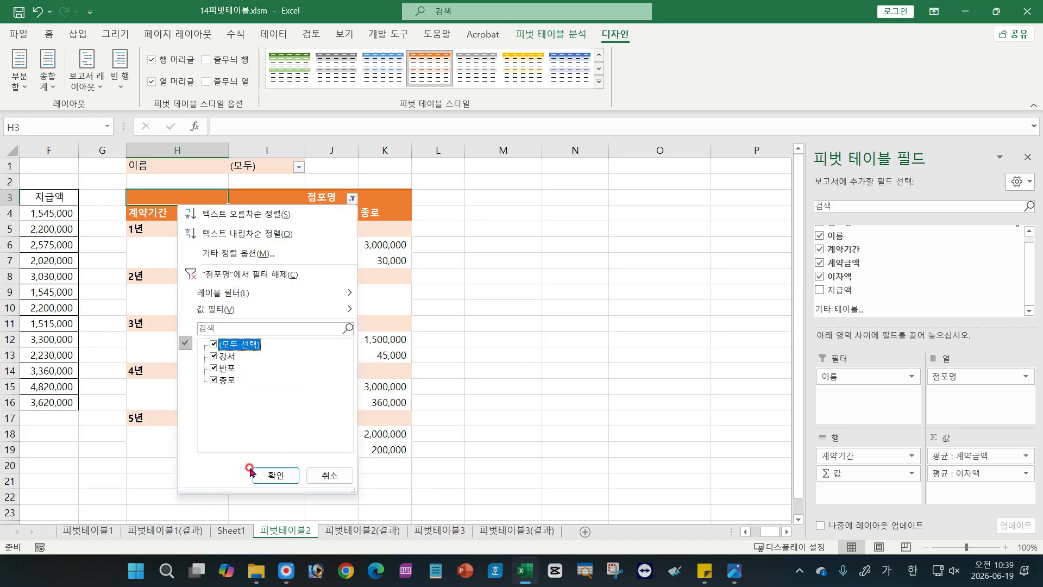
pyautogui.click(273, 475)
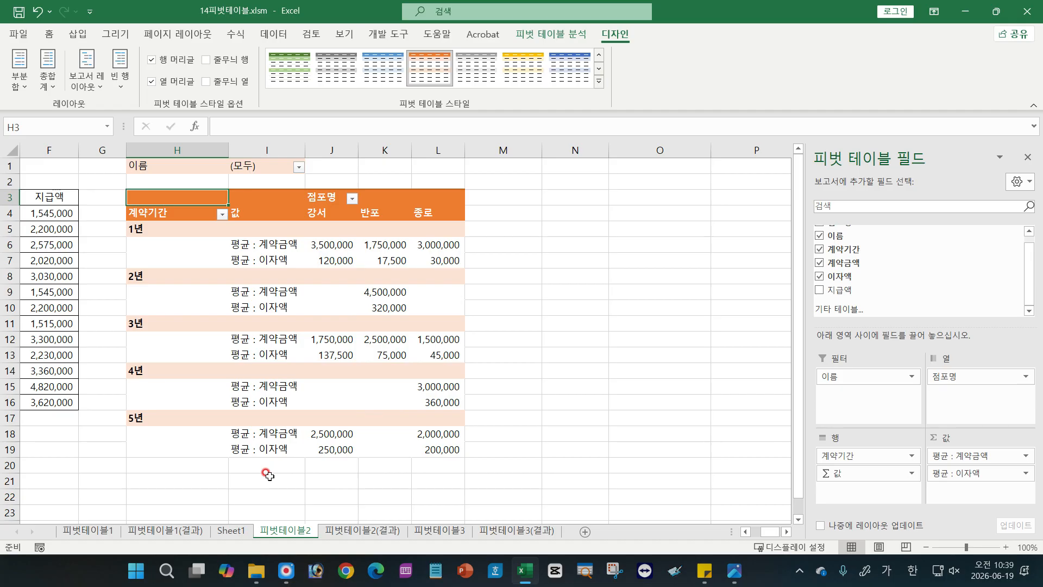
pyautogui.click(266, 323)
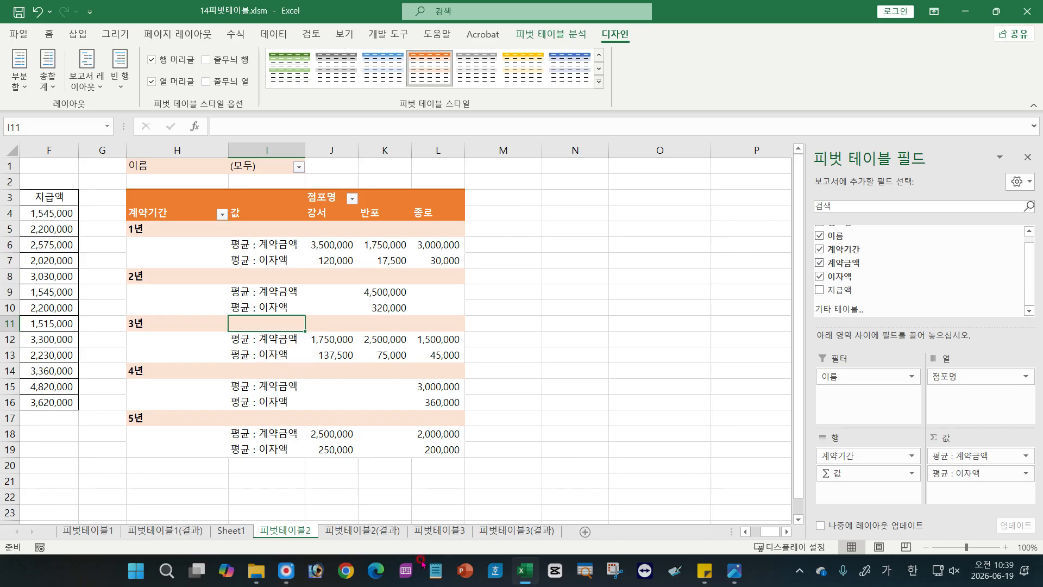
# Step: Go to the 피벗테이블3 sheet and open the page image 01-167.jpg from the 2025년 컴활2급실기교재 folder
pyautogui.click(443, 535)
pyautogui.click(521, 416)
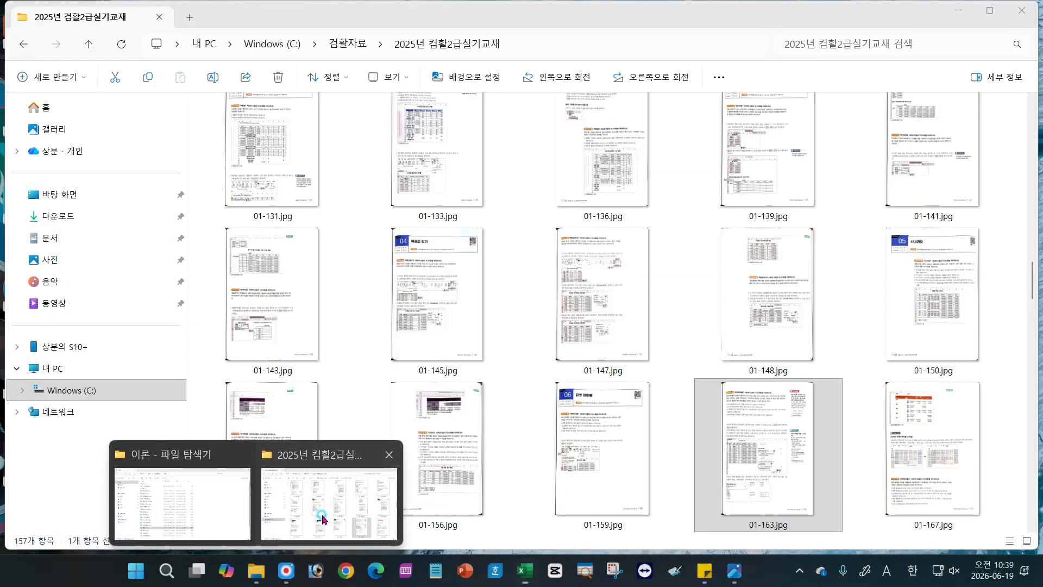
pyautogui.click(327, 495)
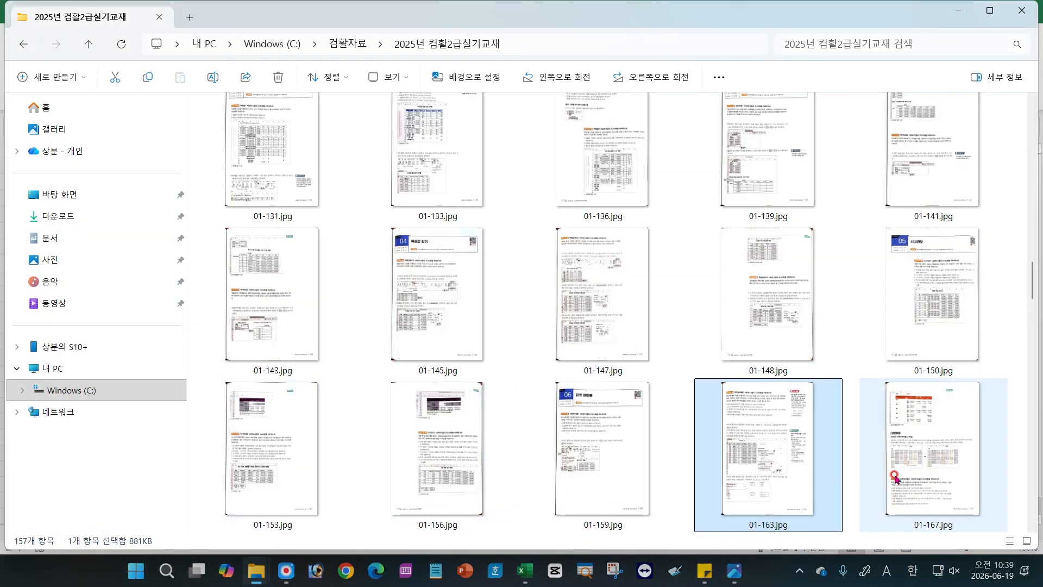
pyautogui.doubleClick(894, 478)
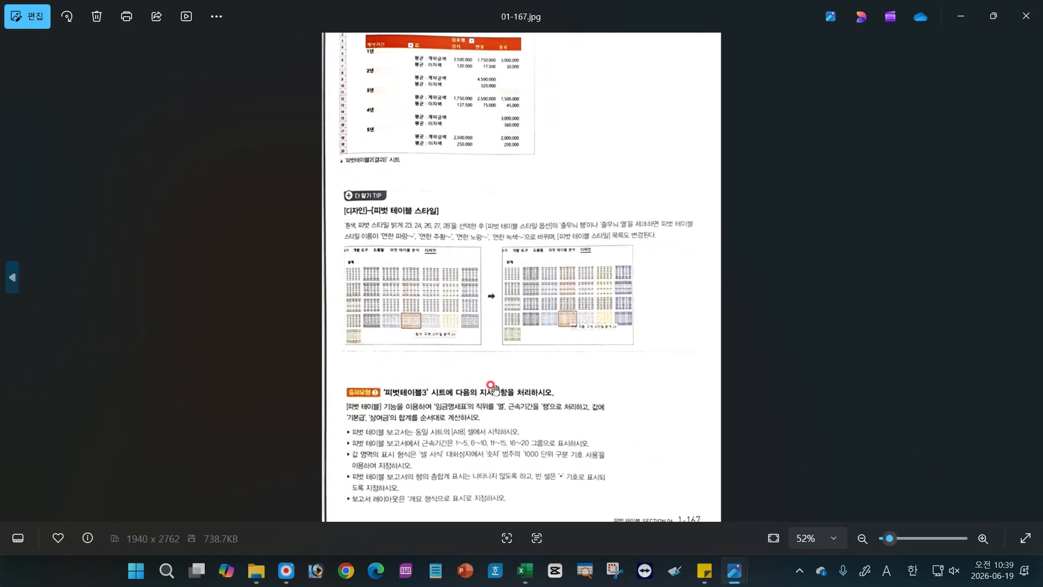
# Step: Examine the 피벗테이블3 instructions in 01-167.jpg for fields, start cell, 근속기간 grouping, number format, row grand totals, empty-cell symbol and layout
pyautogui.scroll(5, 494, 390)
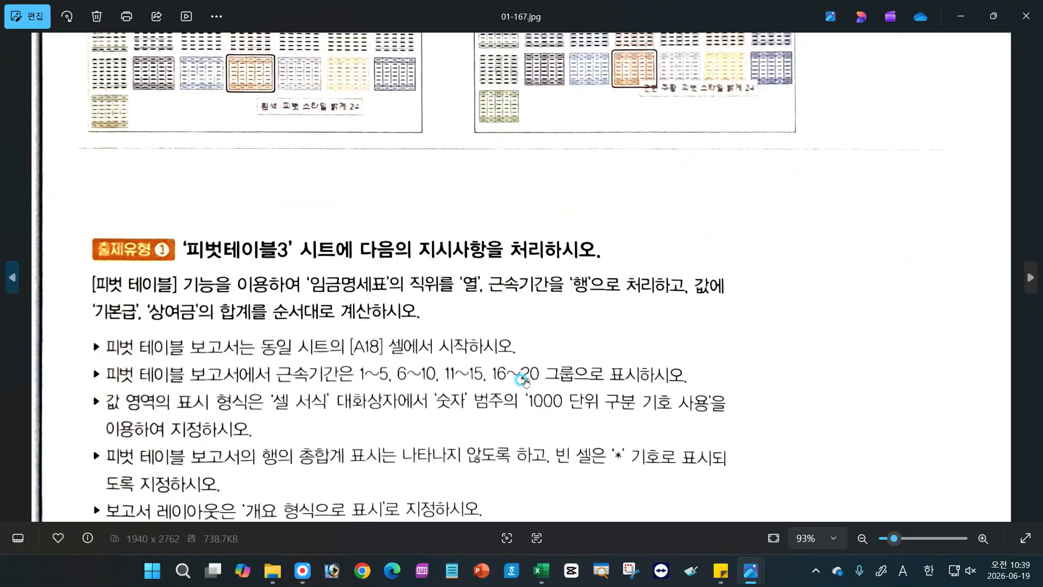
pyautogui.moveTo(522, 379); pyautogui.dragTo(526, 322)
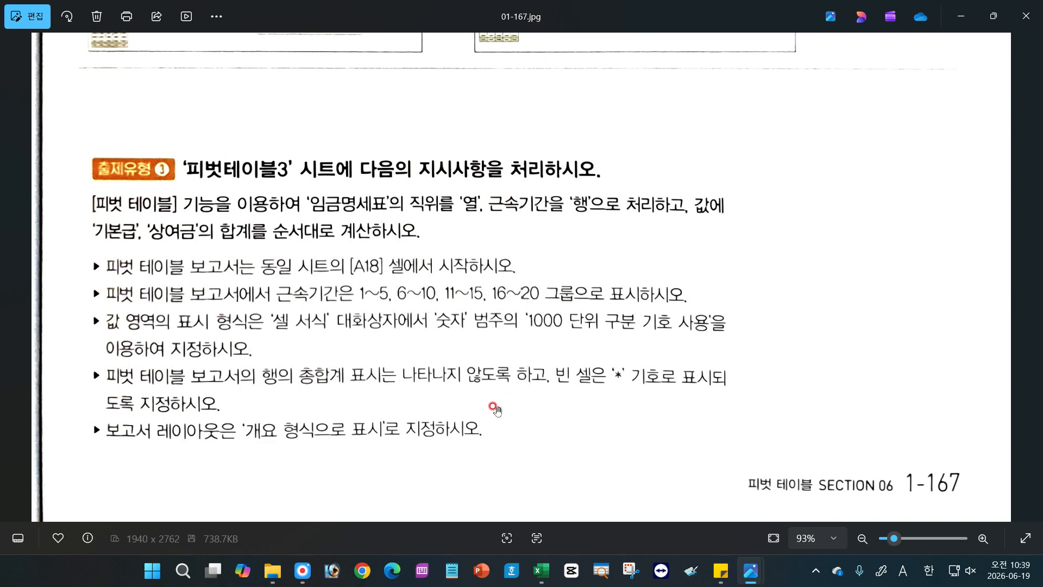
pyautogui.scroll(2, 489, 402)
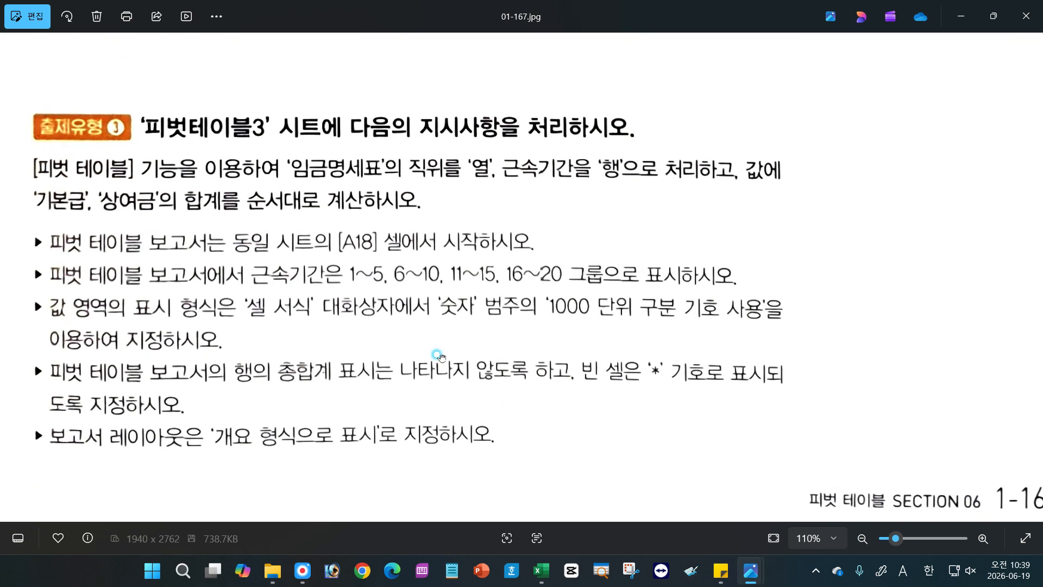
pyautogui.moveTo(441, 358); pyautogui.dragTo(451, 360)
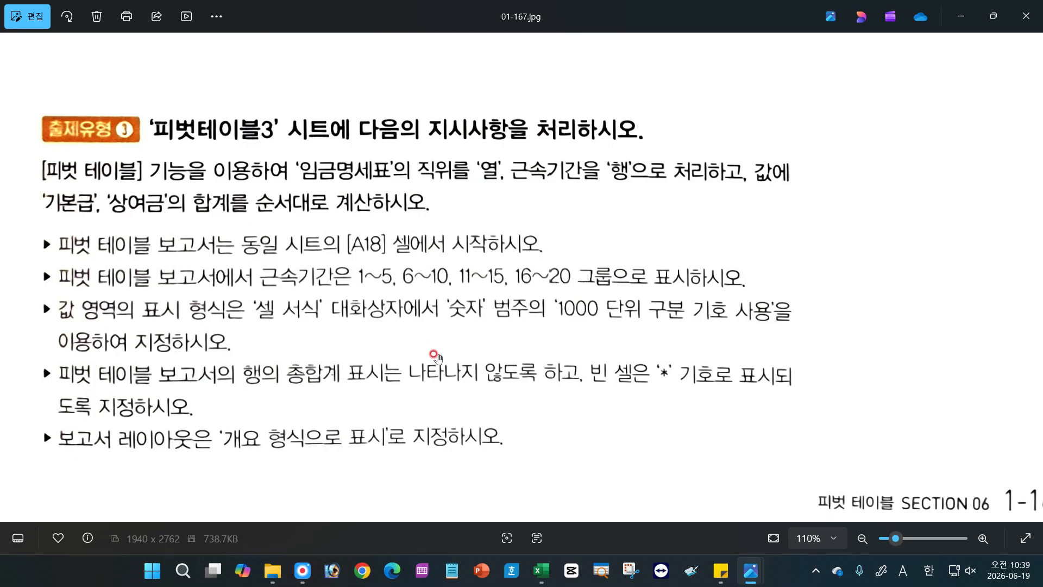
pyautogui.scroll(-1, 434, 356)
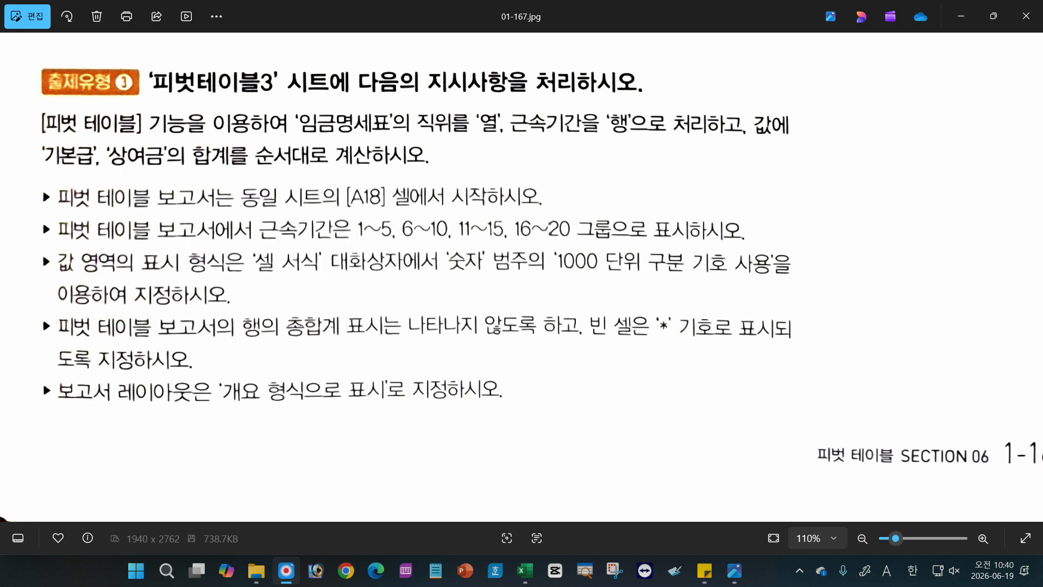
pyautogui.moveTo(237, 242); pyautogui.dragTo(623, 244)
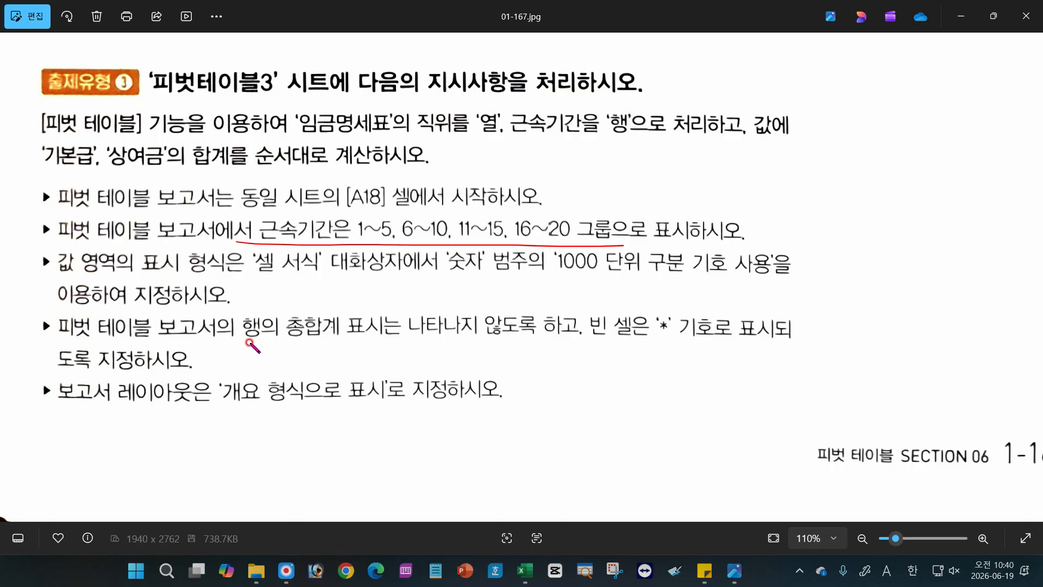
pyautogui.moveTo(249, 340); pyautogui.dragTo(497, 339)
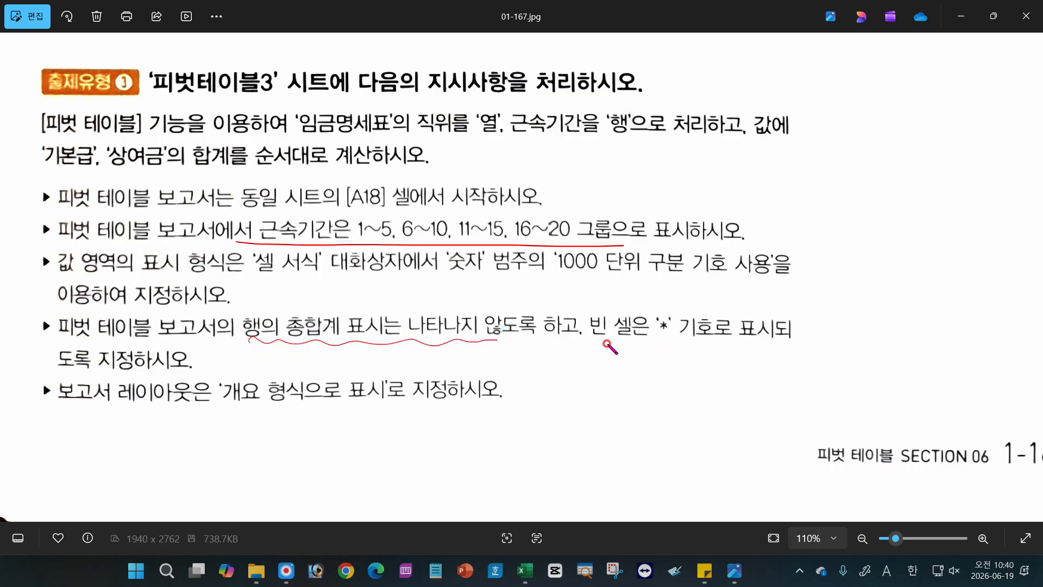
pyautogui.moveTo(589, 341); pyautogui.dragTo(698, 345)
pyautogui.moveTo(62, 217); pyautogui.dragTo(61, 238)
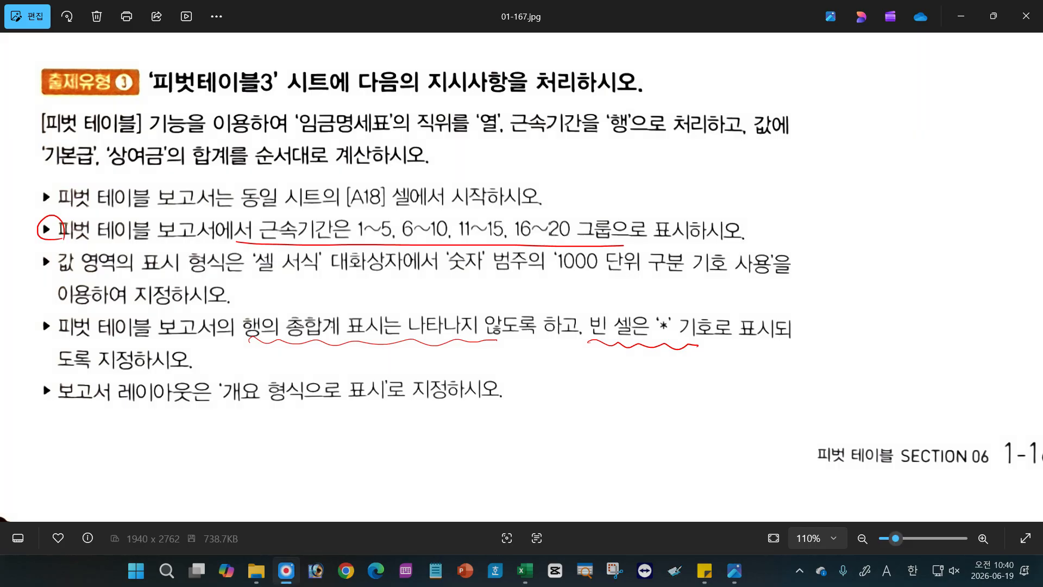
pyautogui.press('Escape')
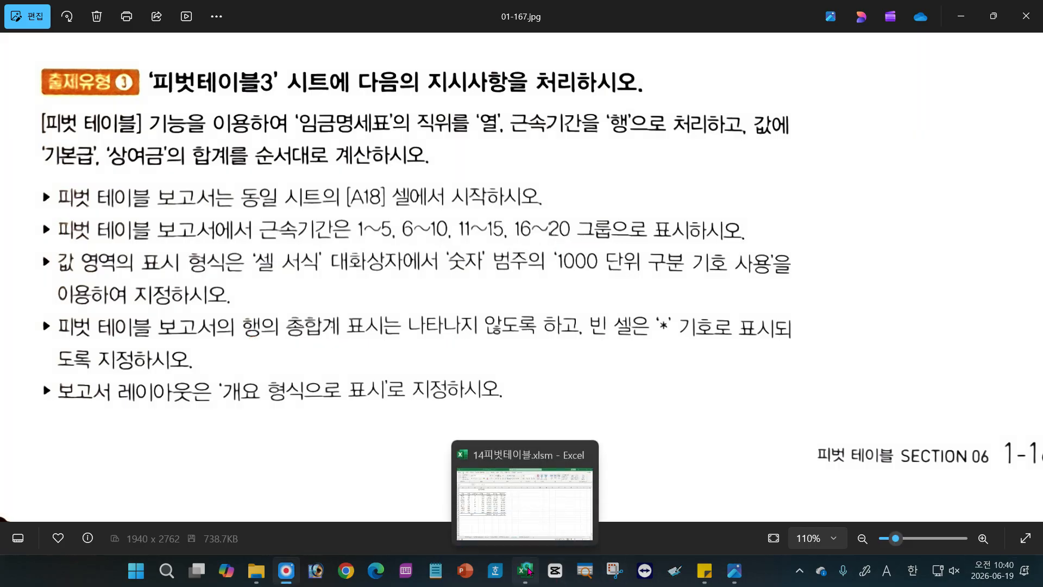
# Step: Switch to Excel and start a pivot table from range A3:G12 of the 피벗테이블3 sheet, leaving out the 합계 row
pyautogui.click(525, 571)
pyautogui.click(171, 265)
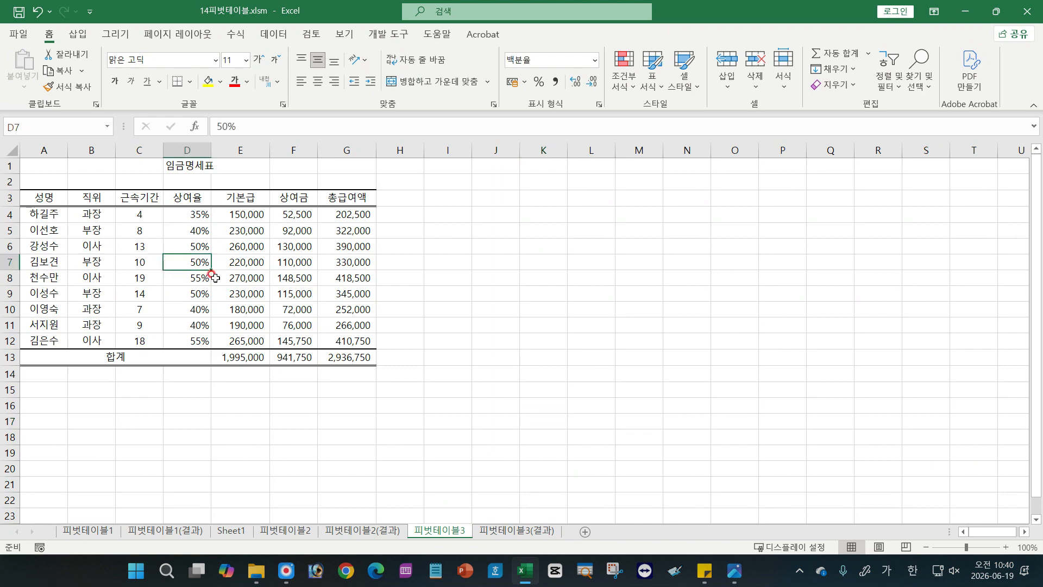
pyautogui.click(78, 34)
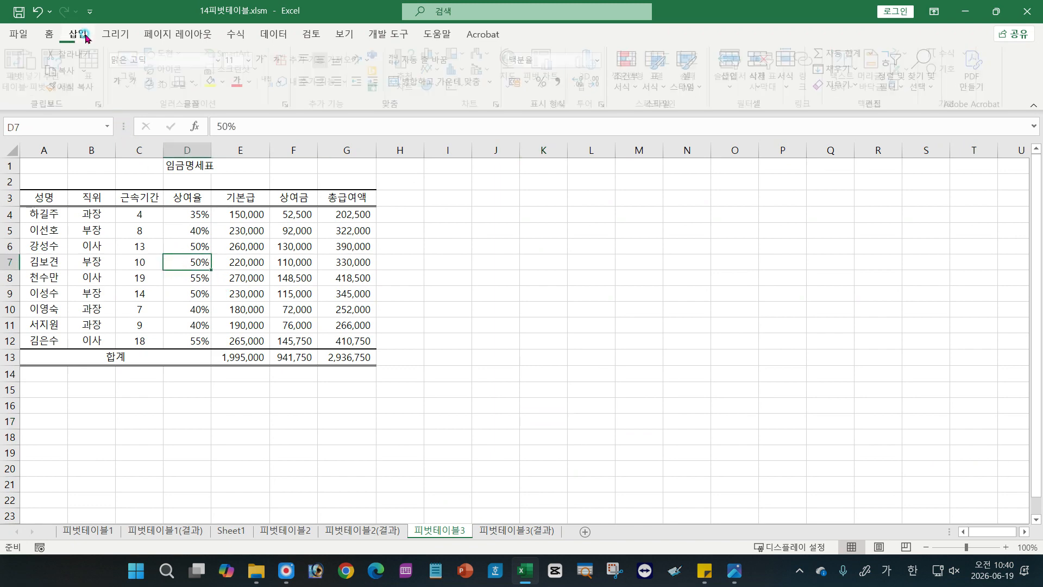
pyautogui.click(26, 78)
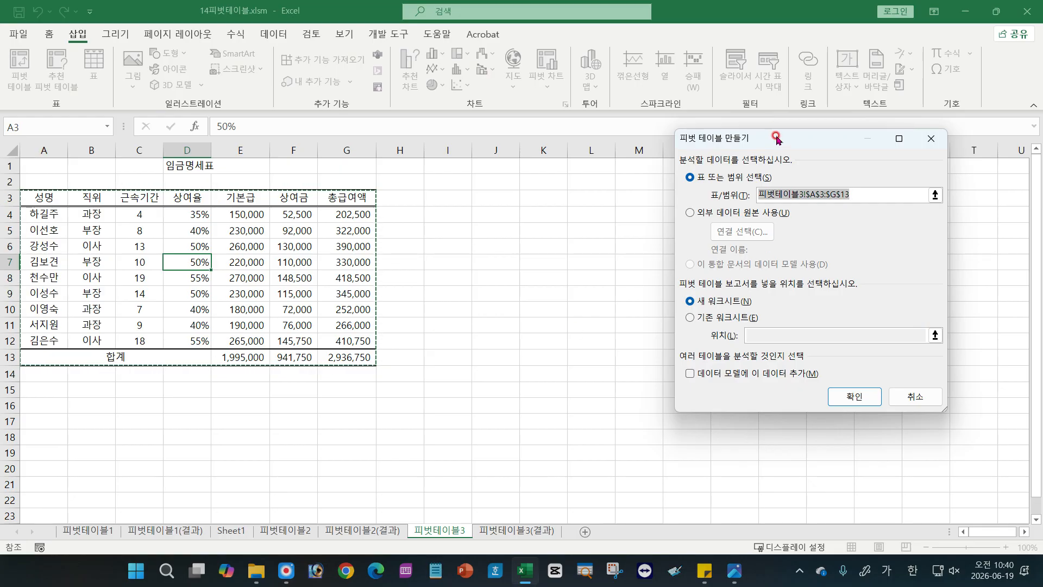
pyautogui.moveTo(778, 147); pyautogui.dragTo(638, 170)
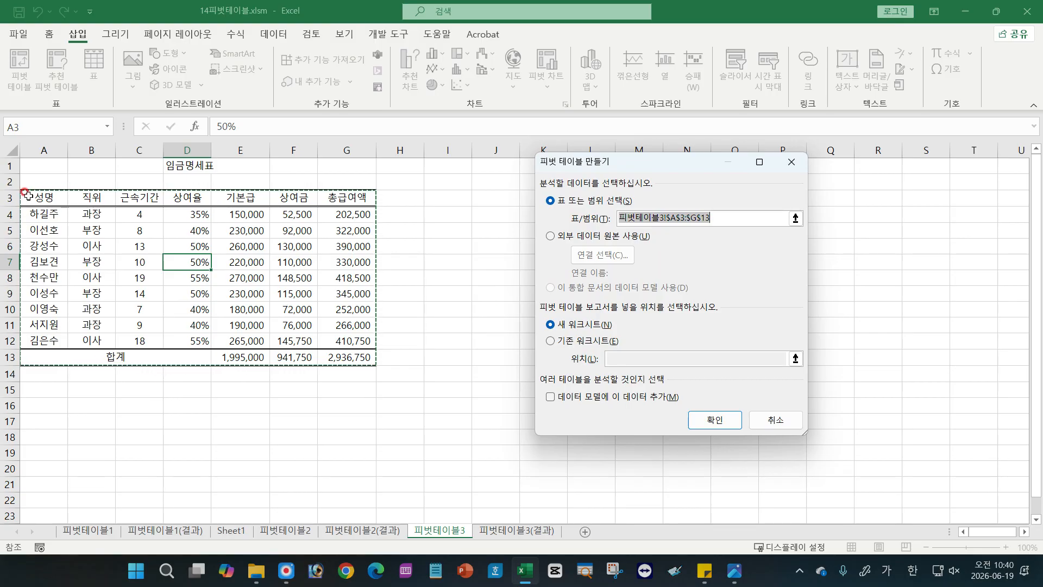
pyautogui.moveTo(25, 194); pyautogui.dragTo(78, 197)
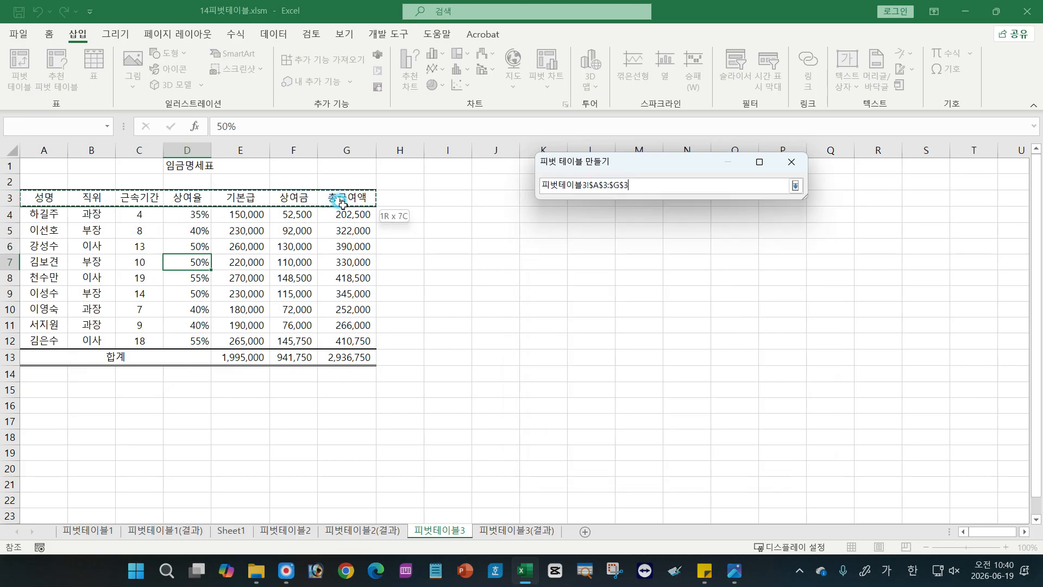
pyautogui.moveTo(359, 341); pyautogui.dragTo(360, 340)
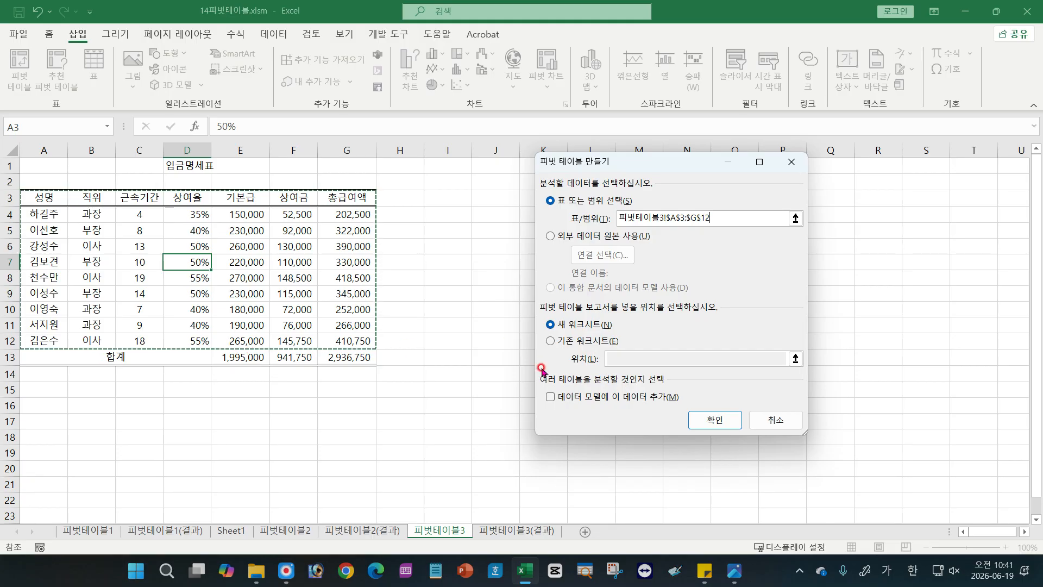
# Step: Place the pivot table on the existing worksheet at cell A18 and create it
pyautogui.click(549, 342)
pyautogui.click(54, 438)
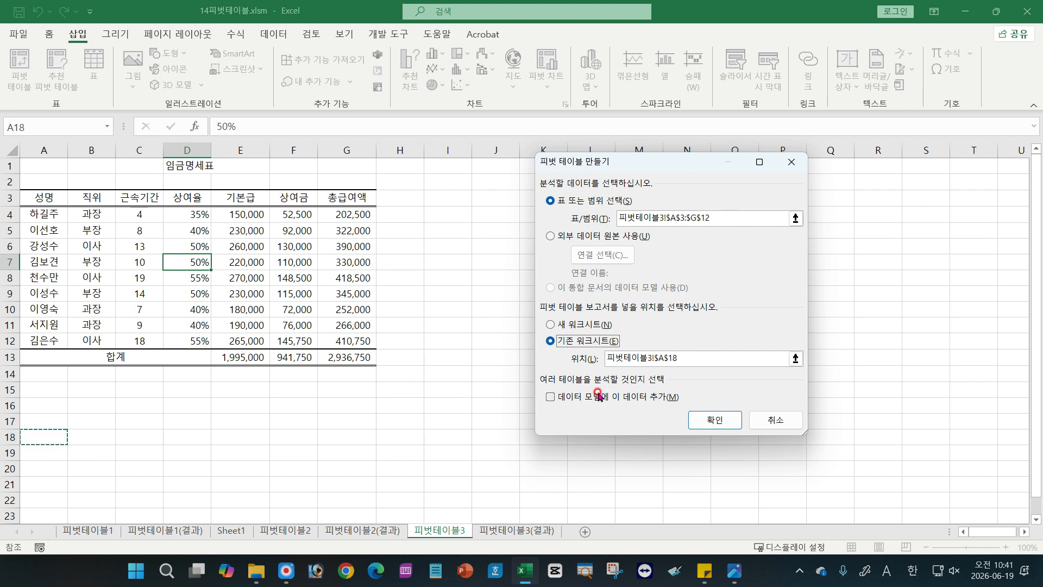
pyautogui.click(717, 420)
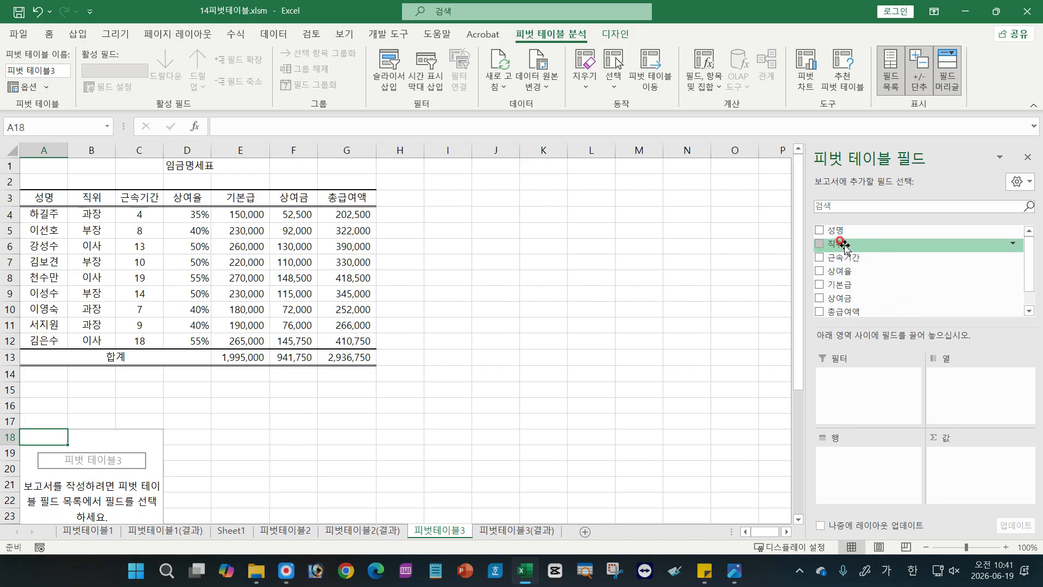
# Step: Place 직위 in the columns, 근속기간 in the rows, and 기본급 and 상여금 in that order as summed values
pyautogui.moveTo(844, 246); pyautogui.dragTo(954, 385)
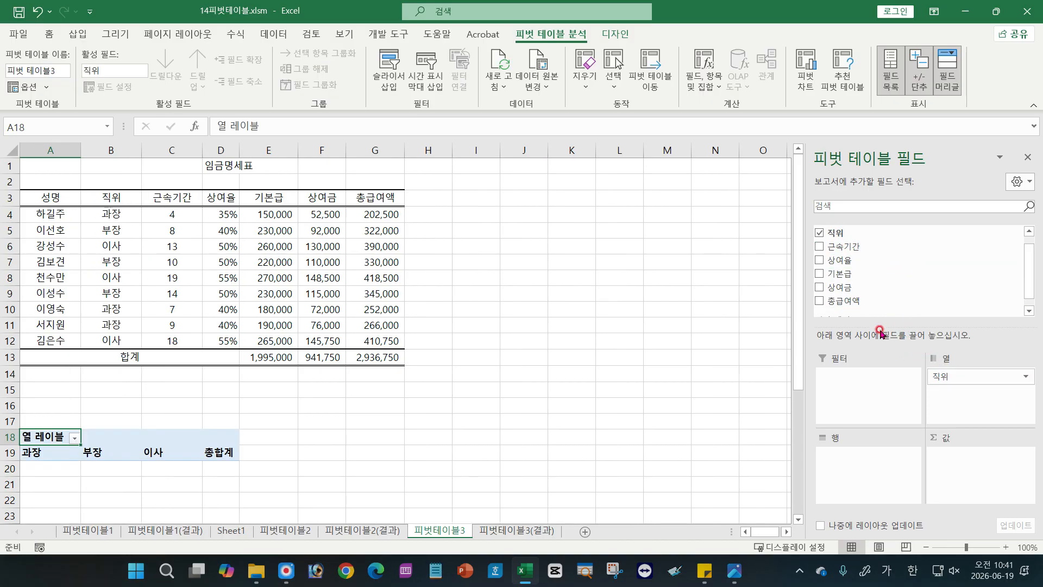
pyautogui.moveTo(844, 247); pyautogui.dragTo(843, 459)
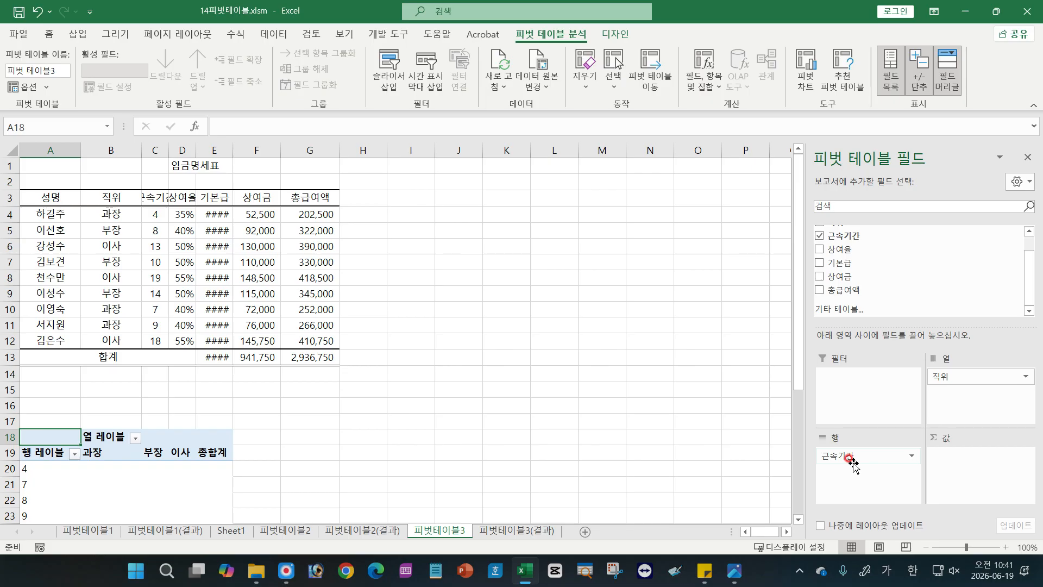
pyautogui.moveTo(841, 263); pyautogui.dragTo(945, 462)
pyautogui.moveTo(847, 276); pyautogui.dragTo(965, 491)
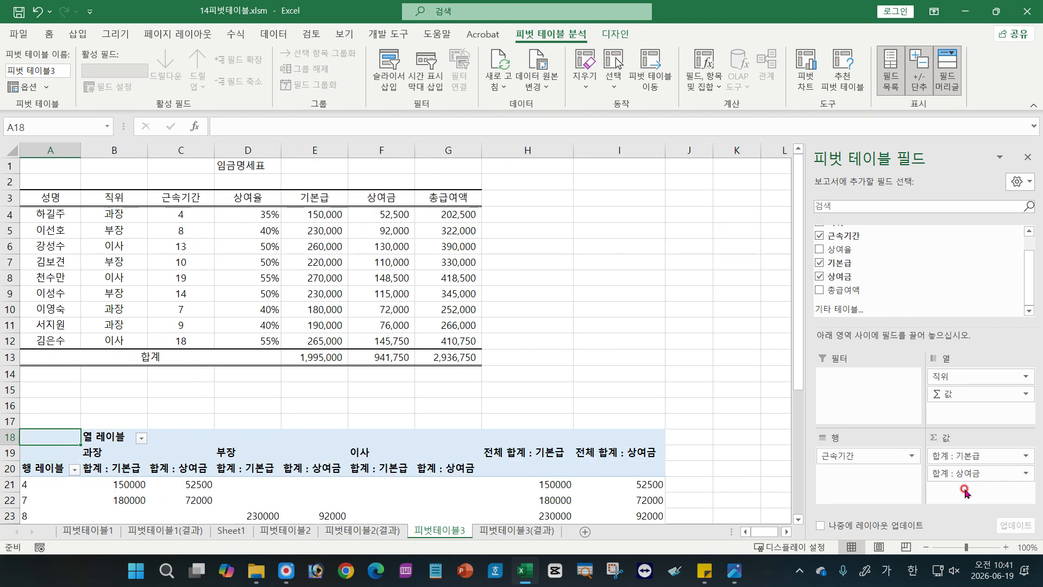
# Step: Format the 합계 : 기본급 value field in the 숫자 category with the 1000 단위 구분 기호 enabled
pyautogui.click(952, 456)
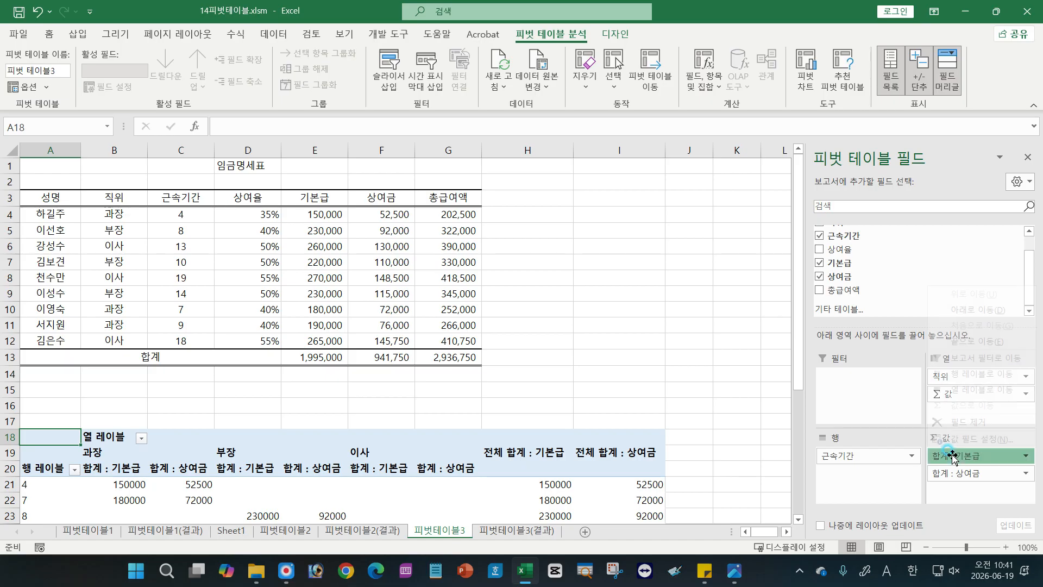
pyautogui.click(960, 438)
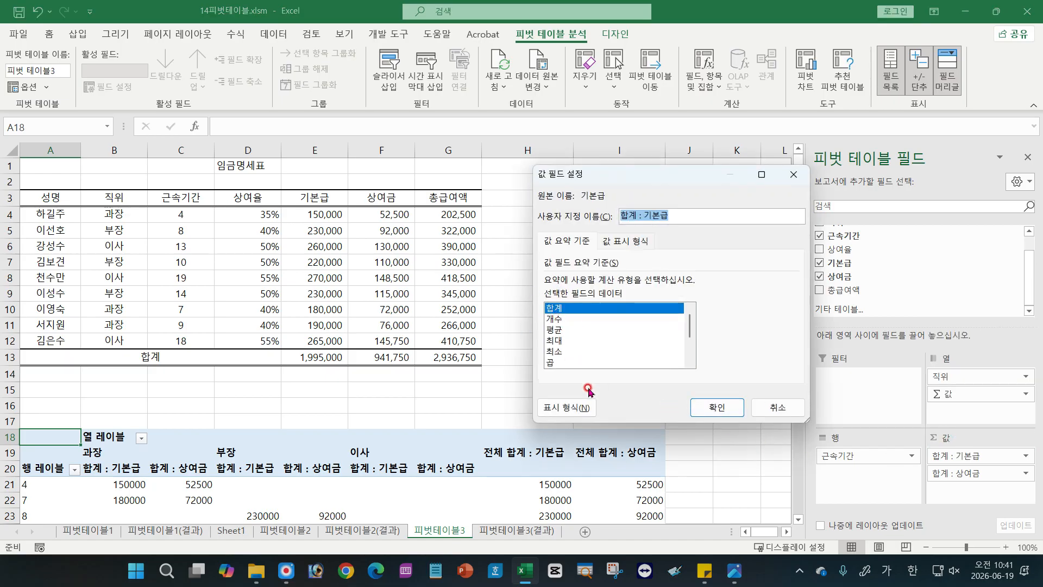
pyautogui.click(566, 408)
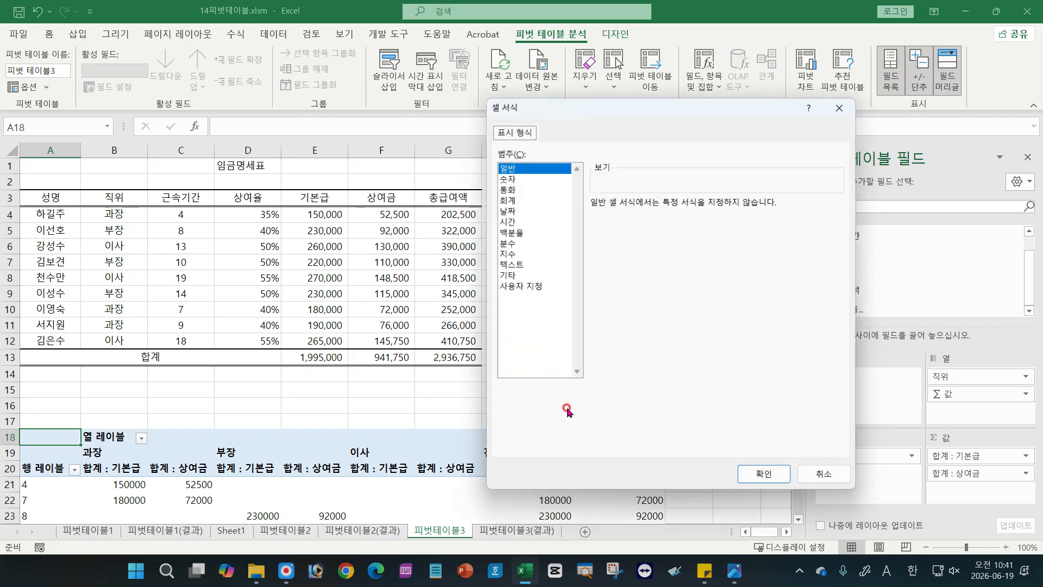
pyautogui.click(507, 179)
pyautogui.click(626, 224)
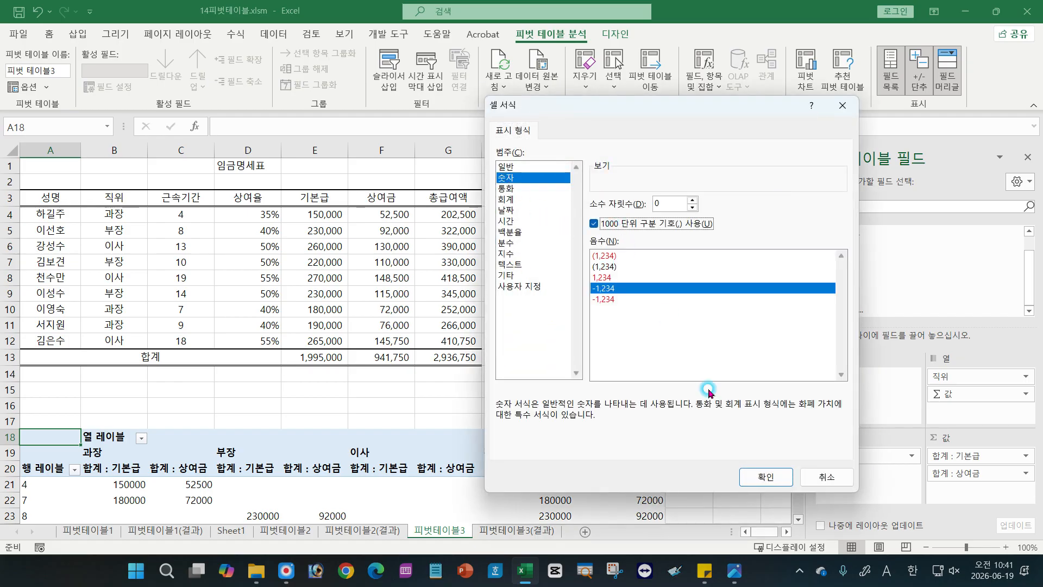
pyautogui.click(764, 478)
pyautogui.click(717, 408)
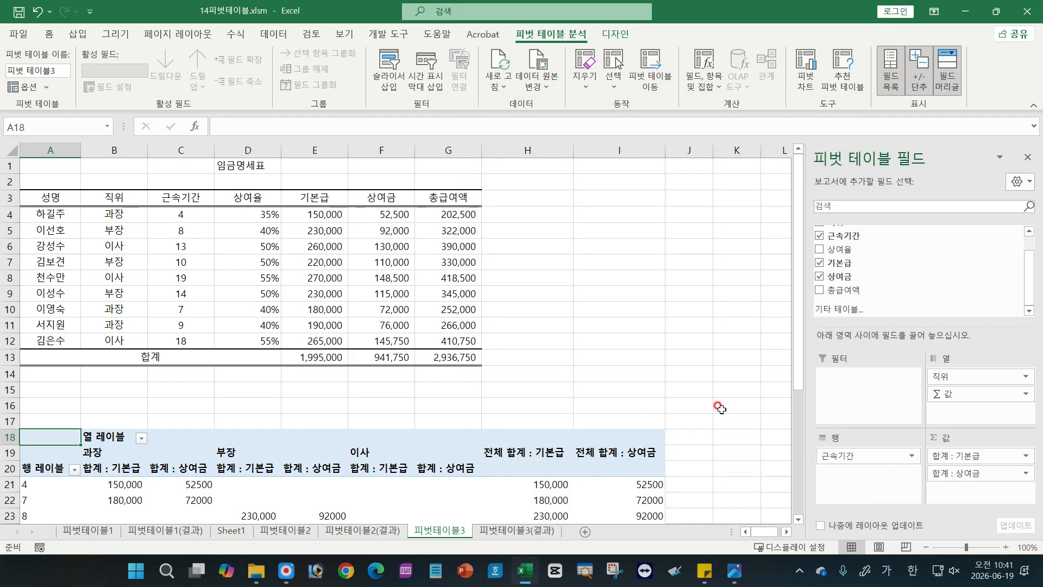
# Step: Apply the 숫자 format with the 1000 단위 구분 기호 to the 합계 : 상여금 value field
pyautogui.click(973, 472)
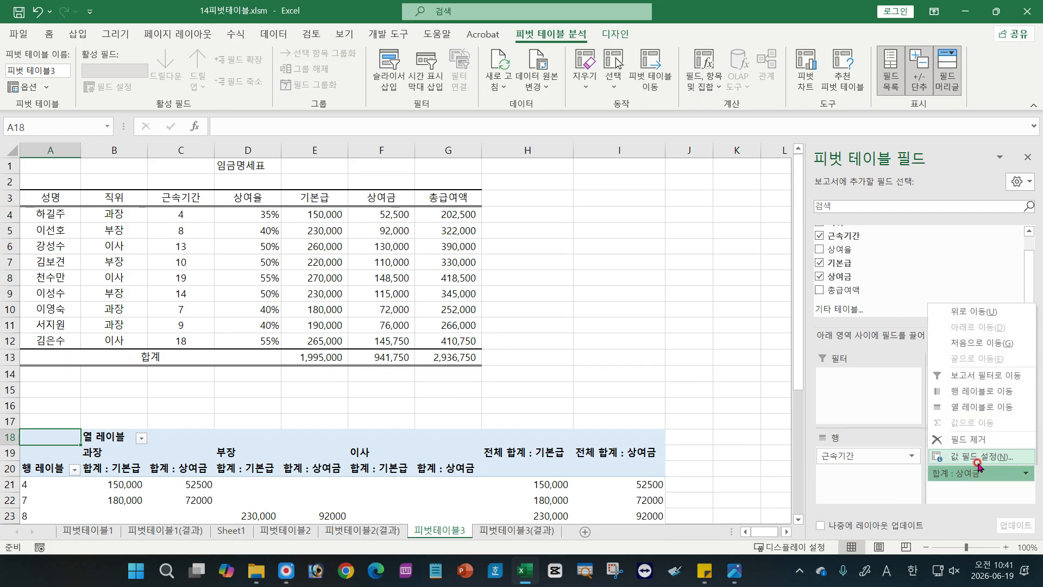
pyautogui.click(976, 460)
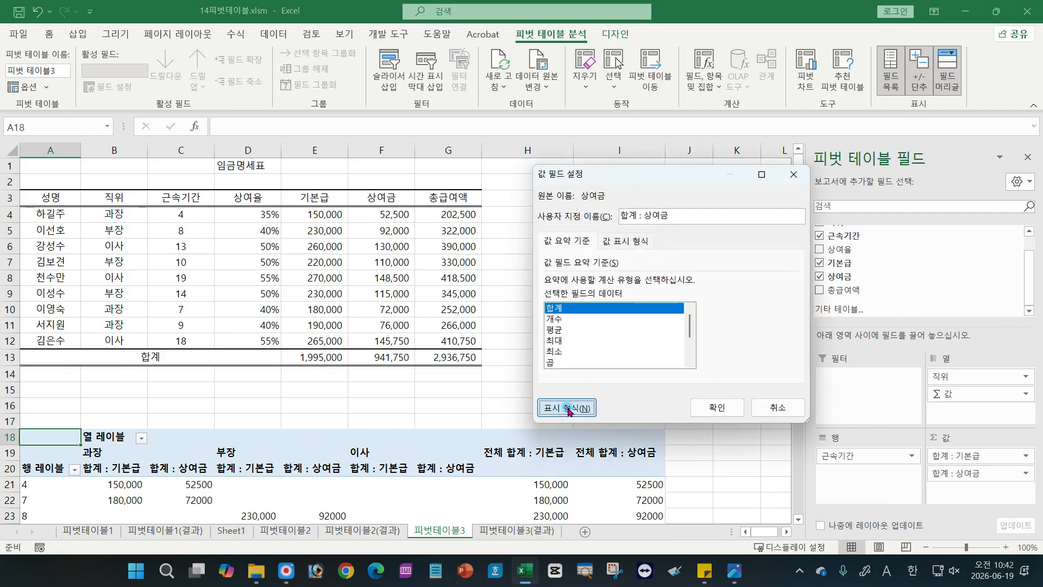
pyautogui.click(568, 409)
pyautogui.click(505, 178)
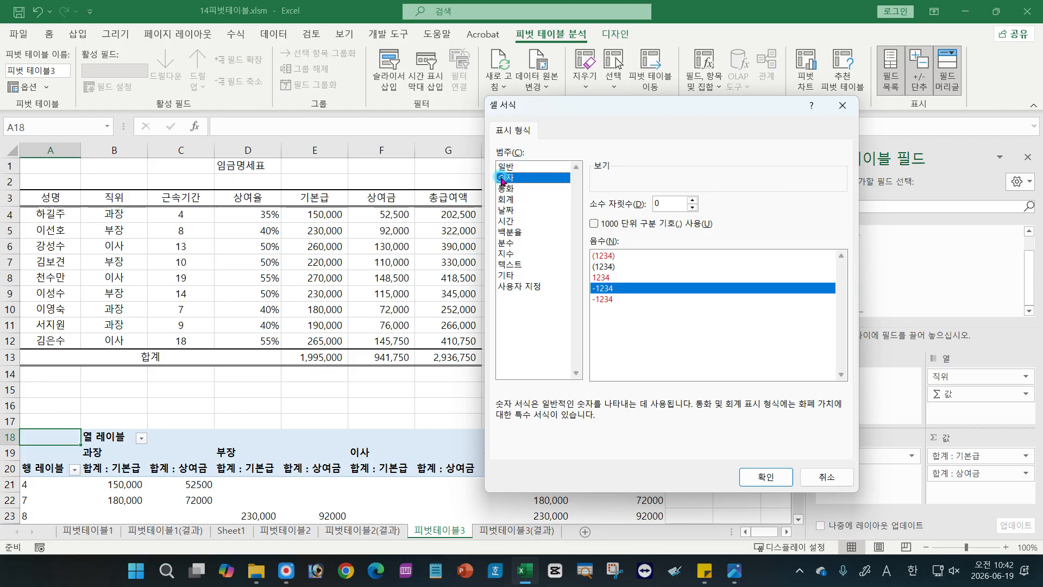
pyautogui.click(594, 223)
pyautogui.click(765, 476)
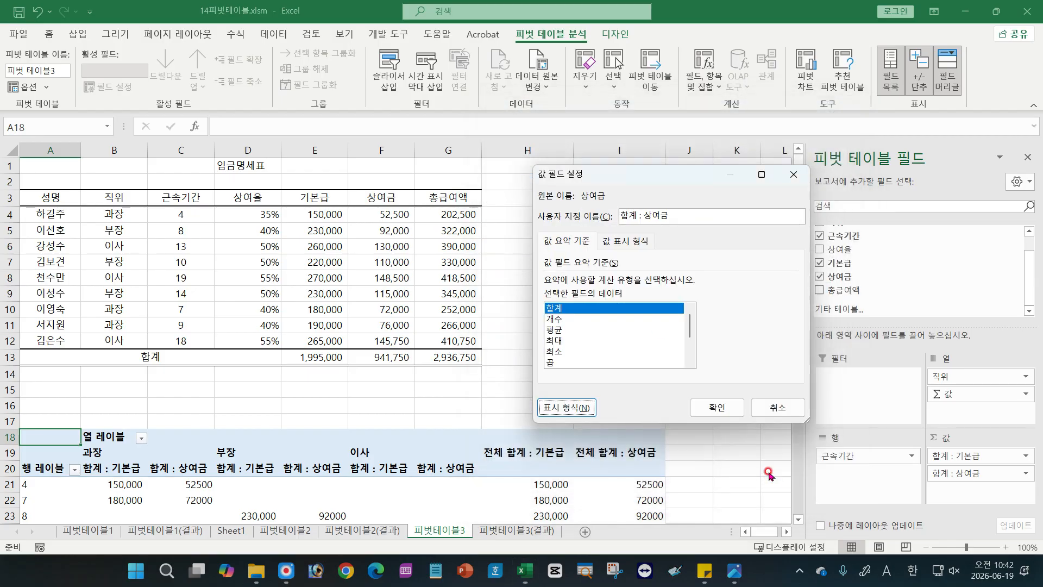
pyautogui.click(726, 407)
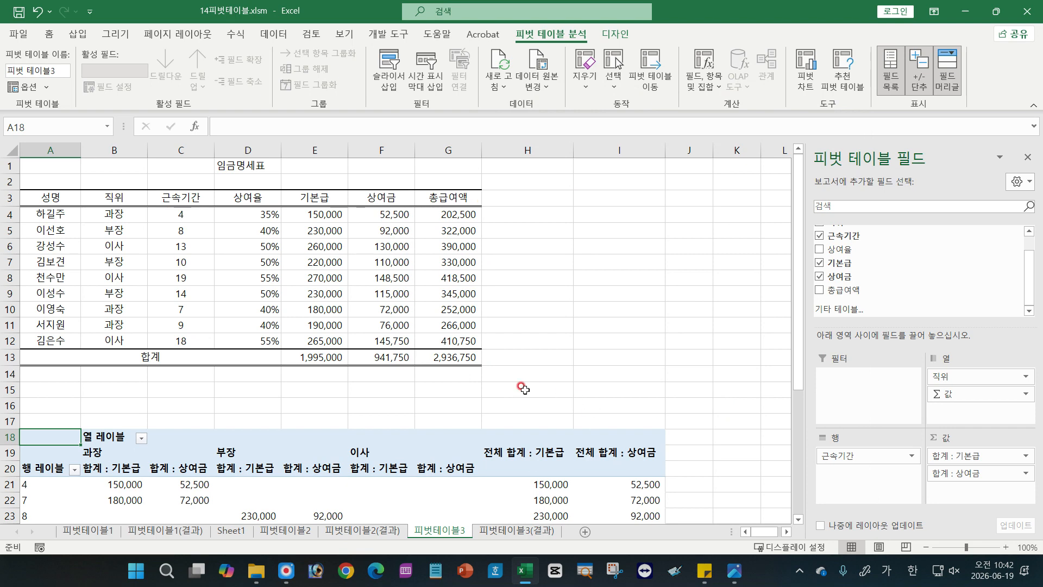
# Step: Look over the pivot table, reread the remaining 피벗테이블3 instructions in 01-167.jpg, and return to Excel
pyautogui.scroll(-7, 523, 387)
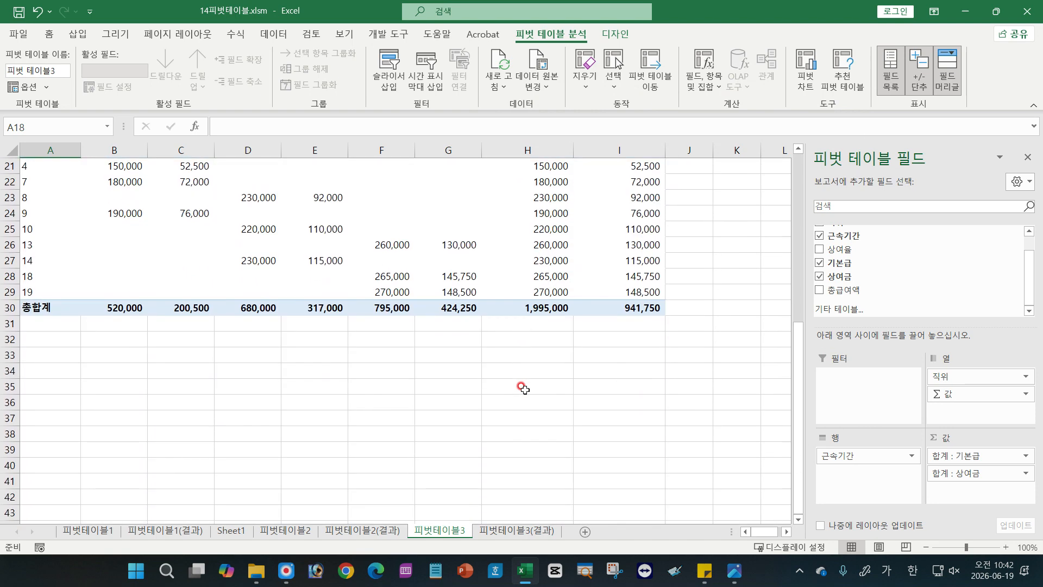
pyautogui.scroll(3, 523, 387)
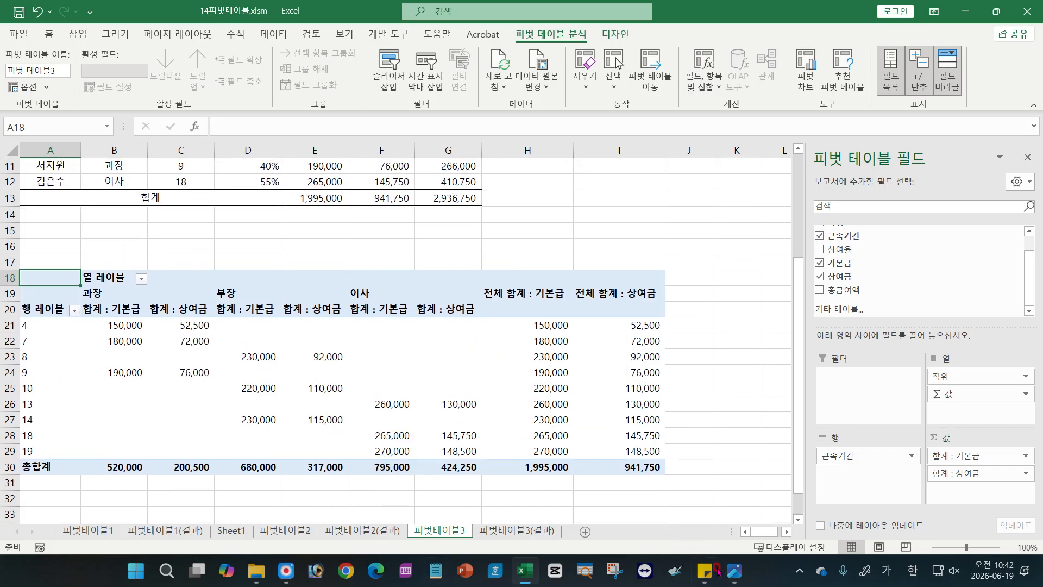
pyautogui.moveTo(734, 570)
pyautogui.click(799, 500)
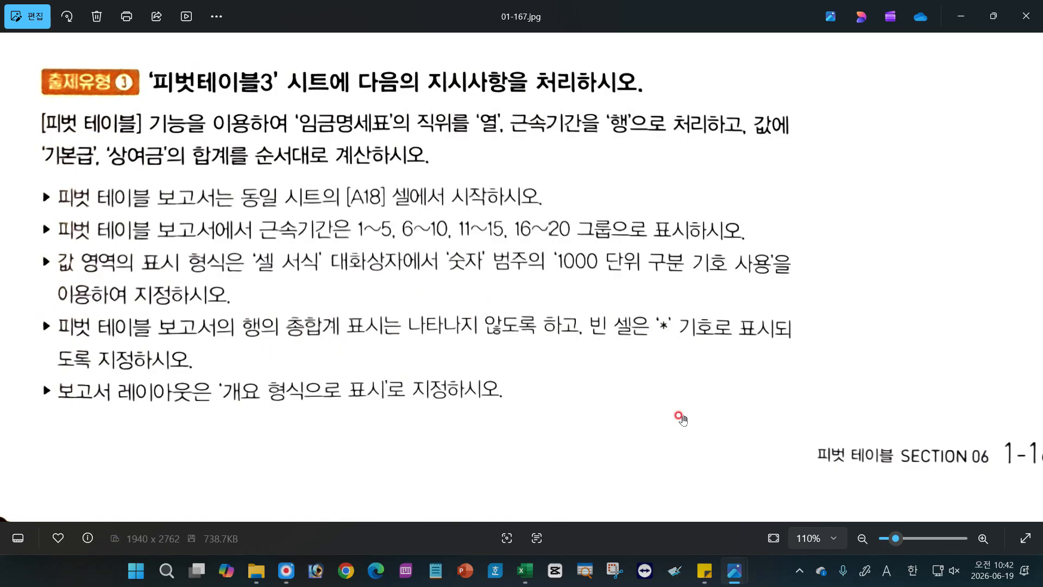
pyautogui.click(524, 571)
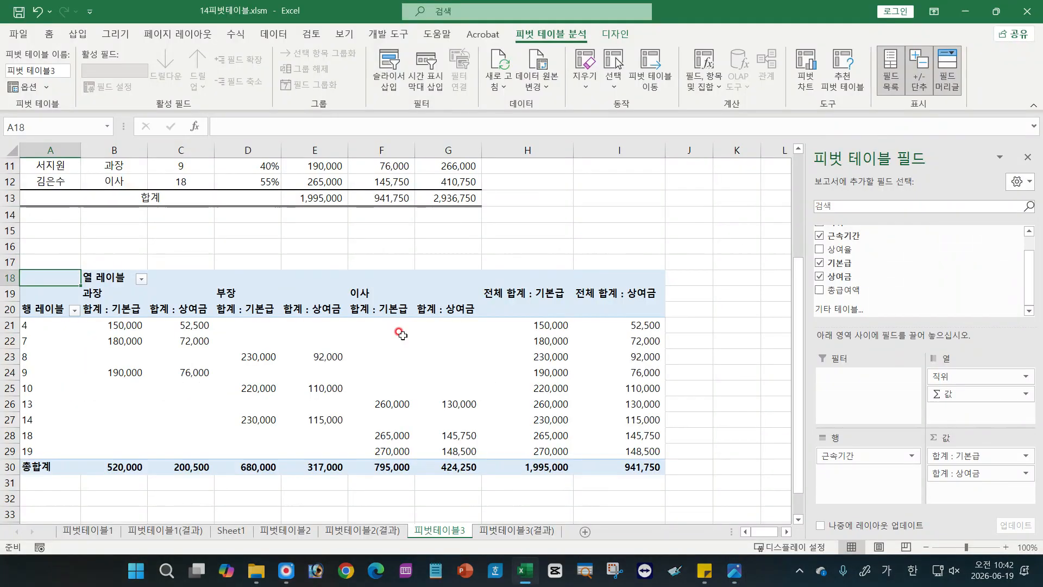
pyautogui.rightClick(392, 375)
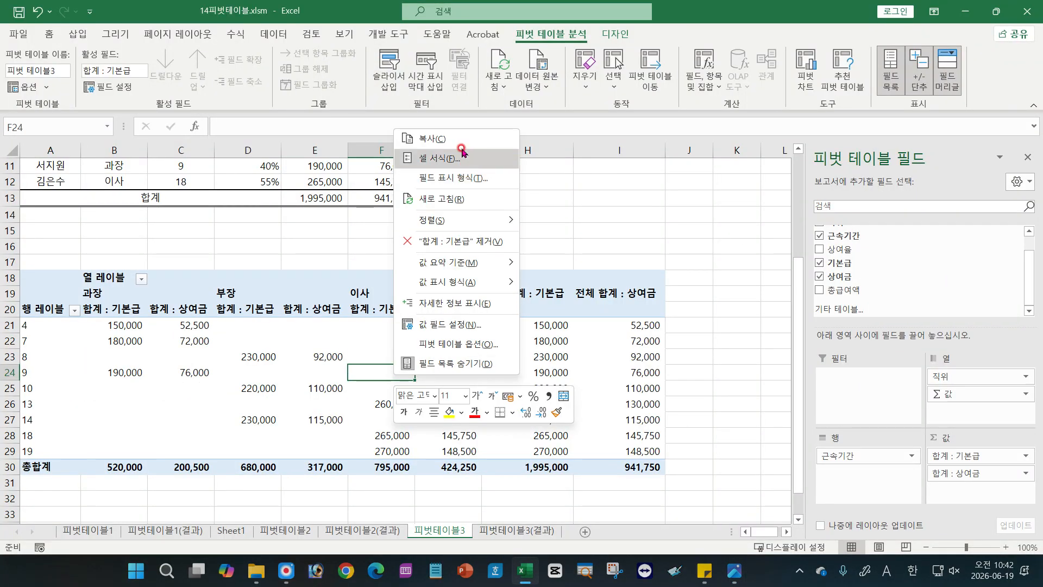
pyautogui.click(305, 381)
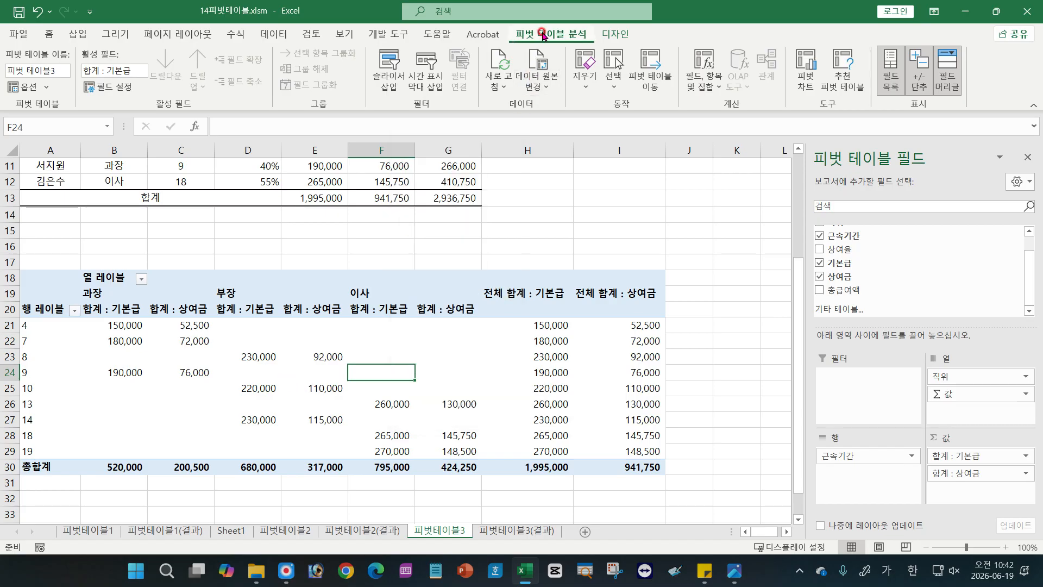
pyautogui.click(612, 34)
pyautogui.click(612, 35)
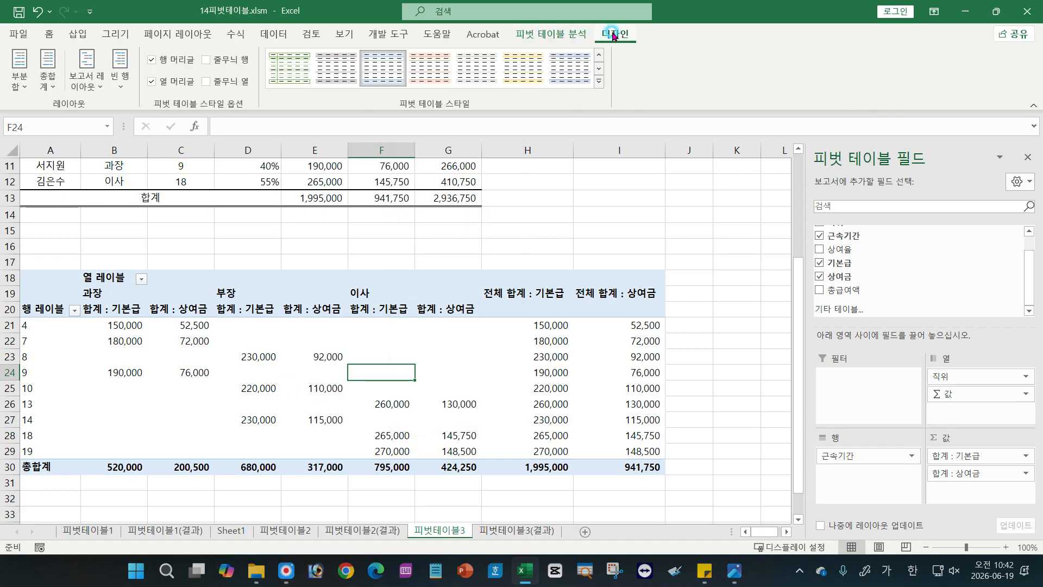
pyautogui.click(551, 33)
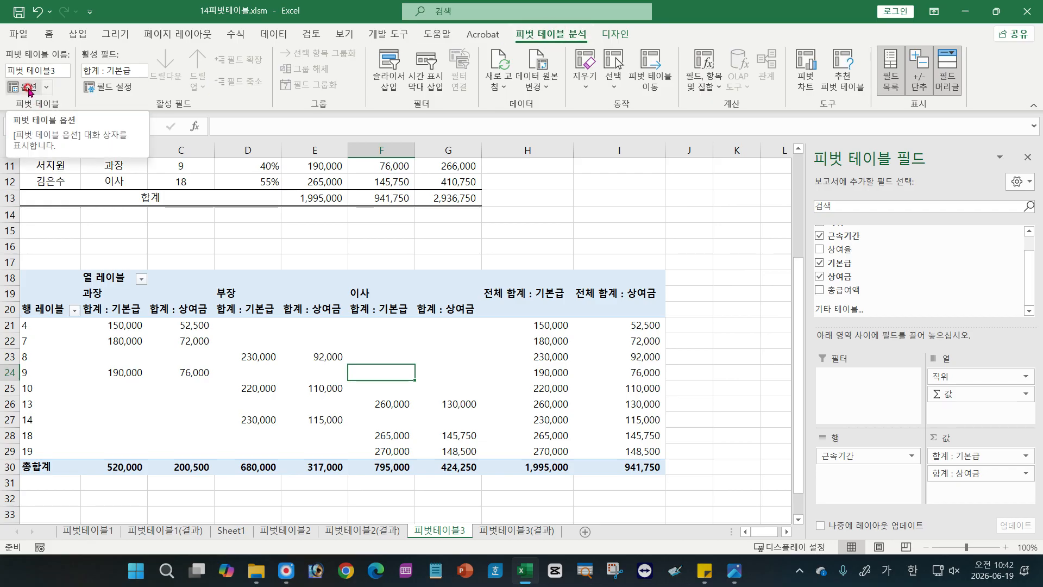
pyautogui.rightClick(385, 374)
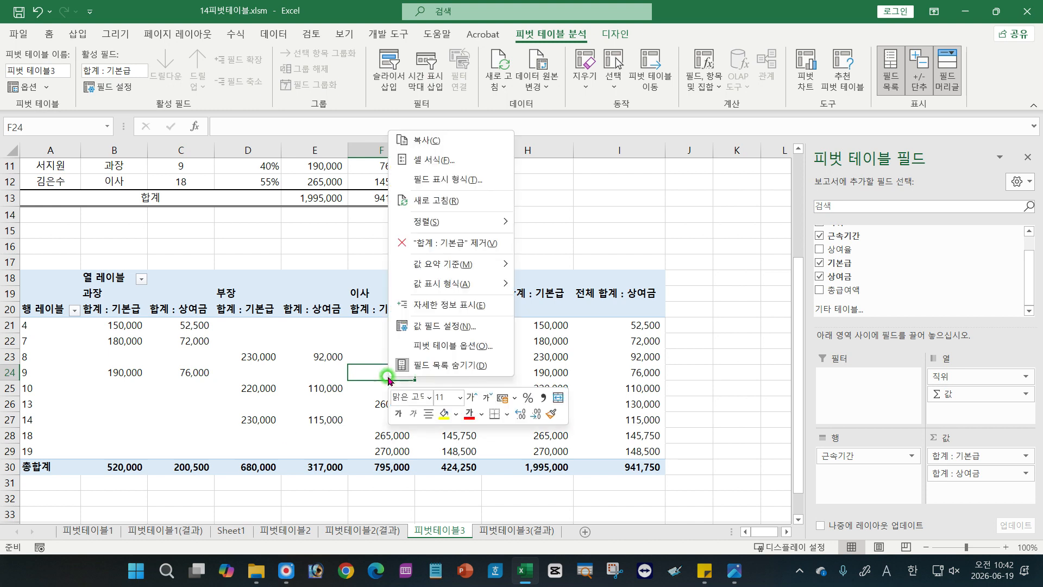
pyautogui.click(286, 399)
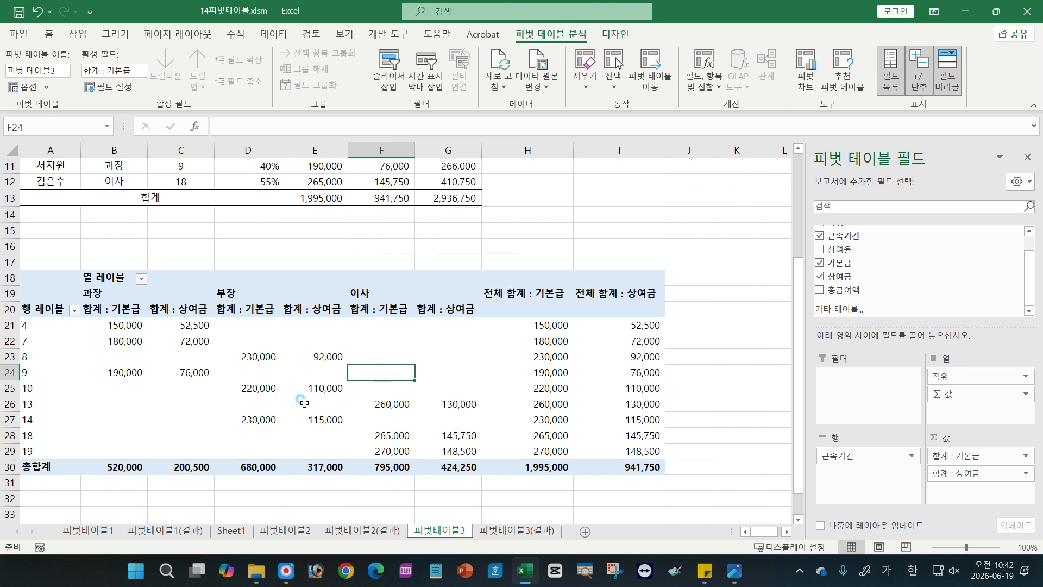
pyautogui.click(618, 38)
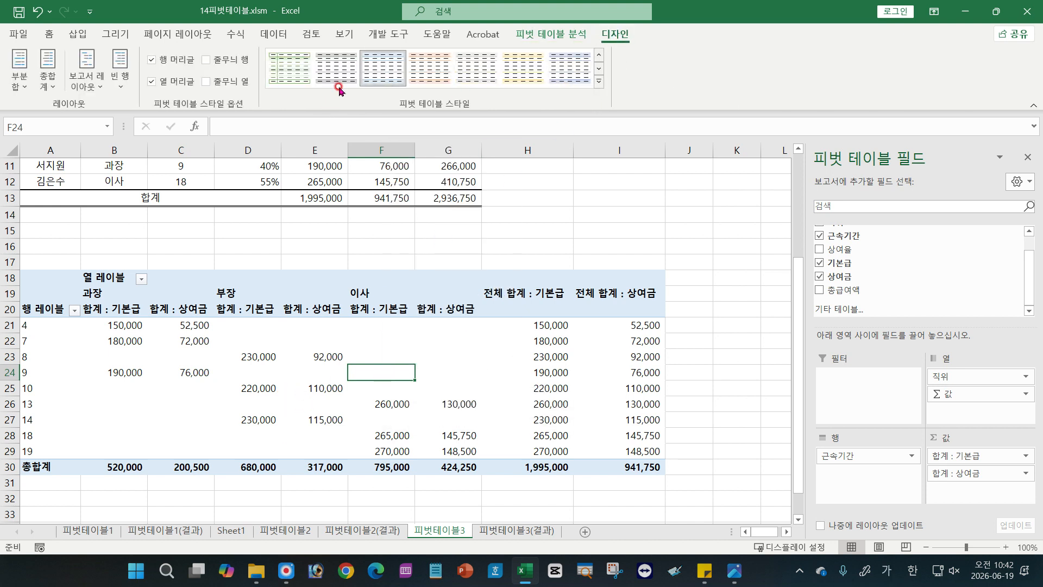
# Step: In the pivot table options, turn off 행 총합계 표시 and set empty cells to show *
pyautogui.rightClick(365, 371)
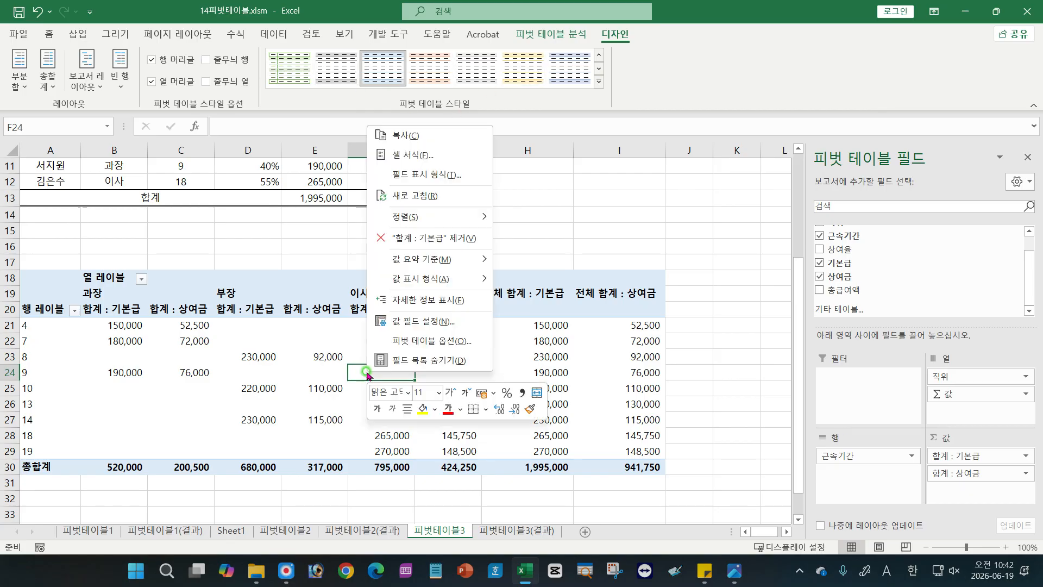
pyautogui.click(428, 341)
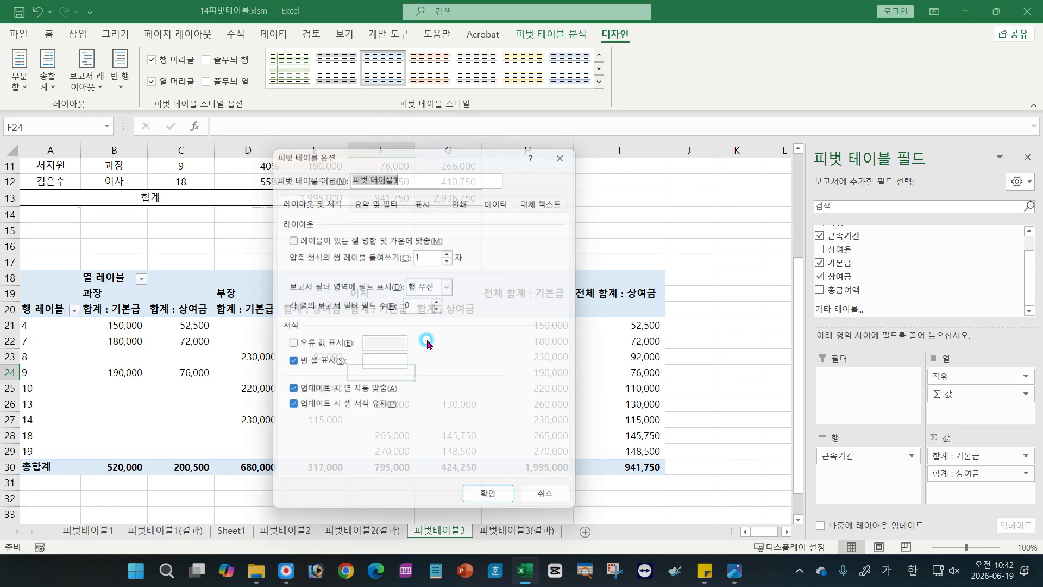
pyautogui.click(374, 199)
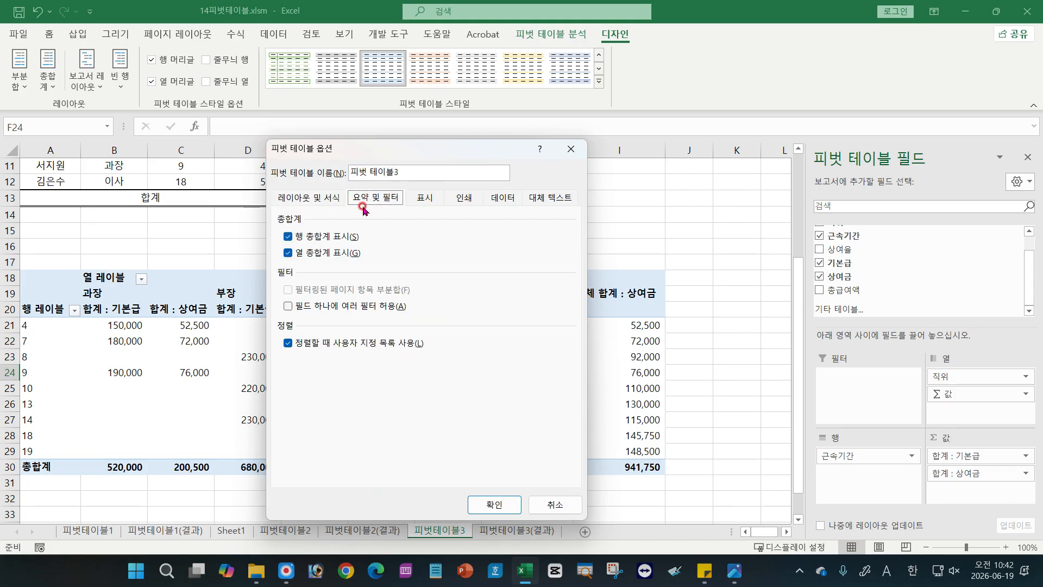
pyautogui.click(289, 238)
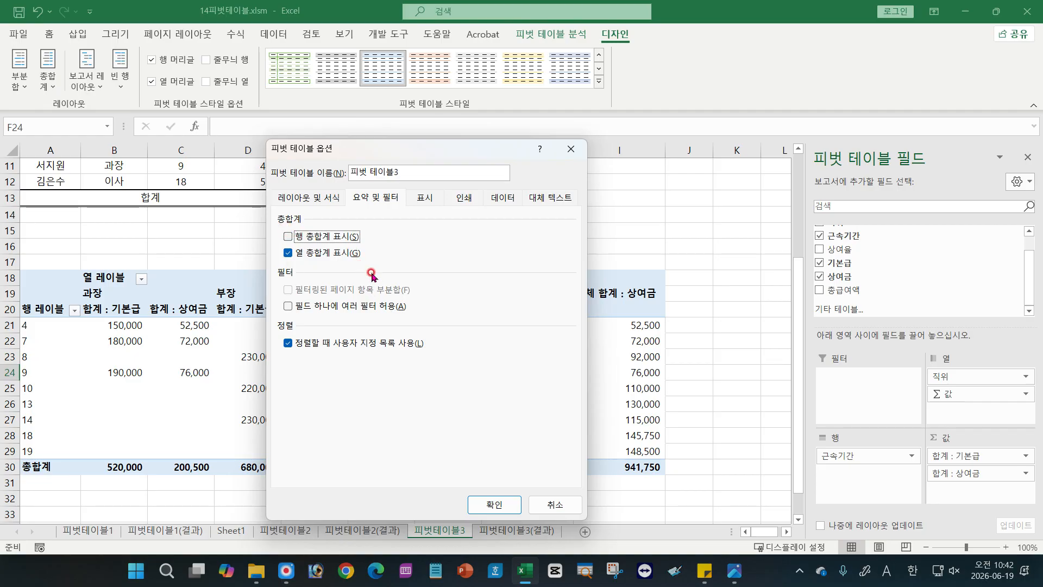
pyautogui.click(310, 199)
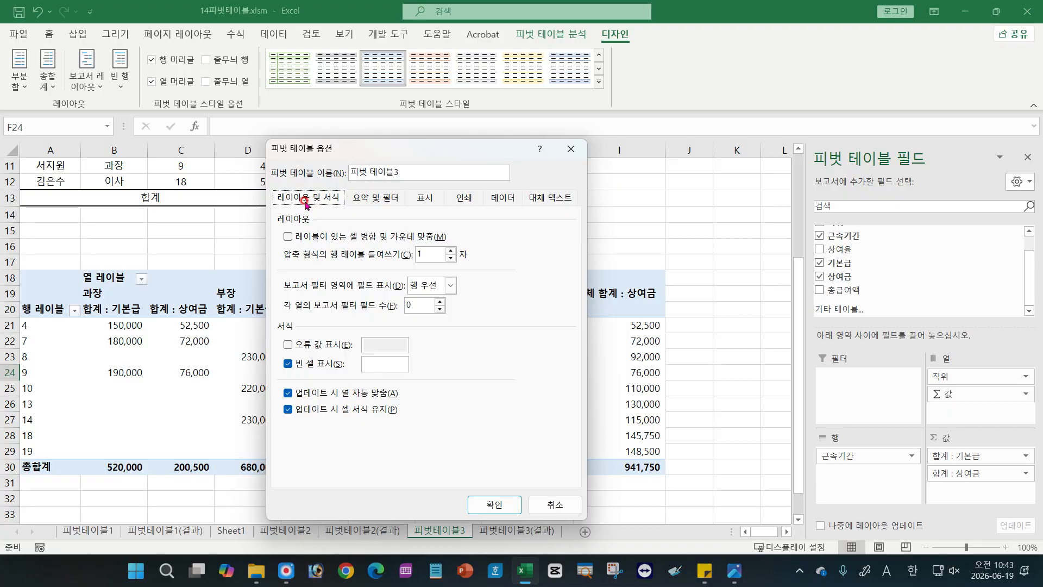
pyautogui.click(366, 358)
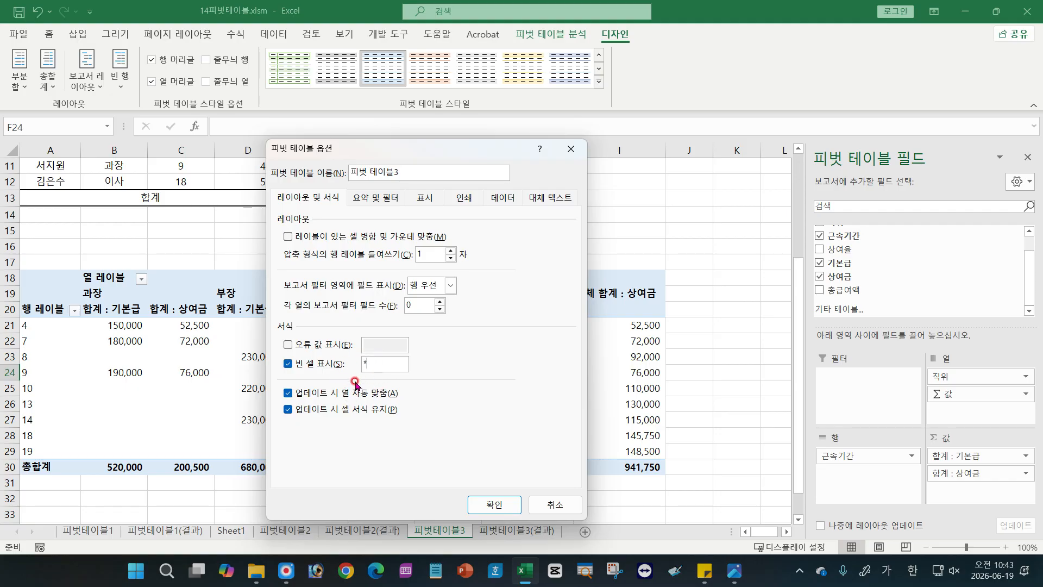
pyautogui.click(497, 504)
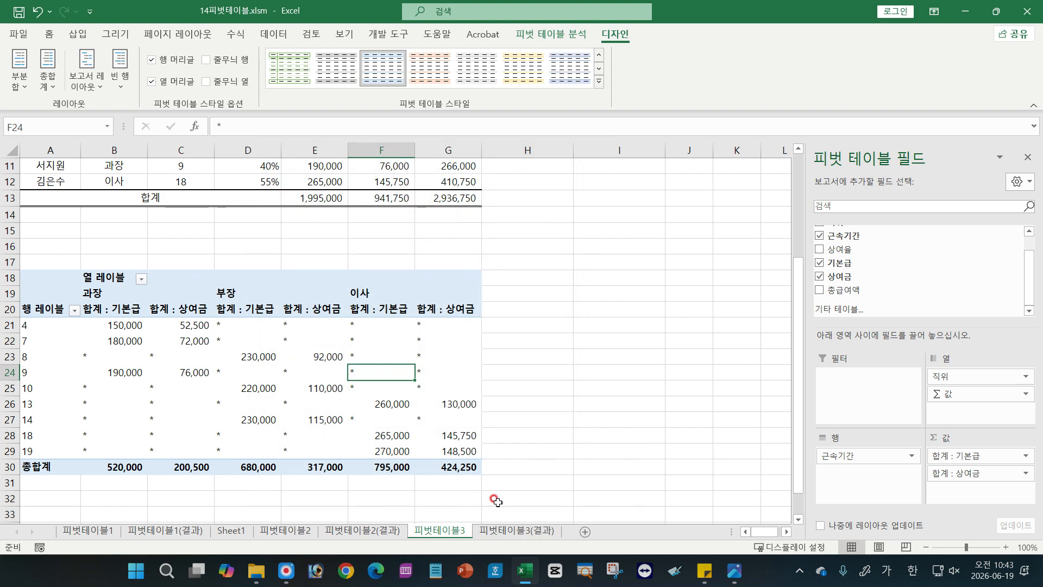
# Step: Check the layout instruction in 01-167.jpg and set the pivot table's report layout to 개요 형식으로 표시 in Excel
pyautogui.moveTo(734, 570)
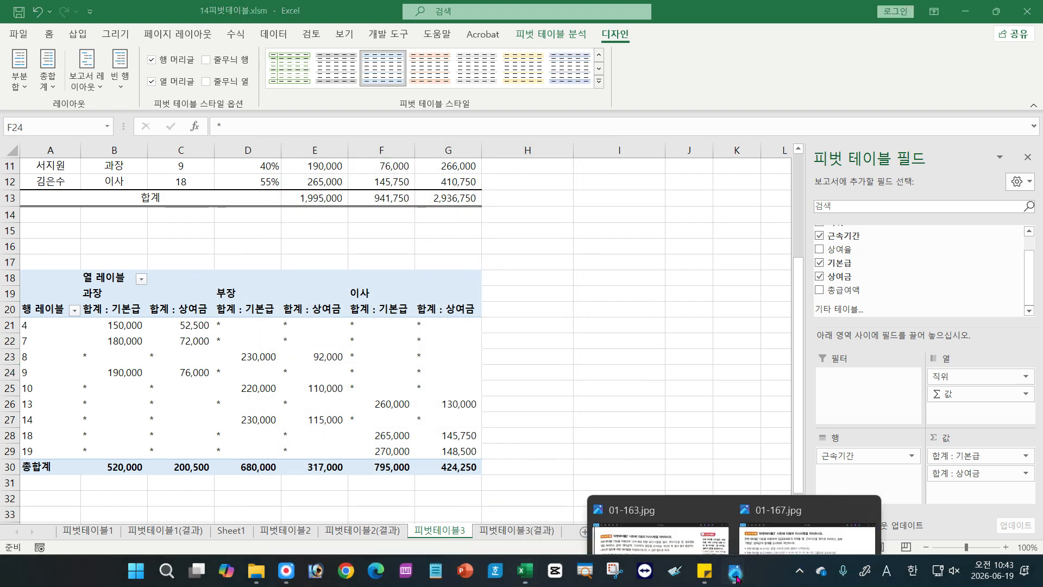
pyautogui.click(782, 505)
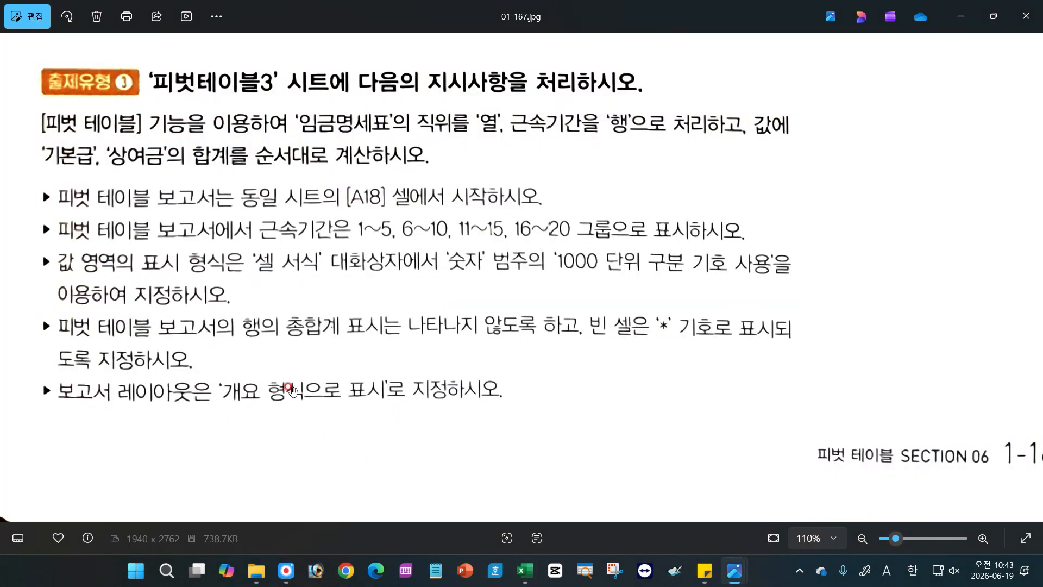
pyautogui.moveTo(522, 568)
pyautogui.click(485, 494)
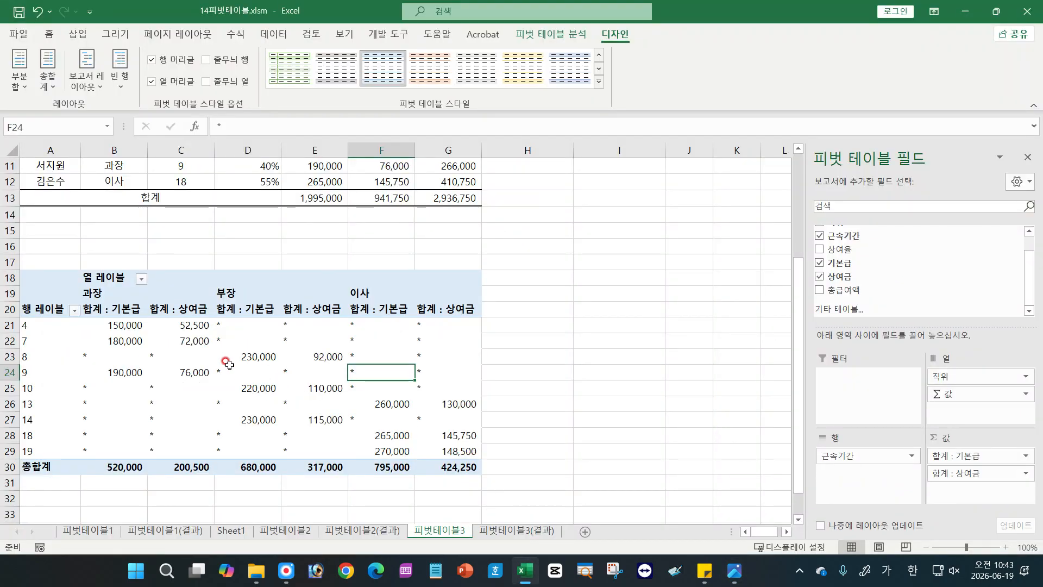
pyautogui.click(89, 86)
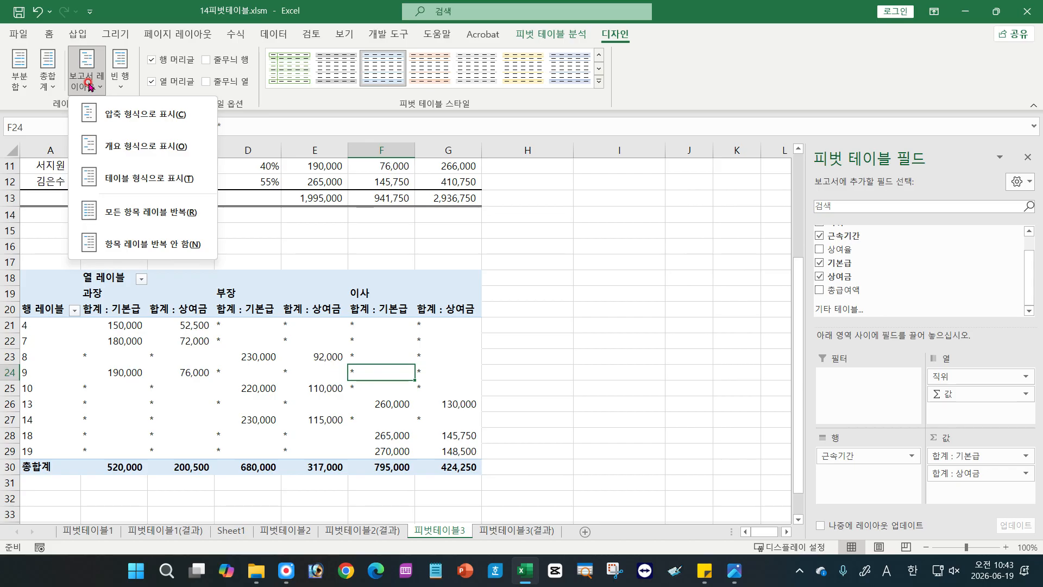
pyautogui.click(96, 148)
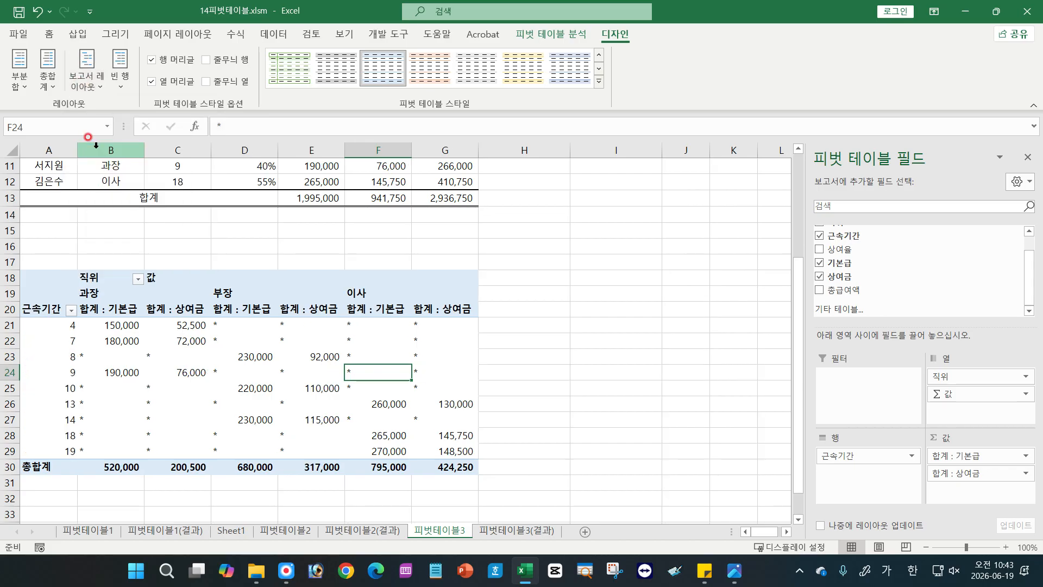
# Step: Reread the grouping instruction in 01-167.jpg, then group the 근속기간 row field in Excel from 1 to 20 in intervals of 5
pyautogui.moveTo(733, 571)
pyautogui.click(770, 513)
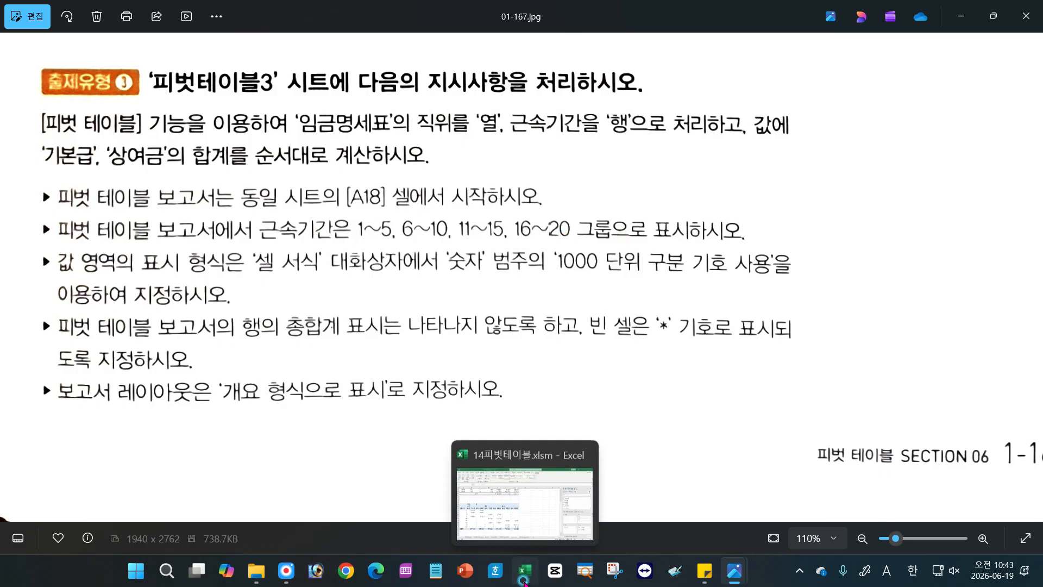
pyautogui.click(523, 580)
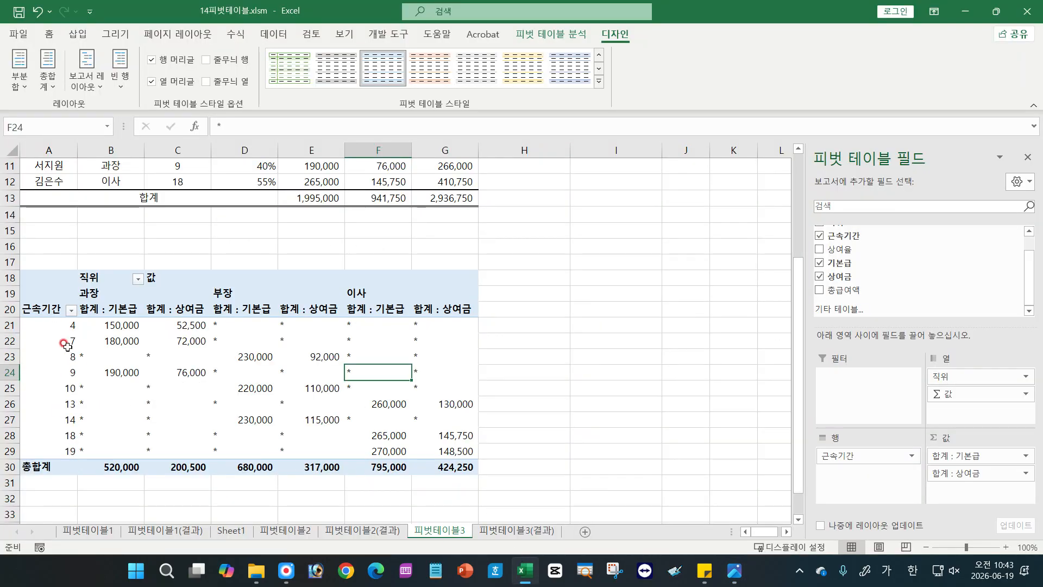
pyautogui.click(55, 323)
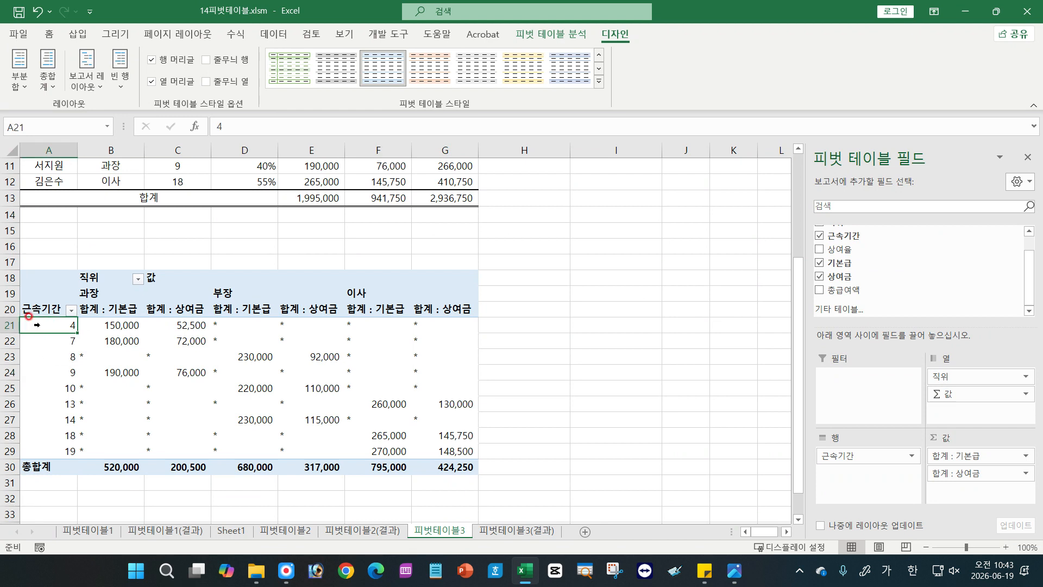
pyautogui.rightClick(39, 326)
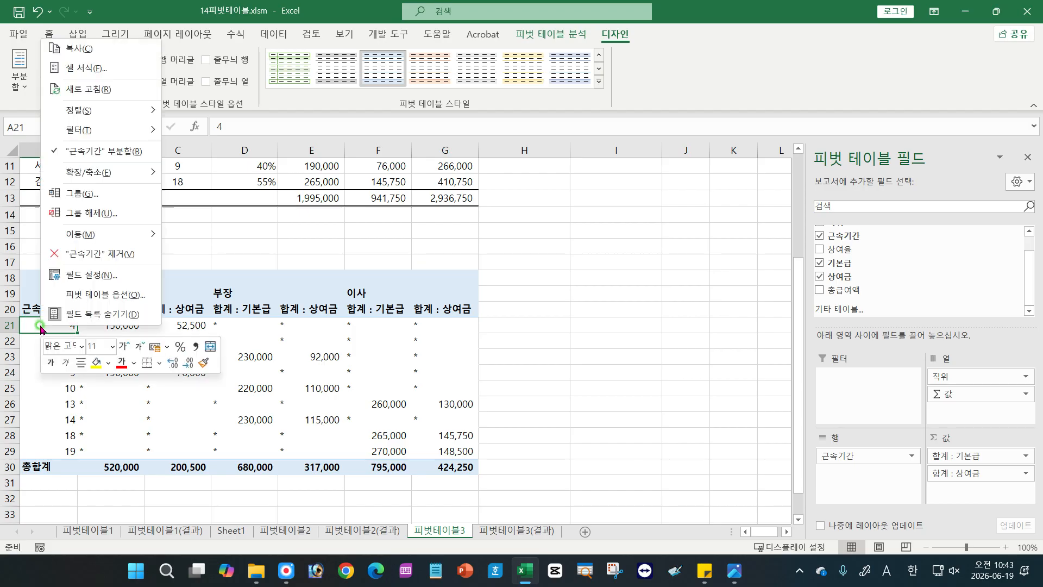
pyautogui.click(71, 195)
pyautogui.moveTo(47, 133); pyautogui.dragTo(325, 198)
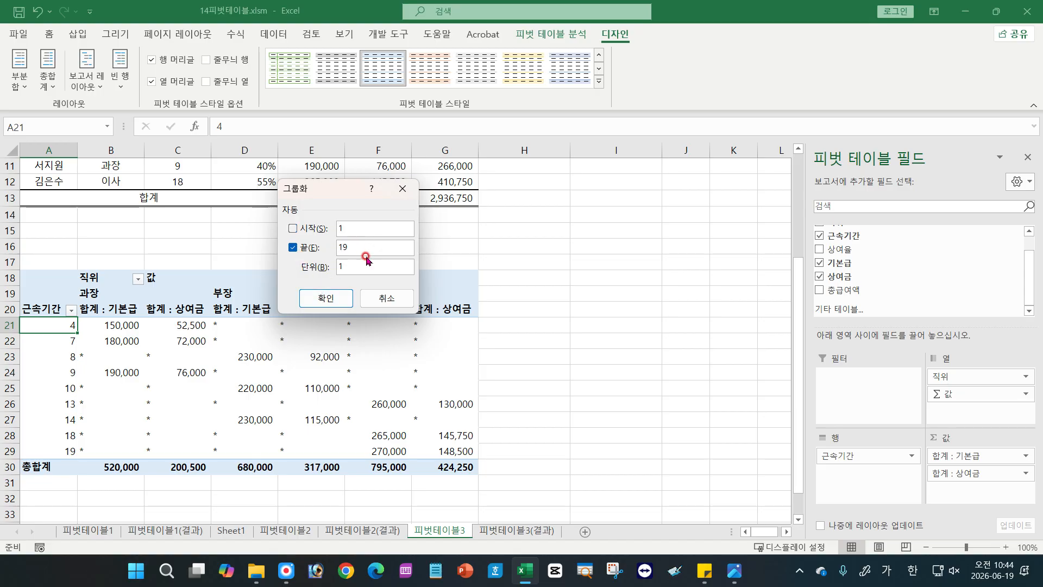
pyautogui.doubleClick(343, 247)
pyautogui.moveTo(350, 269); pyautogui.dragTo(325, 268)
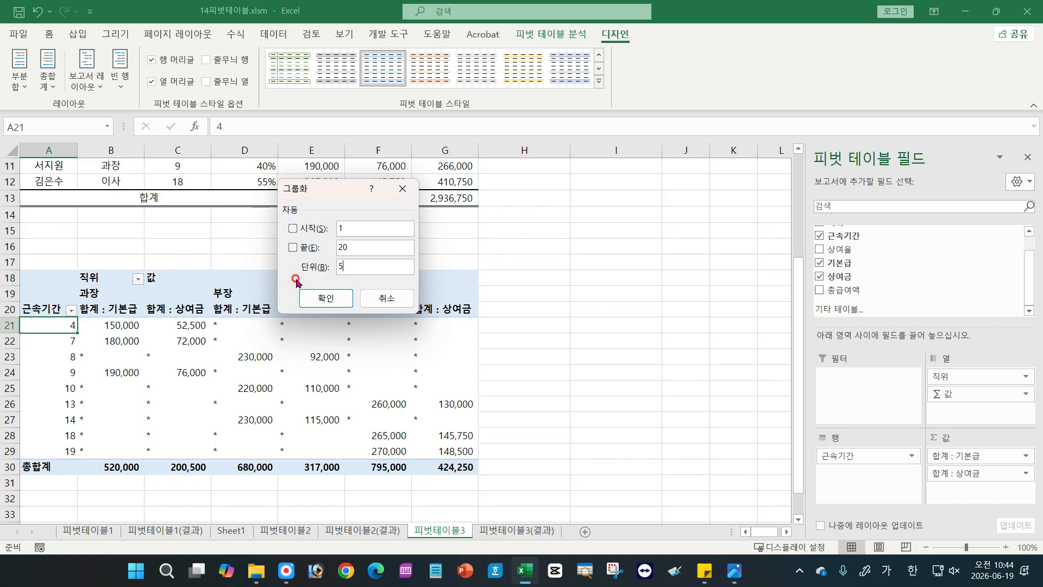
pyautogui.click(326, 297)
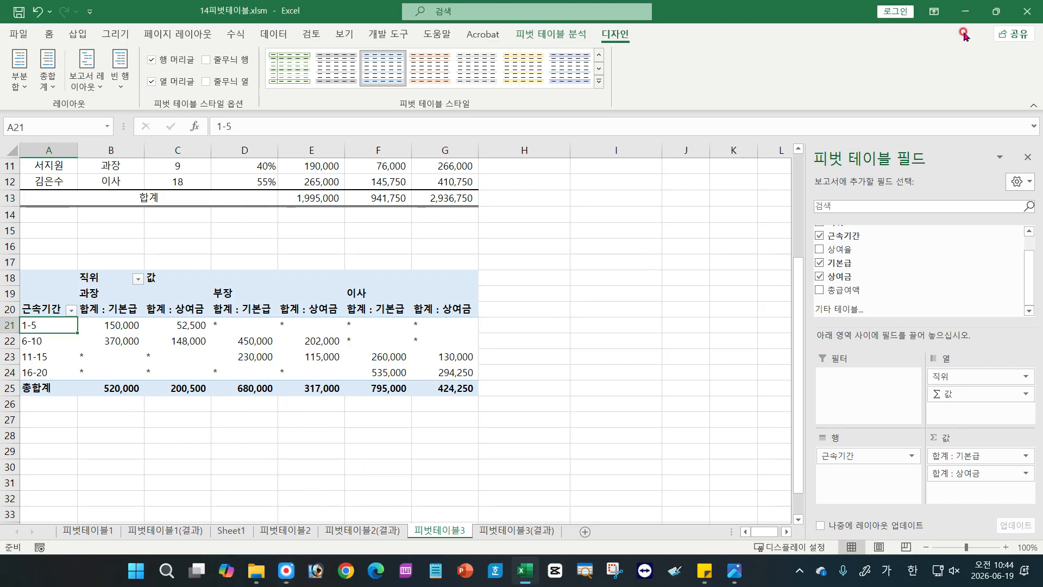
# Step: Start closing the workbook 14피벗테이블.xlsm, but cancel so that it stays open
pyautogui.click(1035, 9)
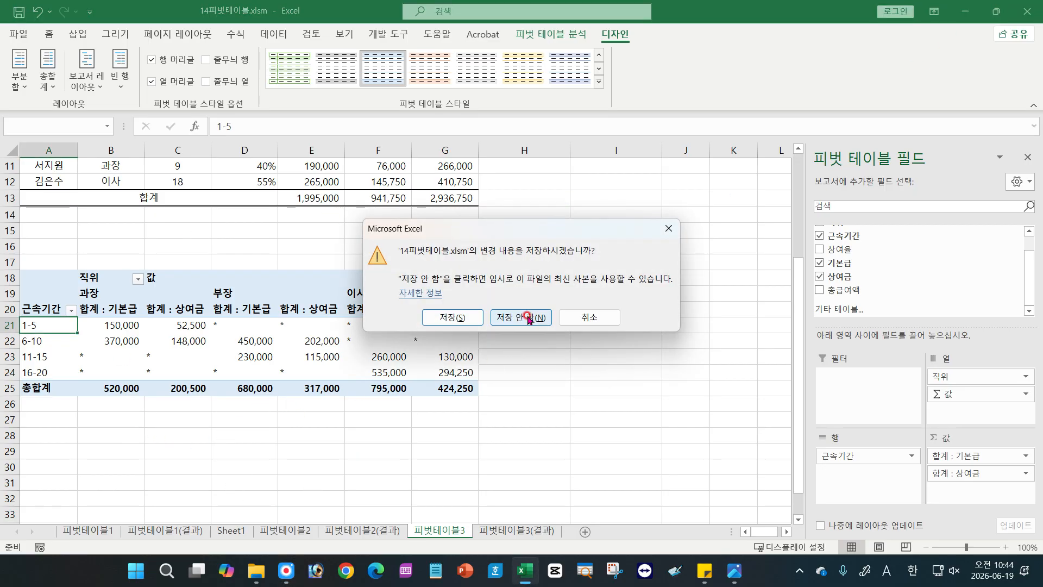
pyautogui.click(591, 318)
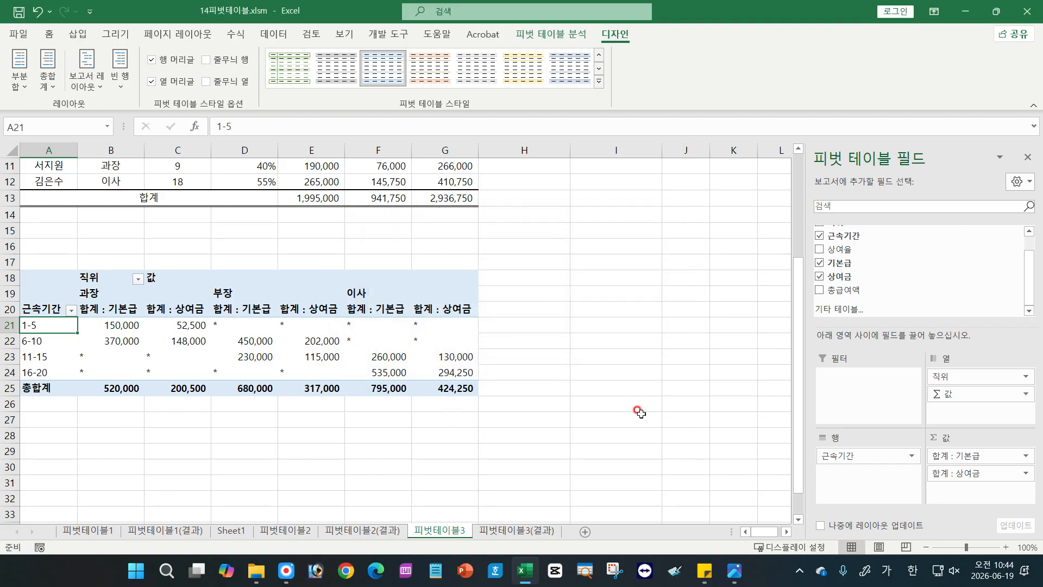